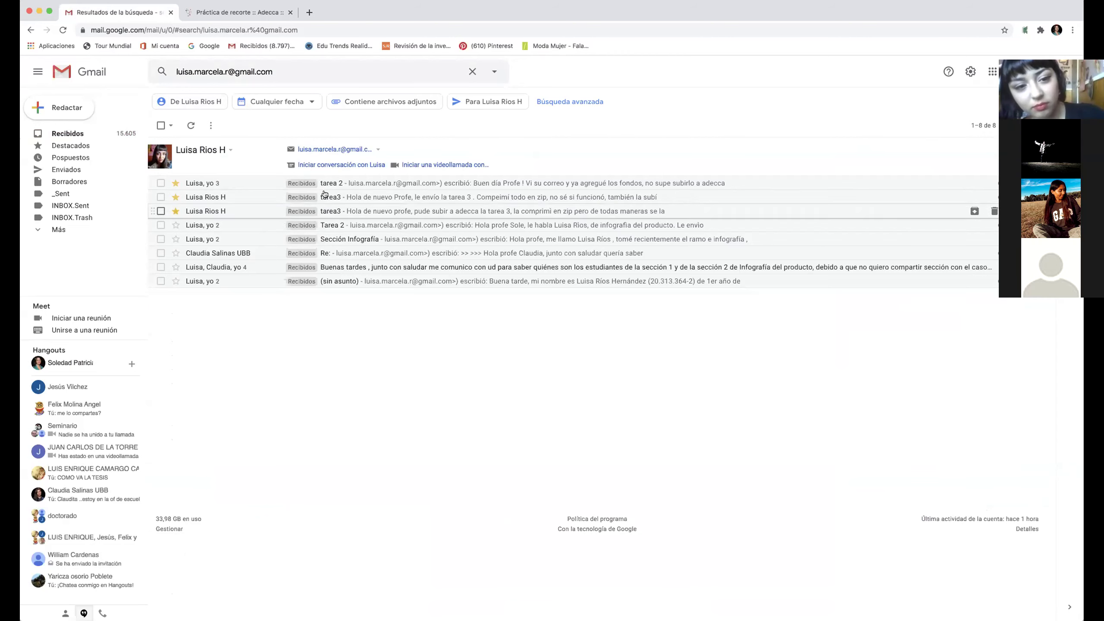
Open the student's "tarea 2" email, look over its attachments, and download and open trazado.psd.
{"action": "left_click", "coordinate": [327, 187]}
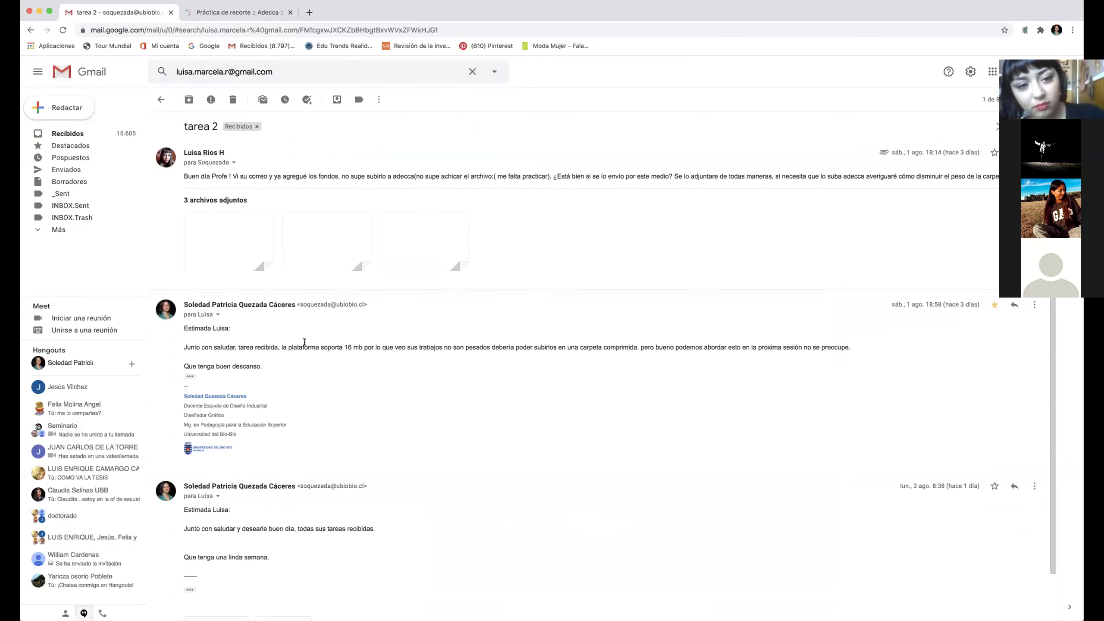
{"action": "scroll", "coordinate": [300, 345], "scroll_direction": "down", "scroll_amount": 1}
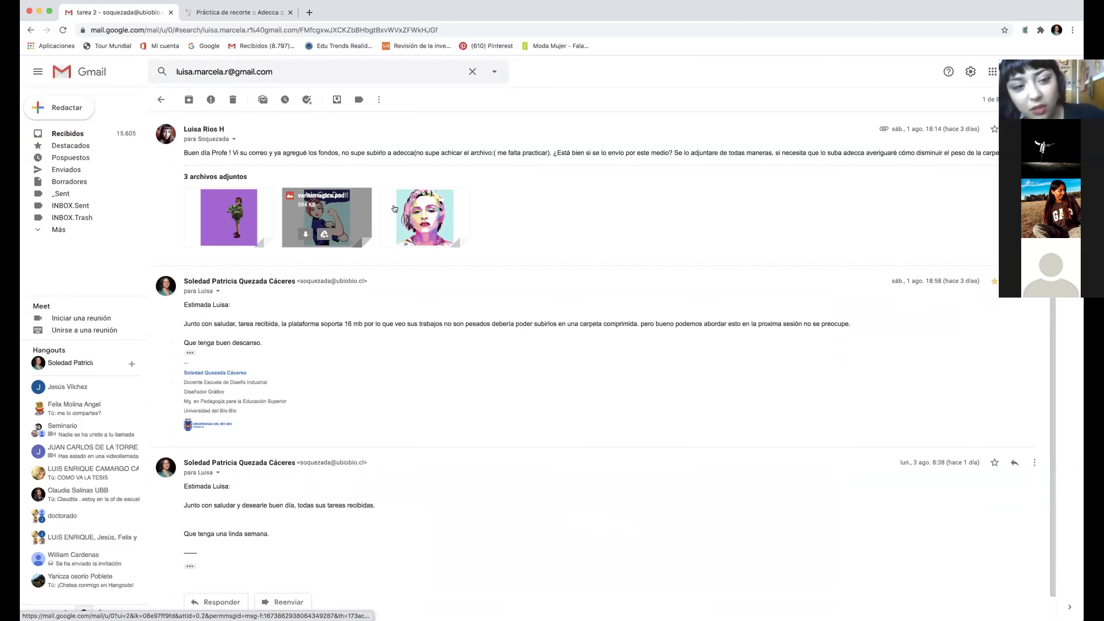
{"action": "scroll", "coordinate": [222, 242], "scroll_direction": "up", "scroll_amount": 1}
{"action": "scroll", "coordinate": [221, 242], "scroll_direction": "down", "scroll_amount": 1}
{"action": "scroll", "coordinate": [222, 242], "scroll_direction": "up", "scroll_amount": 1}
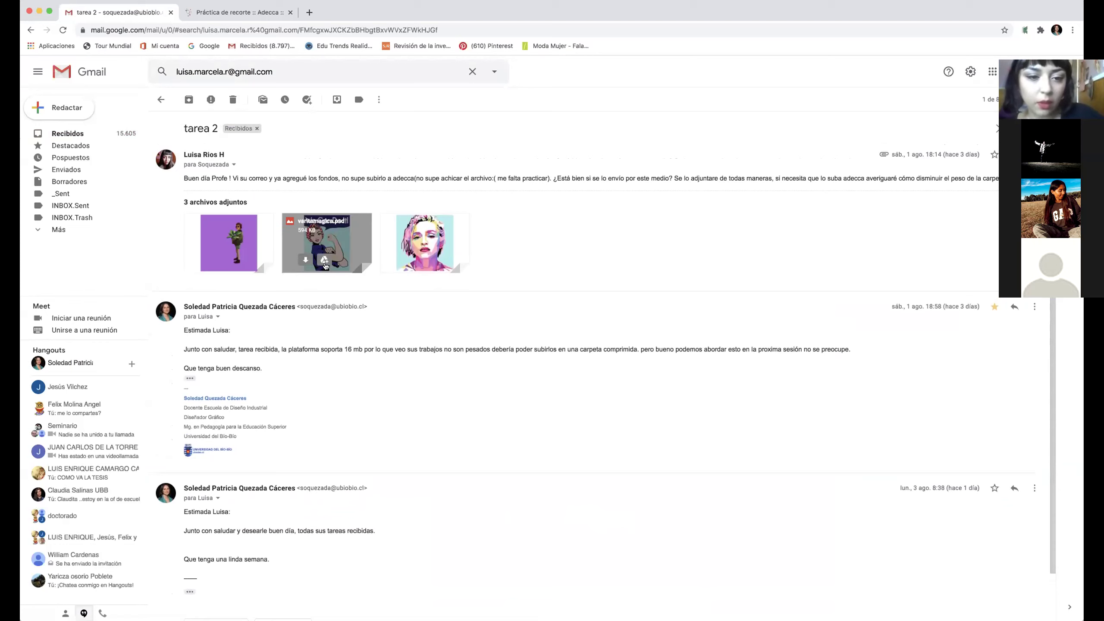
{"action": "left_click", "coordinate": [404, 260]}
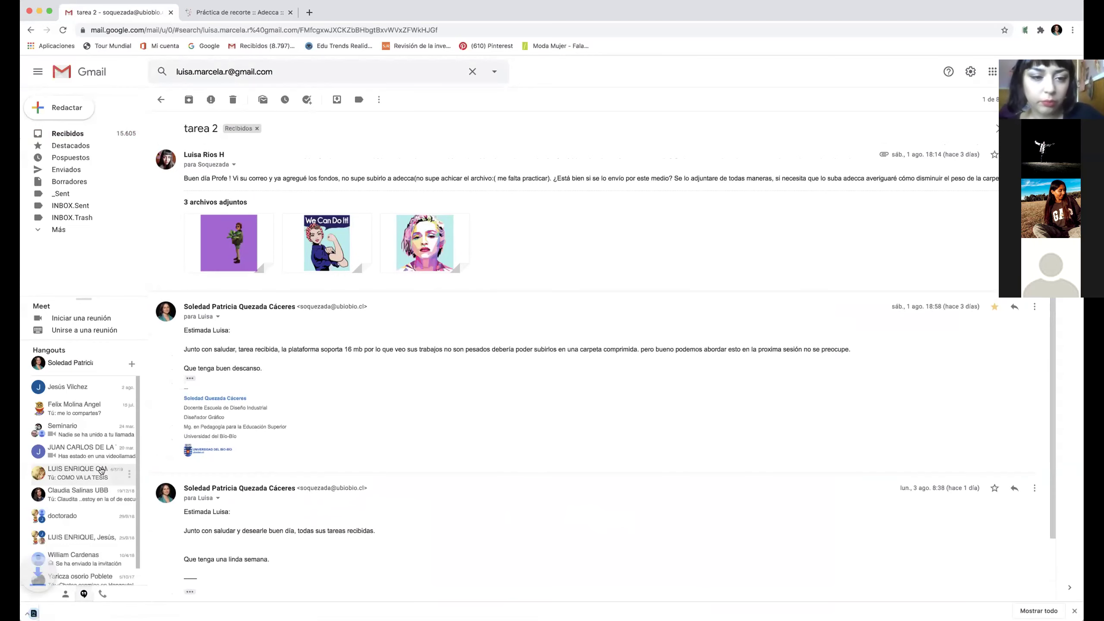
{"action": "left_click", "coordinate": [78, 608]}
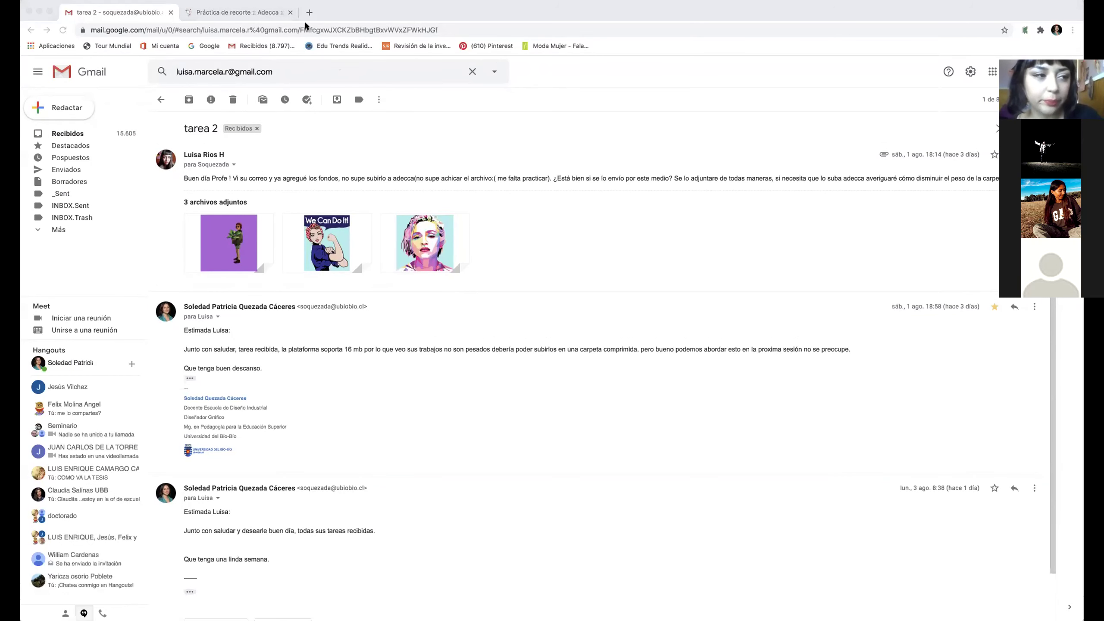
Download the trazado.psd and seleccion.psd attachments from the email and open them in Photoshop.
{"action": "left_click", "coordinate": [204, 432]}
{"action": "scroll", "coordinate": [351, 402], "scroll_direction": "down", "scroll_amount": 1}
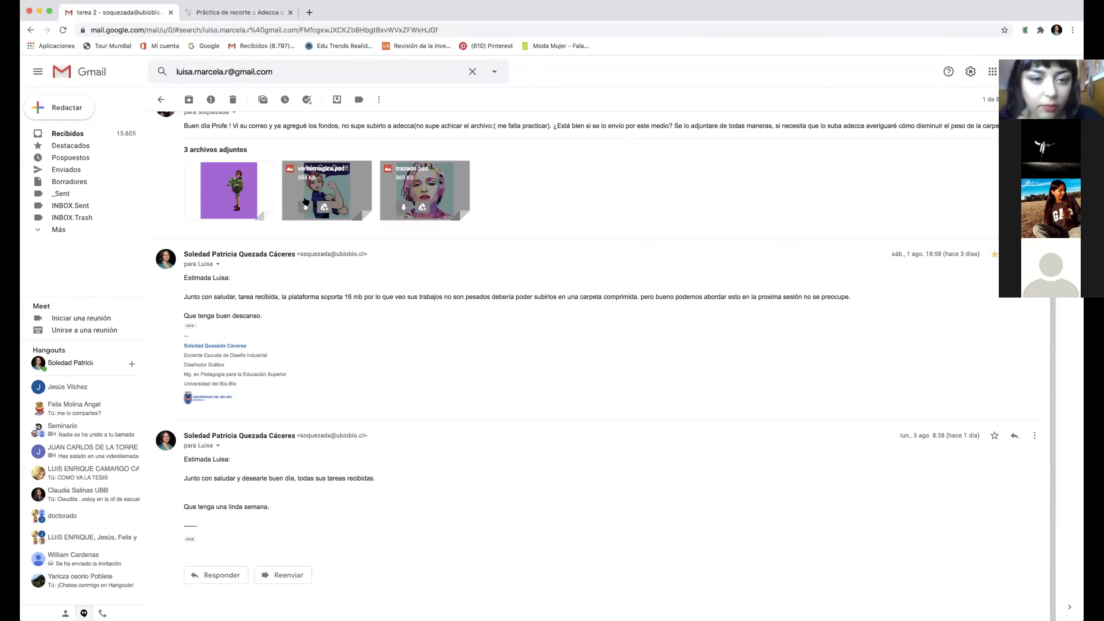
{"action": "left_click", "coordinate": [403, 208]}
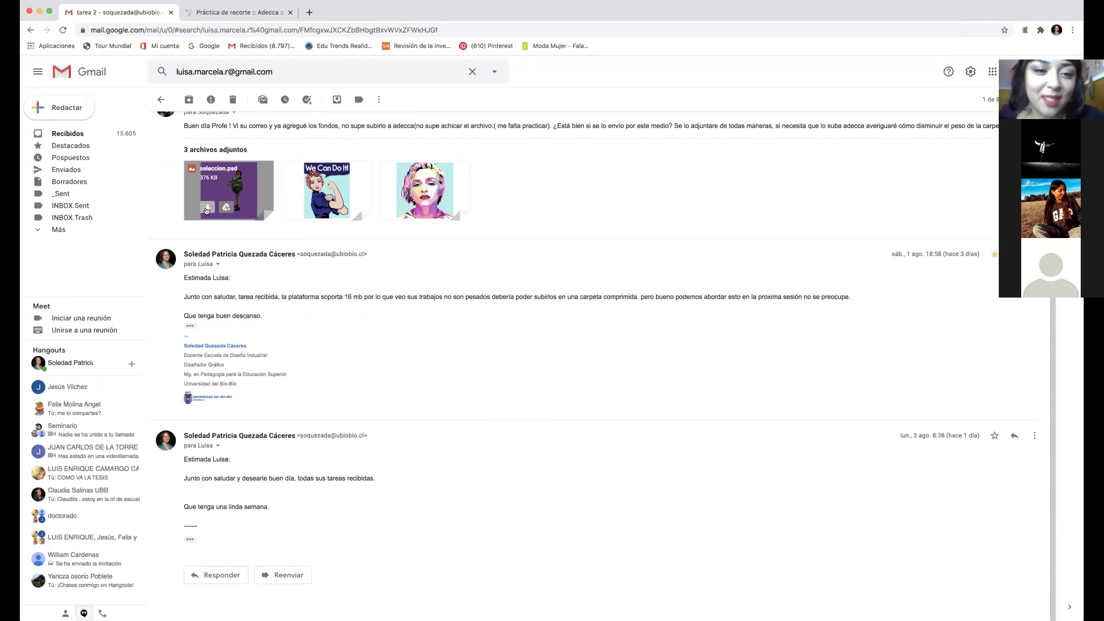
{"action": "left_click", "coordinate": [207, 209]}
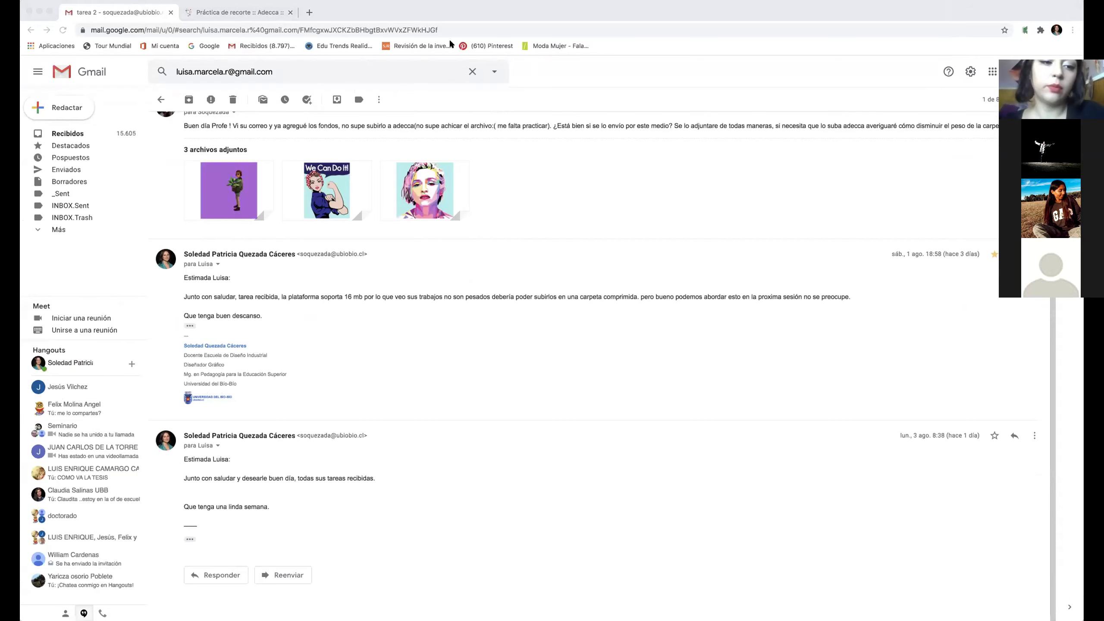
{"action": "left_click", "coordinate": [700, 15]}
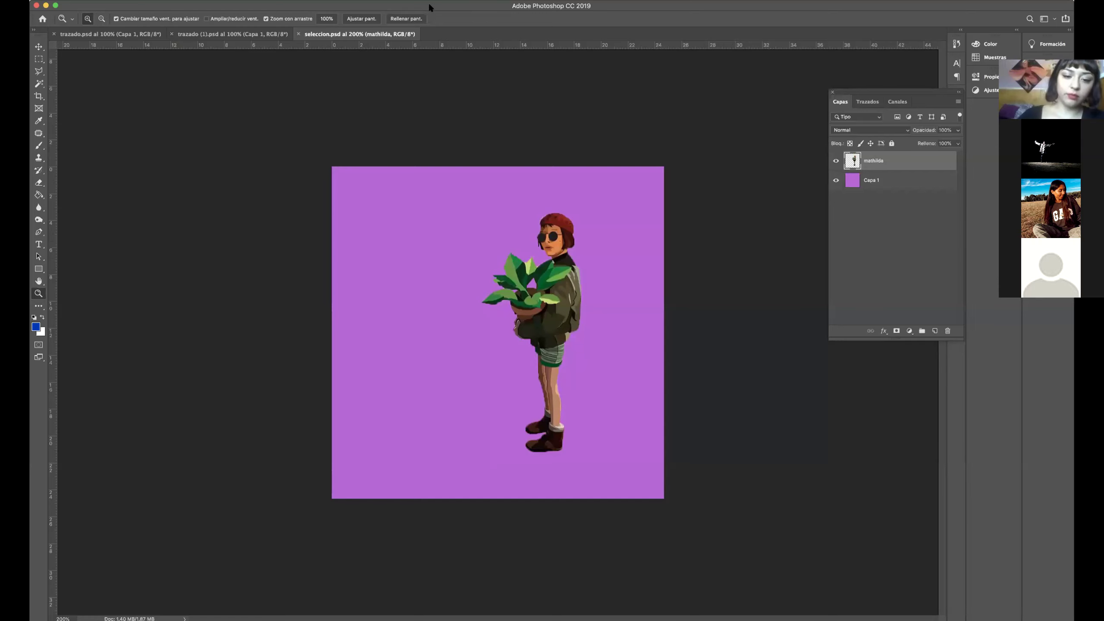
Inspect seleccion.psd and trazado (1).psd enlarged, and close the duplicate trazado.psd document.
{"action": "left_click", "coordinate": [554, 315]}
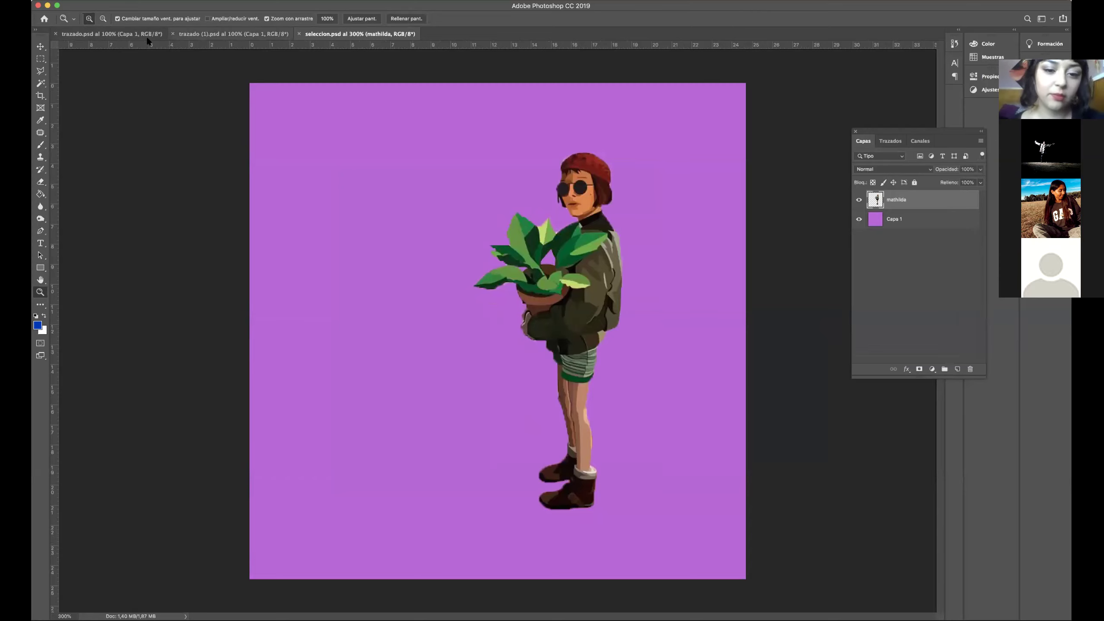
{"action": "left_click", "coordinate": [204, 34]}
{"action": "left_click", "coordinate": [489, 309]}
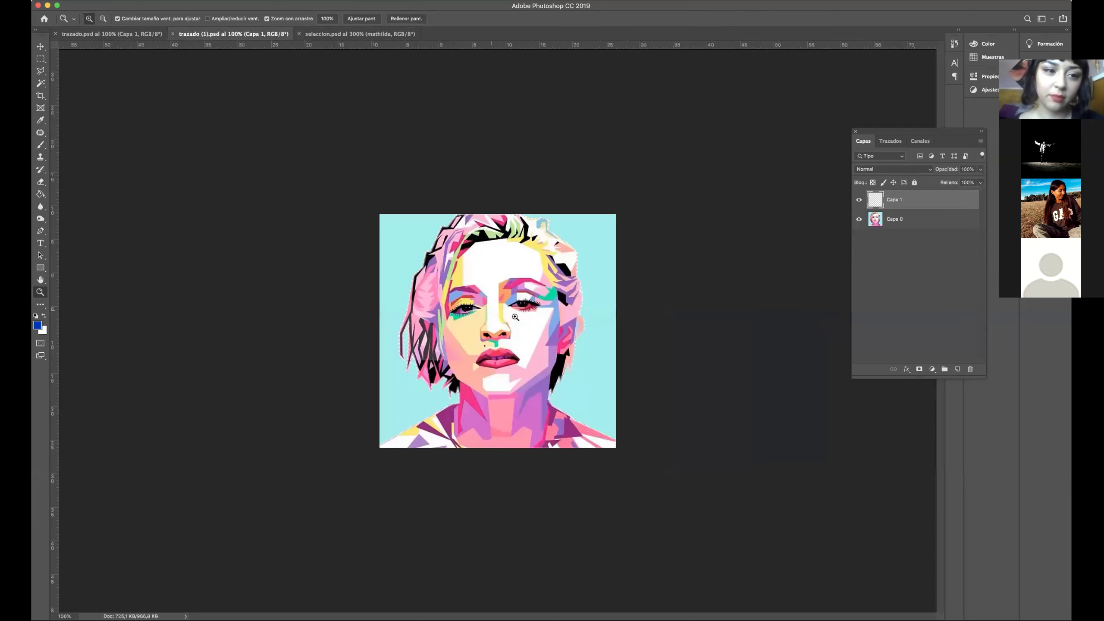
{"action": "left_click", "coordinate": [131, 169]}
{"action": "left_click", "coordinate": [163, 35]}
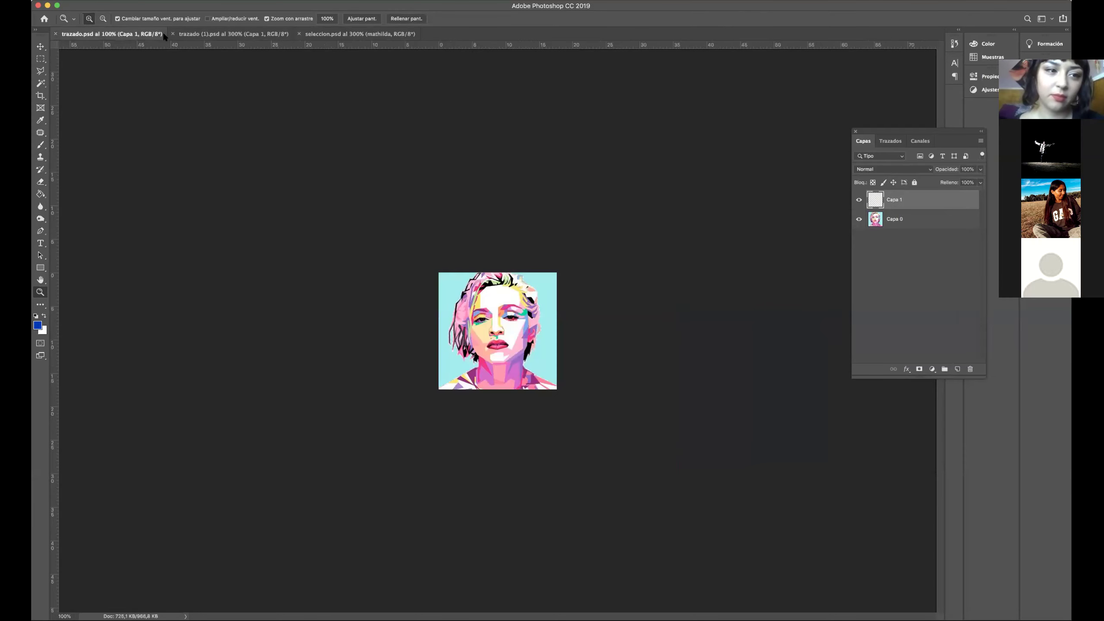
{"action": "left_click", "coordinate": [56, 34]}
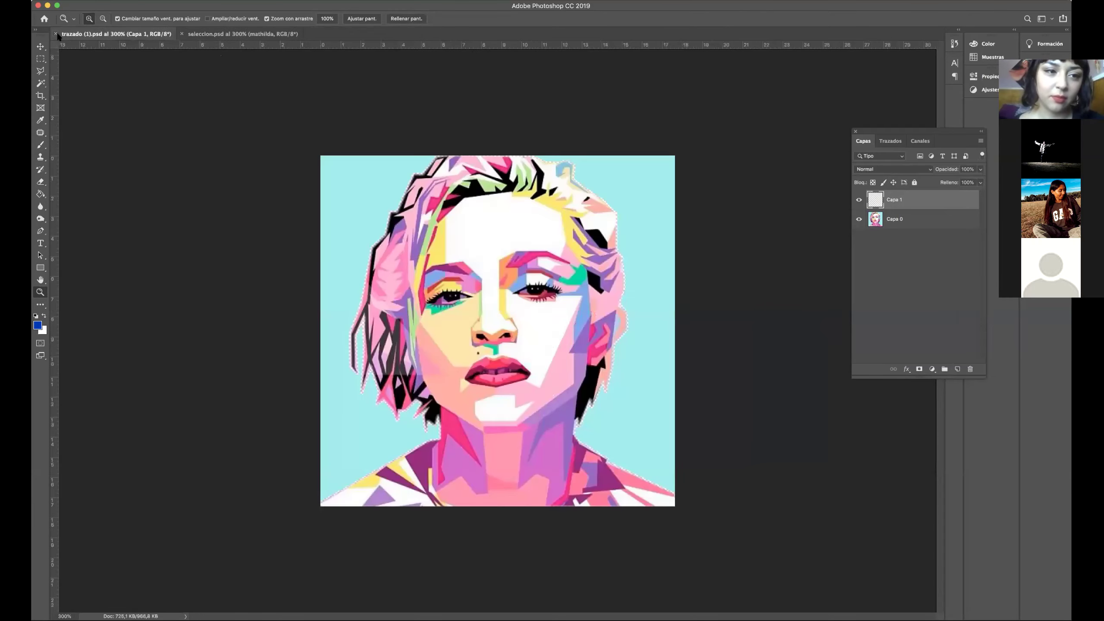
Bring up varitamagica.psd and enlarge the "We Can Do It!" poster to 400%.
{"action": "key", "text": "ctrl+Tab"}
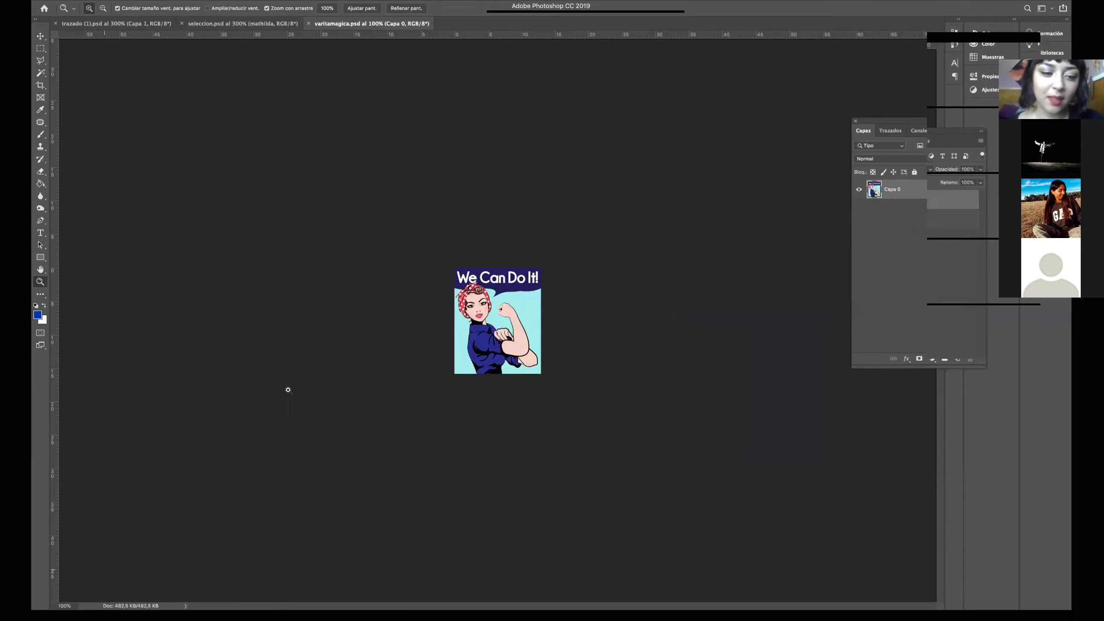
{"action": "left_click", "coordinate": [482, 323]}
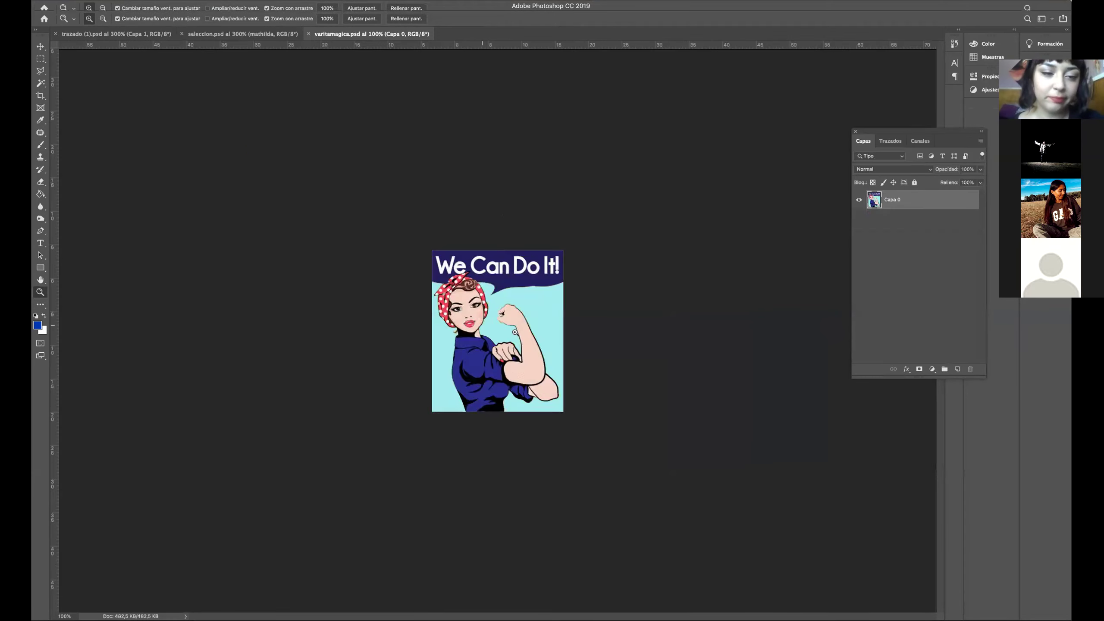
{"action": "key", "text": "super+plus"}
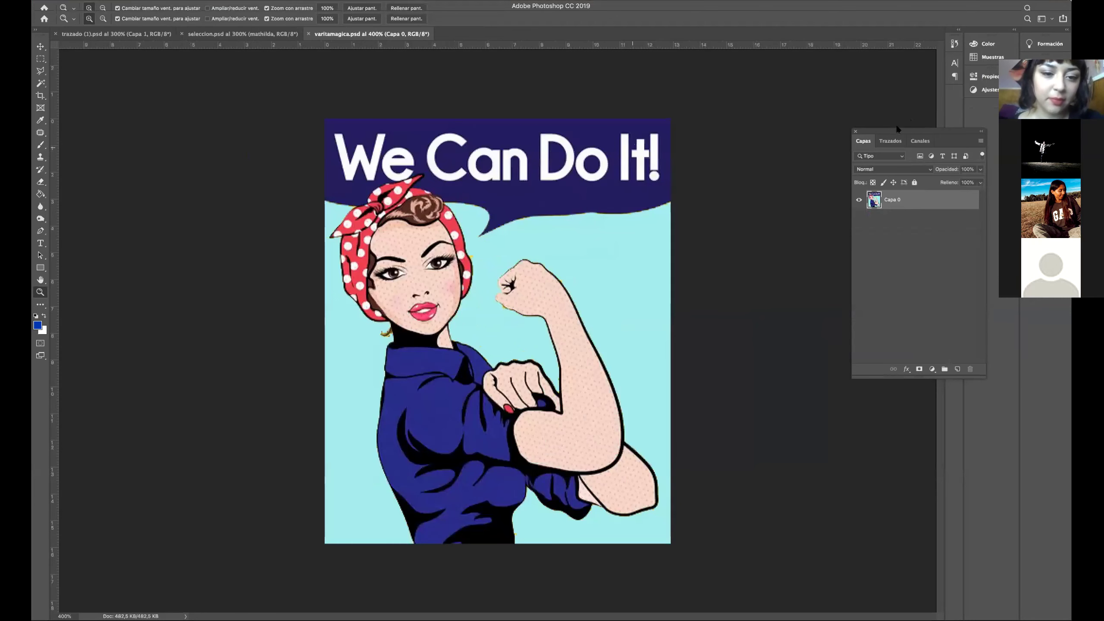
Move the floating Layers panel off the canvas and dock it beside the document area.
{"action": "left_click_drag", "start_coordinate": [846, 124], "coordinate": [783, 117]}
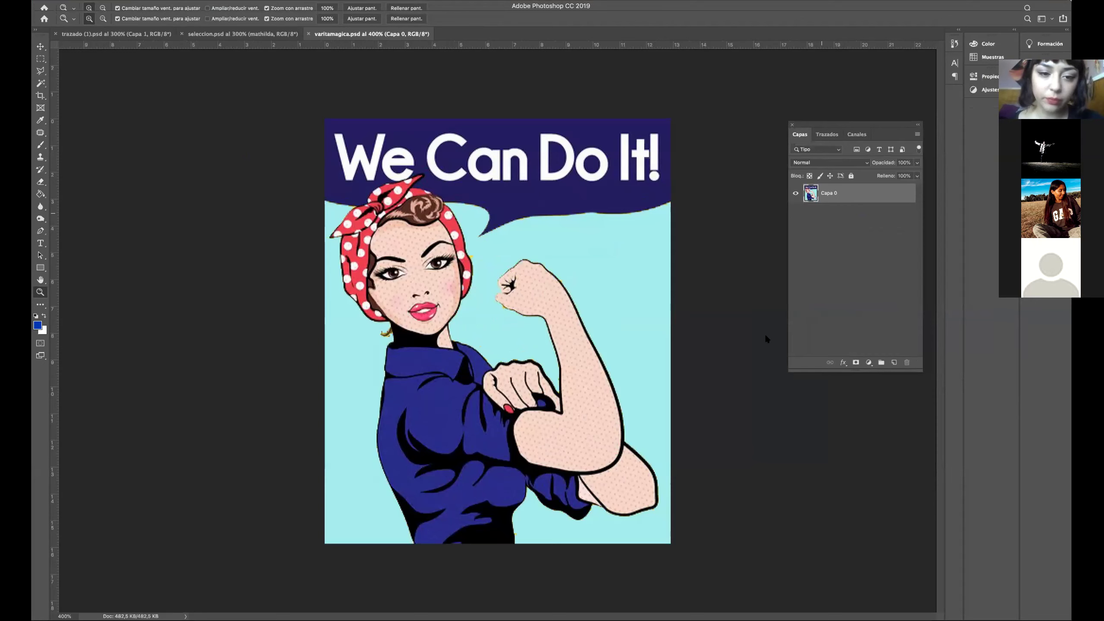
{"action": "key", "text": "F7"}
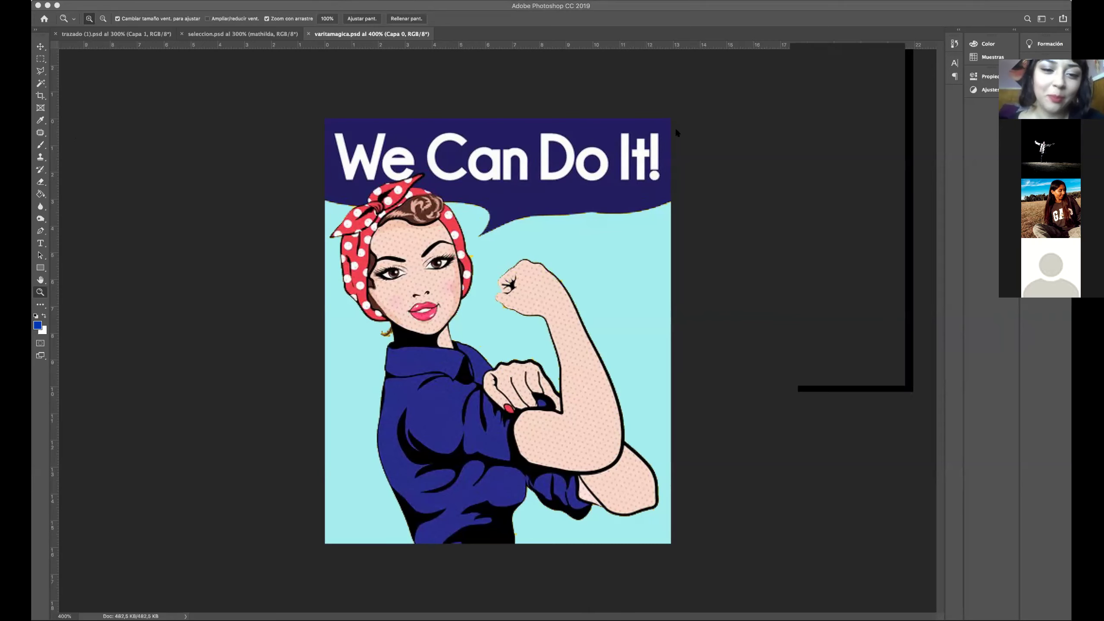
{"action": "key", "text": "F7"}
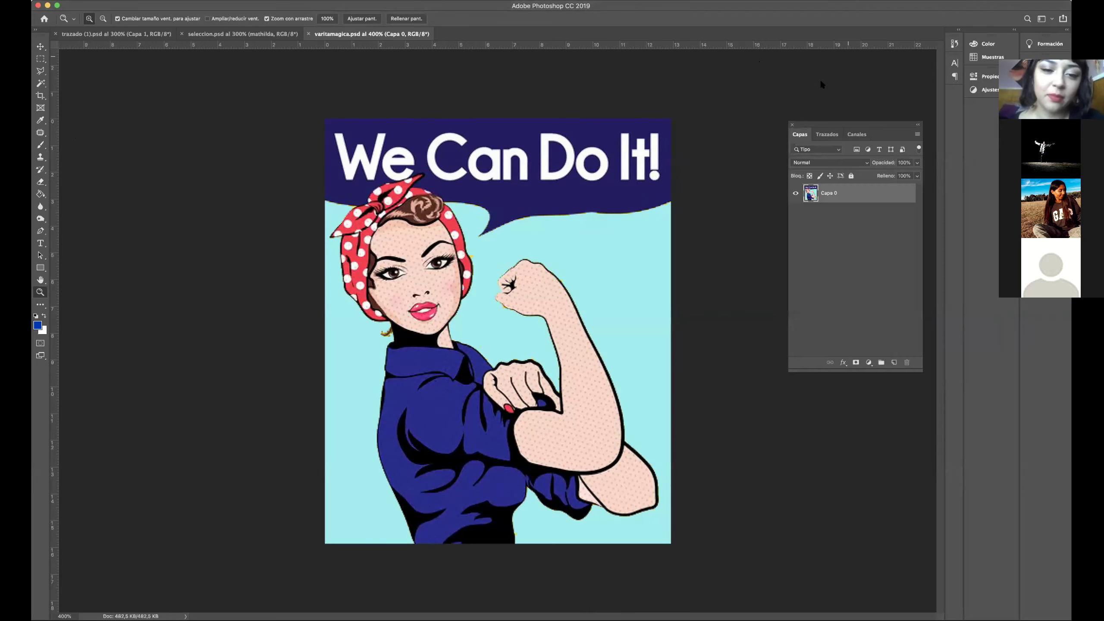
{"action": "left_click_drag", "start_coordinate": [867, 123], "coordinate": [900, 329]}
{"action": "left_click_drag", "start_coordinate": [932, 247], "coordinate": [943, 235]}
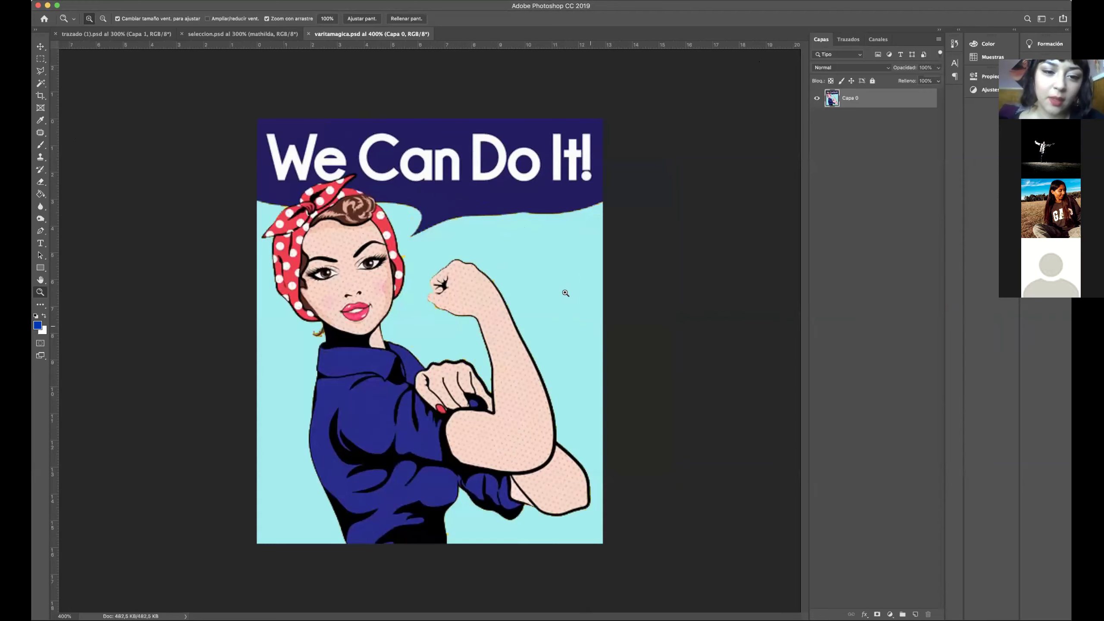
Select the light-blue background around the raised arm of the poster with the Magic Wand.
{"action": "key", "text": "v"}
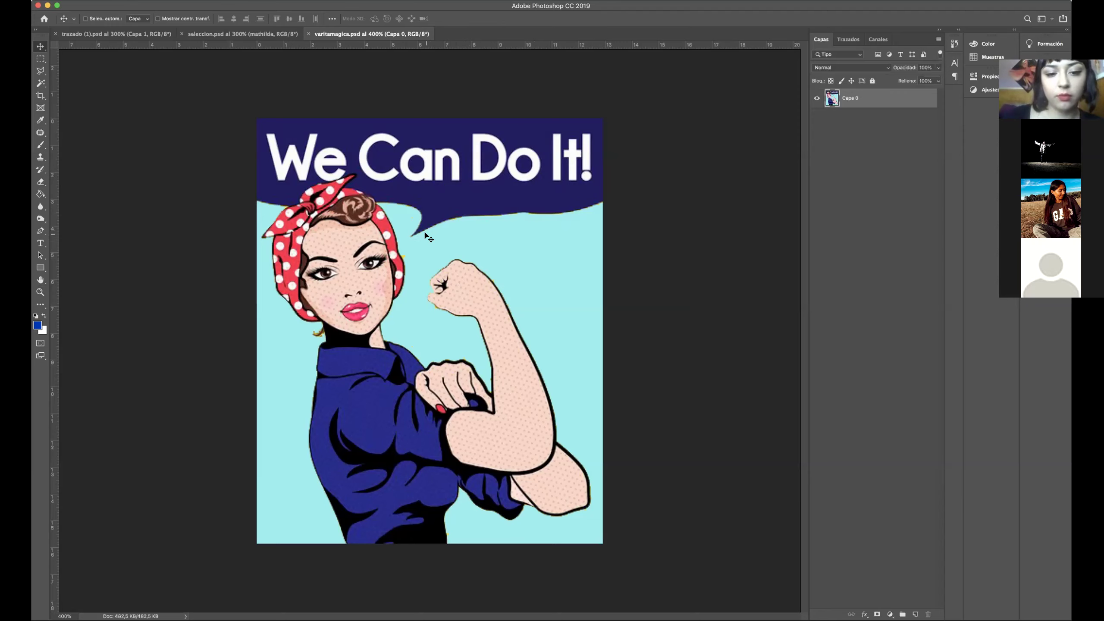
{"action": "left_click", "coordinate": [40, 83]}
{"action": "left_click", "coordinate": [526, 234]}
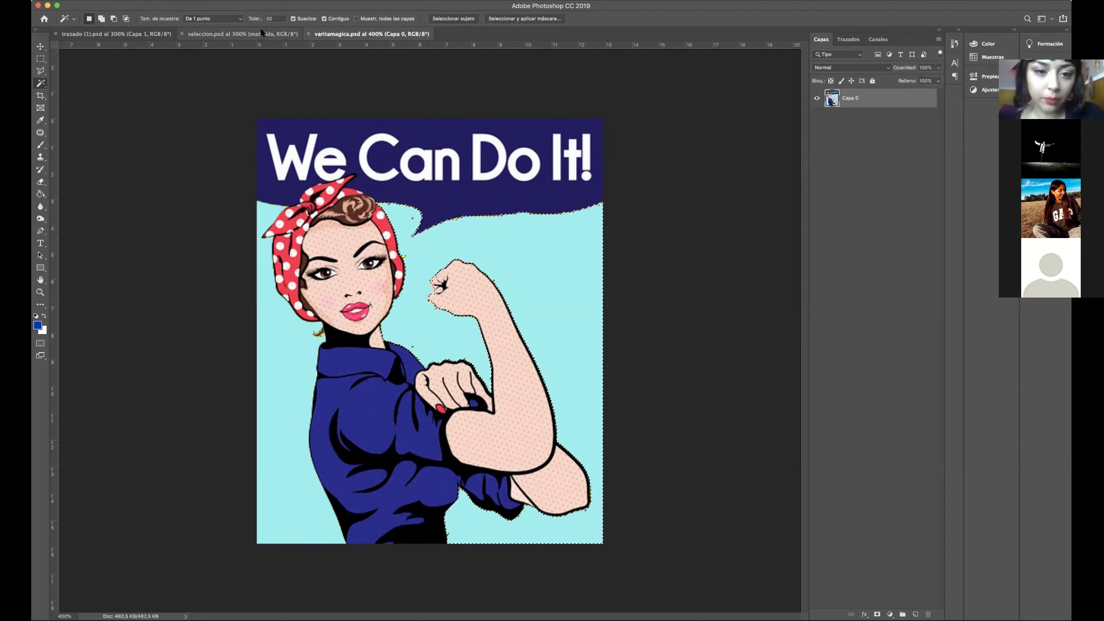
Check the layers of seleccion.psd by hiding the mathilda layer and Capa 1 and showing them again.
{"action": "left_click", "coordinate": [219, 35]}
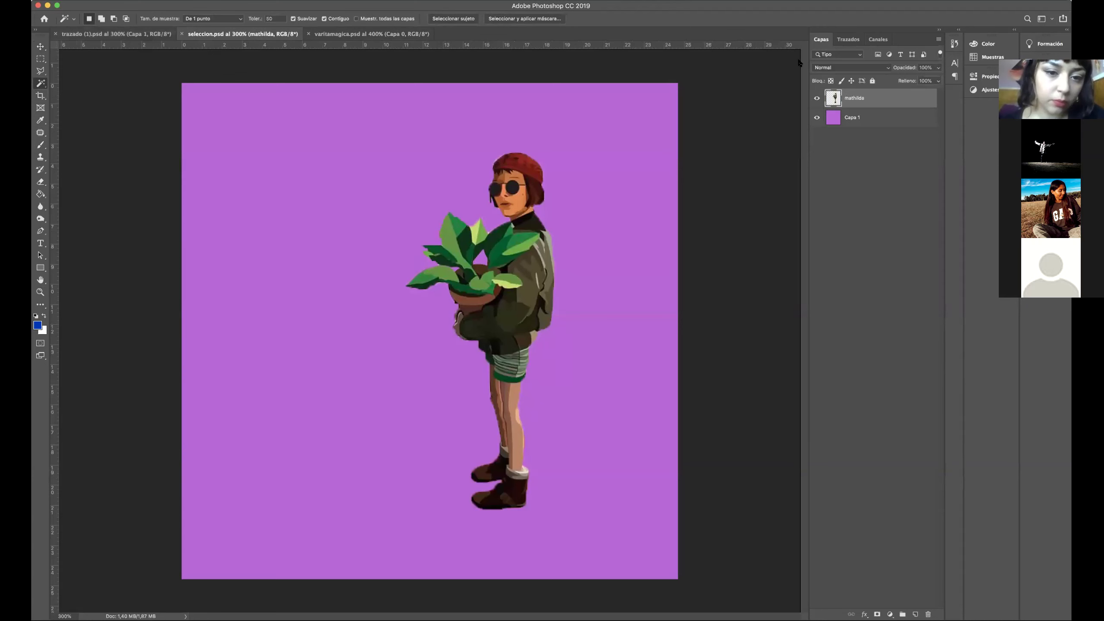
{"action": "left_click", "coordinate": [815, 100]}
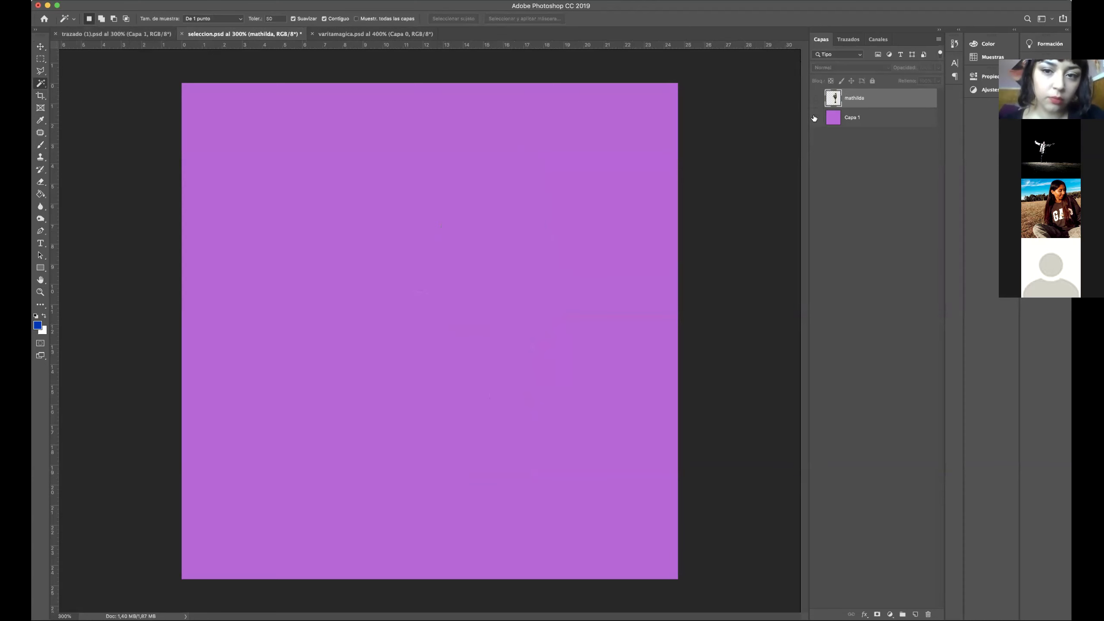
{"action": "left_click", "coordinate": [816, 117]}
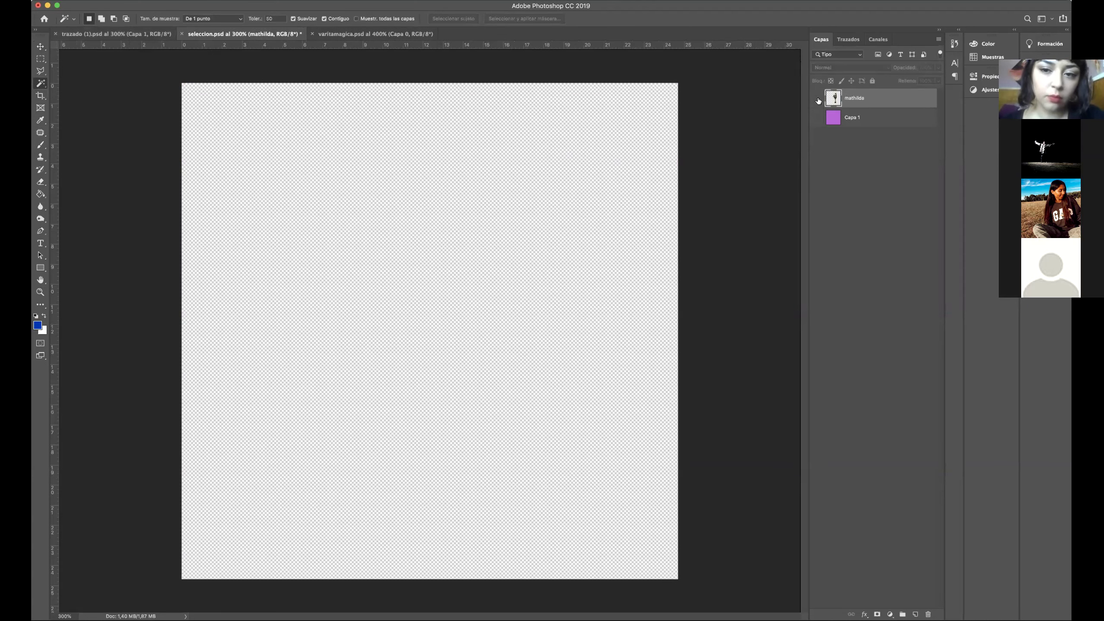
{"action": "left_click_drag", "start_coordinate": [817, 100], "coordinate": [817, 117]}
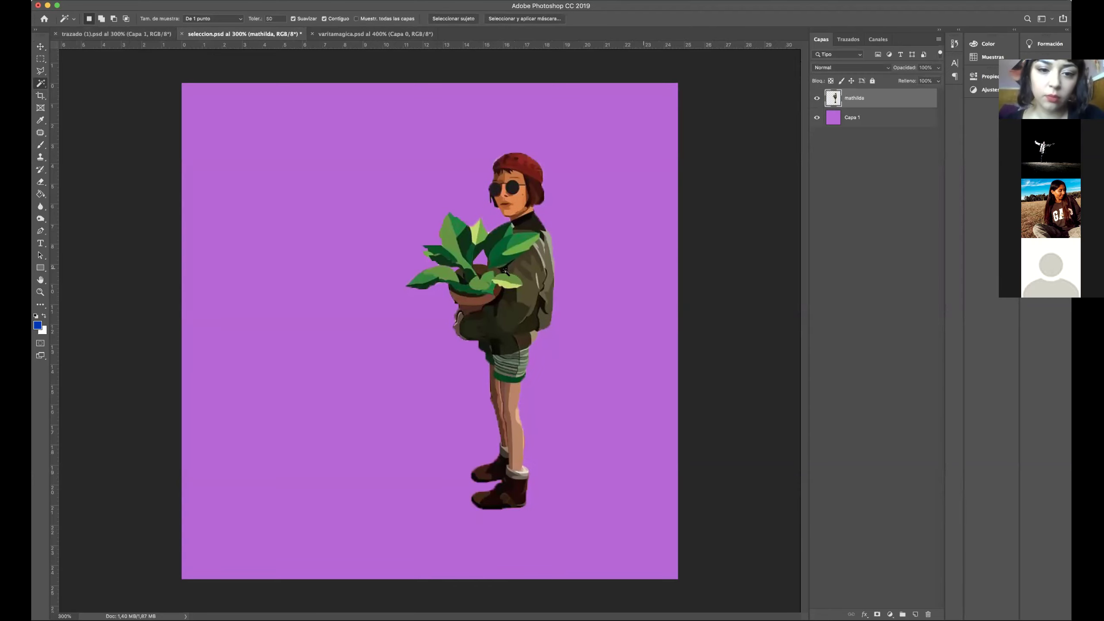
Examine the cut-out edges around the plant leaves, face and jacket up close in seleccion.psd.
{"action": "left_click", "coordinate": [41, 292]}
{"action": "left_click", "coordinate": [523, 271]}
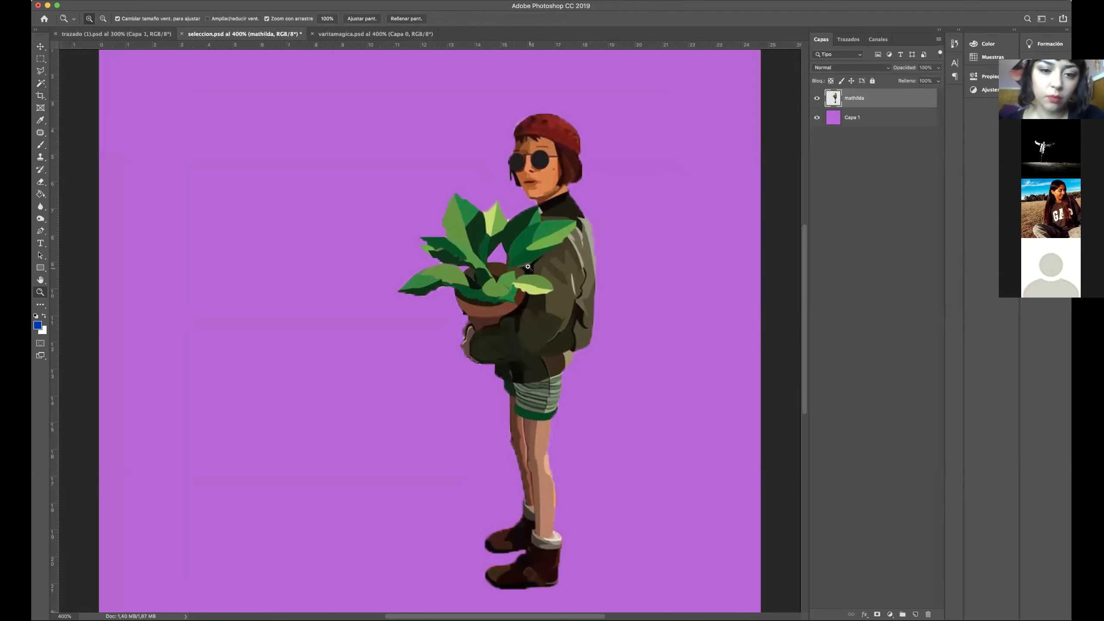
{"action": "left_click", "coordinate": [528, 190]}
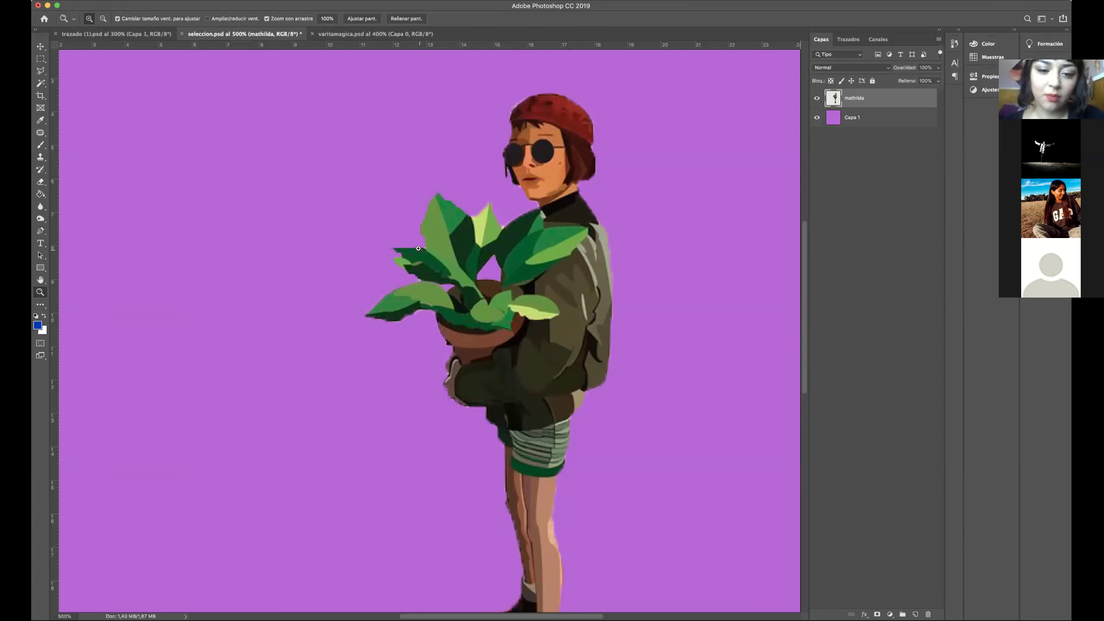
{"action": "left_click", "coordinate": [507, 219]}
{"action": "left_click", "coordinate": [517, 194]}
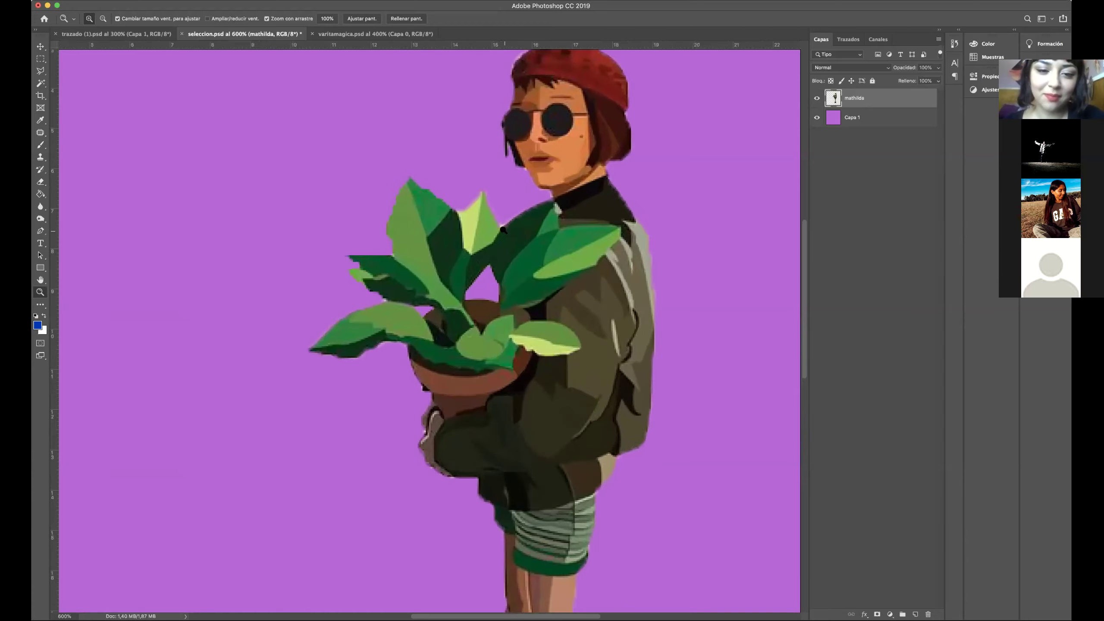
{"action": "left_click", "coordinate": [526, 167]}
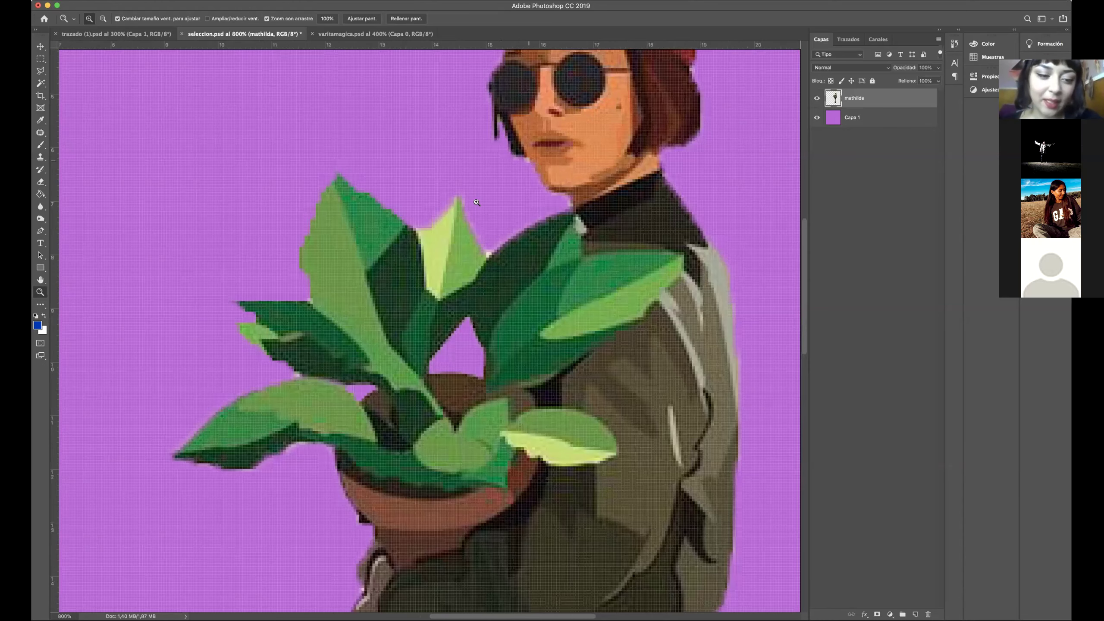
{"action": "key", "text": "ctrl+z"}
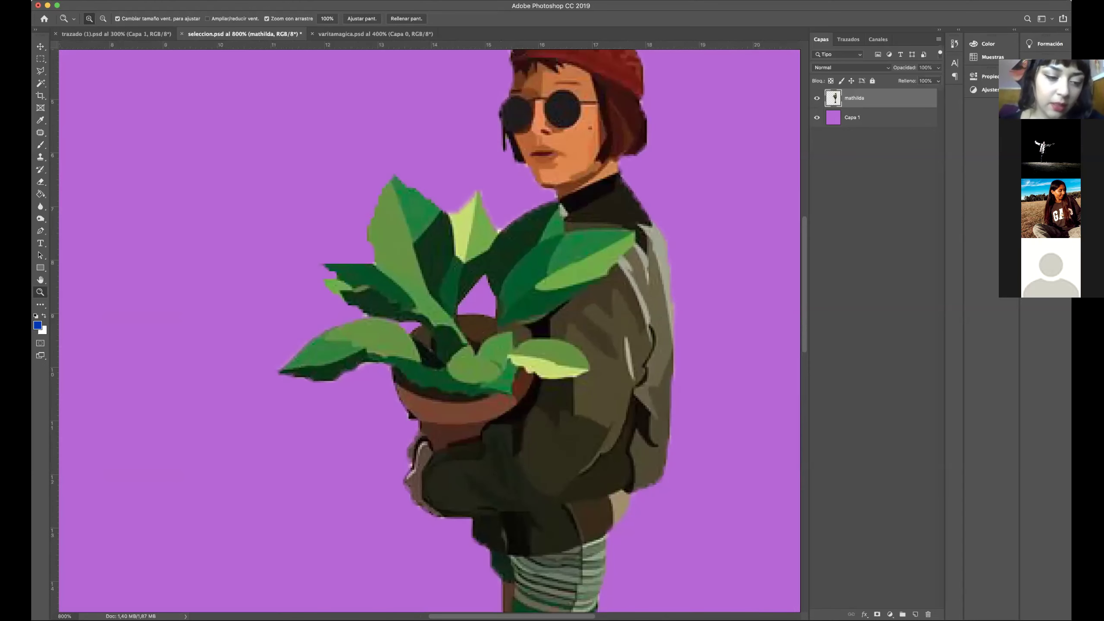
Set up the Eraser with a brush tip of a few pixels and a rounder shape, with the mathilda layer active.
{"action": "left_click", "coordinate": [41, 182]}
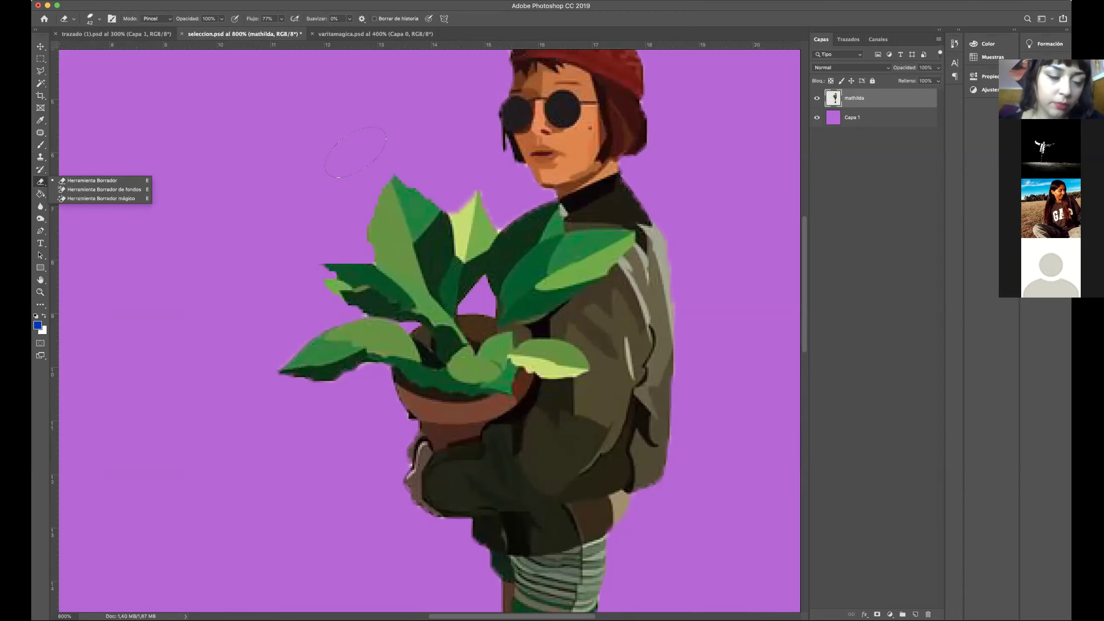
{"action": "right_click", "coordinate": [357, 156]}
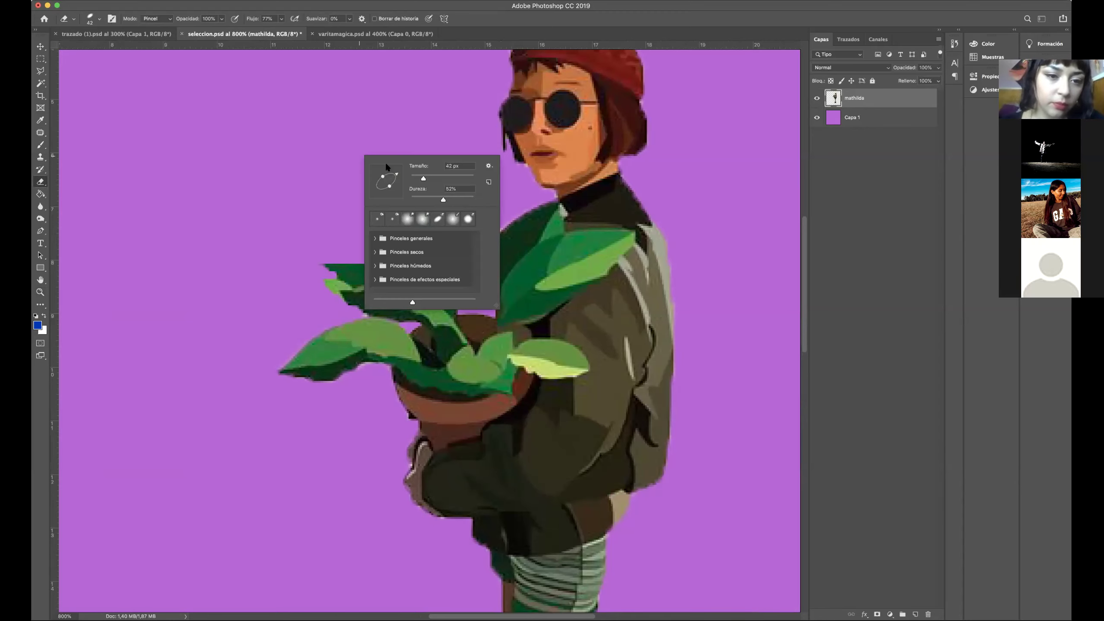
{"action": "mouse_move", "coordinate": [421, 177]}
{"action": "left_mouse_down"}
{"action": "mouse_move", "coordinate": [442, 201]}
{"action": "mouse_move", "coordinate": [469, 201]}
{"action": "mouse_move", "coordinate": [452, 201]}
{"action": "left_mouse_up"}
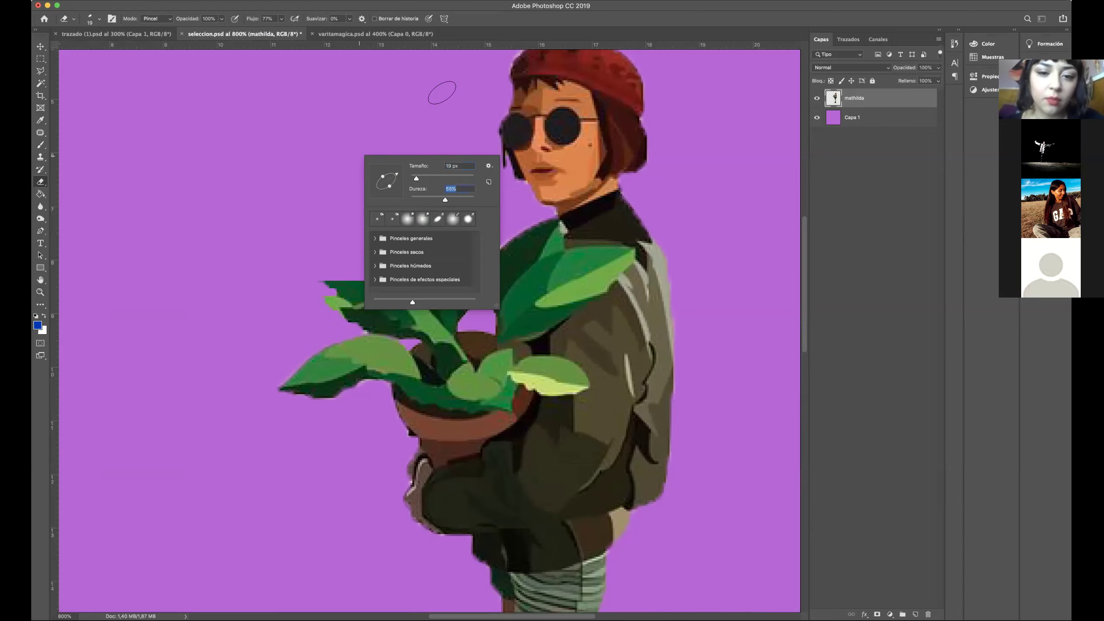
{"action": "right_click", "coordinate": [447, 96]}
{"action": "mouse_move", "coordinate": [500, 119]}
{"action": "left_mouse_down"}
{"action": "mouse_move", "coordinate": [475, 110]}
{"action": "mouse_move", "coordinate": [479, 127]}
{"action": "left_mouse_up"}
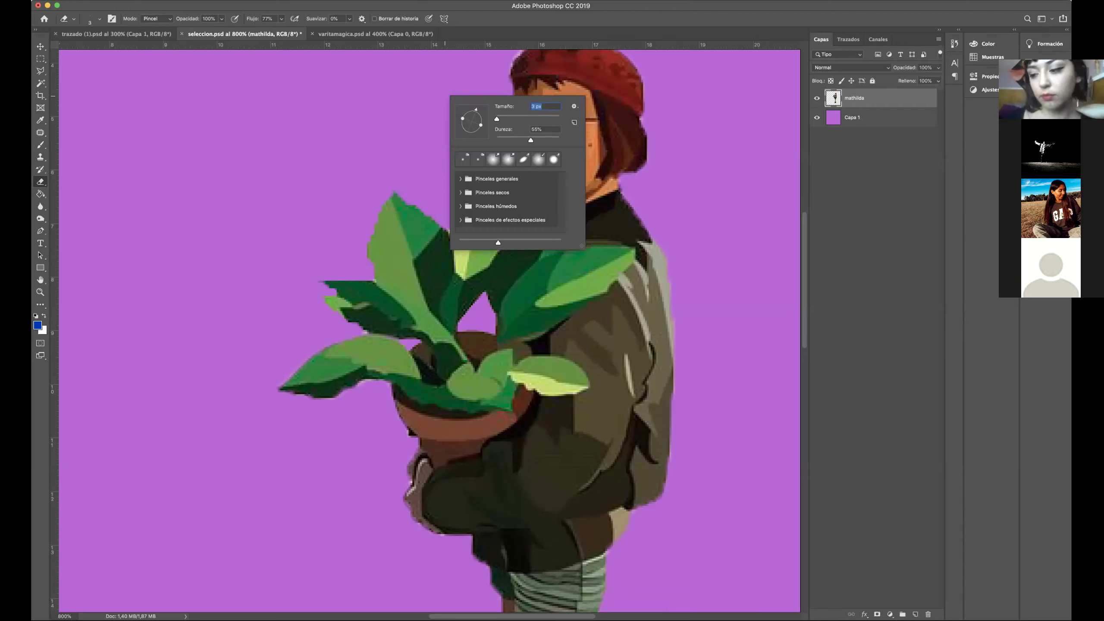
{"action": "left_click", "coordinate": [879, 120]}
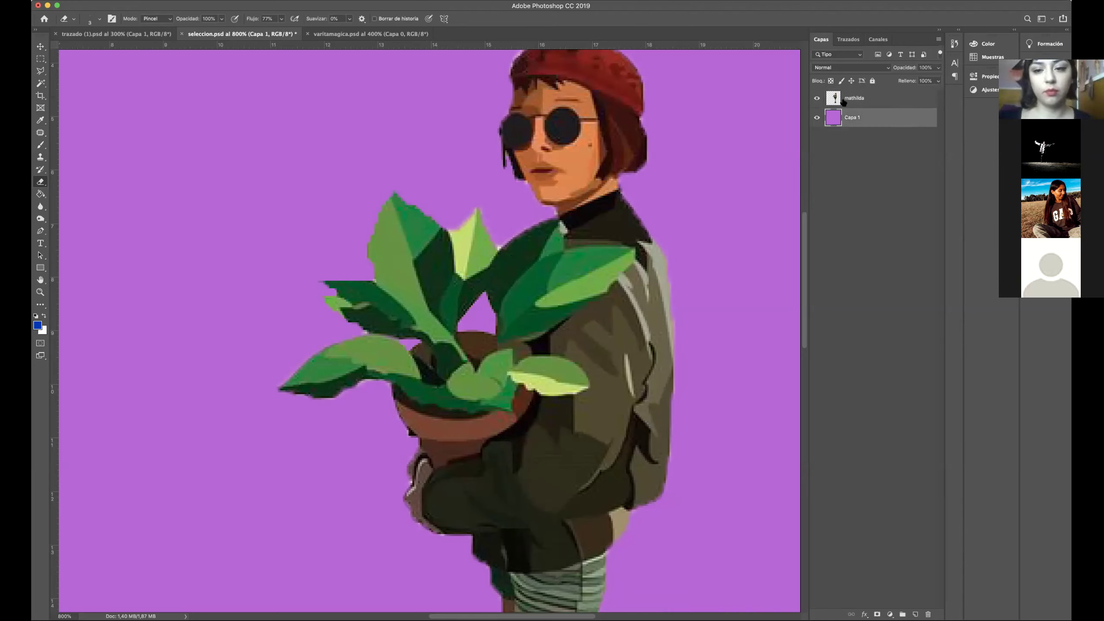
{"action": "key", "text": "alt+bracketright"}
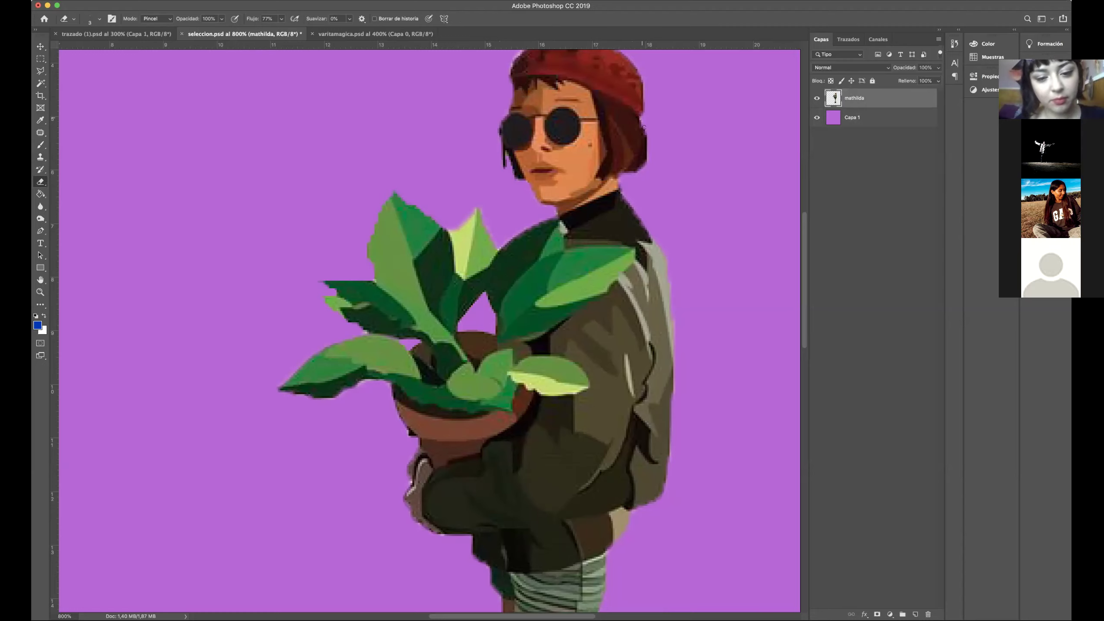
Examine the mathilda cut-out at full length and closer up around the beret, face and plant, then choose the Eraser.
{"action": "left_click", "coordinate": [40, 292]}
{"action": "left_click", "coordinate": [343, 265], "text": "alt"}
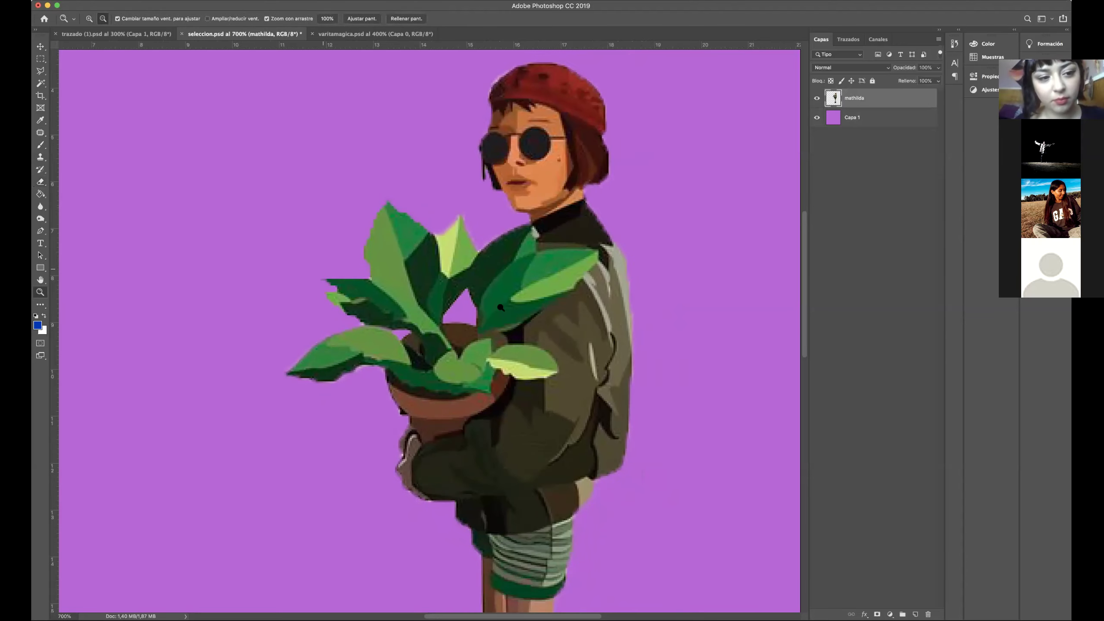
{"action": "left_click", "coordinate": [398, 285], "text": "alt"}
{"action": "left_click_drag", "start_coordinate": [560, 378], "coordinate": [525, 274]}
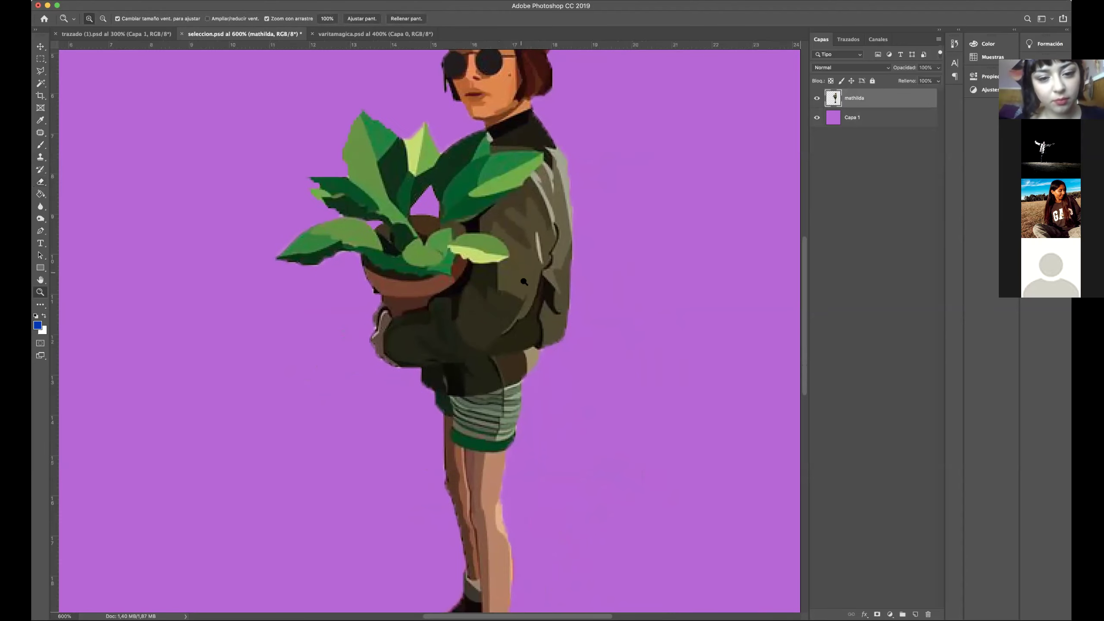
{"action": "left_click", "coordinate": [512, 294], "text": "alt"}
{"action": "left_click", "coordinate": [513, 294], "text": "alt"}
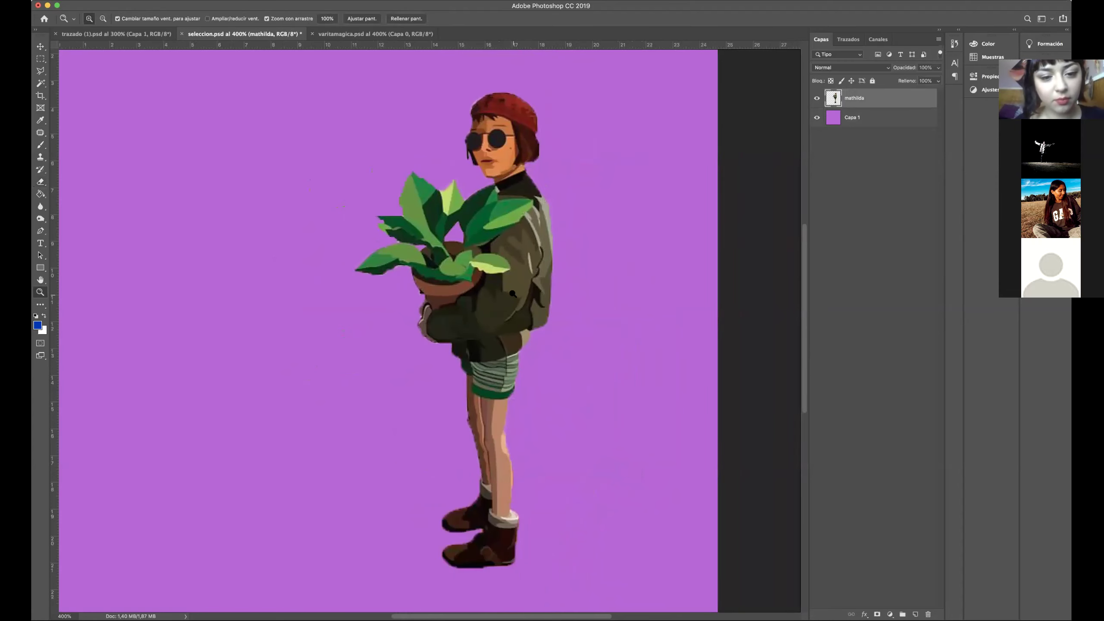
{"action": "left_click", "coordinate": [508, 130]}
{"action": "left_click", "coordinate": [509, 129]}
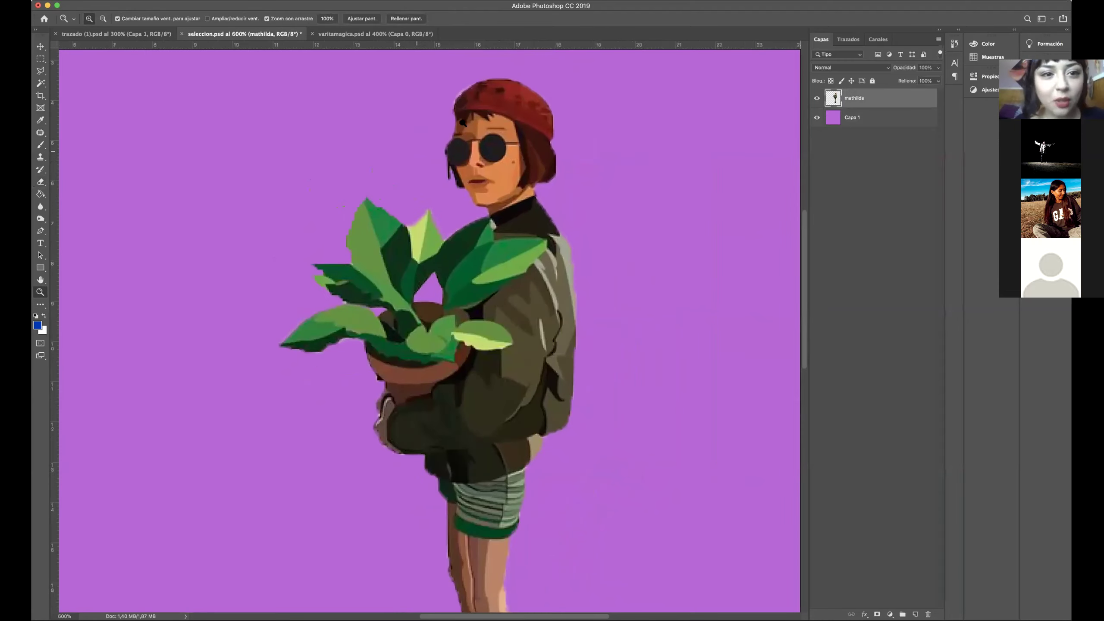
{"action": "left_click", "coordinate": [496, 106]}
{"action": "left_click", "coordinate": [495, 106]}
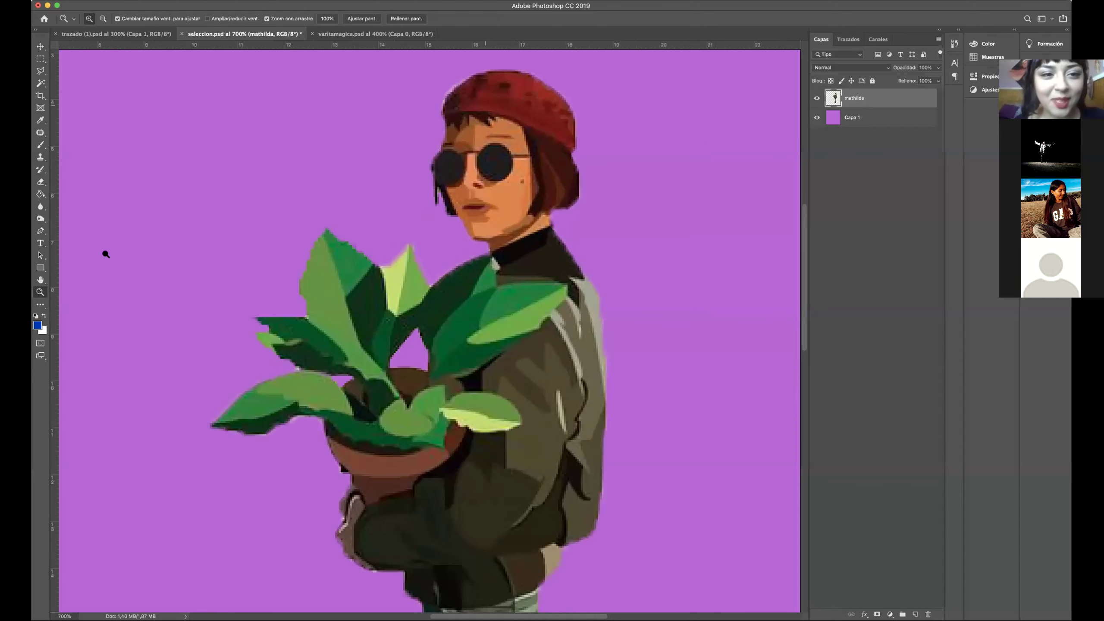
{"action": "left_click", "coordinate": [40, 181]}
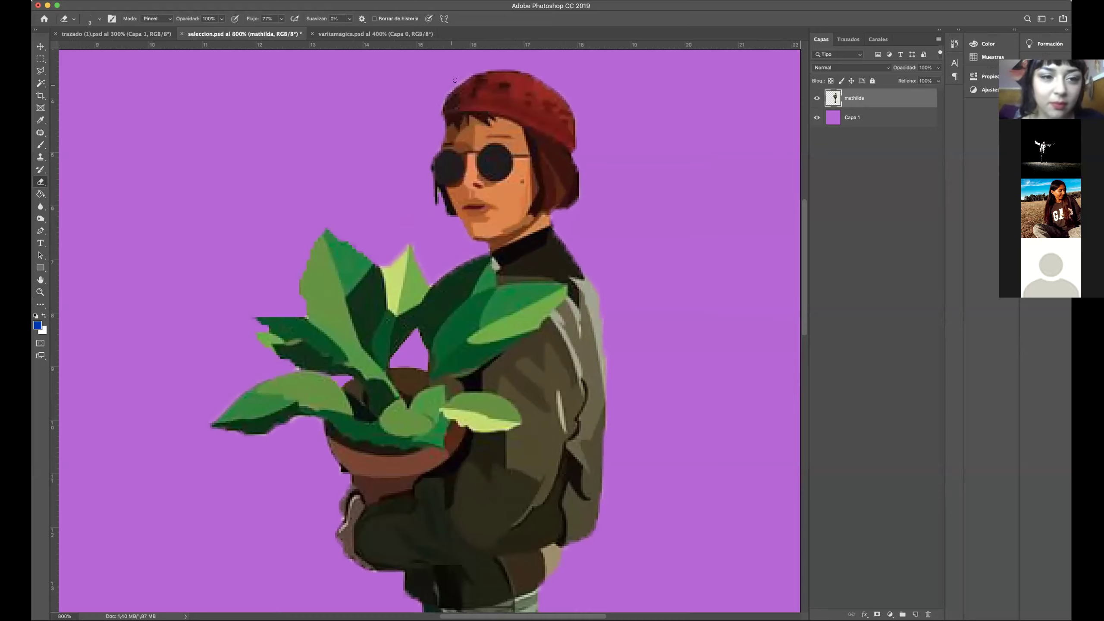
Review the whole figure against the purple background at several magnifications to judge how visible the rough edges are.
{"action": "left_click", "coordinate": [40, 292]}
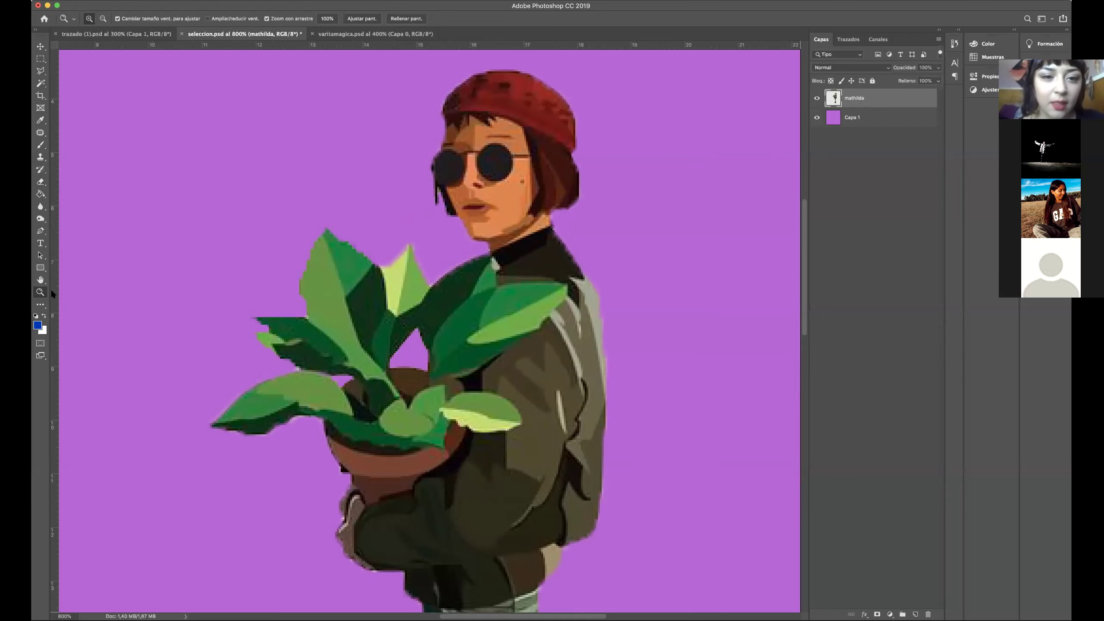
{"action": "left_click", "coordinate": [407, 259], "text": "alt"}
{"action": "left_click", "coordinate": [407, 259], "text": "alt"}
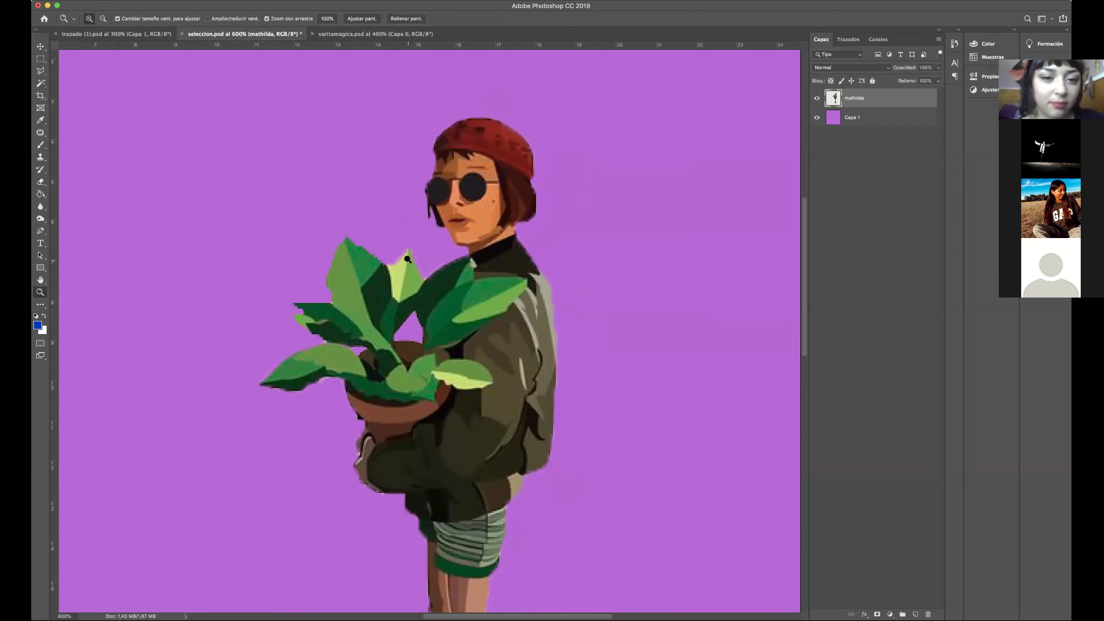
{"action": "left_click_drag", "start_coordinate": [471, 304], "coordinate": [464, 241]}
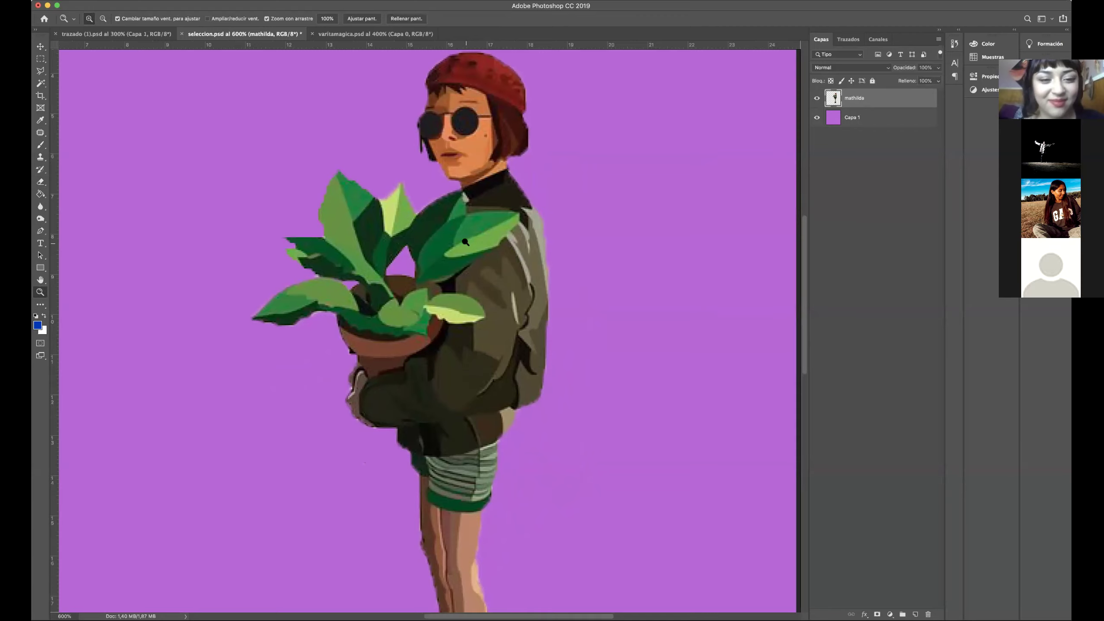
{"action": "left_click", "coordinate": [465, 241], "text": "alt"}
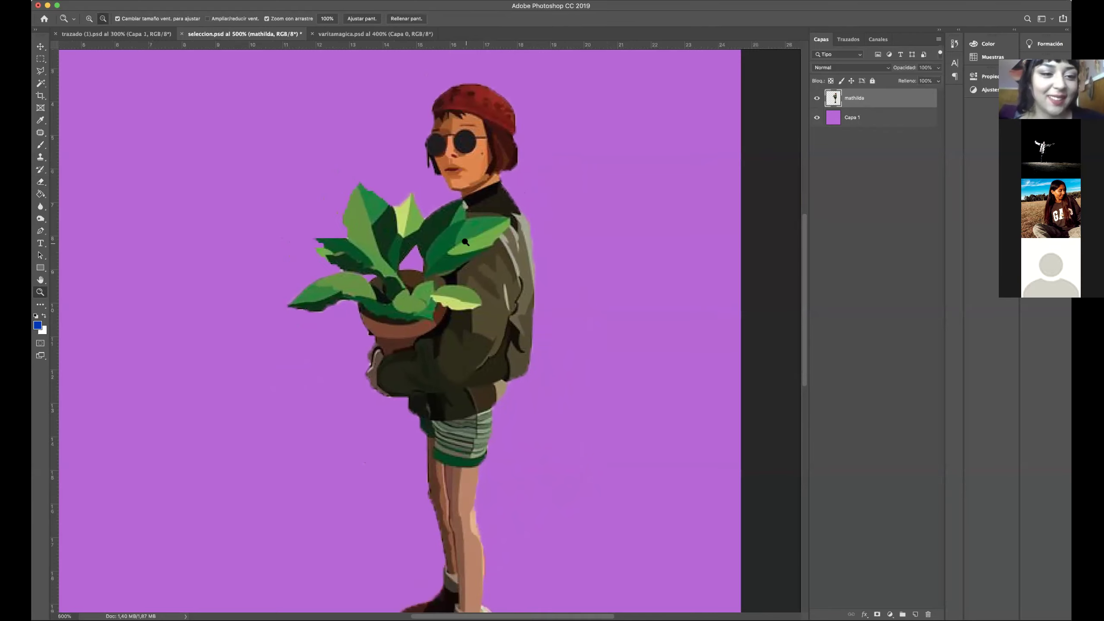
{"action": "left_click", "coordinate": [465, 242], "text": "alt"}
{"action": "left_click", "coordinate": [465, 242], "text": "alt"}
{"action": "left_click", "coordinate": [465, 242], "text": "alt"}
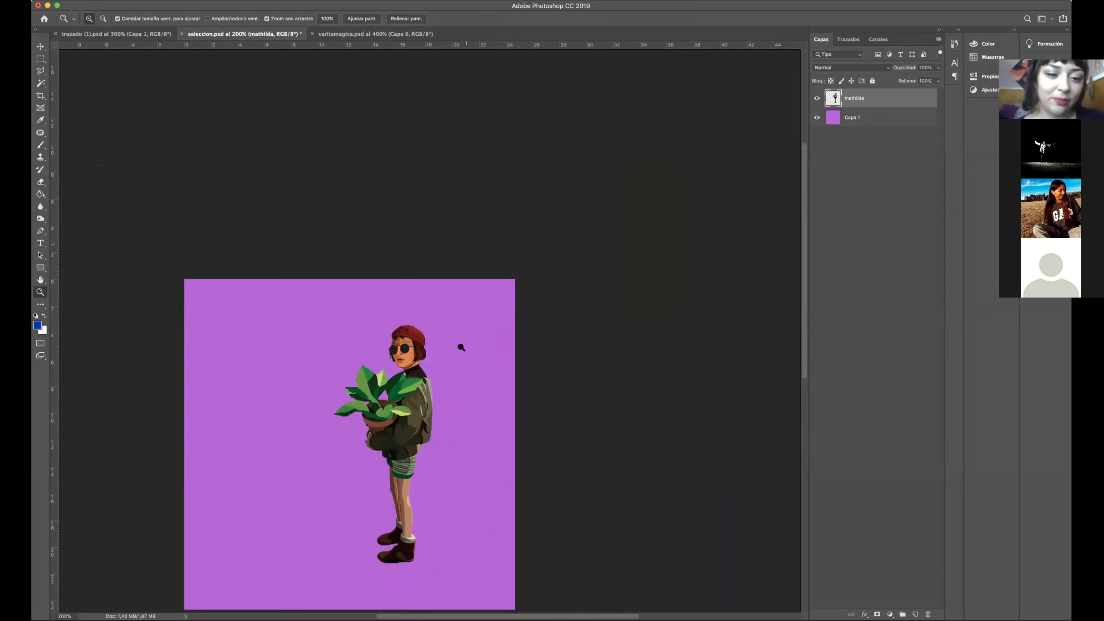
{"action": "left_click", "coordinate": [441, 405]}
{"action": "left_click", "coordinate": [552, 237]}
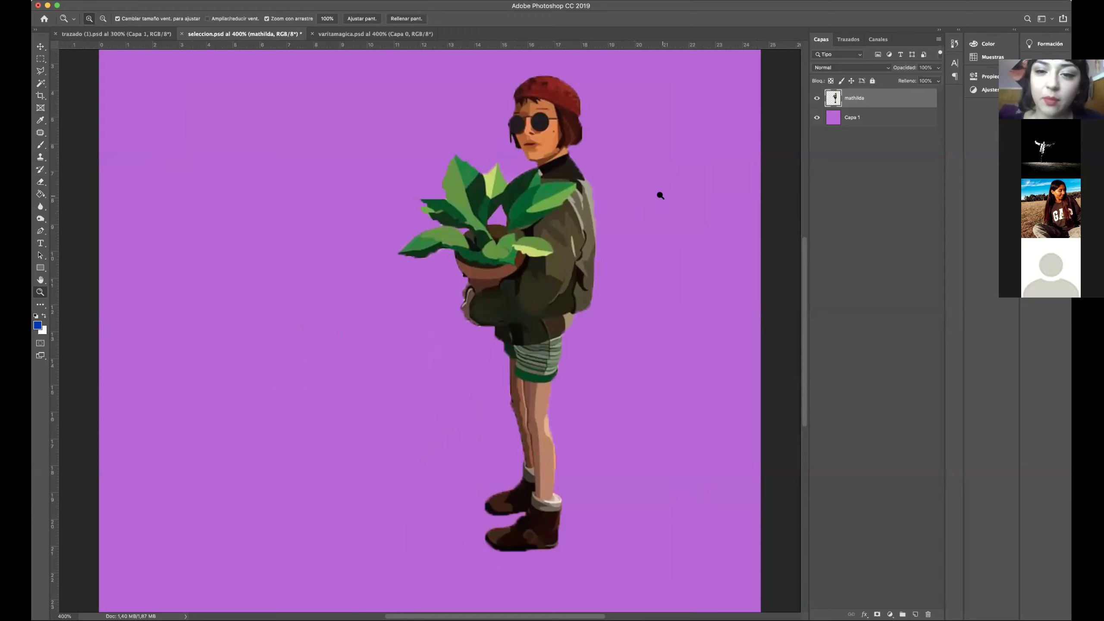
Load the mathilda layer's outline as a selection and contract it by 1 pixel.
{"action": "scroll", "coordinate": [769, 180], "scroll_direction": "right", "scroll_amount": 2}
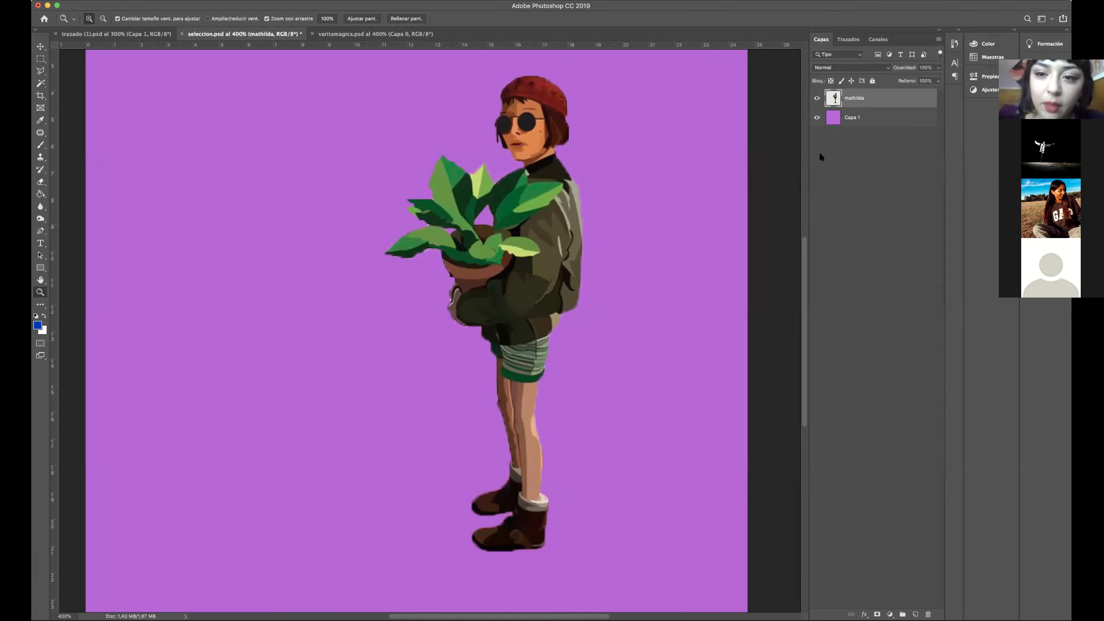
{"action": "left_click", "coordinate": [831, 98], "text": "super"}
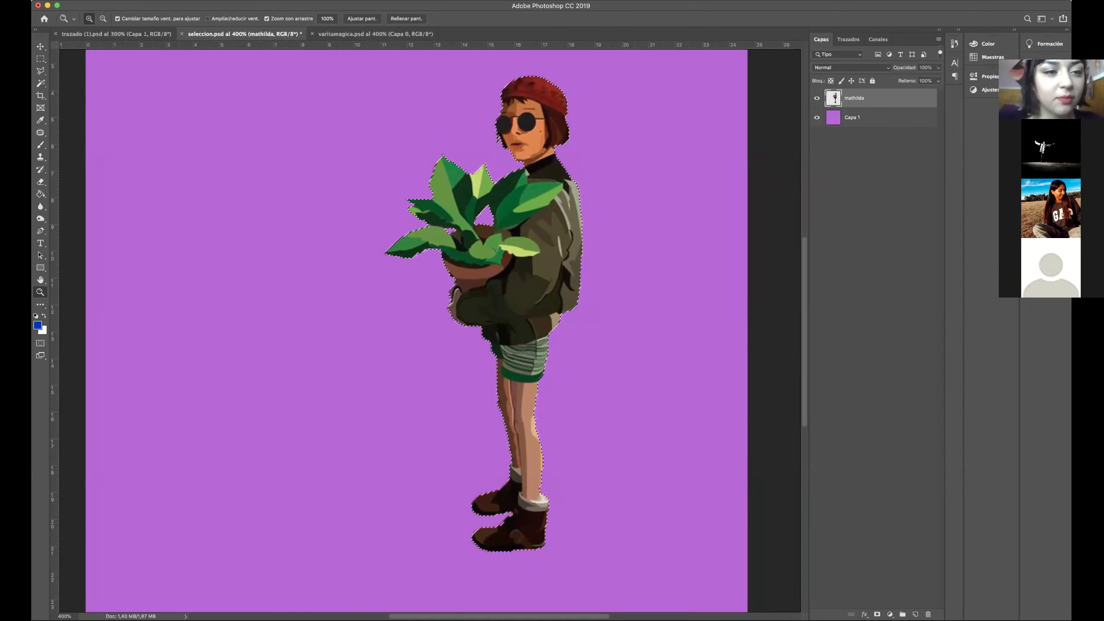
{"action": "left_click", "coordinate": [245, 1]}
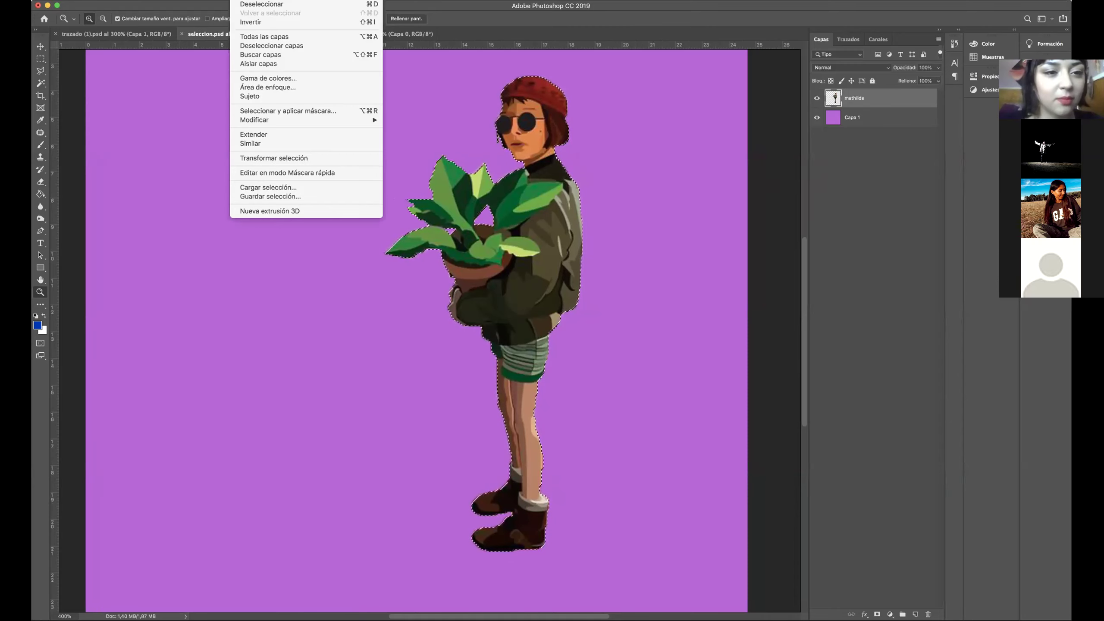
{"action": "mouse_move", "coordinate": [269, 118]}
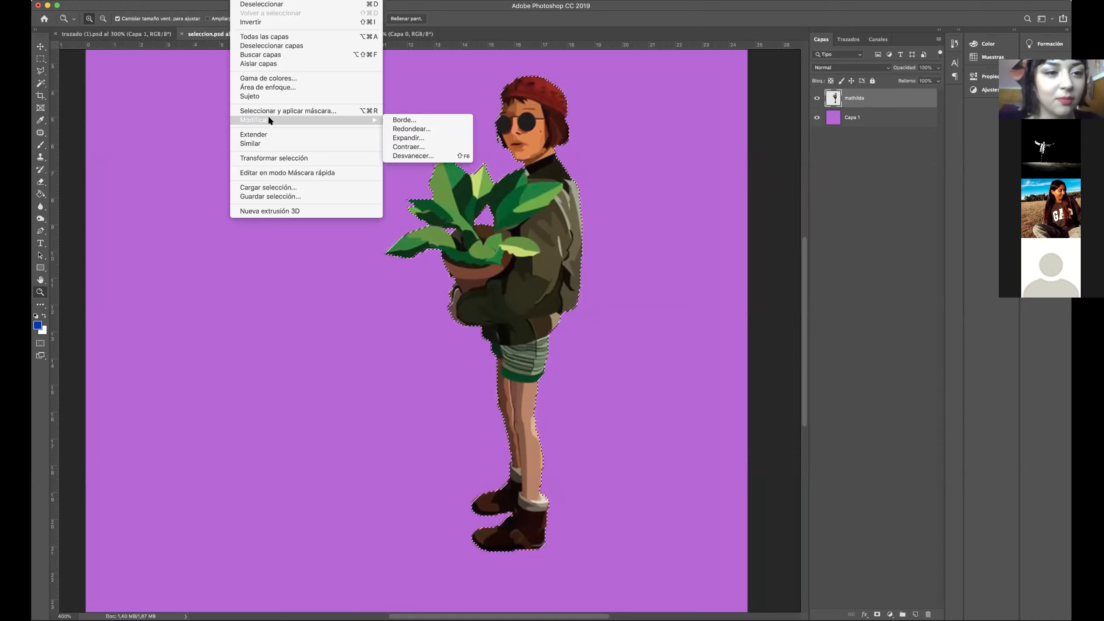
{"action": "left_click", "coordinate": [398, 145]}
{"action": "left_click_drag", "start_coordinate": [555, 267], "coordinate": [302, 143]}
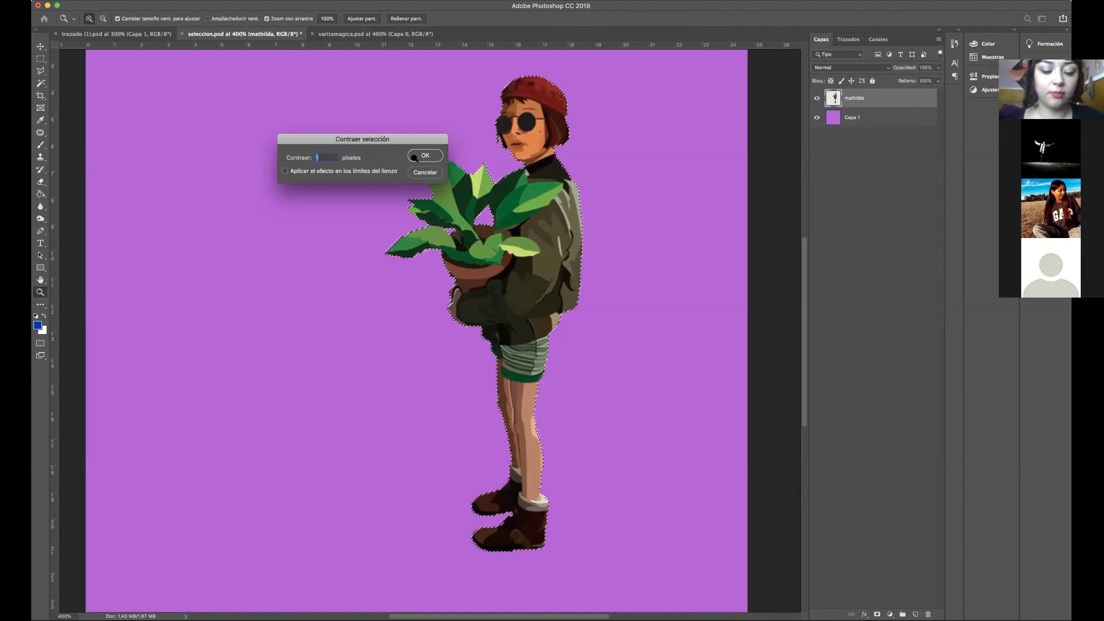
{"action": "left_click", "coordinate": [426, 155]}
Check the contracted outline around the figure and invert the selection.
{"action": "left_click_drag", "start_coordinate": [564, 137], "coordinate": [564, 136]}
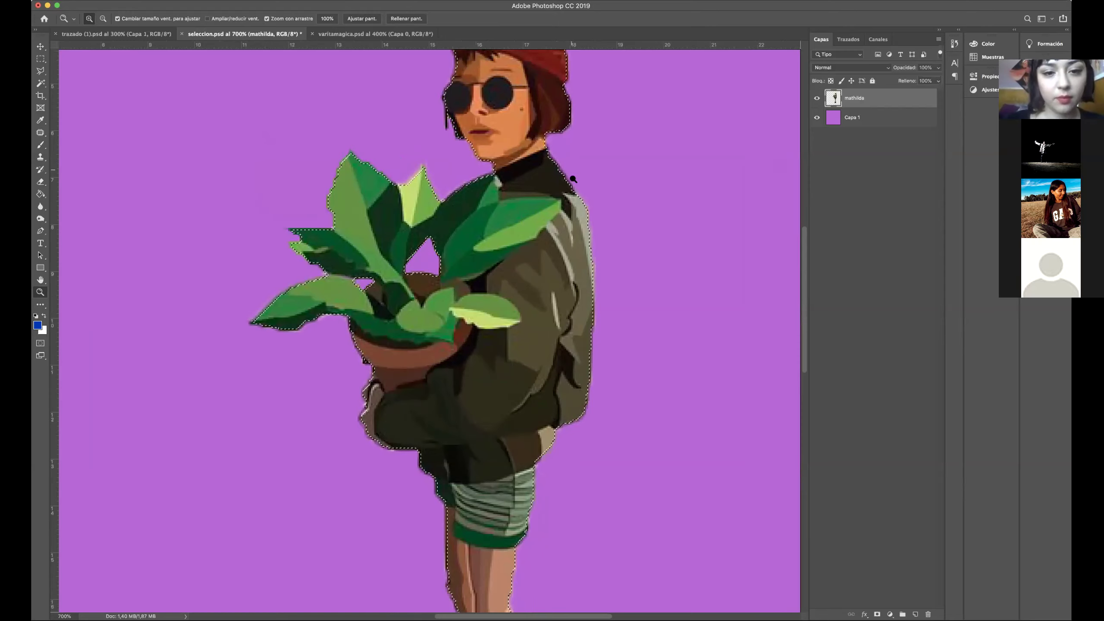
{"action": "key", "text": "alt"}
{"action": "left_click", "coordinate": [504, 191], "text": "alt"}
{"action": "left_click", "coordinate": [478, 188], "text": "alt"}
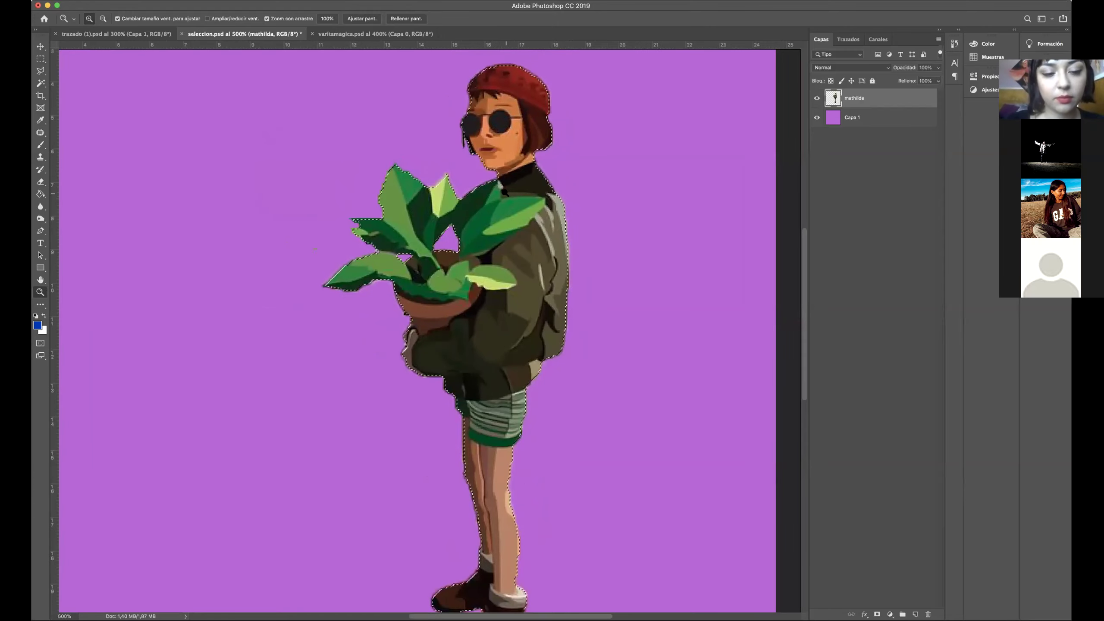
{"action": "left_click", "coordinate": [251, 2]}
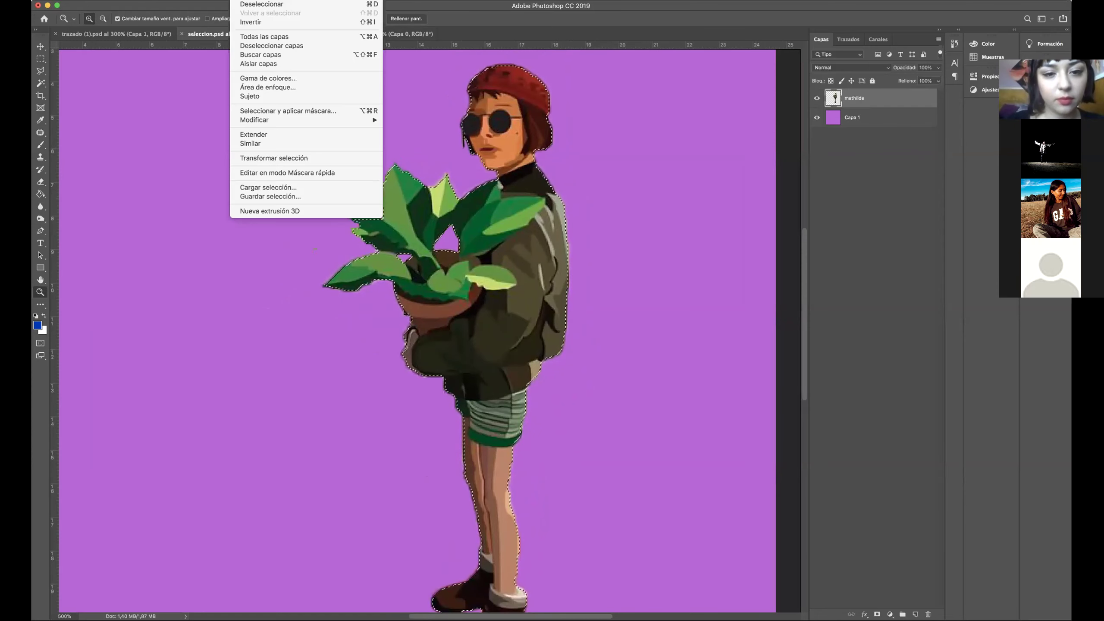
{"action": "left_click", "coordinate": [251, 22]}
Apply a Gaussian Blur with a 0.7 pixel radius to the inverted selection on the mathilda layer to soften the figure's edge.
{"action": "scroll", "coordinate": [512, 144], "scroll_direction": "up", "scroll_amount": 2}
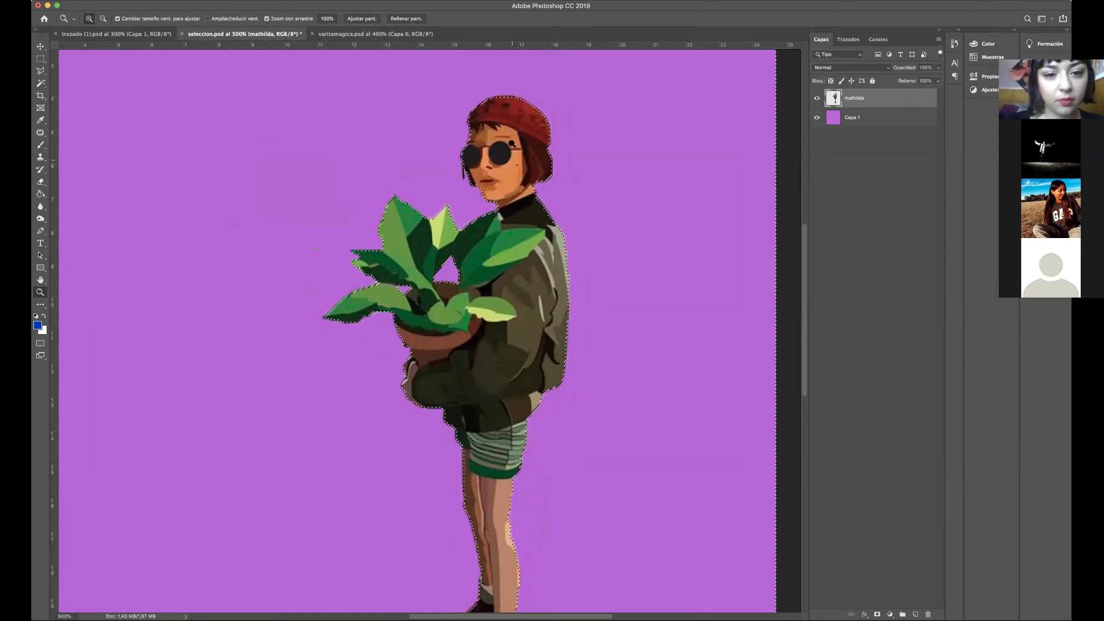
{"action": "scroll", "coordinate": [512, 144], "scroll_direction": "up", "scroll_amount": 5}
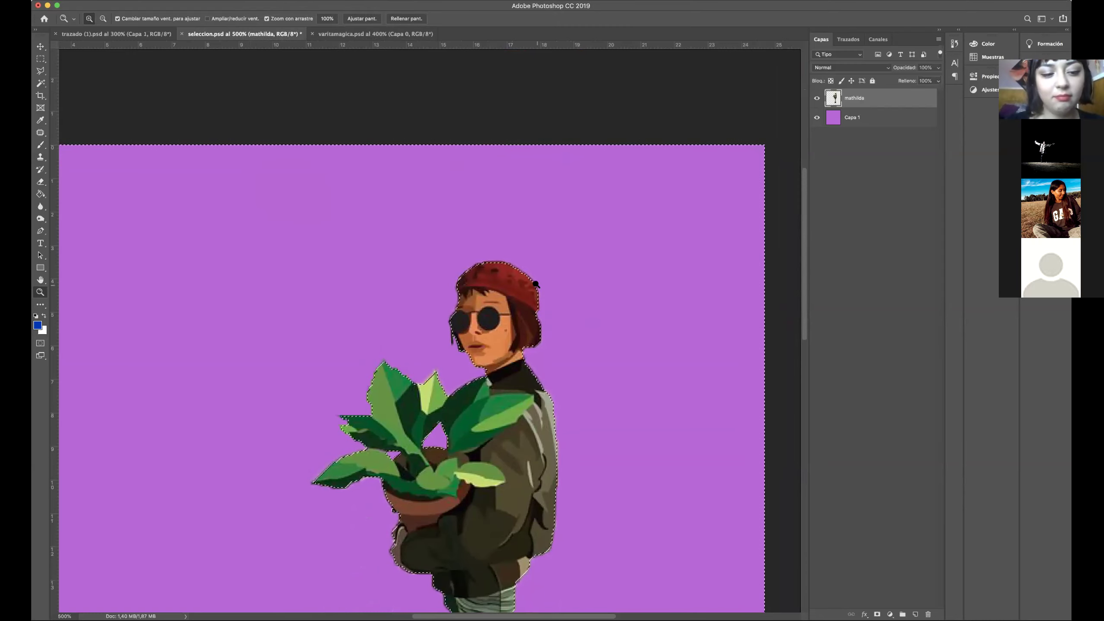
{"action": "left_click", "coordinate": [536, 284]}
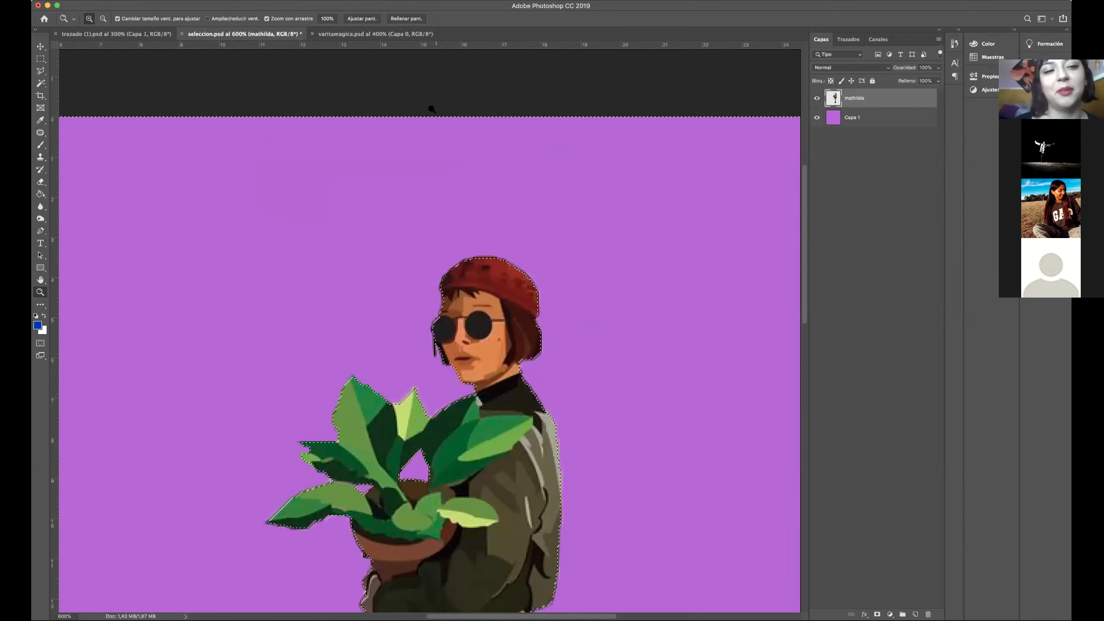
{"action": "left_click", "coordinate": [282, 1]}
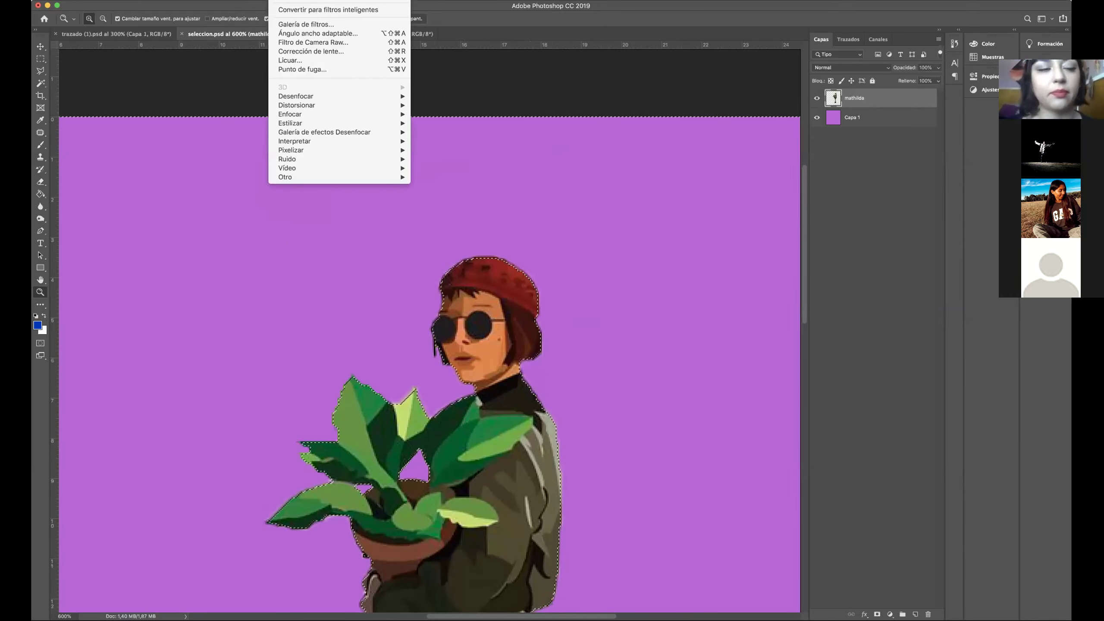
{"action": "mouse_move", "coordinate": [294, 97]}
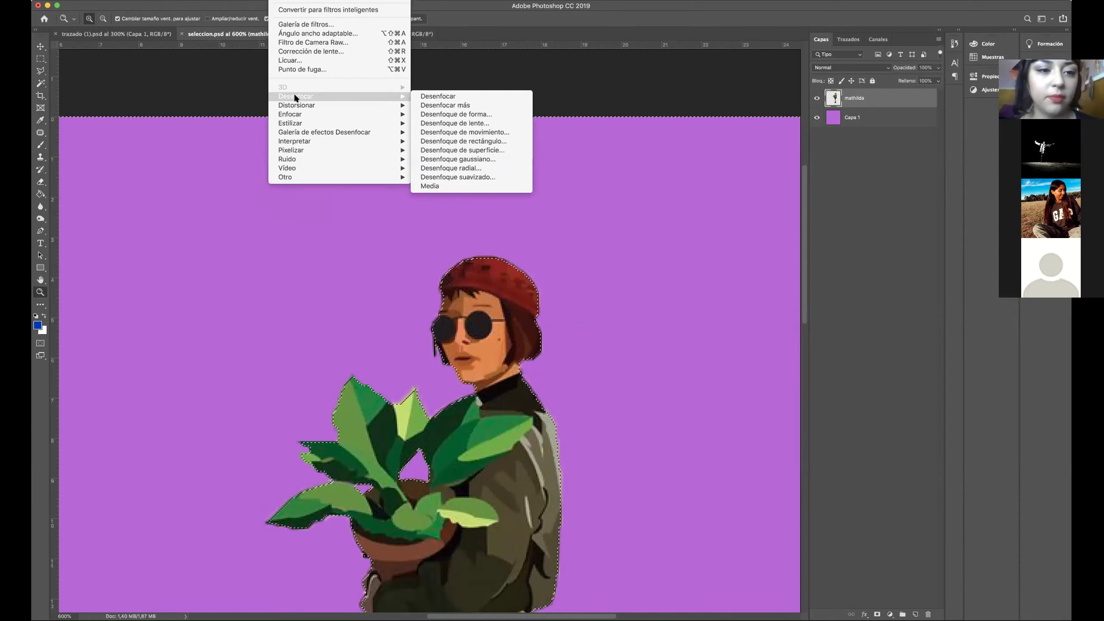
{"action": "left_click", "coordinate": [474, 158]}
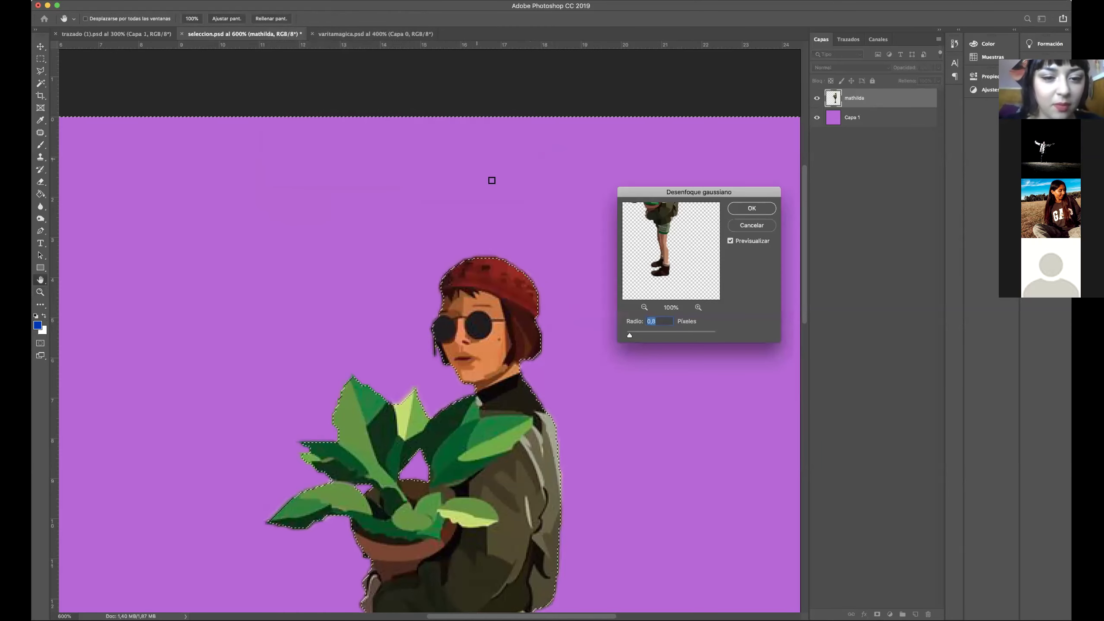
{"action": "left_click_drag", "start_coordinate": [639, 192], "coordinate": [448, 94]}
{"action": "left_click_drag", "start_coordinate": [439, 239], "coordinate": [468, 236]}
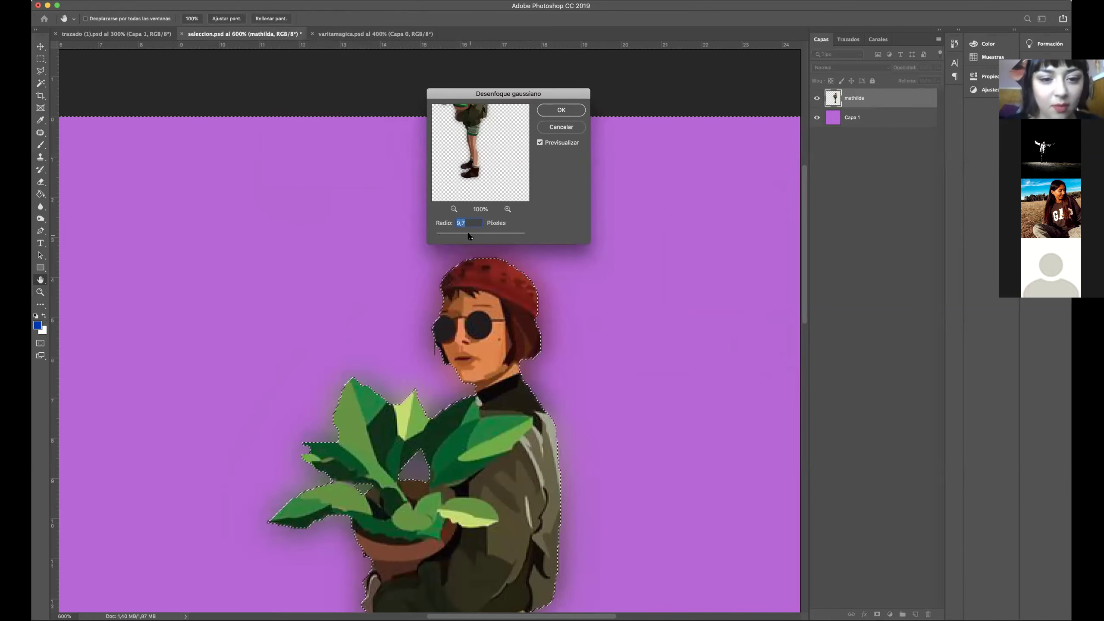
{"action": "left_click_drag", "start_coordinate": [468, 236], "coordinate": [437, 239]}
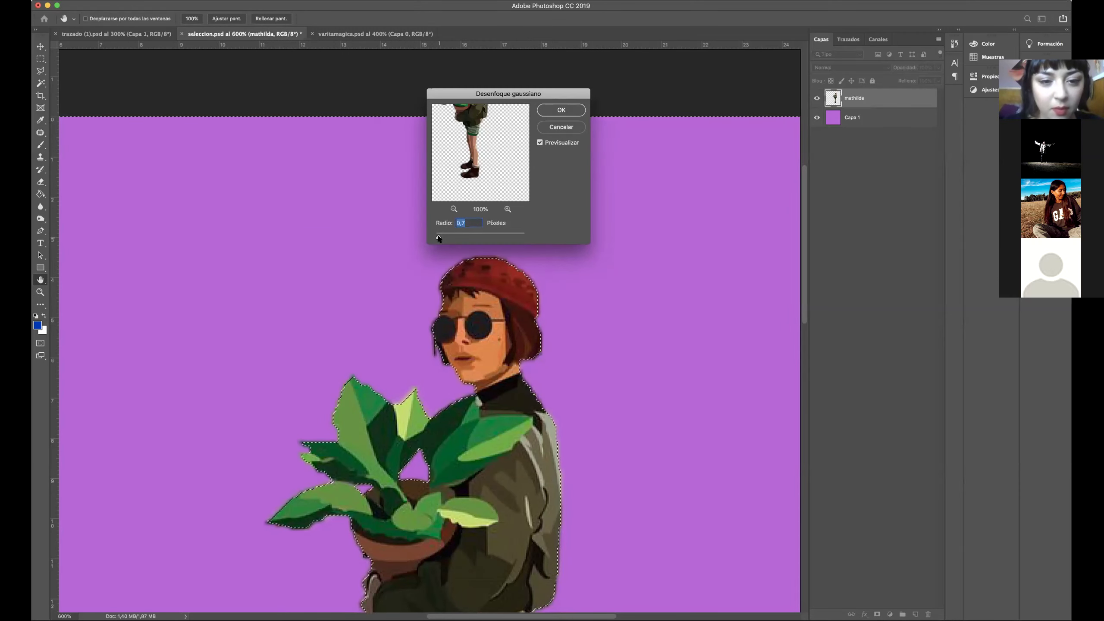
{"action": "left_click", "coordinate": [561, 110]}
{"action": "key", "text": "z"}
{"action": "key", "text": "m"}
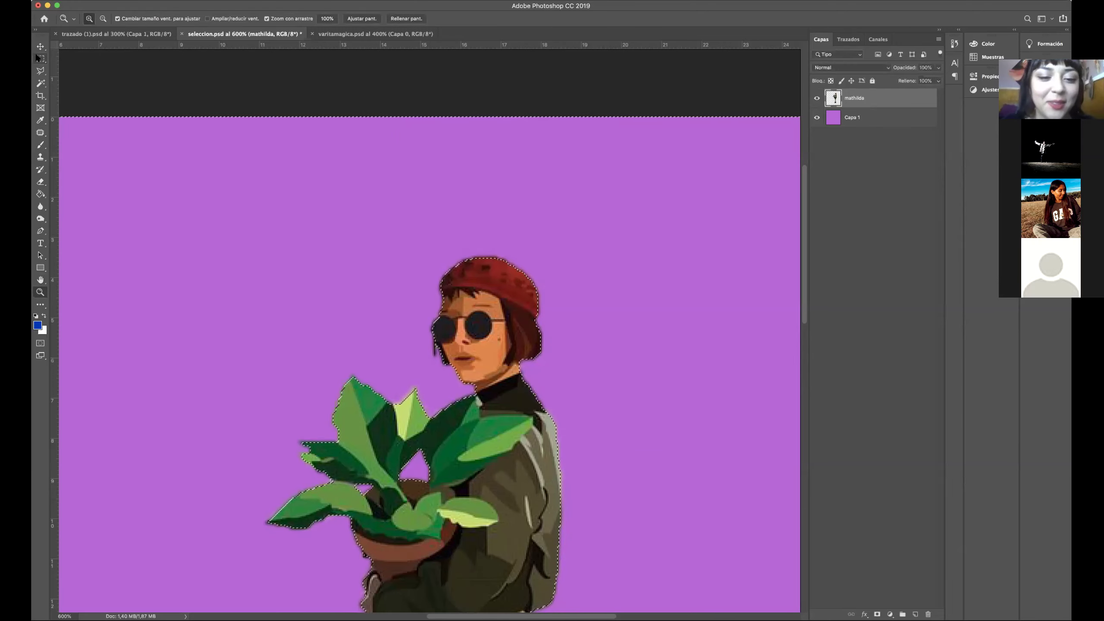
Clear the selection and examine the softened edge around the figure's head, shoulders and plant at several magnifications.
{"action": "left_click", "coordinate": [72, 230]}
{"action": "left_click", "coordinate": [40, 292]}
{"action": "left_click", "coordinate": [540, 381]}
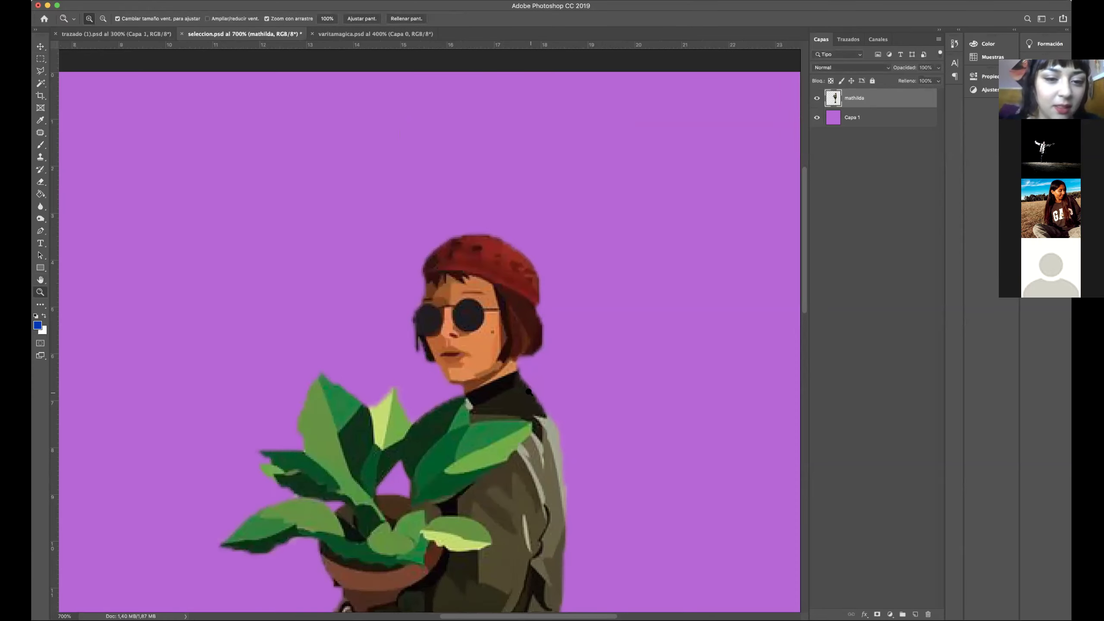
{"action": "left_click", "coordinate": [529, 391]}
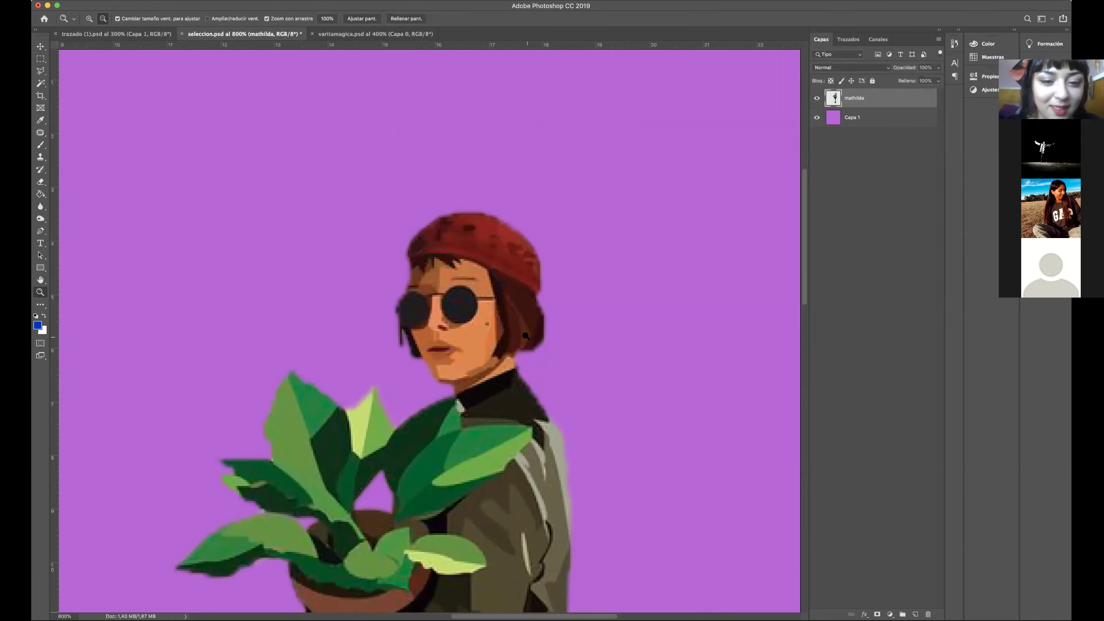
{"action": "left_click", "coordinate": [527, 342], "text": "alt"}
{"action": "left_click", "coordinate": [526, 340], "text": "alt"}
{"action": "left_click", "coordinate": [526, 335], "text": "alt"}
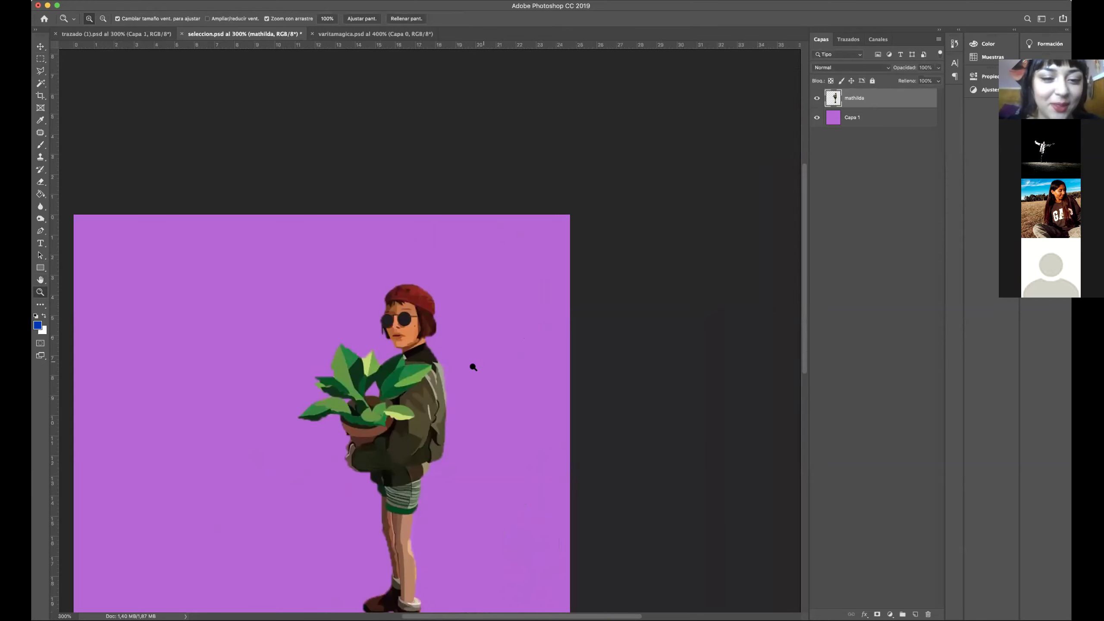
Reposition the mathilda figure so it stands whole, slightly off-centre, on the purple background.
{"action": "left_click_drag", "start_coordinate": [504, 308], "coordinate": [519, 265]}
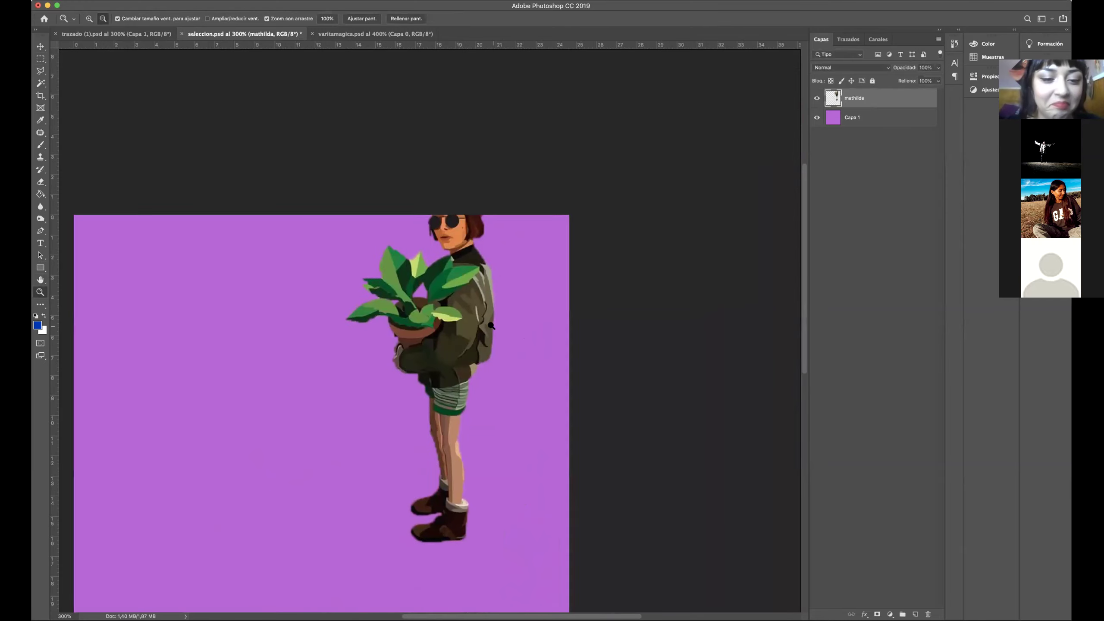
{"action": "left_click", "coordinate": [302, 339], "text": "alt"}
{"action": "left_click", "coordinate": [43, 49]}
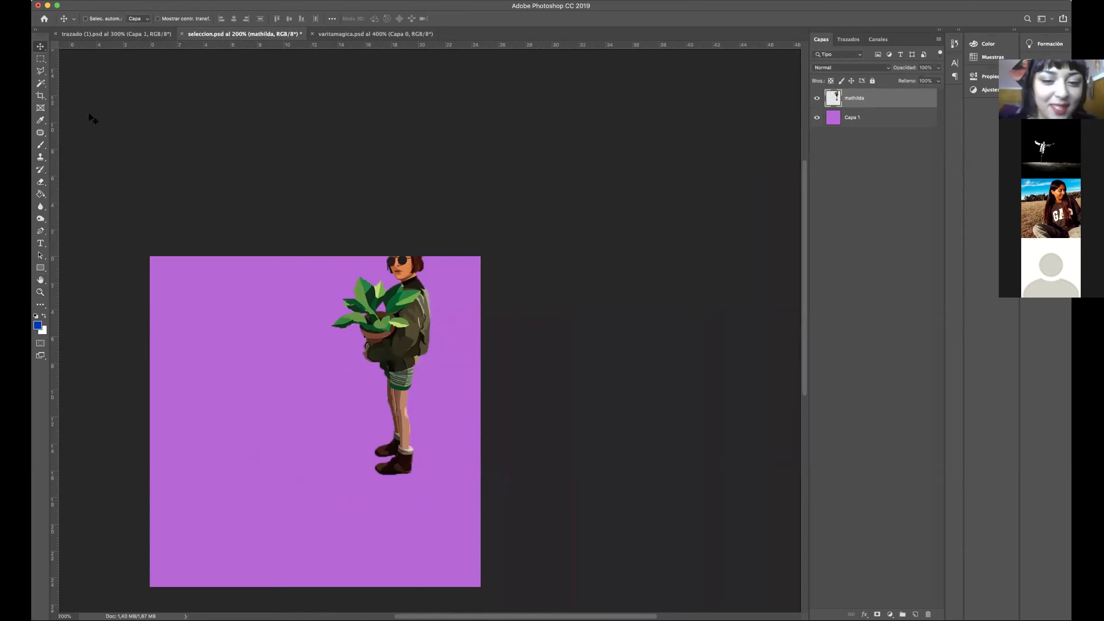
{"action": "left_click_drag", "start_coordinate": [420, 318], "coordinate": [374, 384]}
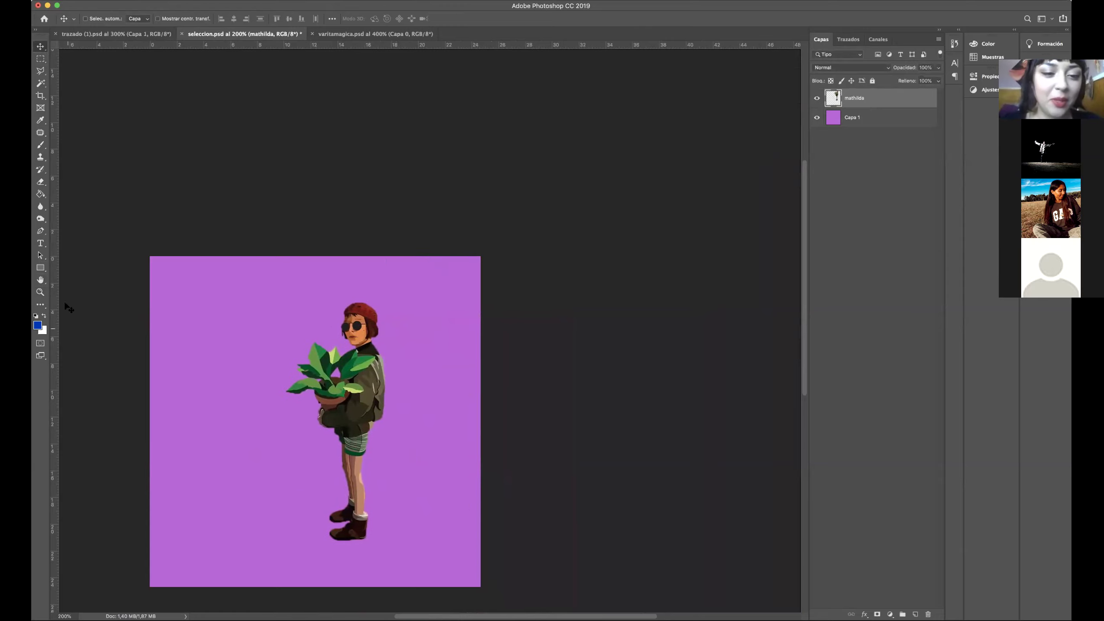
{"action": "left_click", "coordinate": [41, 291]}
{"action": "left_click", "coordinate": [399, 398]}
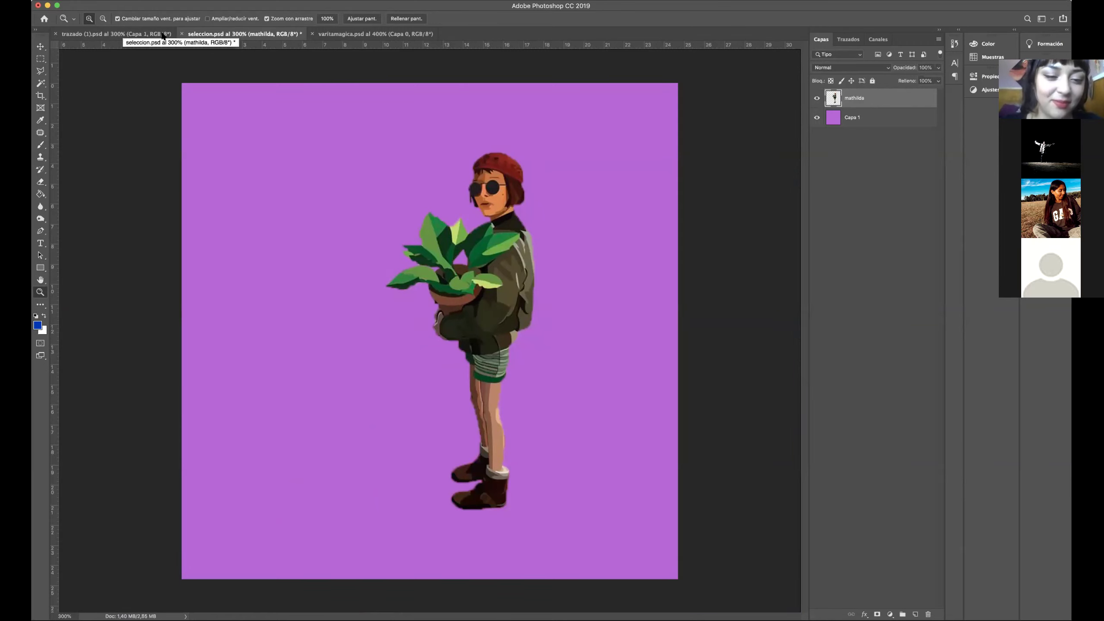
Switch to the trazado (1).psd document and toggle the visibility of Capa 0 and Capa 1 to check what each layer holds.
{"action": "left_click", "coordinate": [133, 37]}
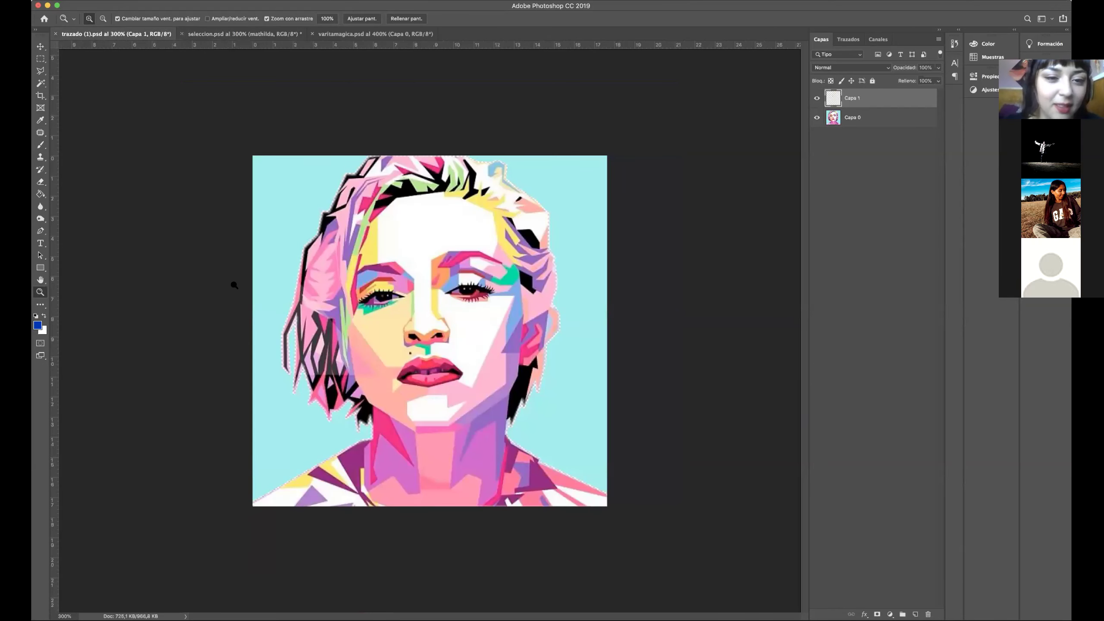
{"action": "left_click", "coordinate": [42, 48]}
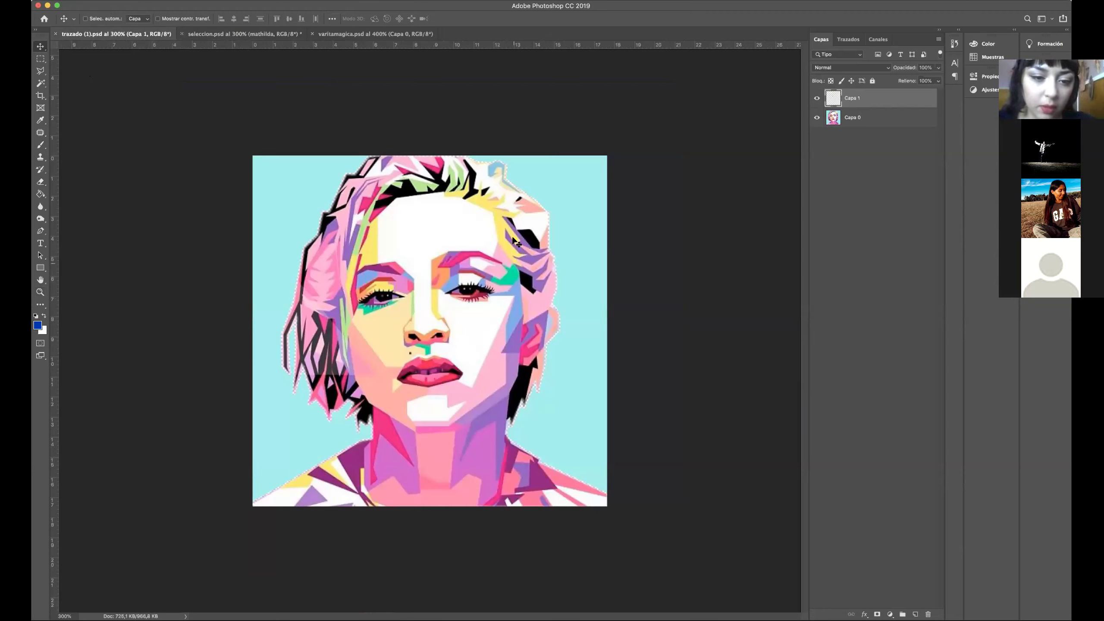
{"action": "left_click", "coordinate": [817, 118]}
{"action": "left_click", "coordinate": [817, 118]}
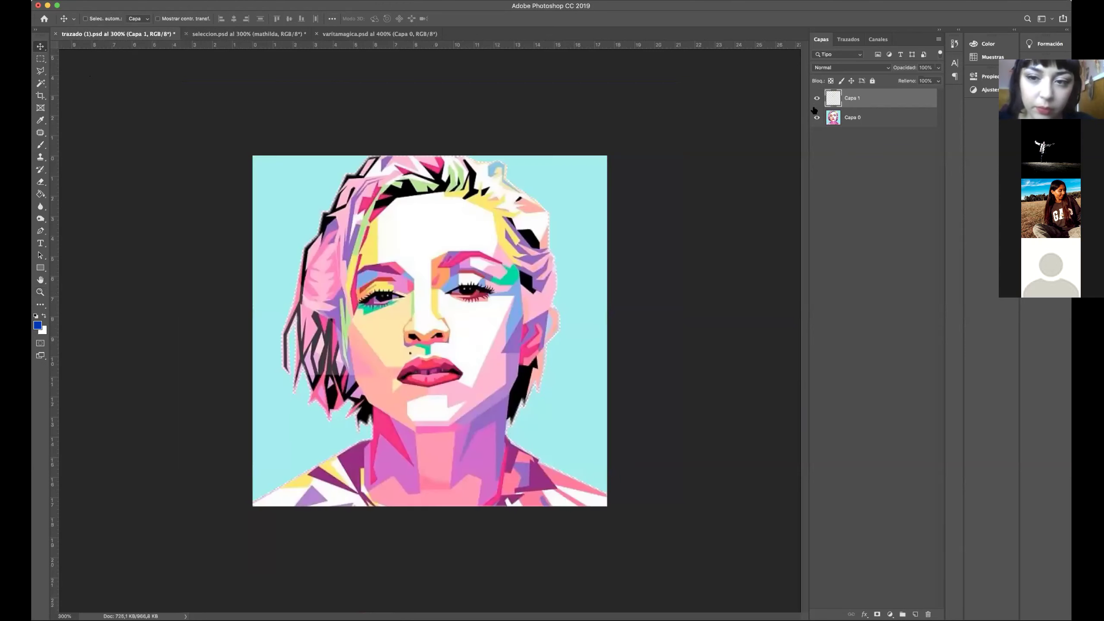
{"action": "left_click", "coordinate": [815, 99]}
{"action": "left_click", "coordinate": [816, 100]}
{"action": "left_click", "coordinate": [816, 99]}
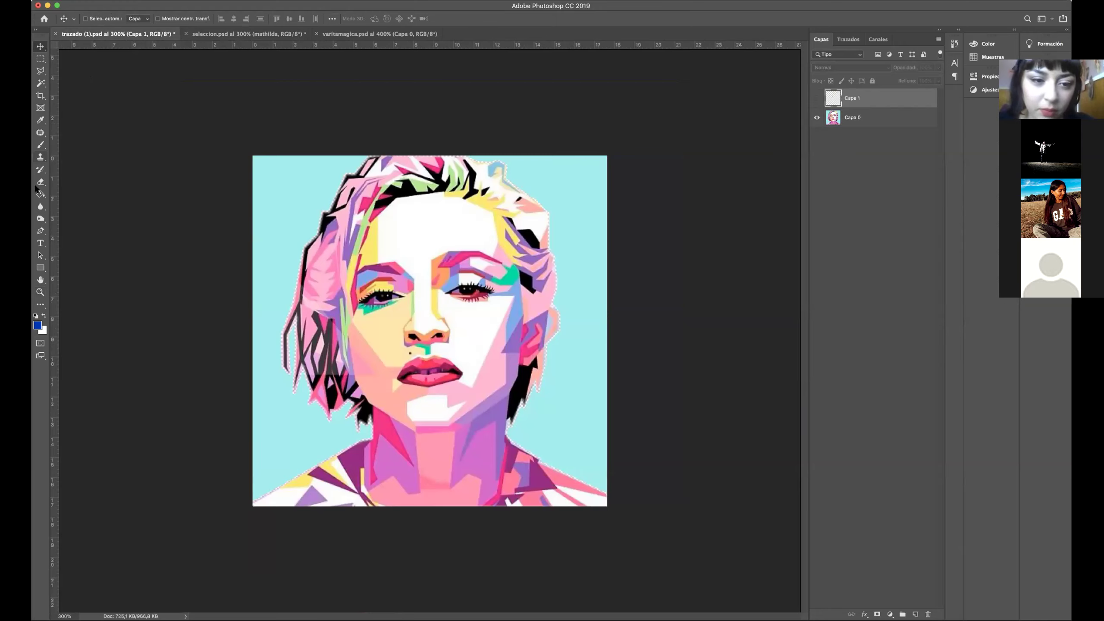
Make a new anti-aliased selection from the portrait's work path with a feather radius of 0 pixels.
{"action": "left_click", "coordinate": [853, 39]}
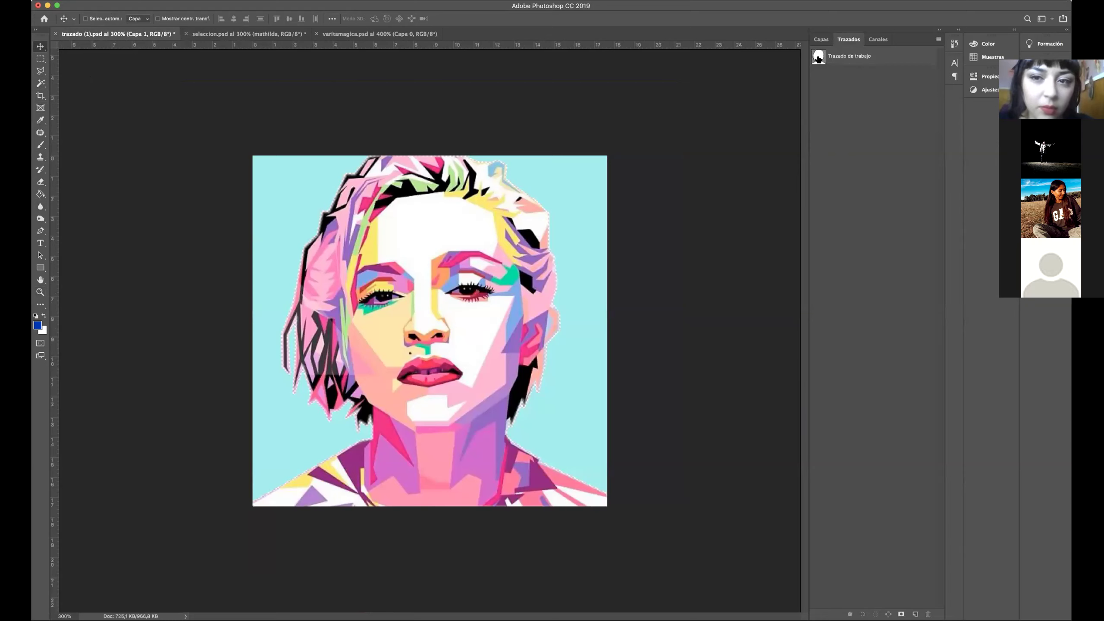
{"action": "left_click", "coordinate": [818, 56]}
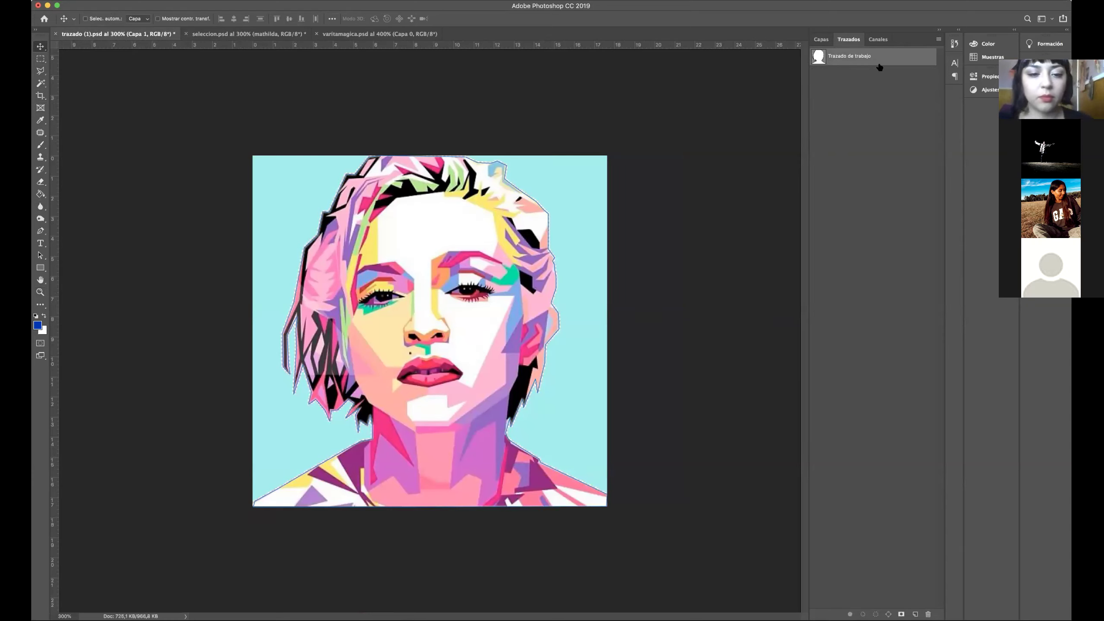
{"action": "left_click", "coordinate": [939, 39]}
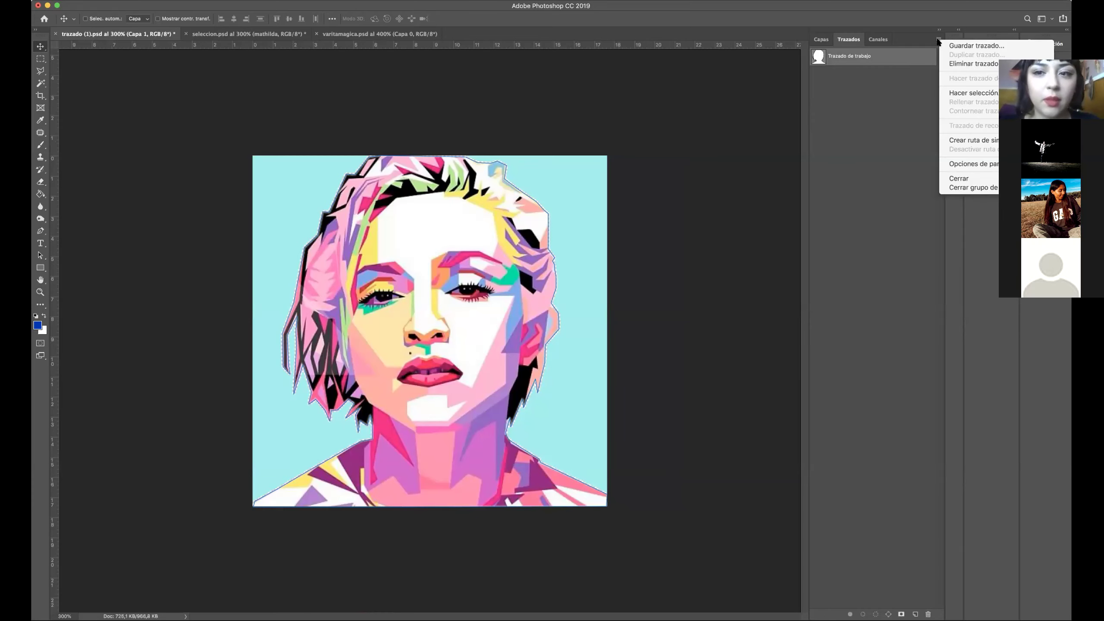
{"action": "left_click", "coordinate": [956, 92]}
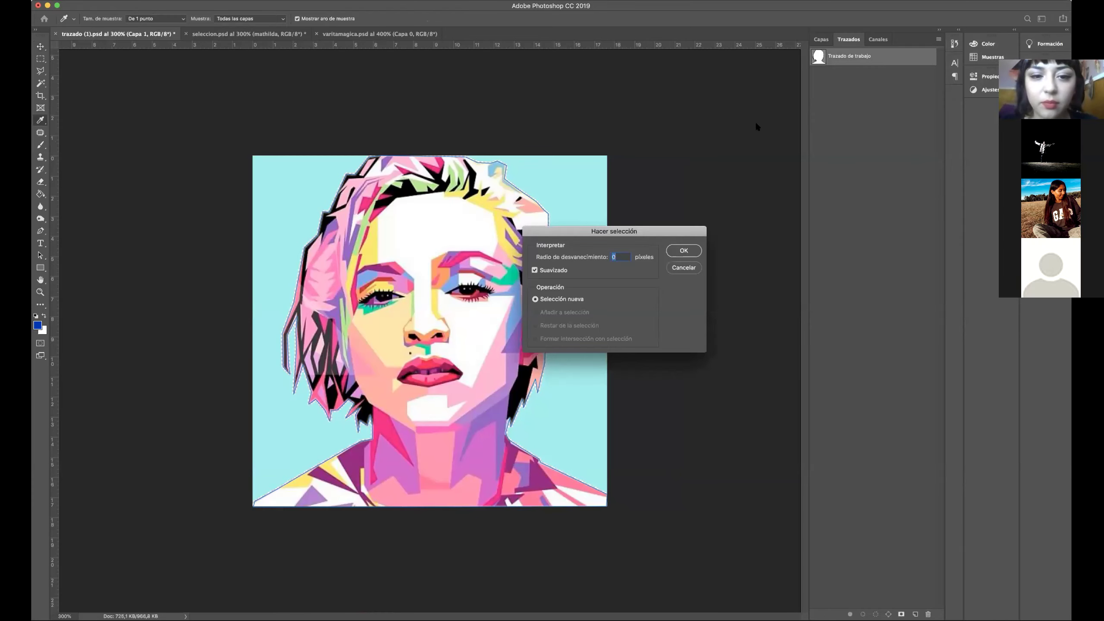
{"action": "left_click_drag", "start_coordinate": [606, 231], "coordinate": [537, 227]}
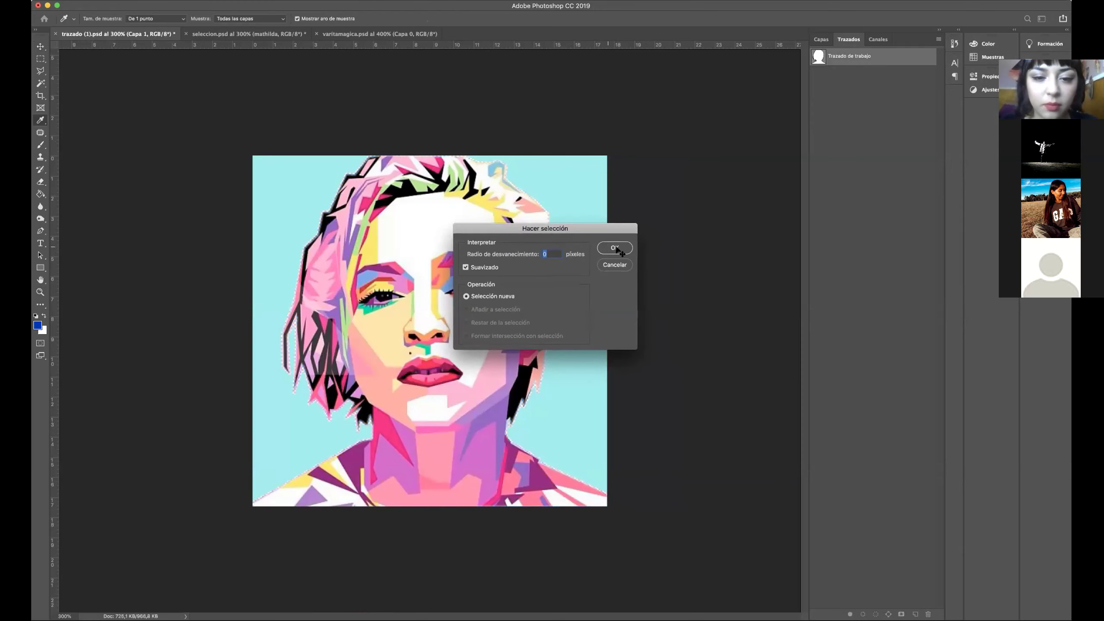
{"action": "left_click", "coordinate": [614, 248]}
{"action": "key", "text": "v"}
Copy the selected portrait from Capa 0 onto its own layer and delete the empty Capa 1 layer.
{"action": "left_click", "coordinate": [821, 39]}
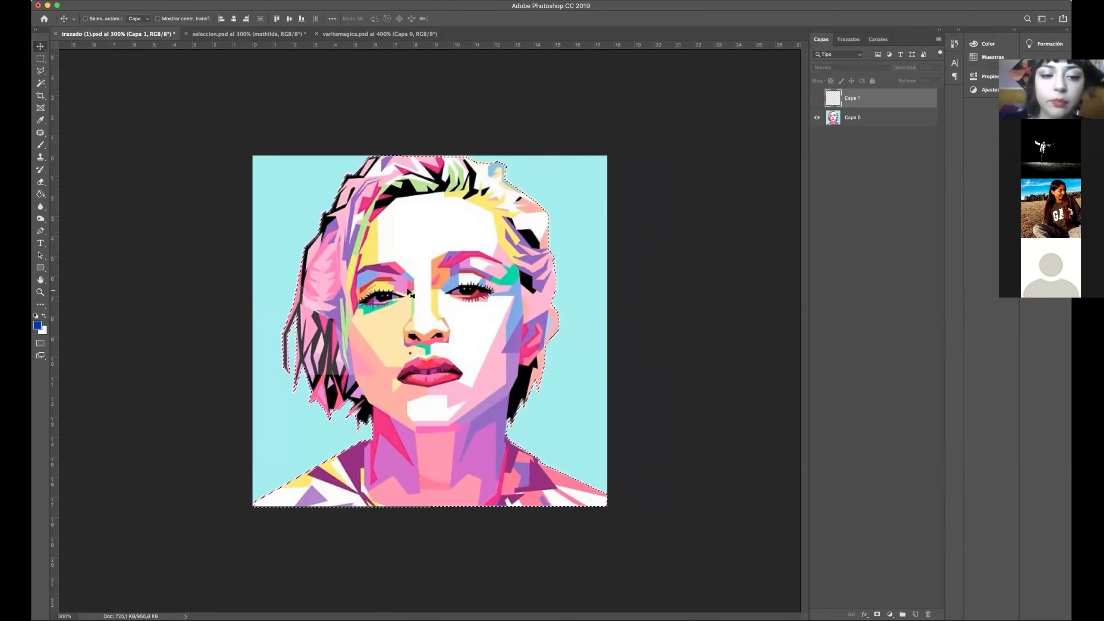
{"action": "left_click", "coordinate": [853, 117]}
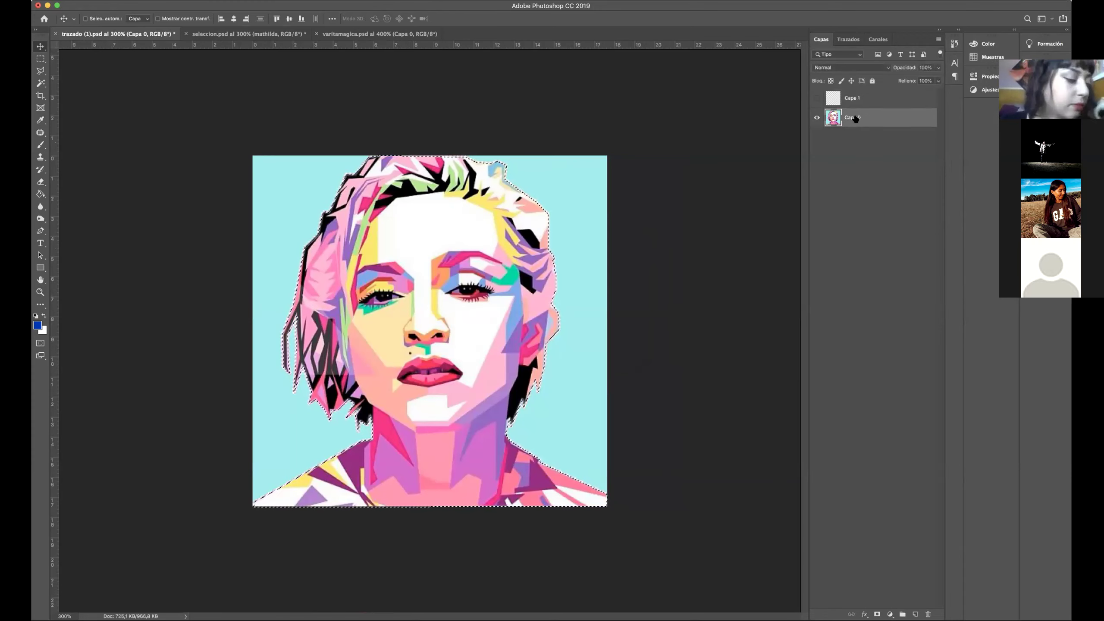
{"action": "key", "text": "super+j"}
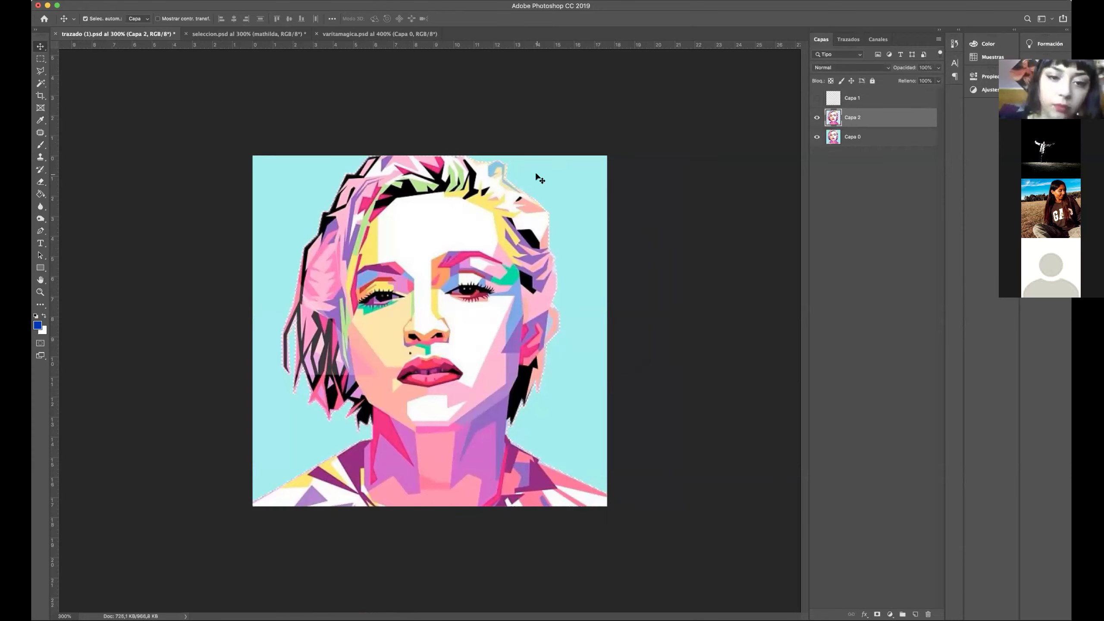
{"action": "left_click_drag", "start_coordinate": [883, 99], "coordinate": [928, 614]}
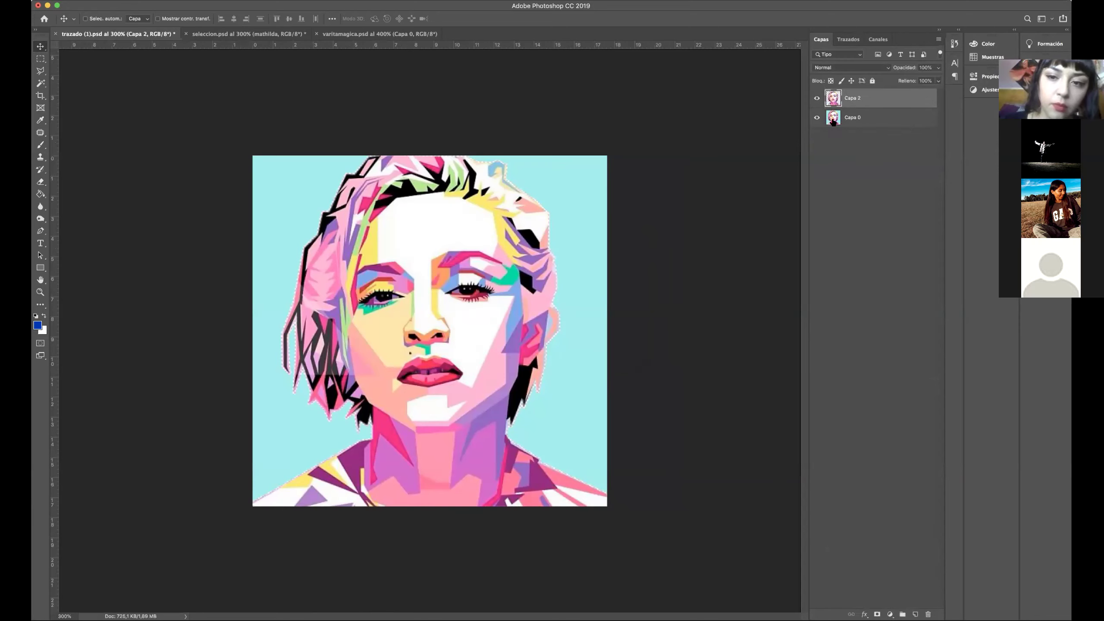
Check the cut-out portrait with Capa 0 hidden and shown, and load the cut-out layer's outline as a selection.
{"action": "left_click", "coordinate": [817, 118]}
{"action": "left_click", "coordinate": [817, 118]}
{"action": "left_click", "coordinate": [837, 101], "text": "super"}
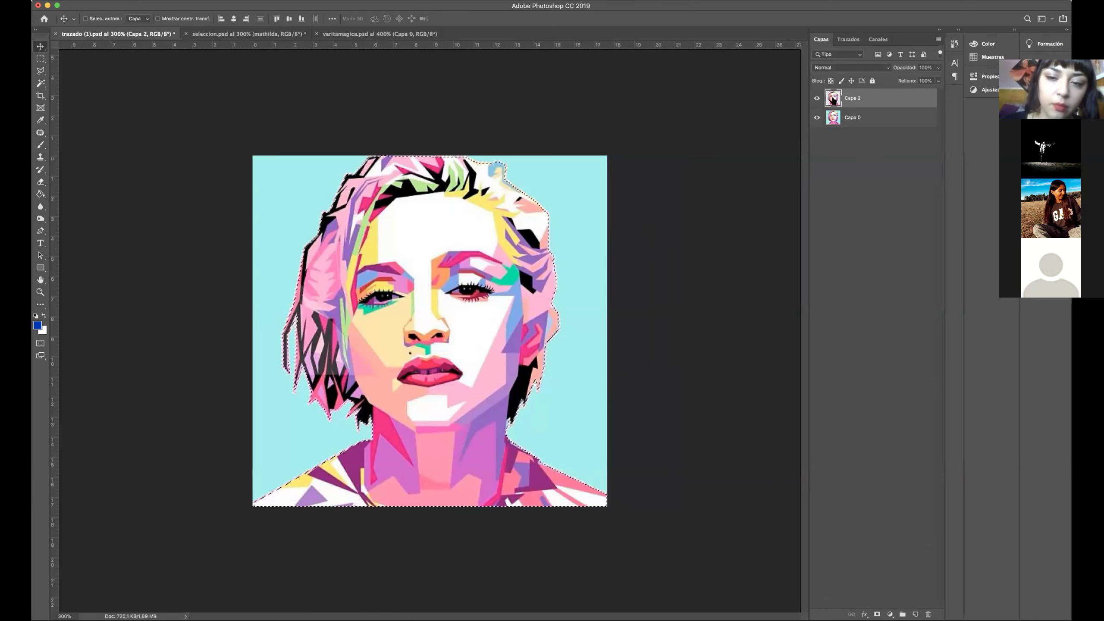
Delete the original Capa 0 layer and add a new empty layer beneath the cut-out portrait.
{"action": "left_click_drag", "start_coordinate": [846, 120], "coordinate": [928, 614]}
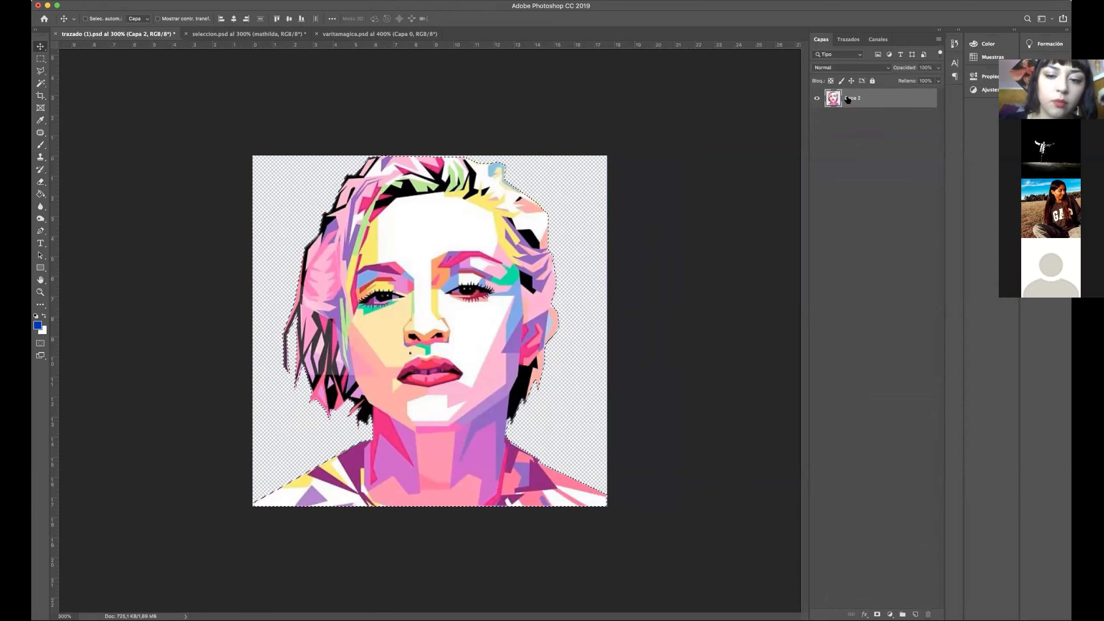
{"action": "left_click", "coordinate": [916, 614]}
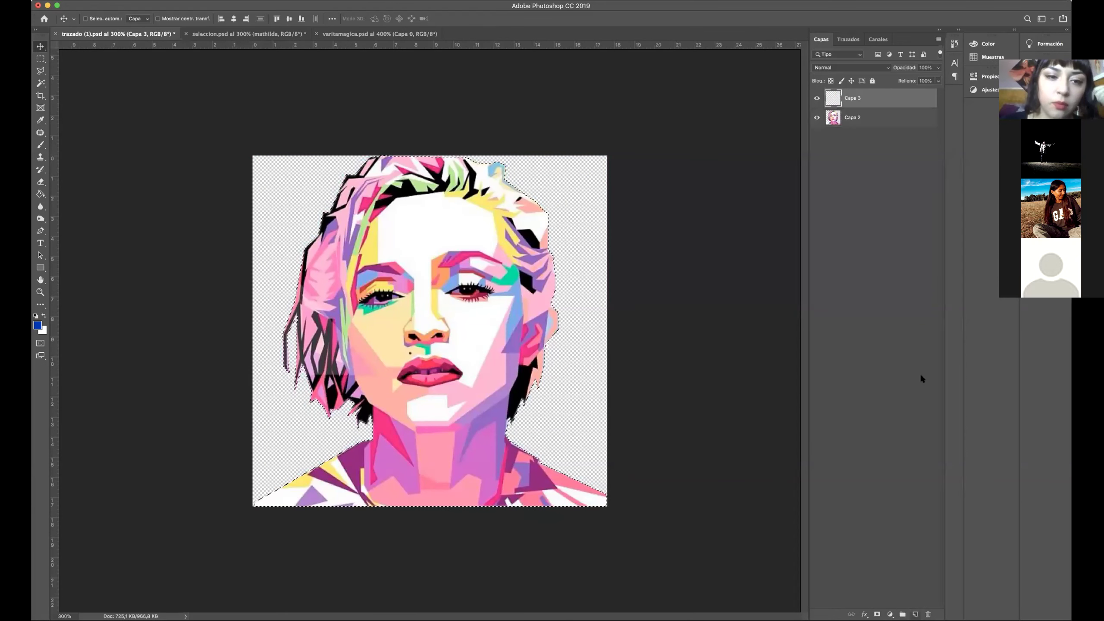
{"action": "left_click_drag", "start_coordinate": [854, 96], "coordinate": [856, 126]}
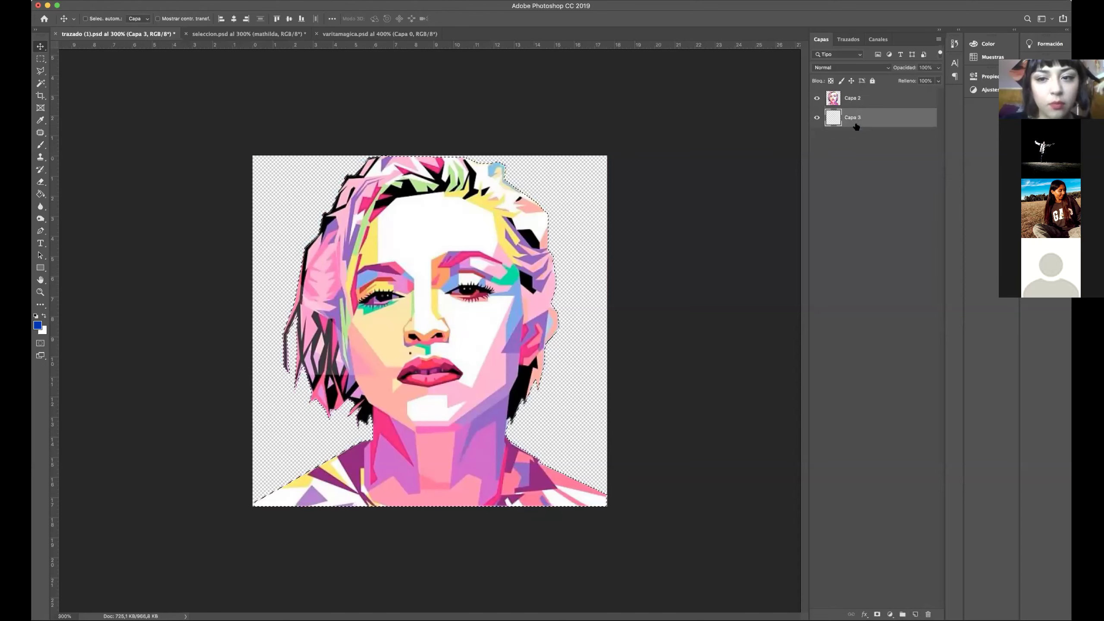
Try inverting the selection and filling both background areas with blue on the portrait layer itself, and undo the two fills.
{"action": "left_click", "coordinate": [849, 101]}
{"action": "left_click", "coordinate": [40, 194]}
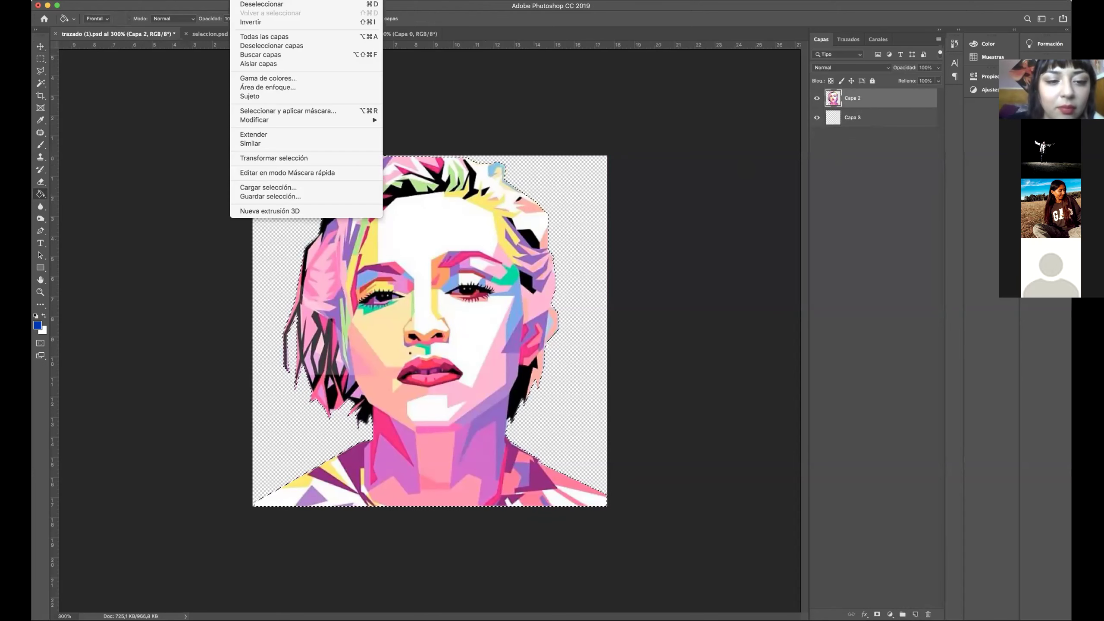
{"action": "left_click", "coordinate": [269, 23]}
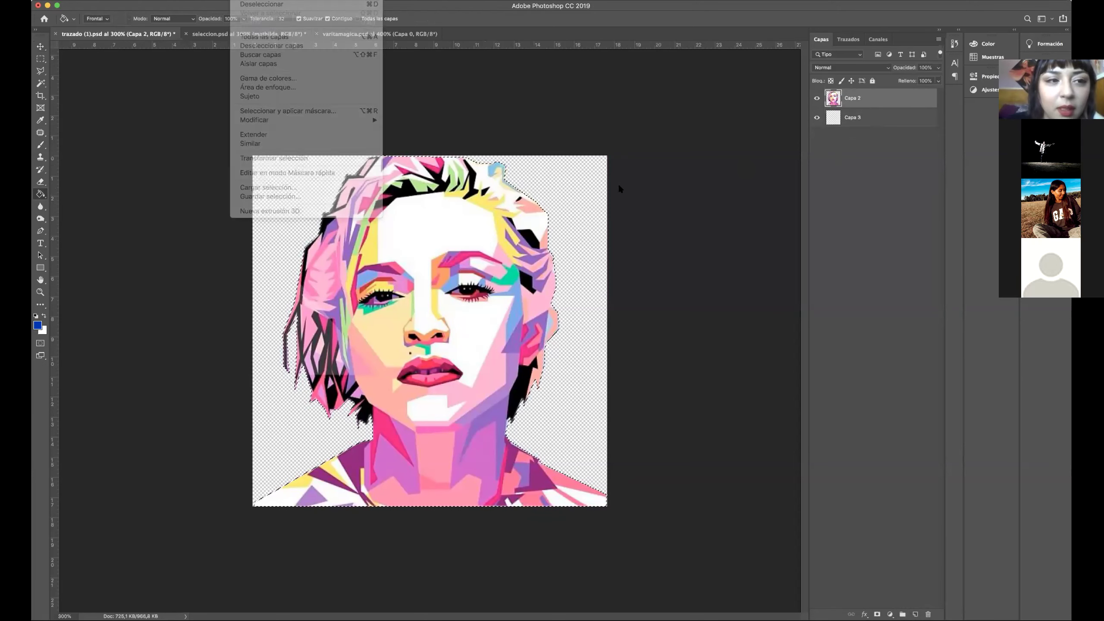
{"action": "left_click", "coordinate": [573, 194]}
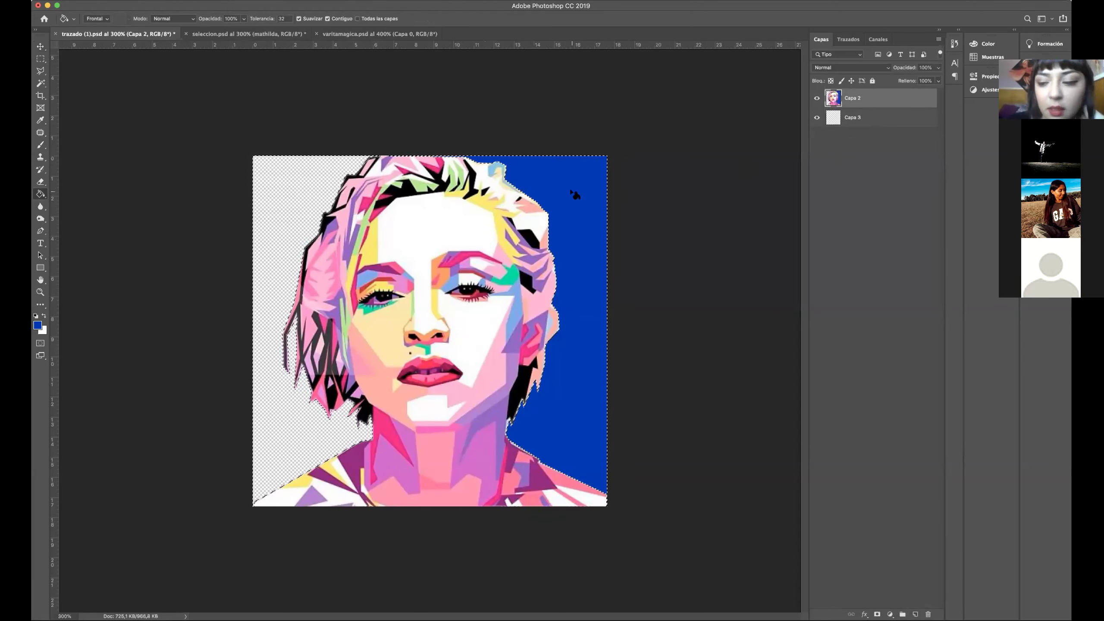
{"action": "left_click", "coordinate": [301, 191]}
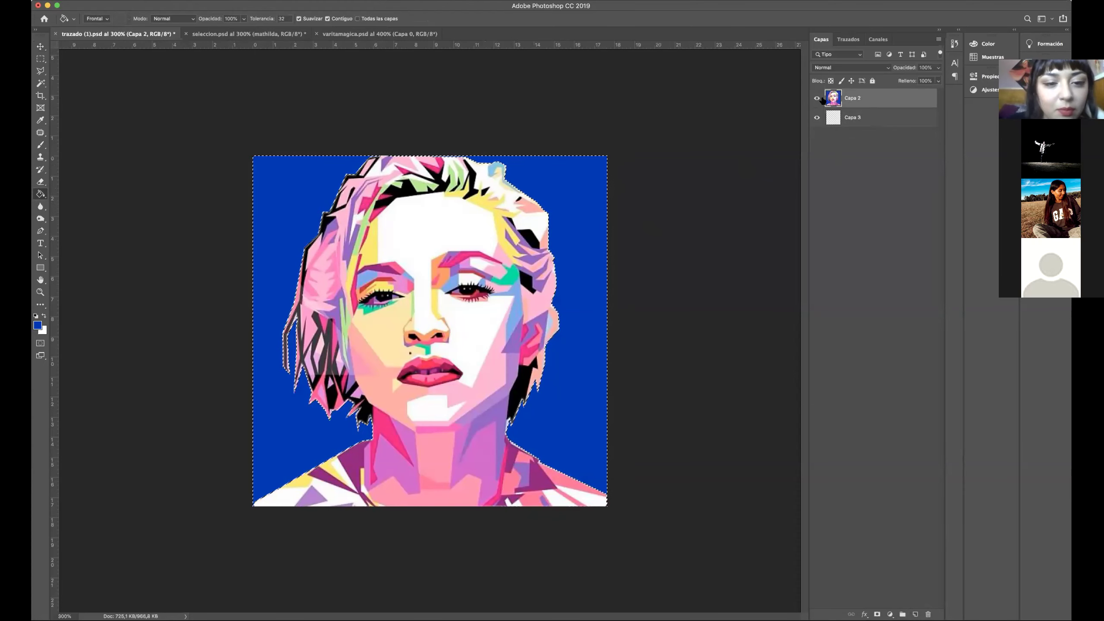
{"action": "key", "text": "super+z"}
{"action": "key", "text": "super+z"}
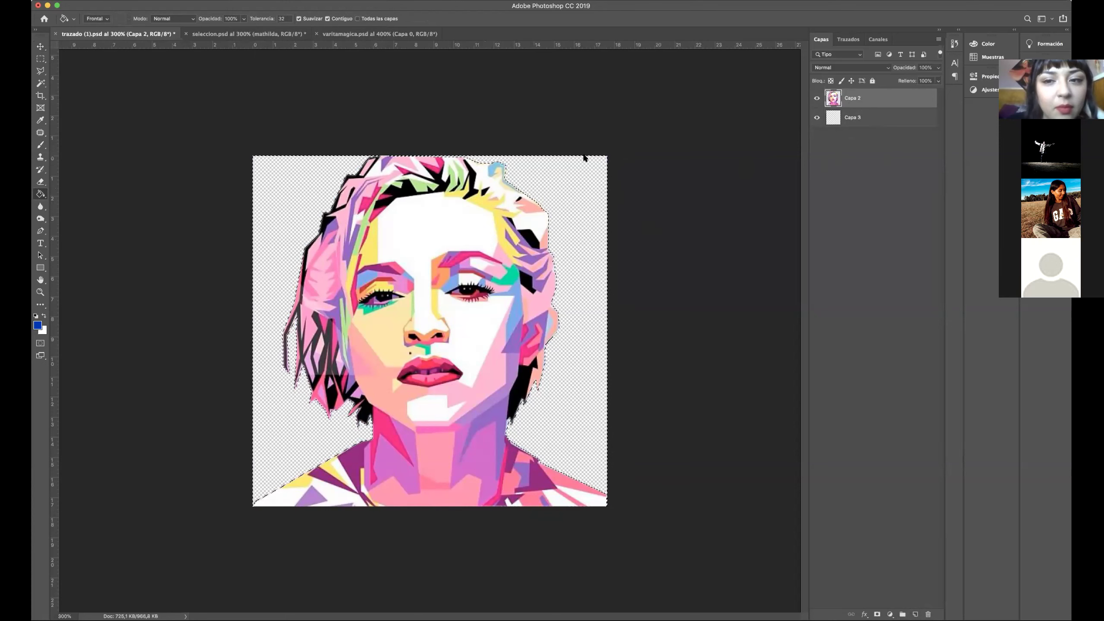
Clear the selection and fill the empty layer beneath the portrait with the blue foreground color.
{"action": "left_click", "coordinate": [883, 119]}
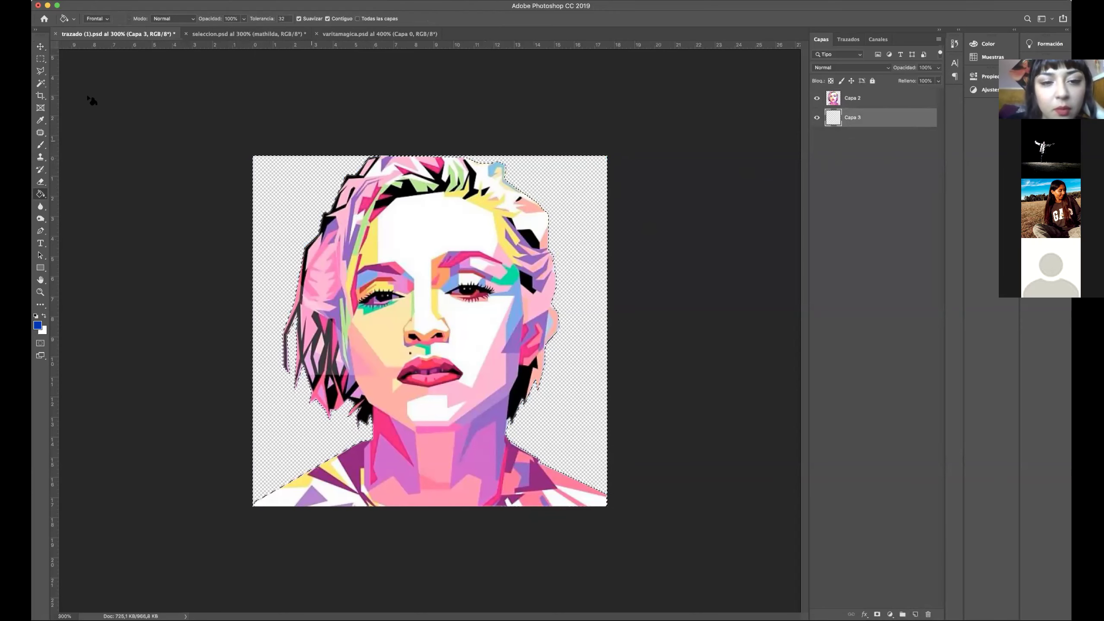
{"action": "left_click", "coordinate": [41, 58]}
{"action": "left_click", "coordinate": [173, 121]}
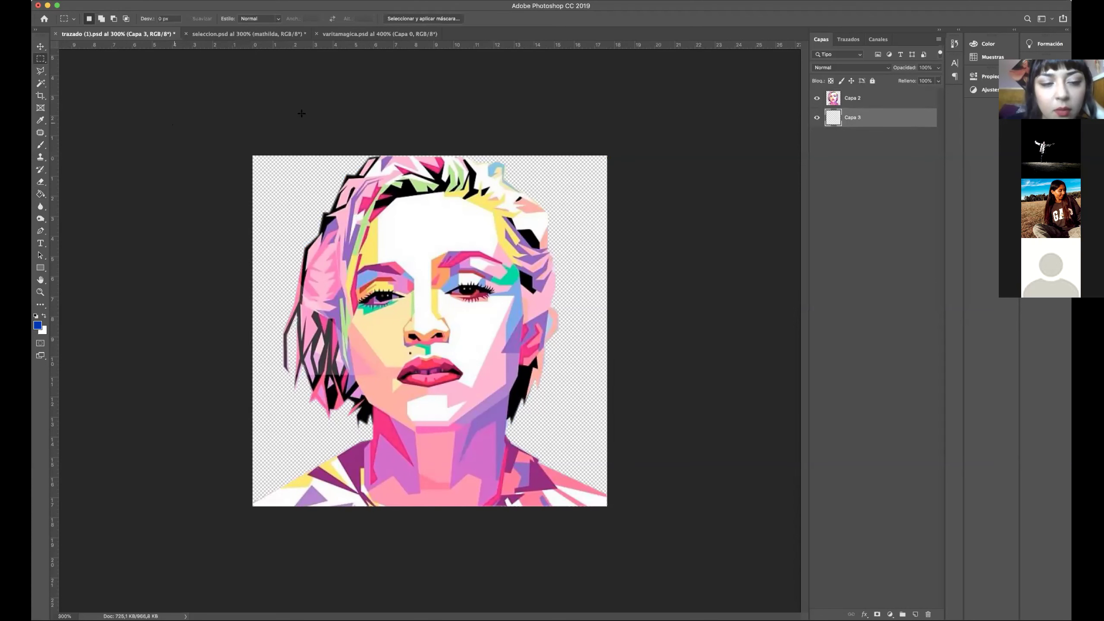
{"action": "left_click", "coordinate": [41, 196]}
{"action": "left_click", "coordinate": [286, 190]}
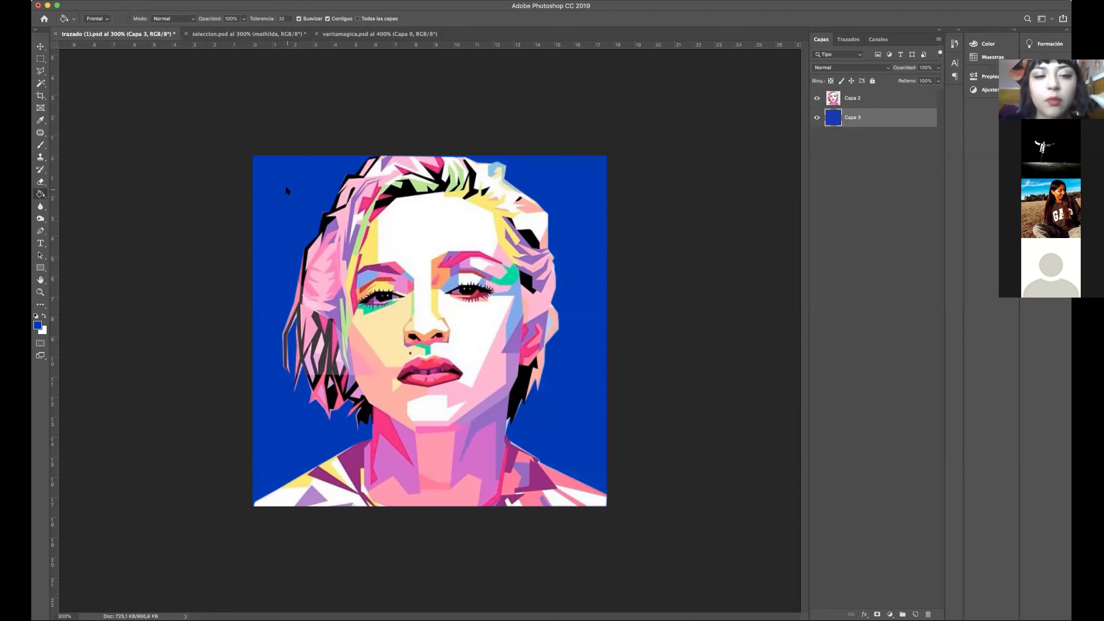
Toggle the blue background layer off and on to compare the portrait with and without it.
{"action": "left_click", "coordinate": [817, 117]}
{"action": "left_click", "coordinate": [817, 117]}
{"action": "left_click", "coordinate": [818, 117]}
{"action": "left_click", "coordinate": [818, 117]}
{"action": "left_click", "coordinate": [818, 117]}
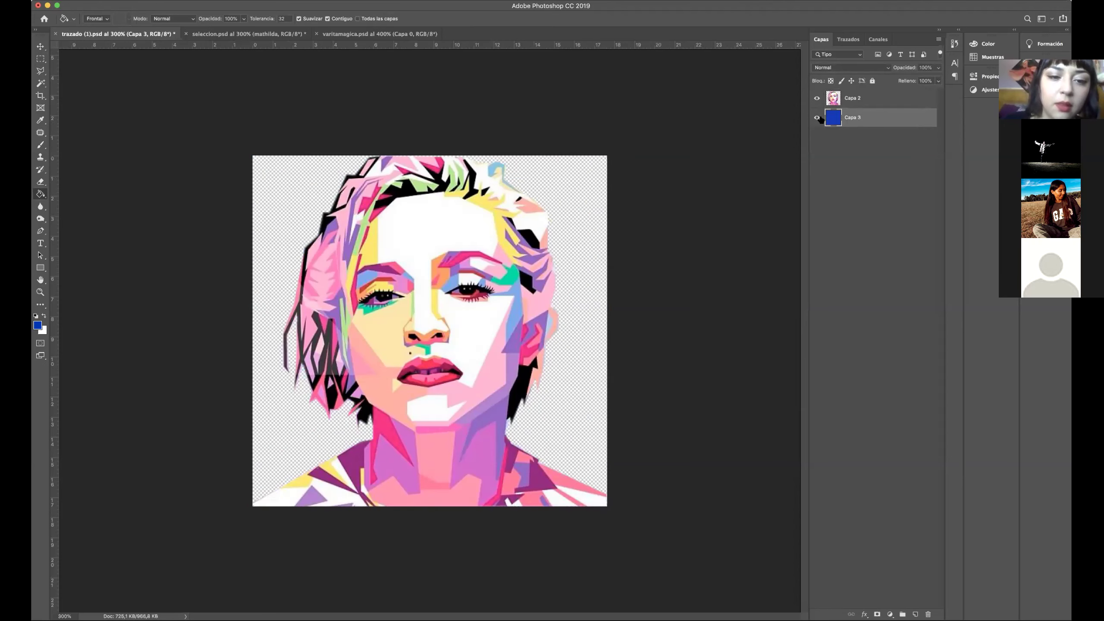
{"action": "left_click", "coordinate": [818, 118]}
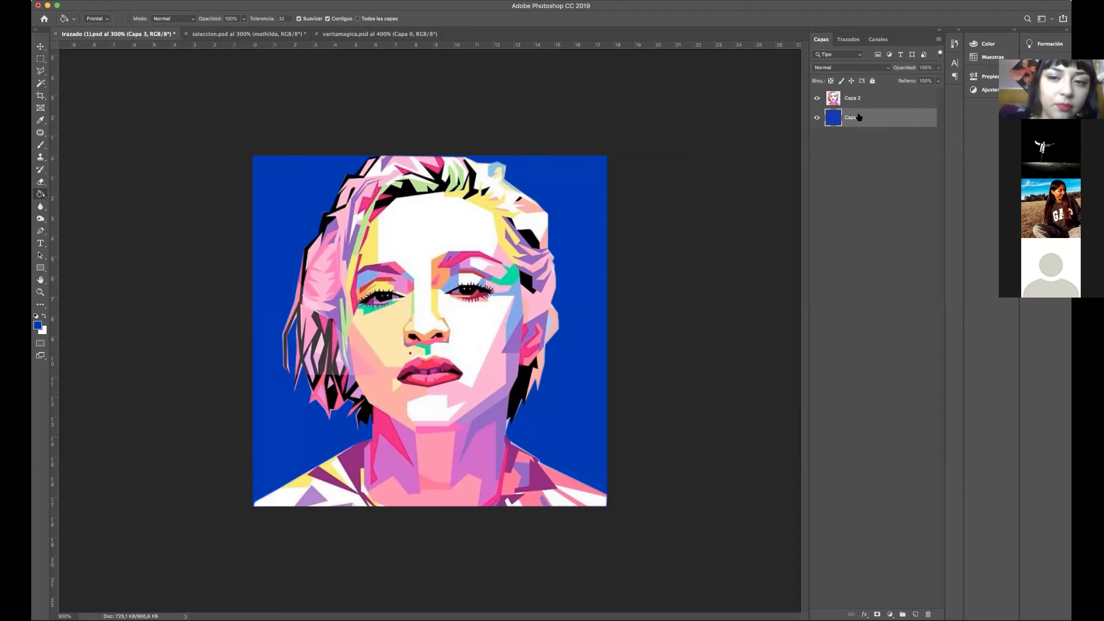
Replace the blue background layer with a new empty layer placed beneath the cut-out portrait.
{"action": "left_click_drag", "start_coordinate": [858, 117], "coordinate": [928, 614]}
{"action": "left_click", "coordinate": [916, 614]}
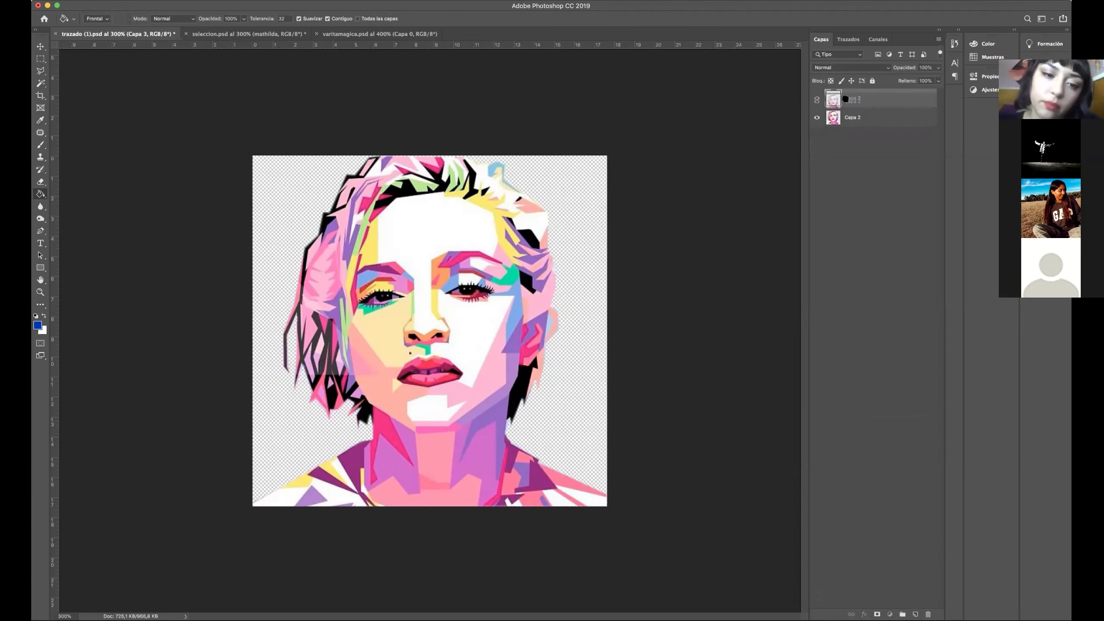
{"action": "left_click_drag", "start_coordinate": [846, 99], "coordinate": [831, 99]}
Load the portrait's outline as a selection, try filling it with blue on the empty layer, and undo each fill.
{"action": "left_click", "coordinate": [831, 100], "text": "super"}
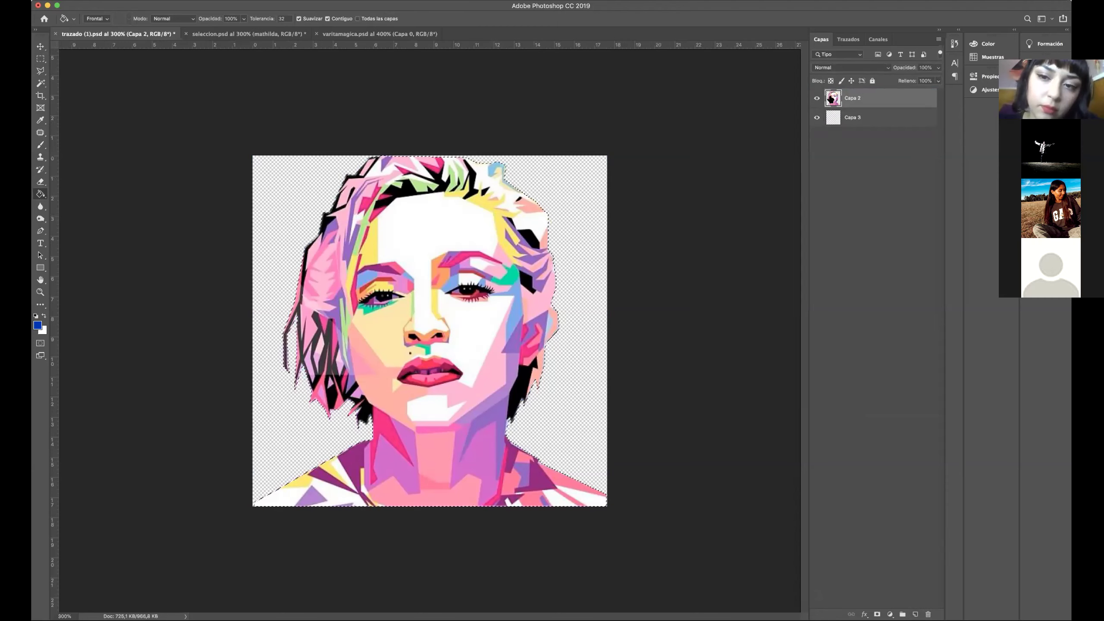
{"action": "left_click", "coordinate": [866, 123]}
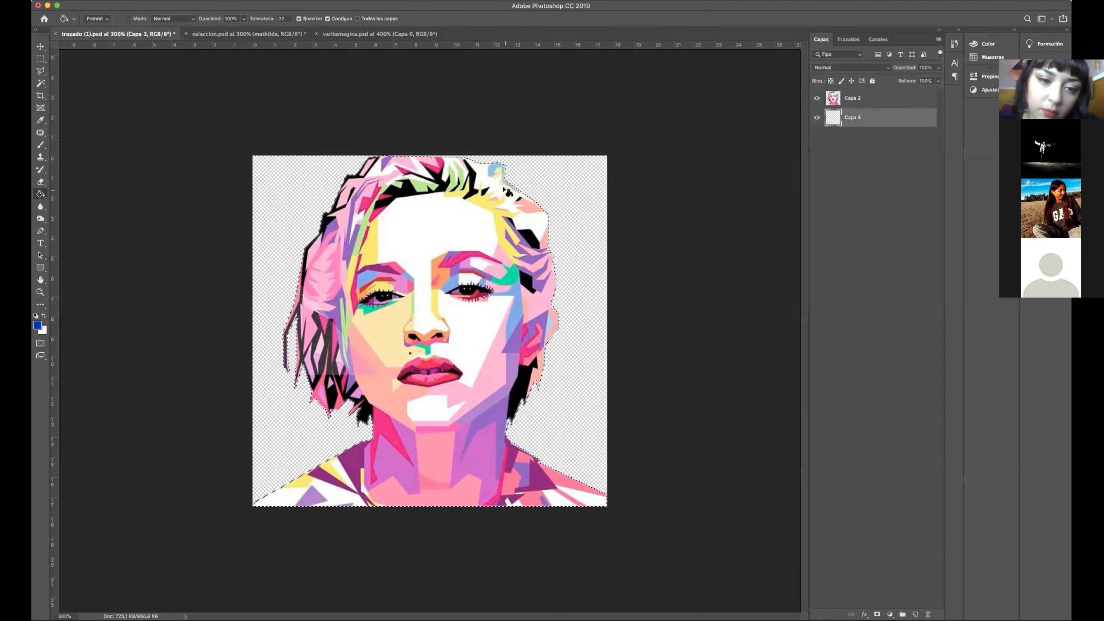
{"action": "left_click", "coordinate": [557, 183]}
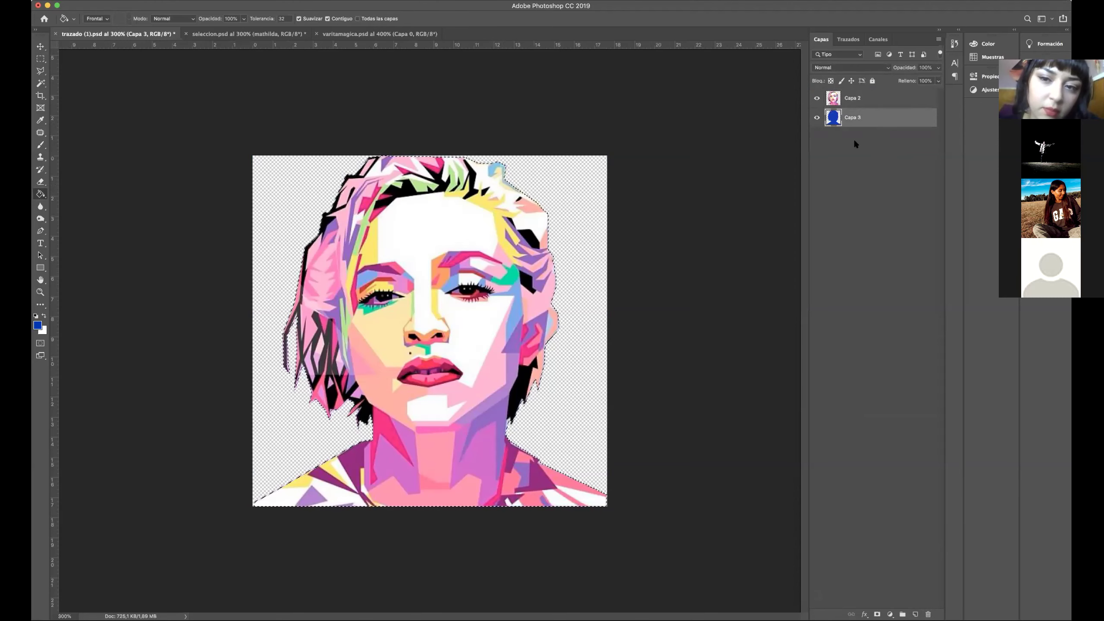
{"action": "key", "text": "super+z"}
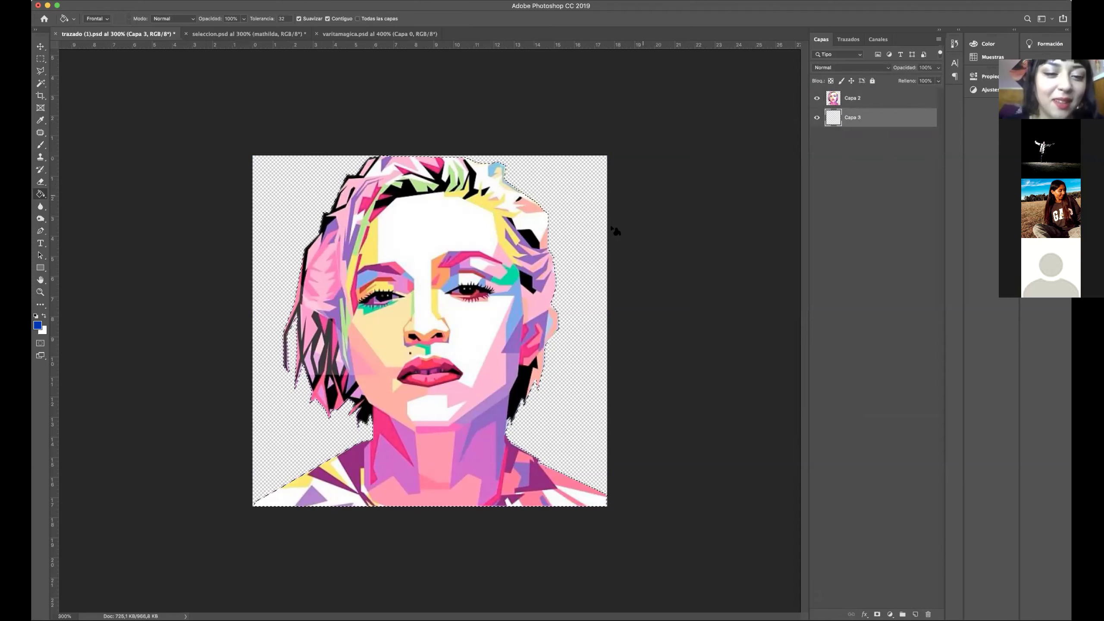
{"action": "left_click", "coordinate": [447, 241]}
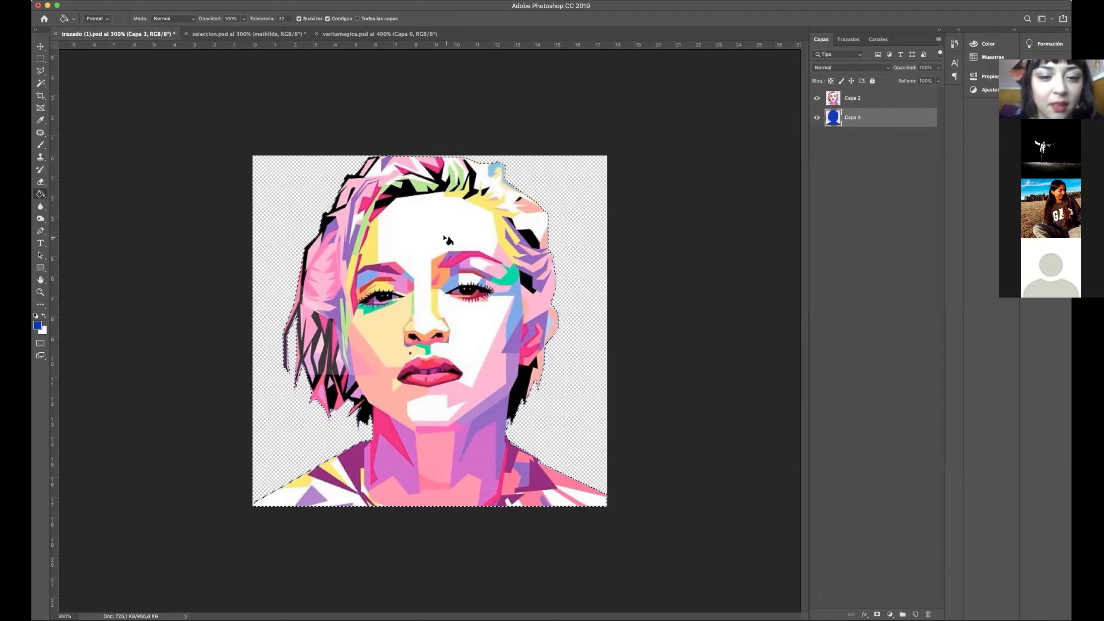
{"action": "key", "text": "super+z"}
Clear the portrait selection, and try a small rectangular marquee over the hair before deselecting it too.
{"action": "left_click", "coordinate": [41, 59]}
{"action": "left_click", "coordinate": [235, 145]}
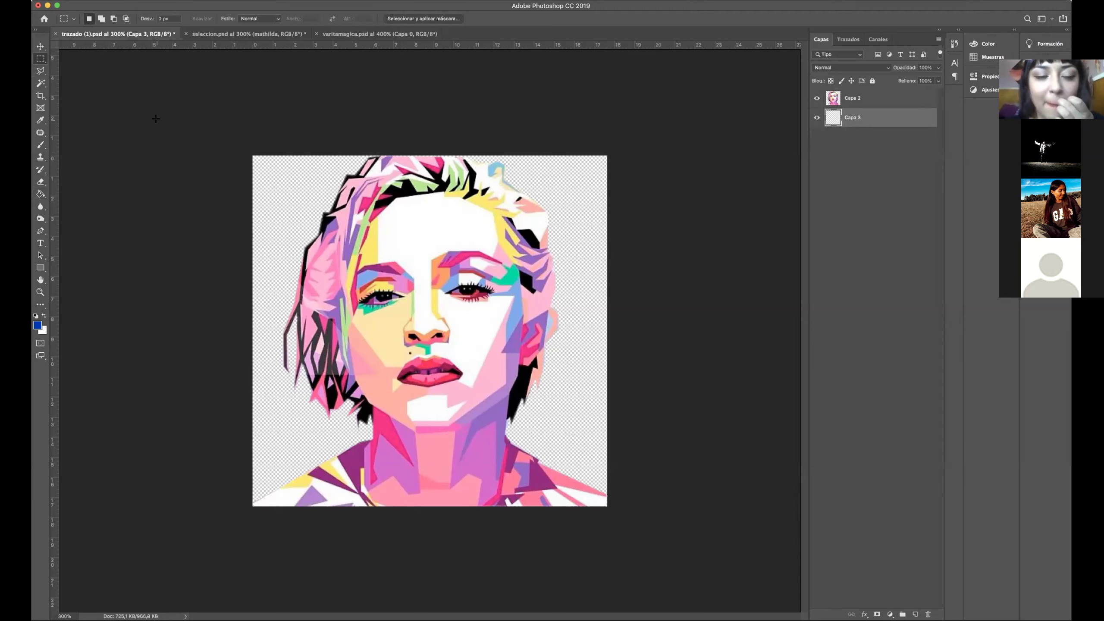
{"action": "left_click", "coordinate": [250, 0]}
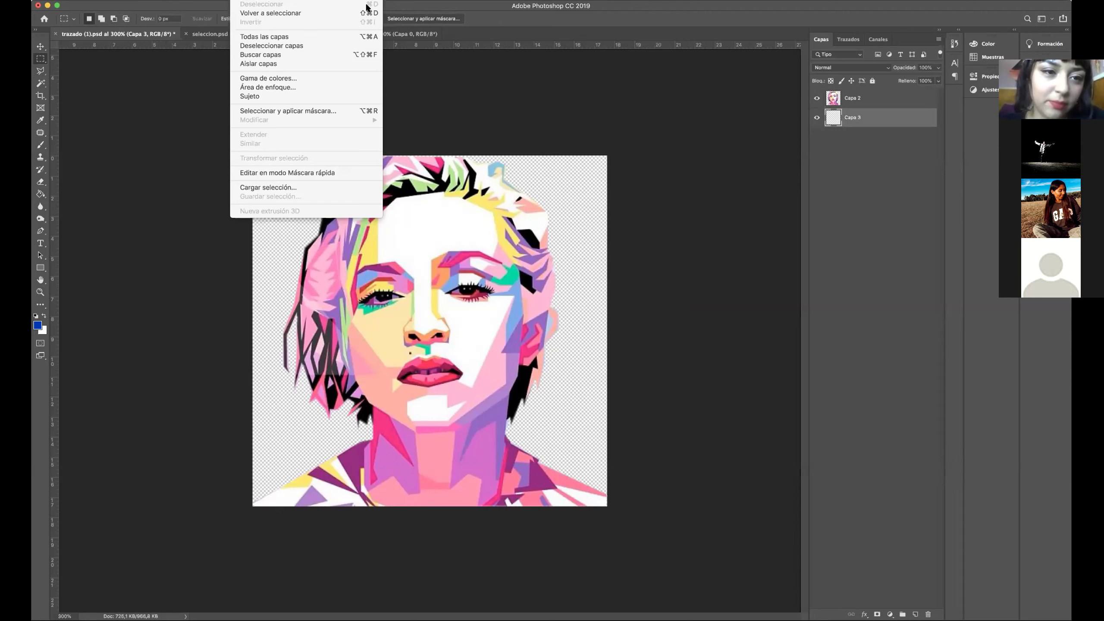
{"action": "left_click", "coordinate": [445, 50]}
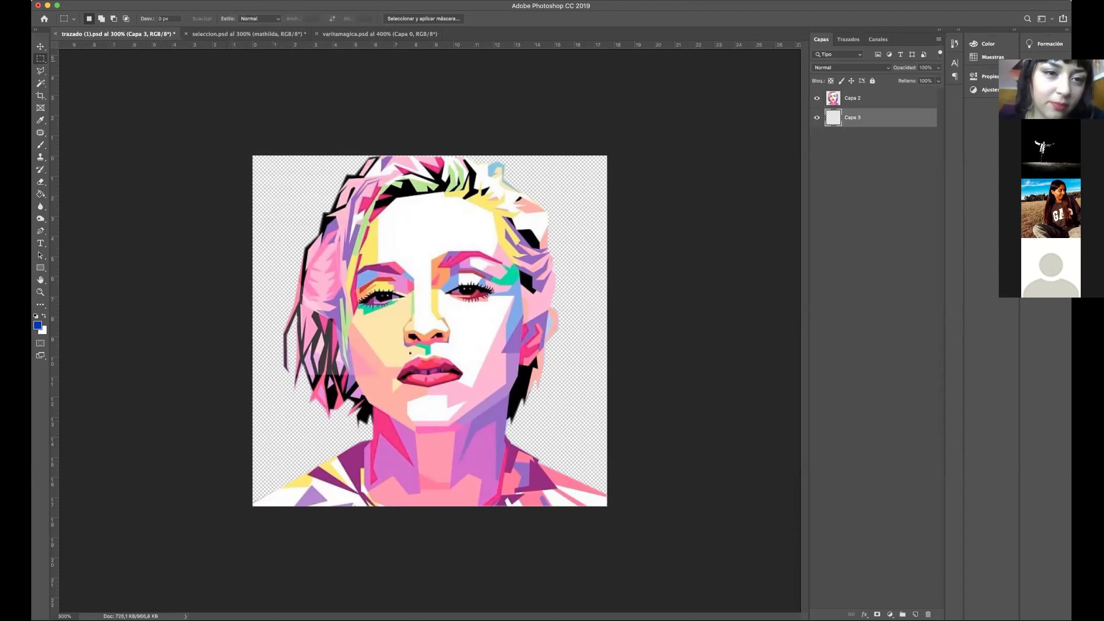
{"action": "left_click_drag", "start_coordinate": [298, 208], "coordinate": [375, 248]}
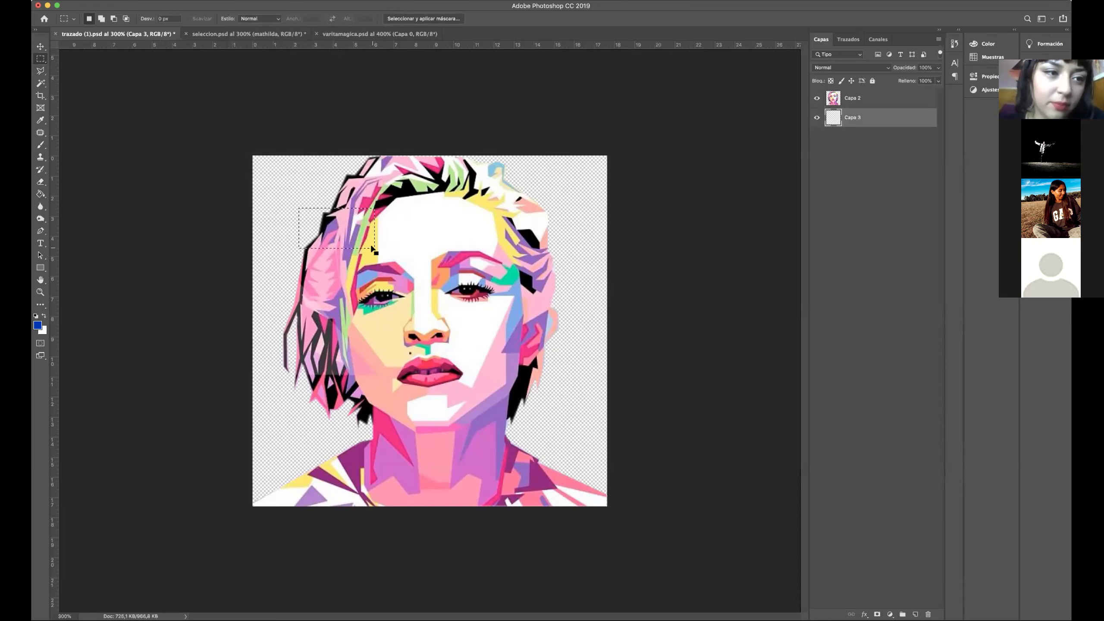
{"action": "left_click", "coordinate": [379, 241]}
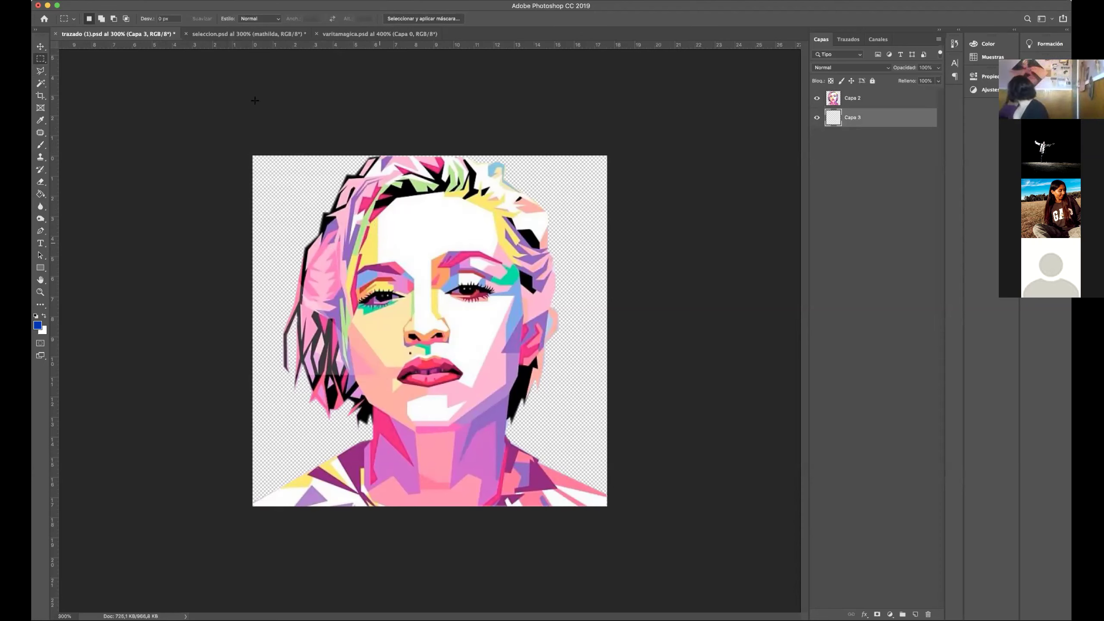
Close trazado (1).psd and seleccion.psd without saving, and close varitamagica.psd as well.
{"action": "left_click", "coordinate": [40, 292]}
{"action": "left_click", "coordinate": [475, 322]}
{"action": "left_click", "coordinate": [40, 47]}
{"action": "left_click", "coordinate": [56, 33]}
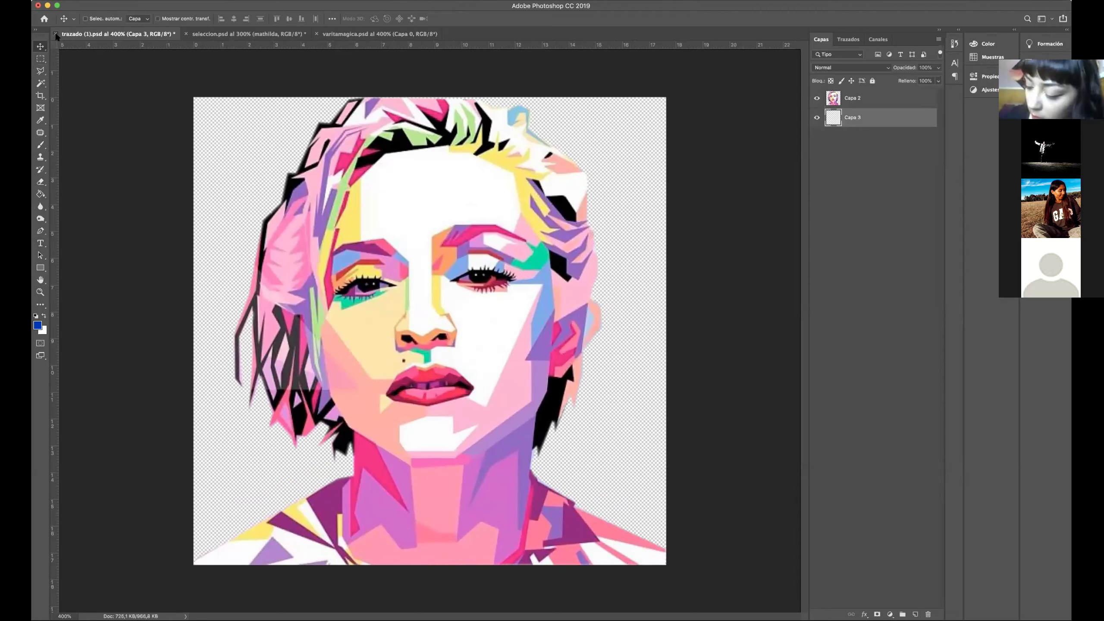
{"action": "left_click", "coordinate": [576, 188]}
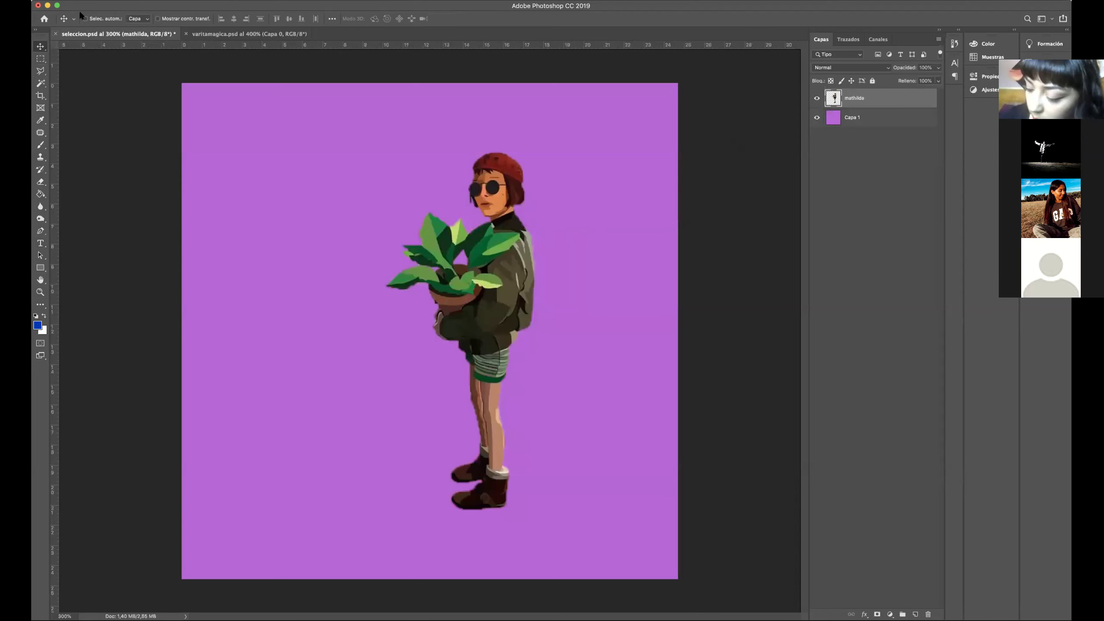
{"action": "left_click", "coordinate": [55, 33]}
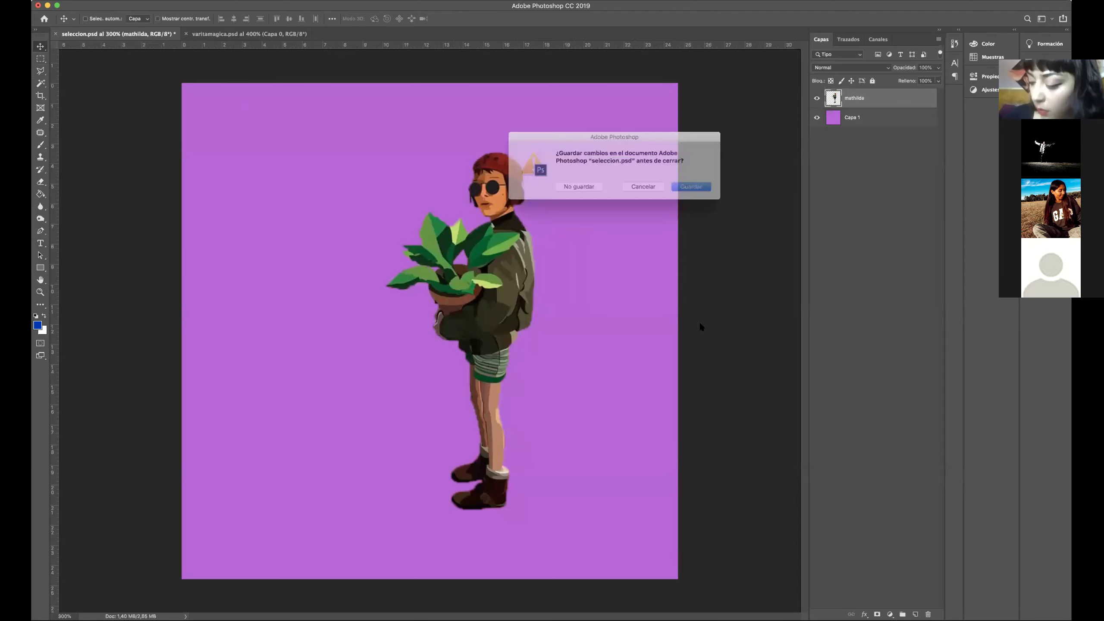
{"action": "left_click", "coordinate": [573, 188]}
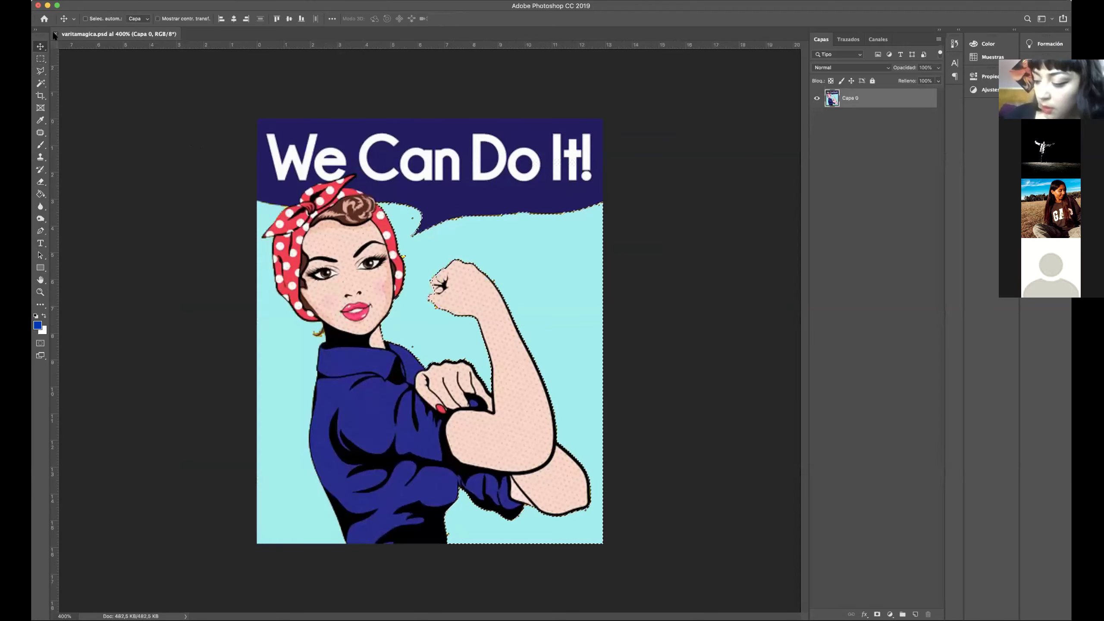
{"action": "key", "text": "super+w"}
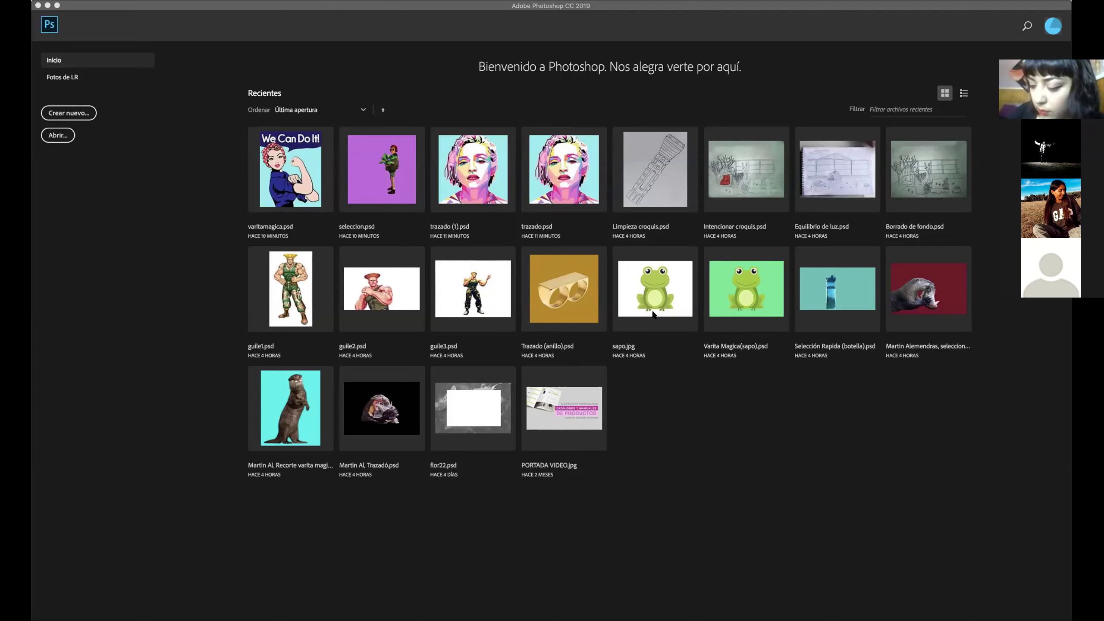
Zoom in to 300% on the candle cut-out with the yellow background in seleccion rapida.psd.
{"action": "key", "text": "Escape"}
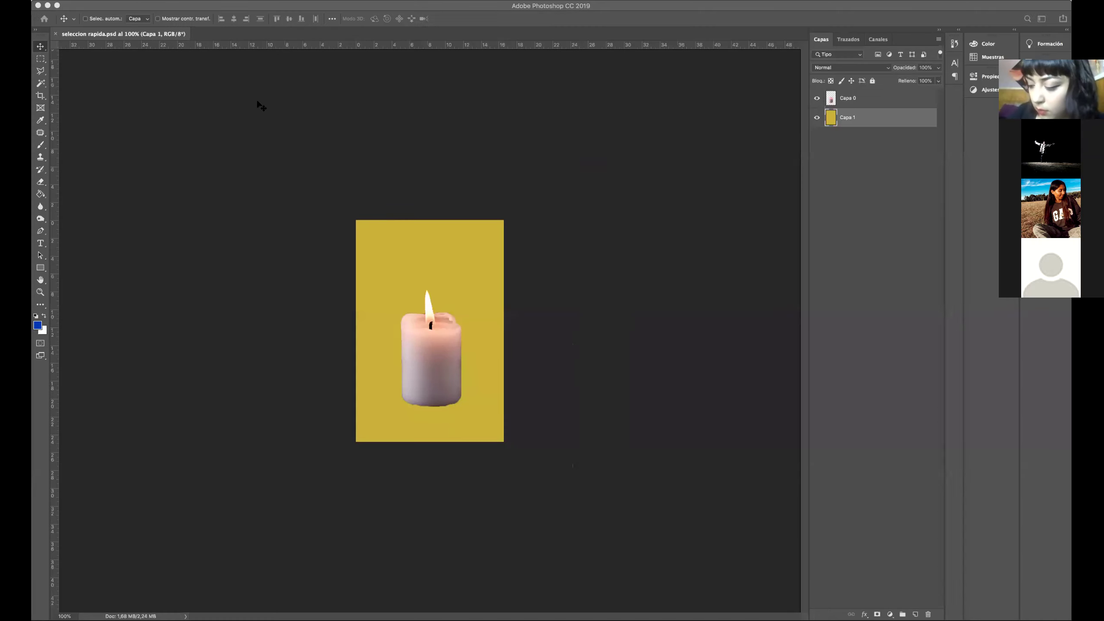
{"action": "left_click", "coordinate": [40, 293]}
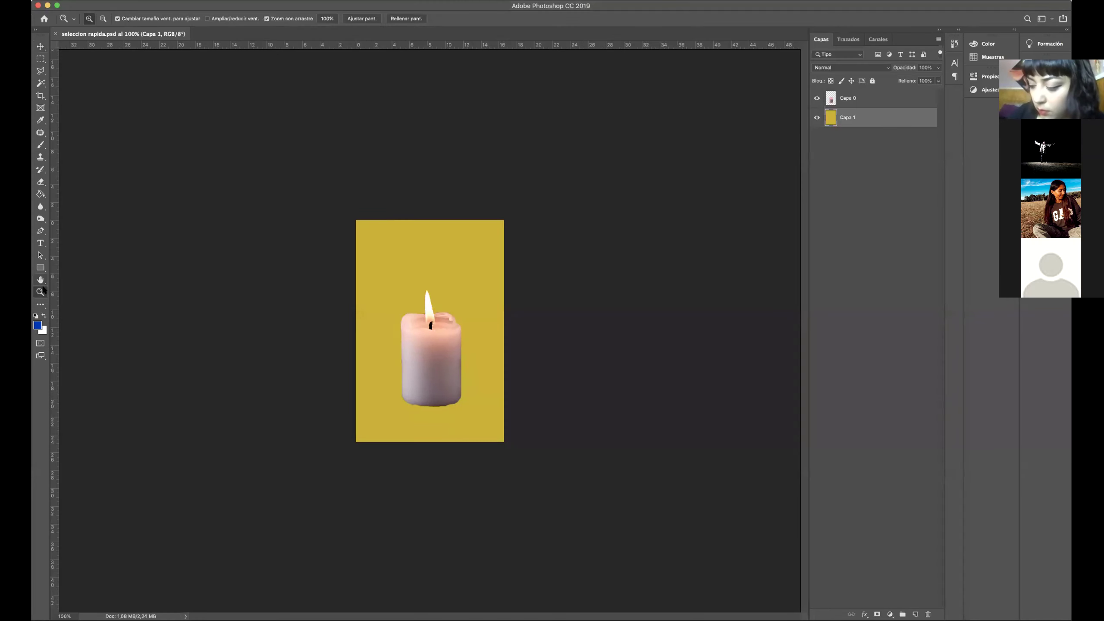
{"action": "left_click", "coordinate": [432, 333]}
{"action": "left_click", "coordinate": [497, 351]}
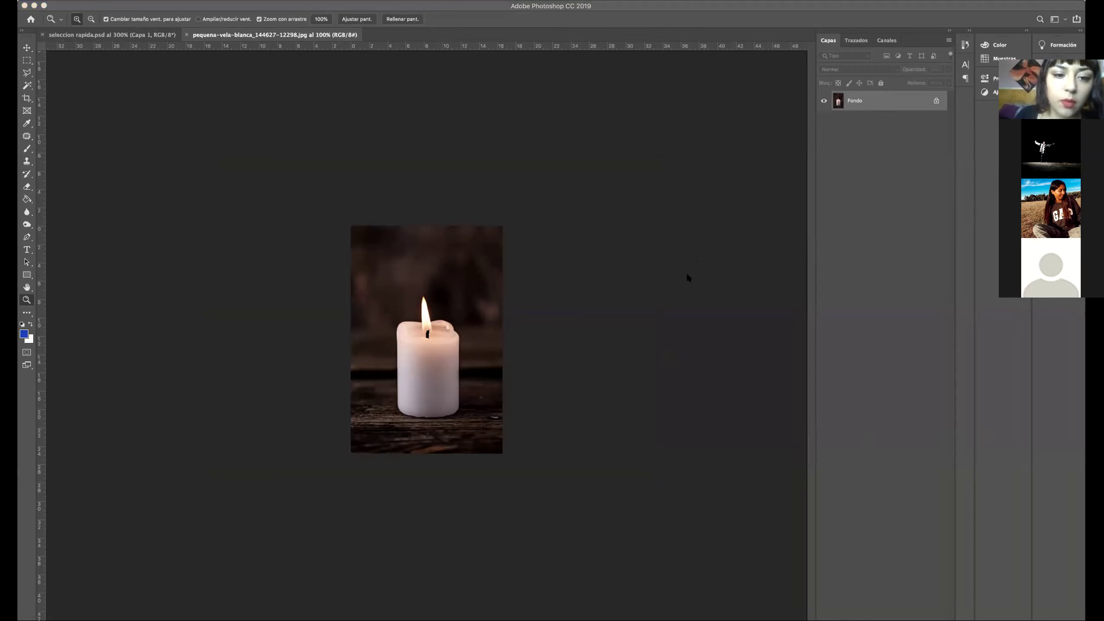
Open the teddy bear files and herramienta pluma.psd, place the iphone photo there at 100% scale, and enlarge it to 300%.
{"action": "left_click", "coordinate": [480, 30]}
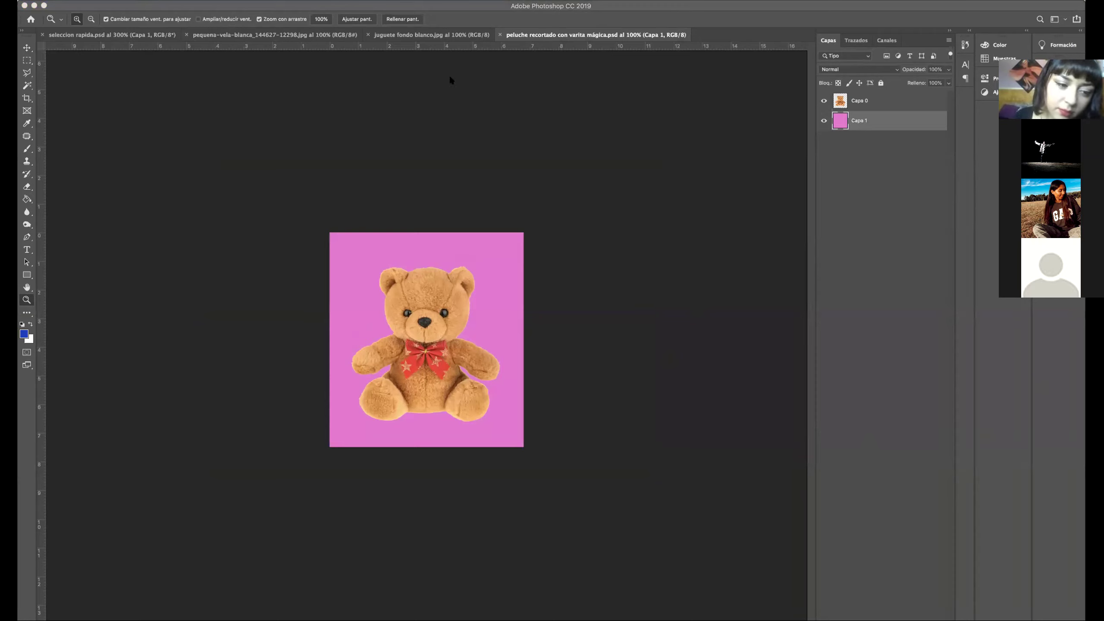
{"action": "left_click", "coordinate": [458, 4]}
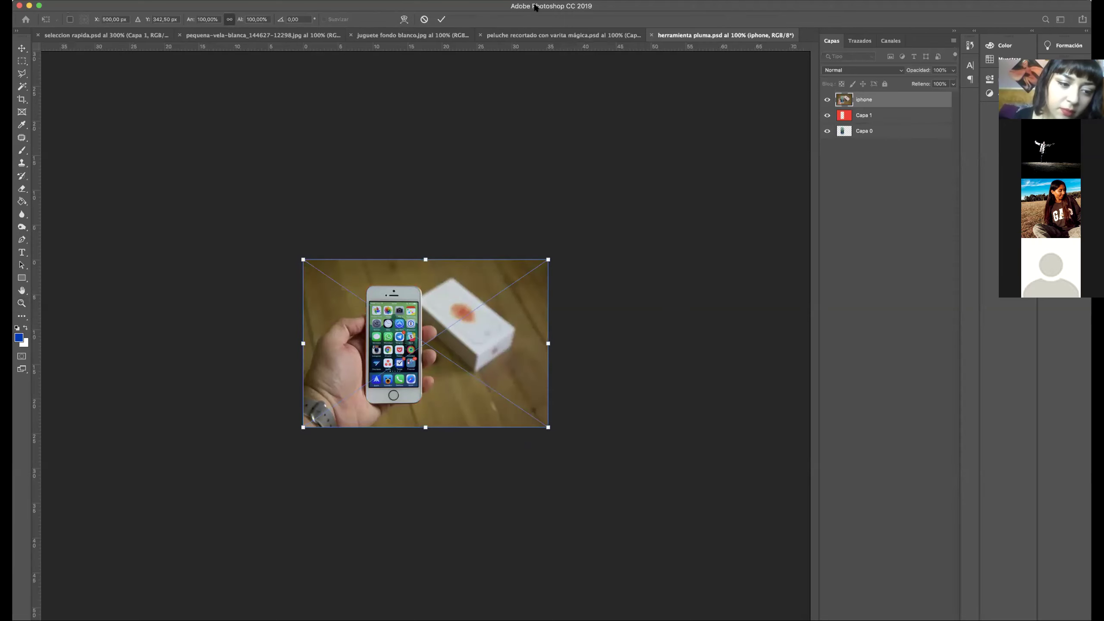
{"action": "key", "text": "Return"}
{"action": "key", "text": "z"}
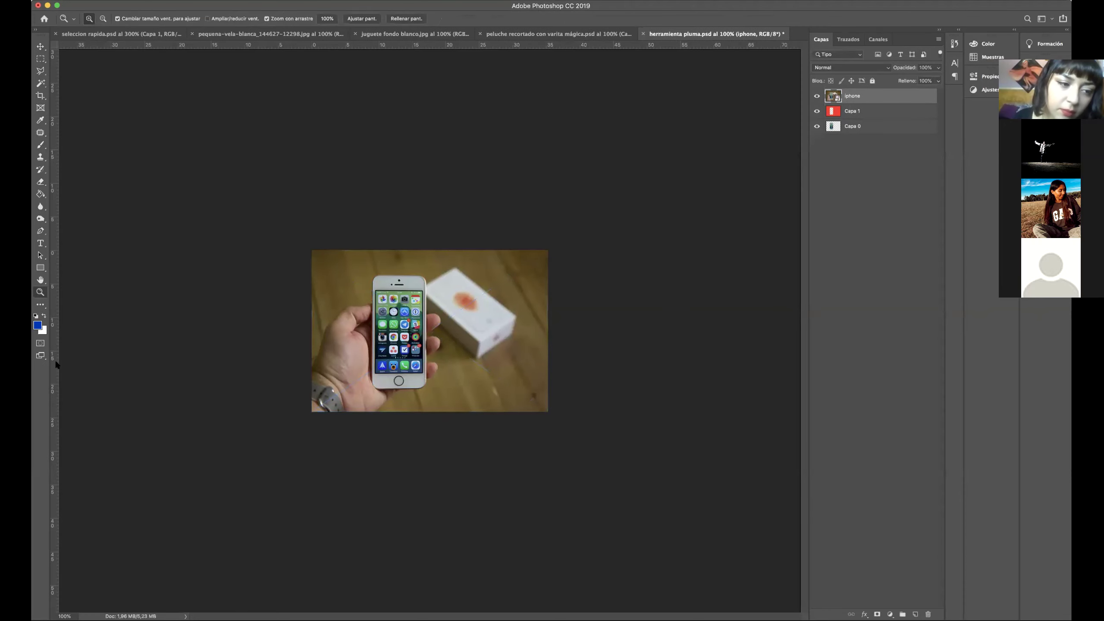
{"action": "key", "text": "super+plus"}
{"action": "key", "text": "super+plus"}
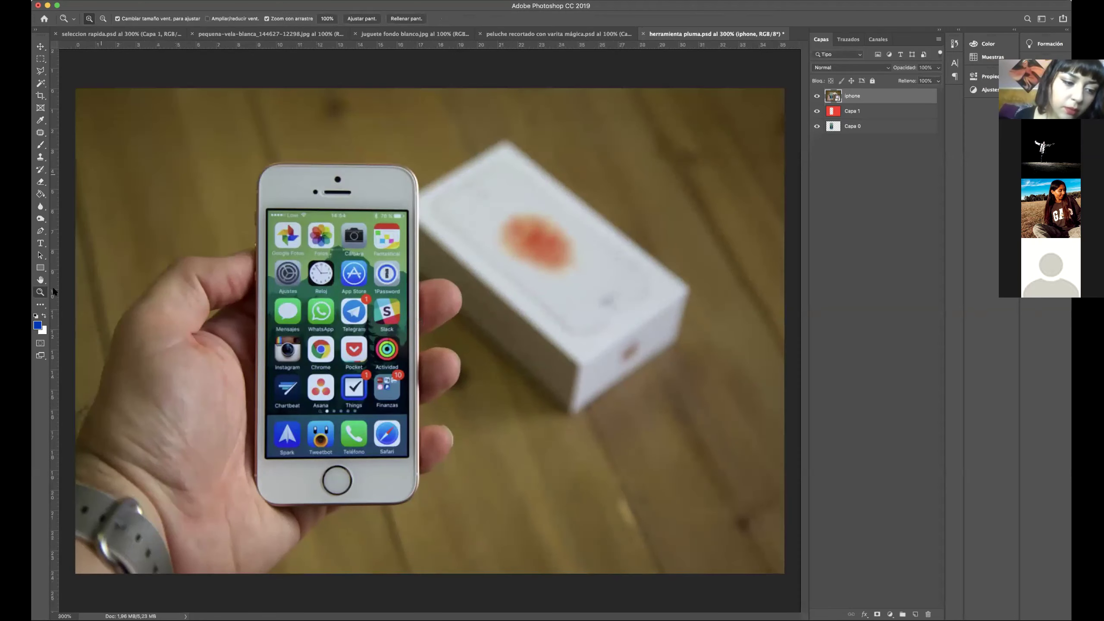
Compare the original candle photo at 200% with the candle cut-out in seleccion rapida.psd.
{"action": "left_click", "coordinate": [142, 35]}
{"action": "left_click", "coordinate": [214, 39]}
{"action": "left_click", "coordinate": [458, 331]}
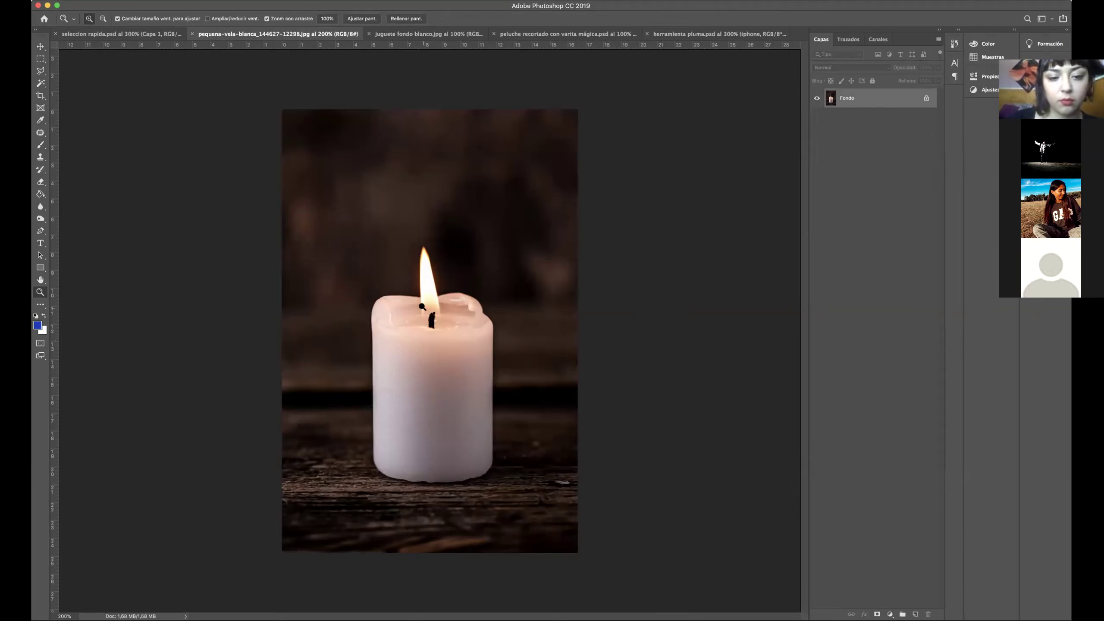
{"action": "left_click", "coordinate": [140, 34]}
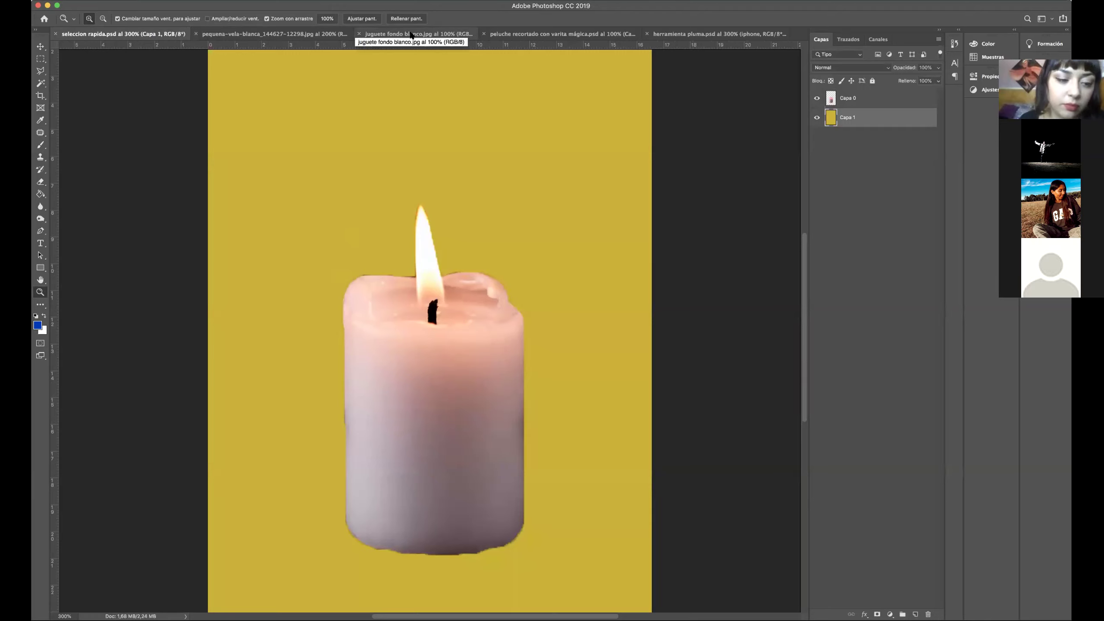
Compare the teddy bear cut-out on pink with its white-background original, both at 200%.
{"action": "left_click", "coordinate": [500, 35]}
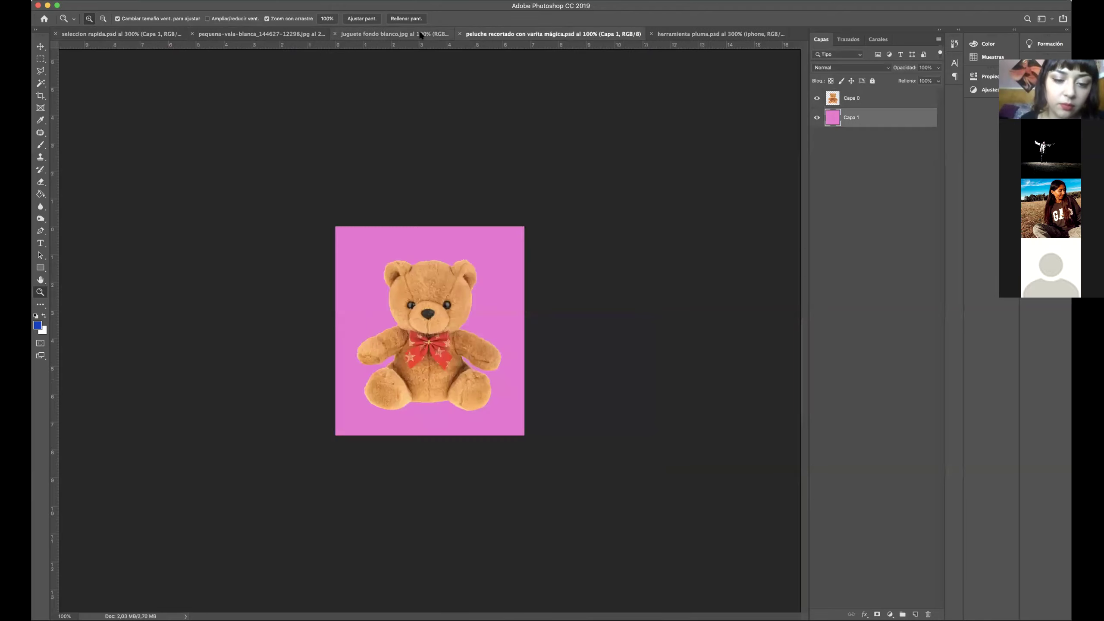
{"action": "left_click", "coordinate": [478, 238]}
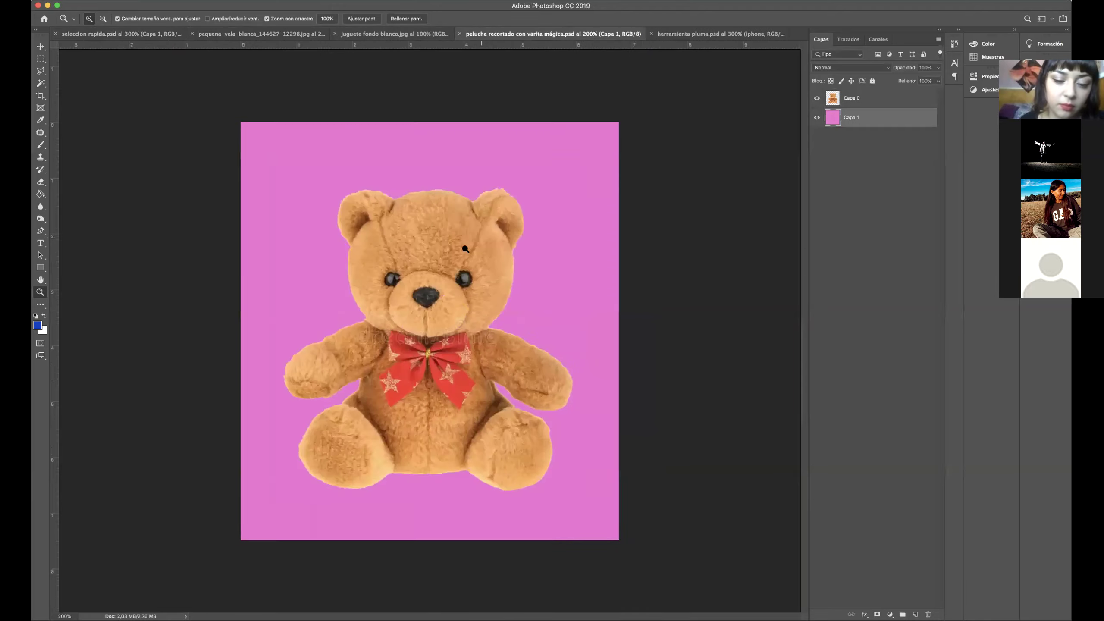
{"action": "left_click", "coordinate": [413, 35]}
{"action": "left_click", "coordinate": [462, 315]}
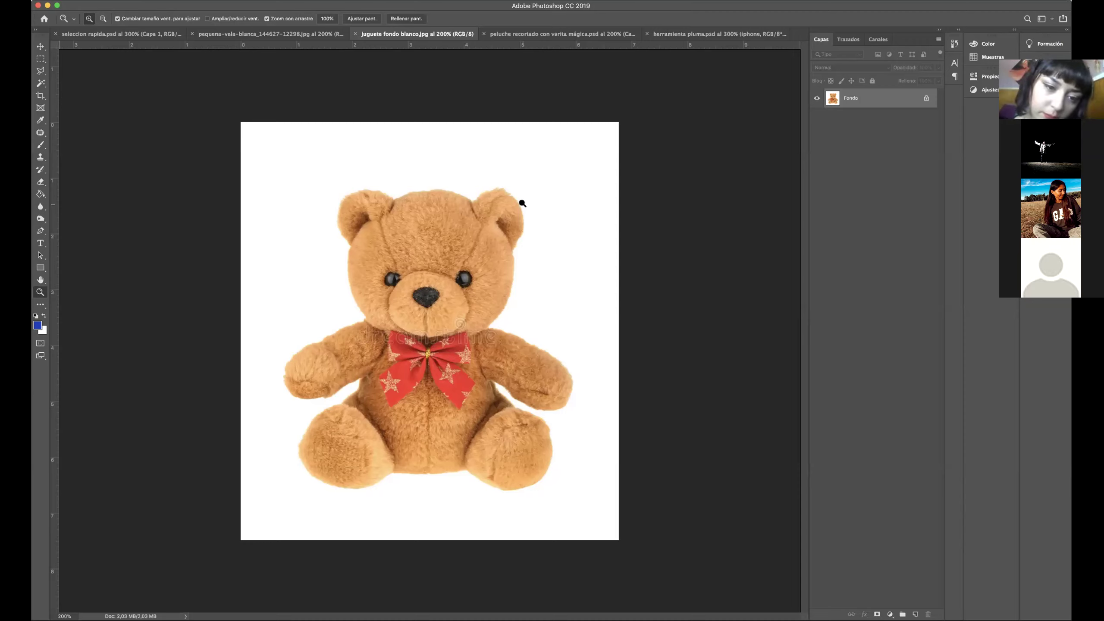
{"action": "left_click", "coordinate": [524, 36]}
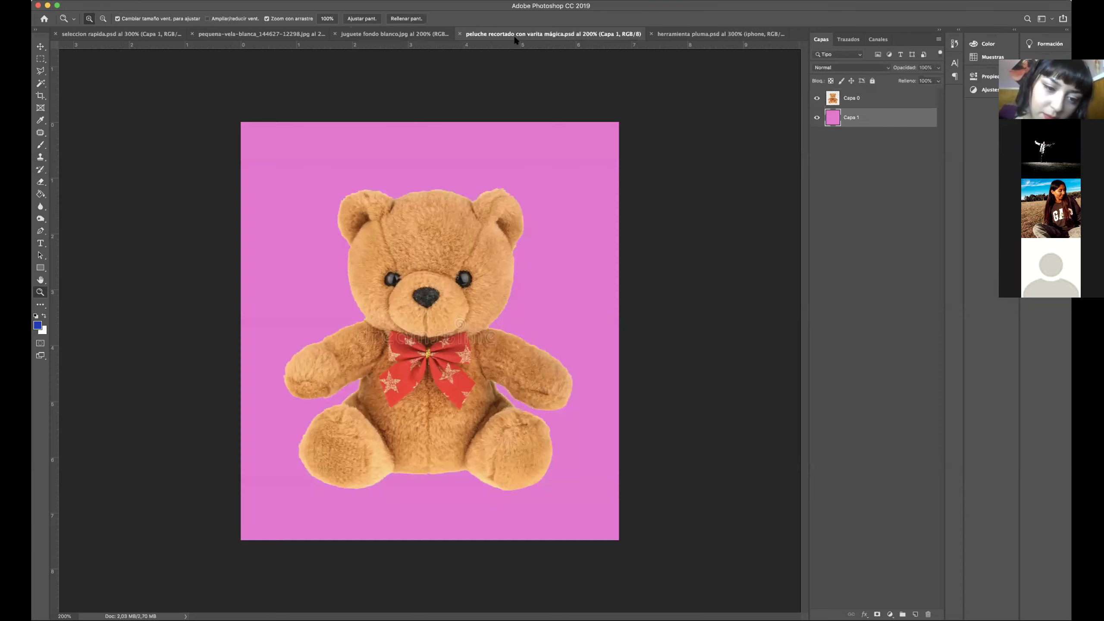
Hide the iphone photo layer in herramienta pluma.psd to view the phone cut-out on the red background.
{"action": "left_click", "coordinate": [677, 34]}
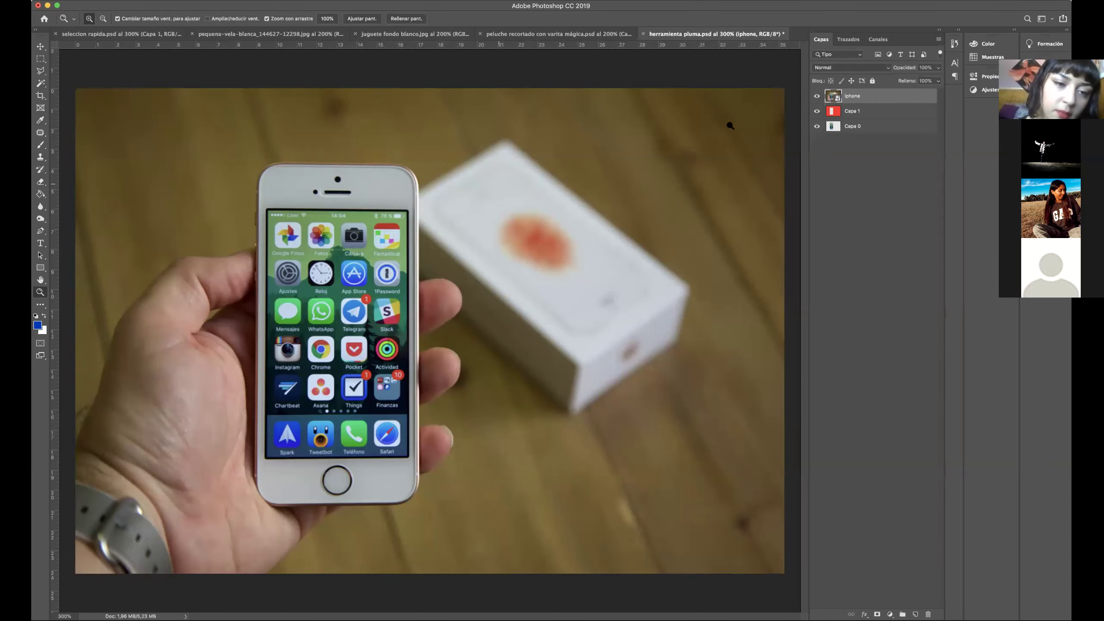
{"action": "left_click", "coordinate": [817, 96]}
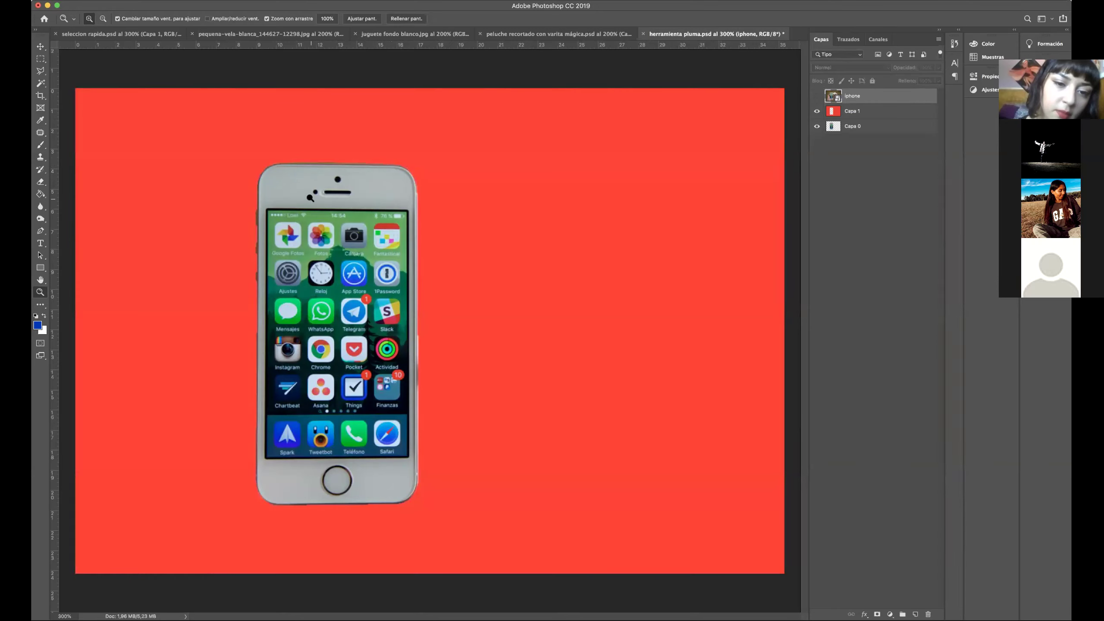
Examine the edges and base of the candle cut-out in seleccion rapida.psd at 400%.
{"action": "left_click", "coordinate": [152, 34]}
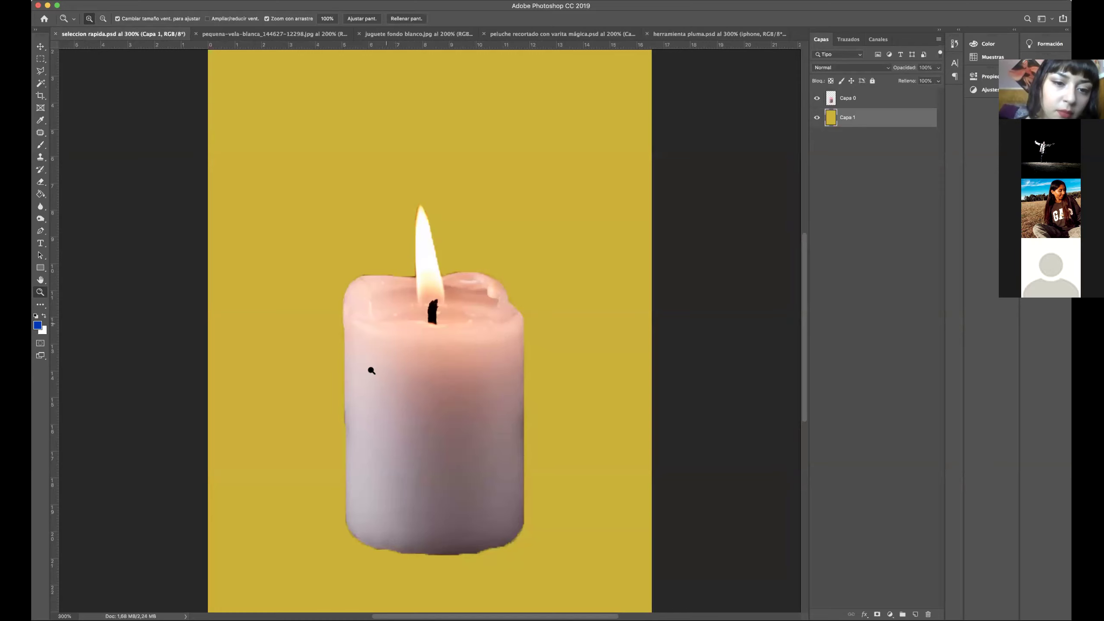
{"action": "left_click", "coordinate": [509, 343]}
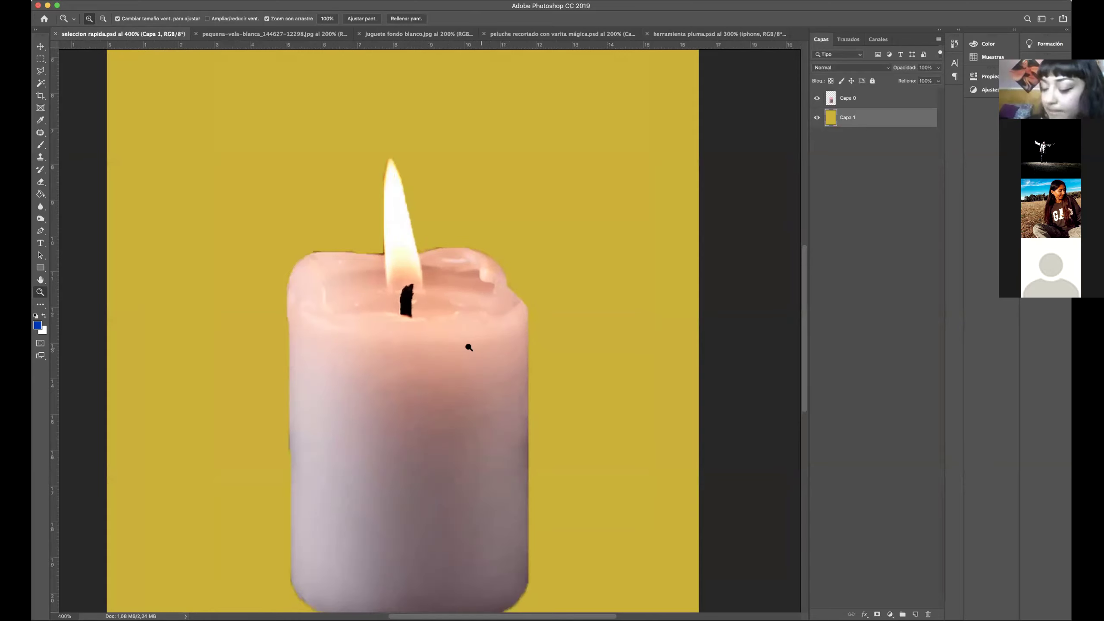
{"action": "left_click_drag", "start_coordinate": [469, 347], "coordinate": [481, 249]}
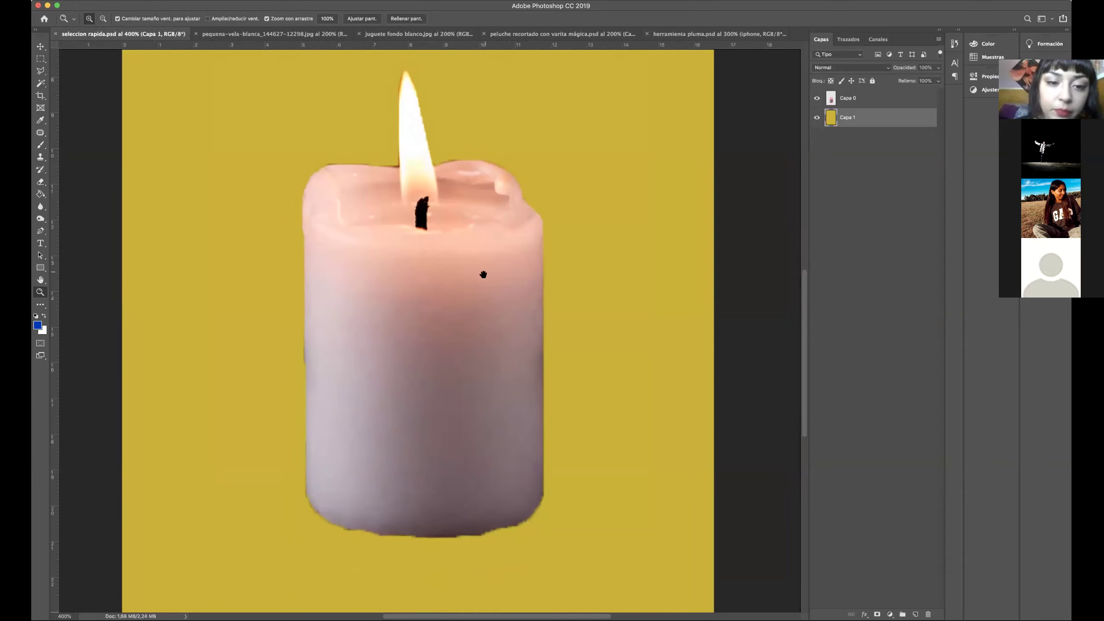
{"action": "key", "text": "super+r"}
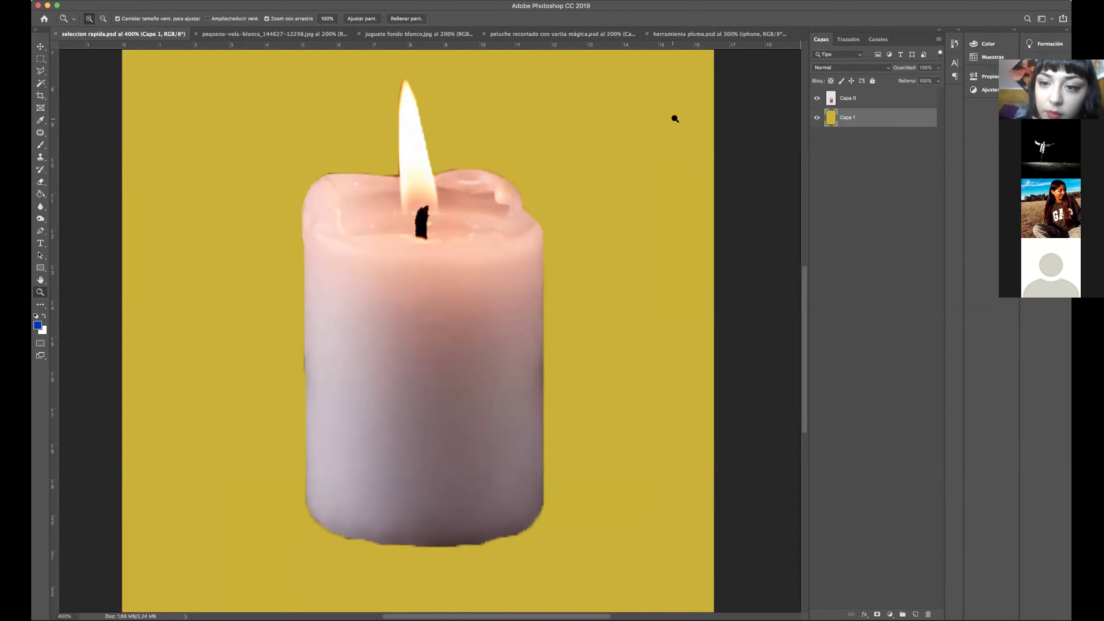
Load the outline of the candle layer Capa 0 as a selection and contract it by 1 pixel.
{"action": "left_click", "coordinate": [851, 97]}
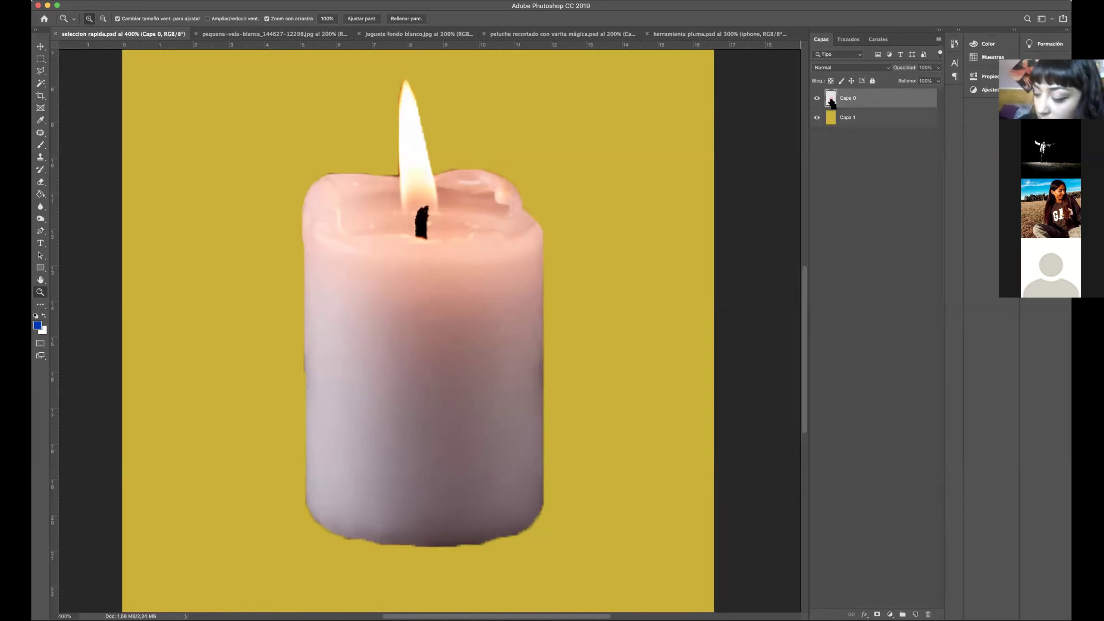
{"action": "left_click", "coordinate": [830, 102], "text": "super"}
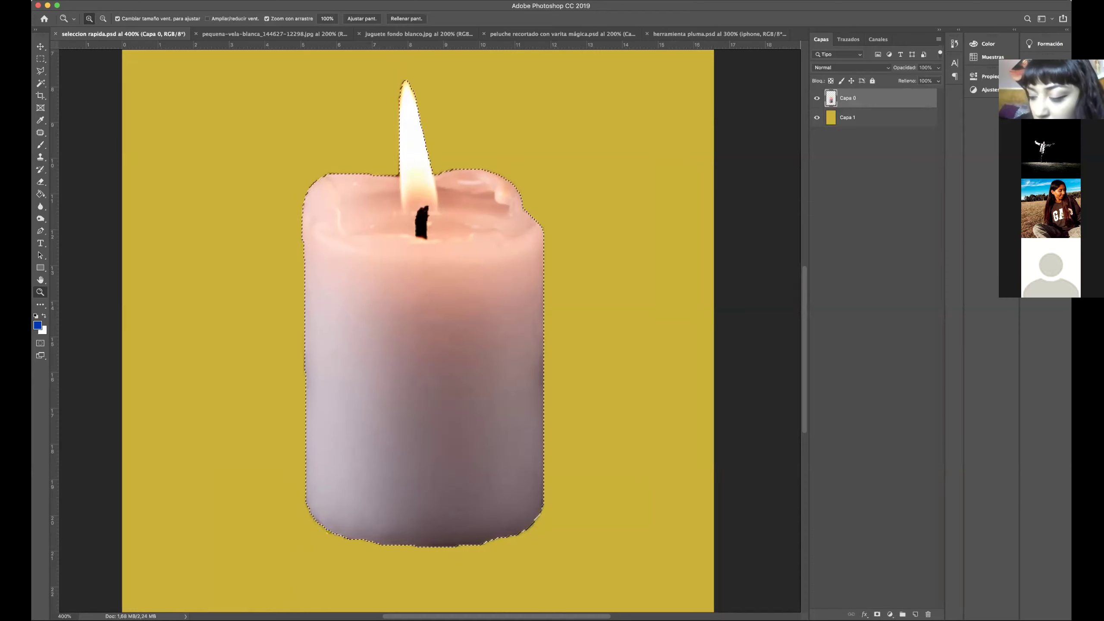
{"action": "left_click", "coordinate": [254, 0]}
{"action": "mouse_move", "coordinate": [289, 131]}
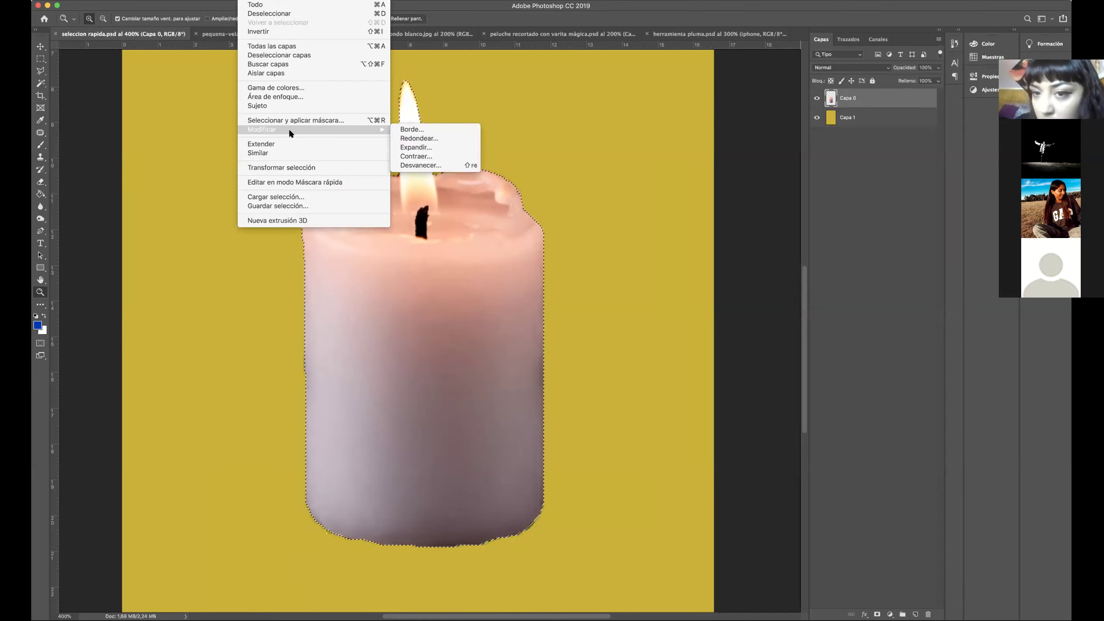
{"action": "left_click", "coordinate": [414, 154]}
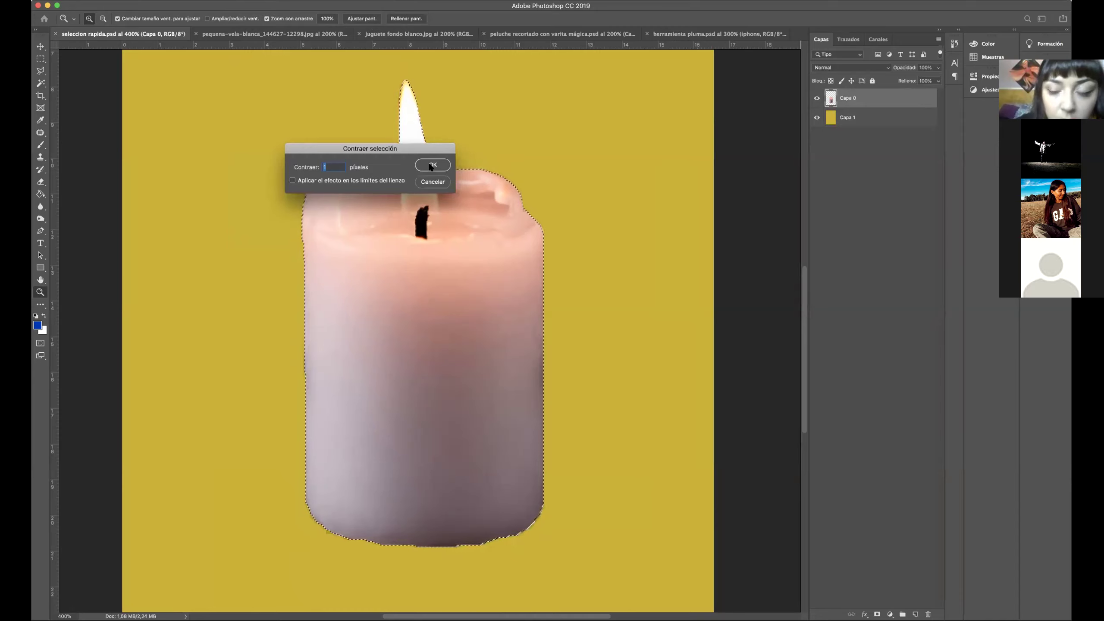
{"action": "left_click", "coordinate": [431, 165]}
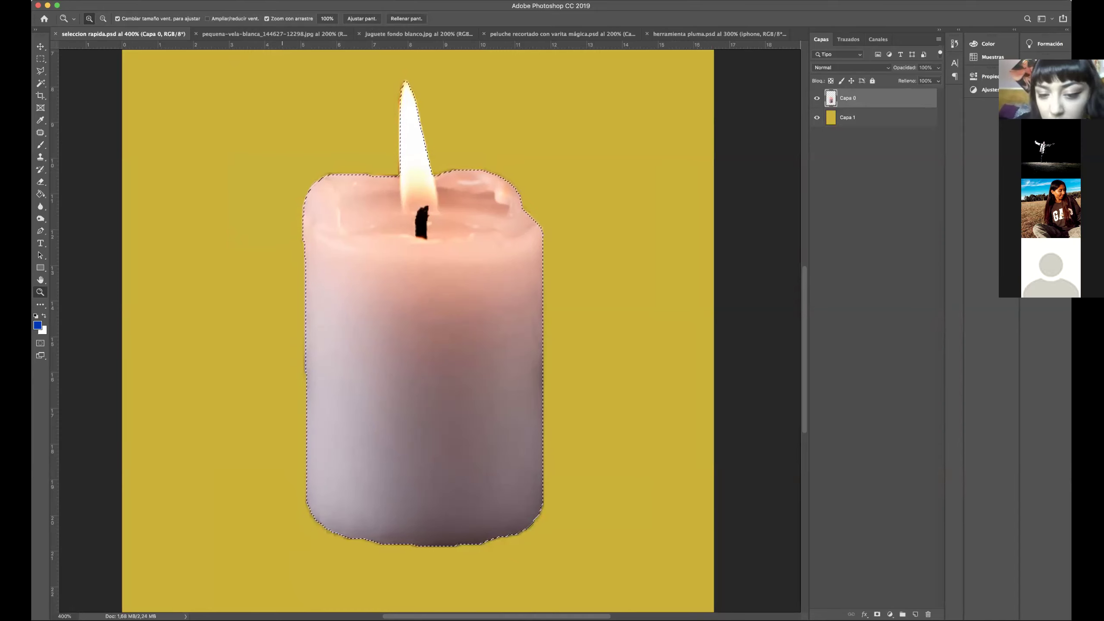
Invert the contracted candle selection, delete the leftover edge fringe from Capa 0 and deselect.
{"action": "left_click", "coordinate": [257, 1]}
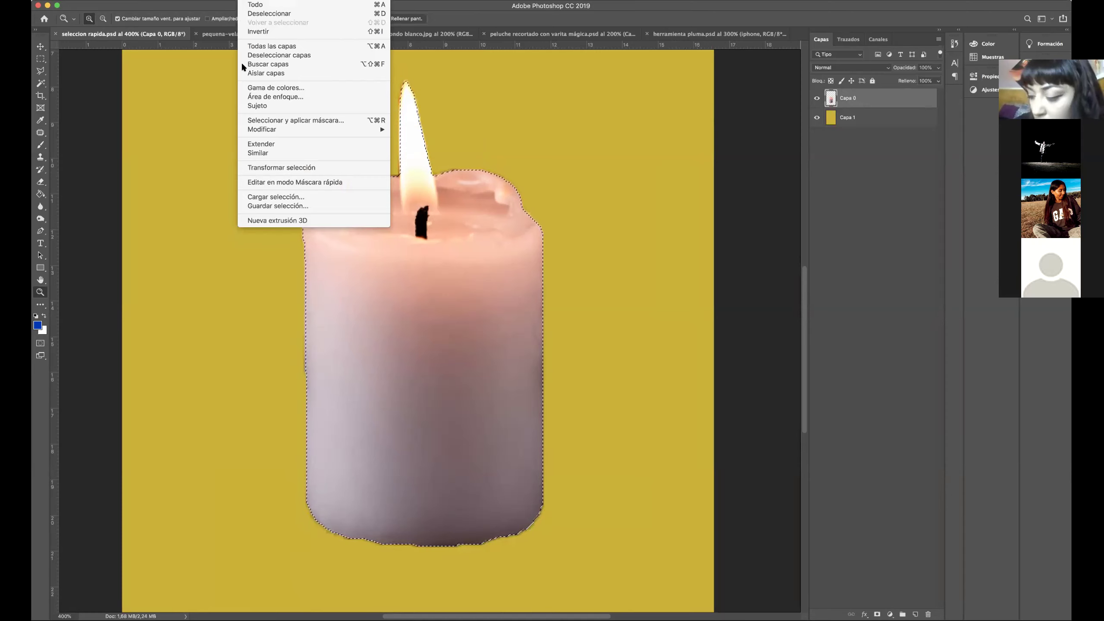
{"action": "left_click", "coordinate": [257, 32]}
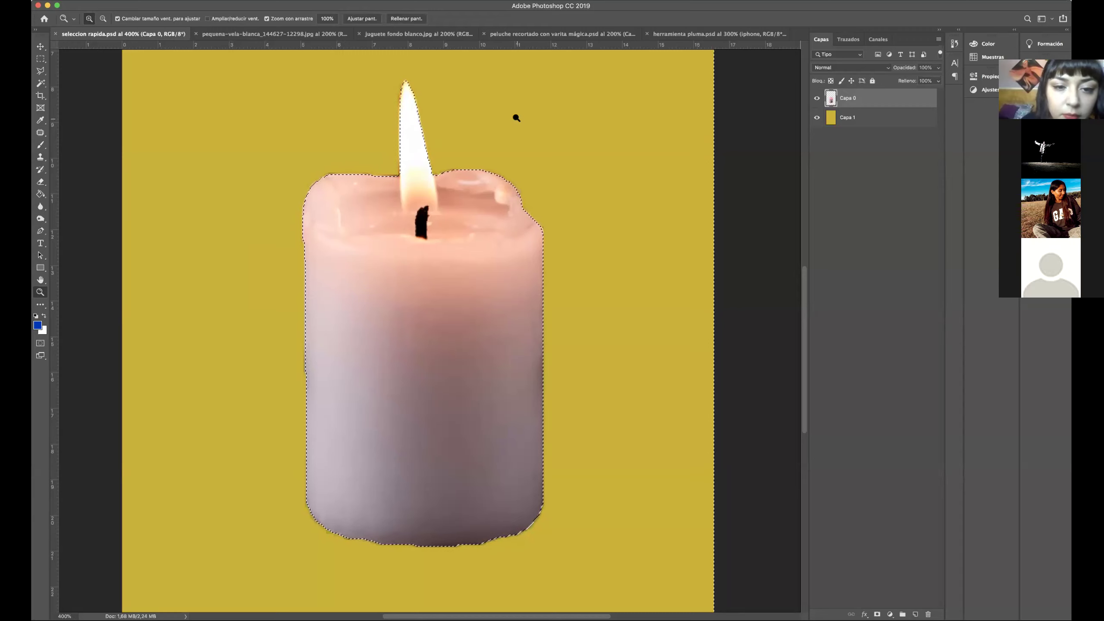
{"action": "left_click_drag", "start_coordinate": [453, 167], "coordinate": [443, 145]}
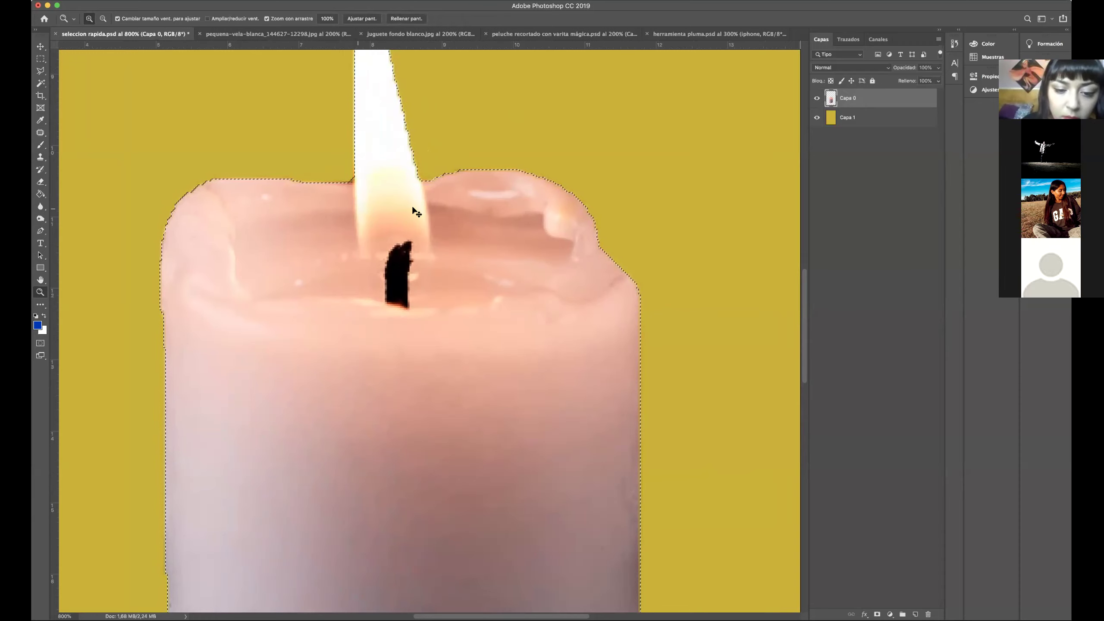
{"action": "left_click", "coordinate": [435, 210], "text": "alt"}
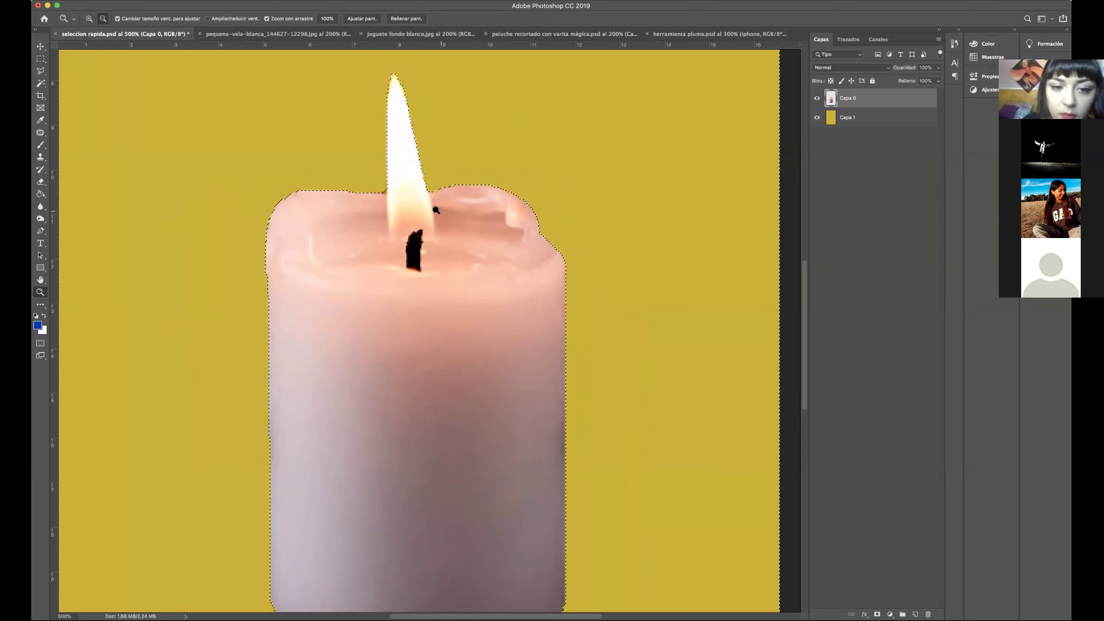
{"action": "left_click", "coordinate": [438, 211], "text": "alt"}
{"action": "key", "text": "m"}
{"action": "left_click", "coordinate": [140, 99]}
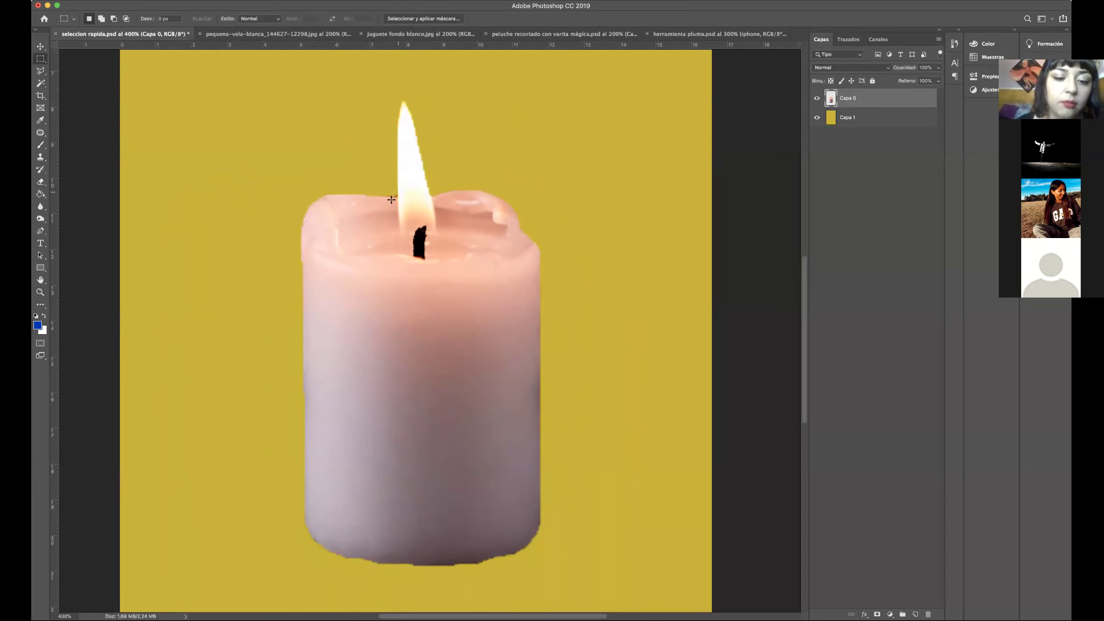
Choose the Eraser tool and open its brush size and hardness settings.
{"action": "left_click", "coordinate": [41, 180]}
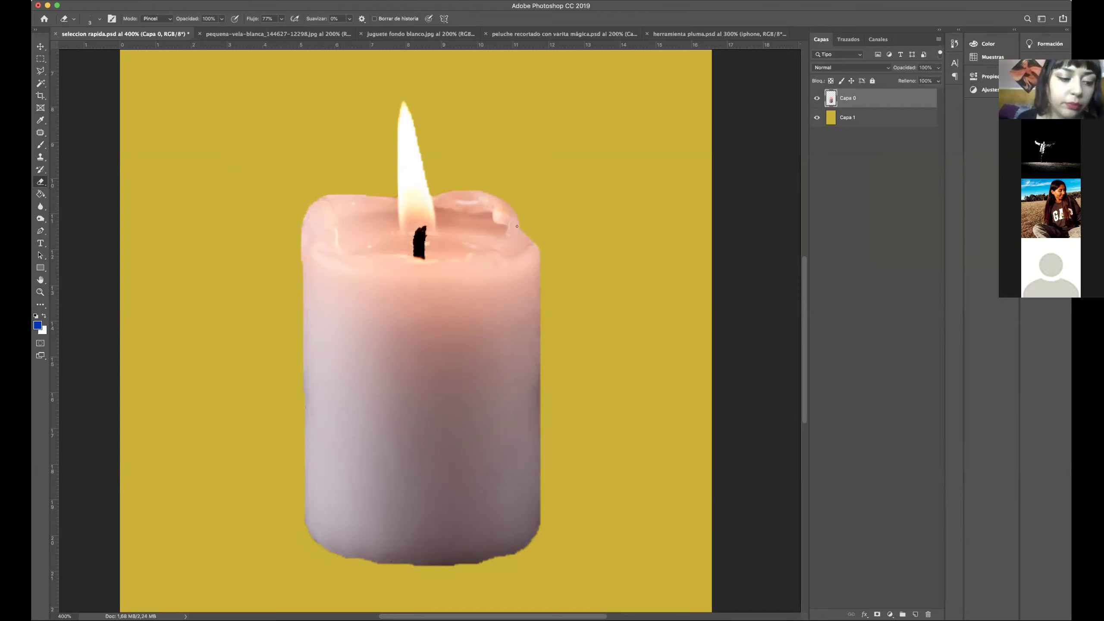
{"action": "right_click", "coordinate": [581, 501]}
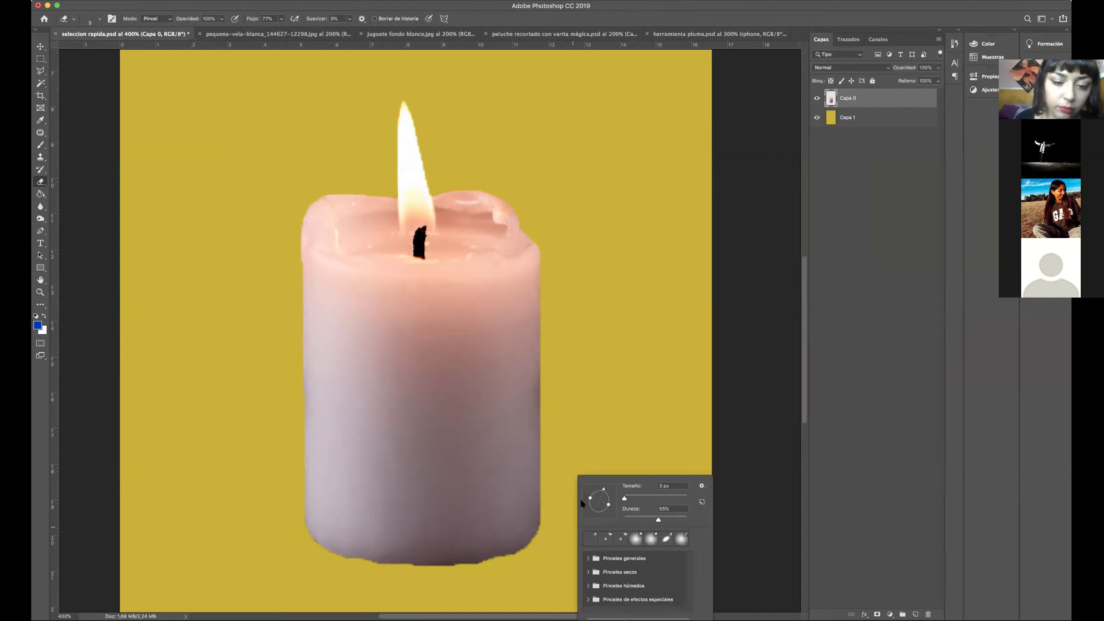
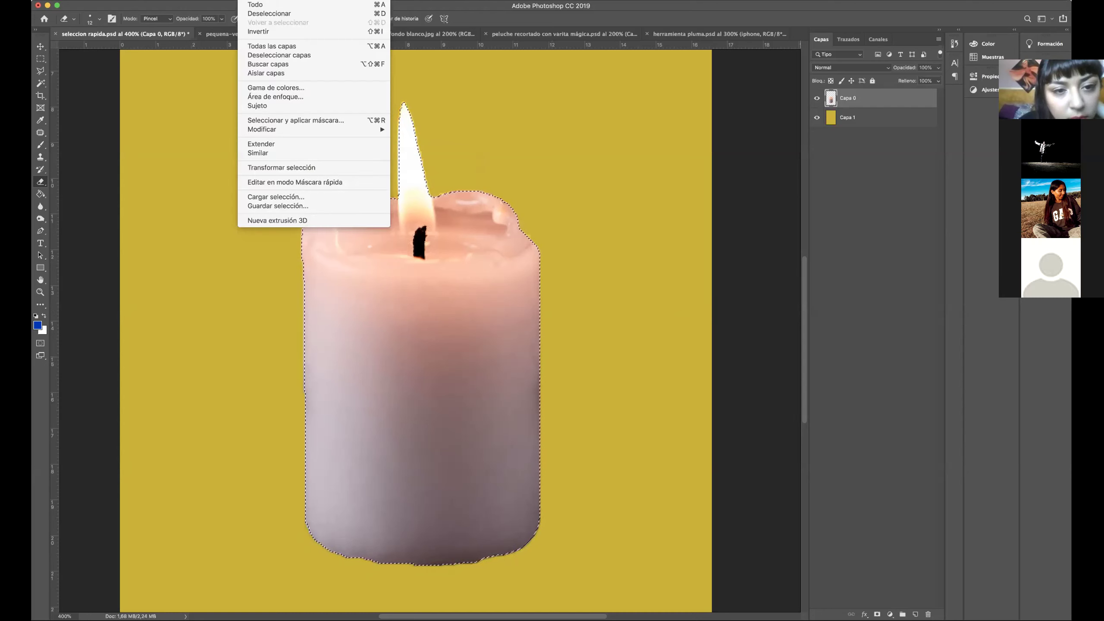
Invert the candle selection, soften the cut-out's edge with a Gaussian Blur of 0.8 pixels radius, and deselect.
{"action": "left_click", "coordinate": [265, 31]}
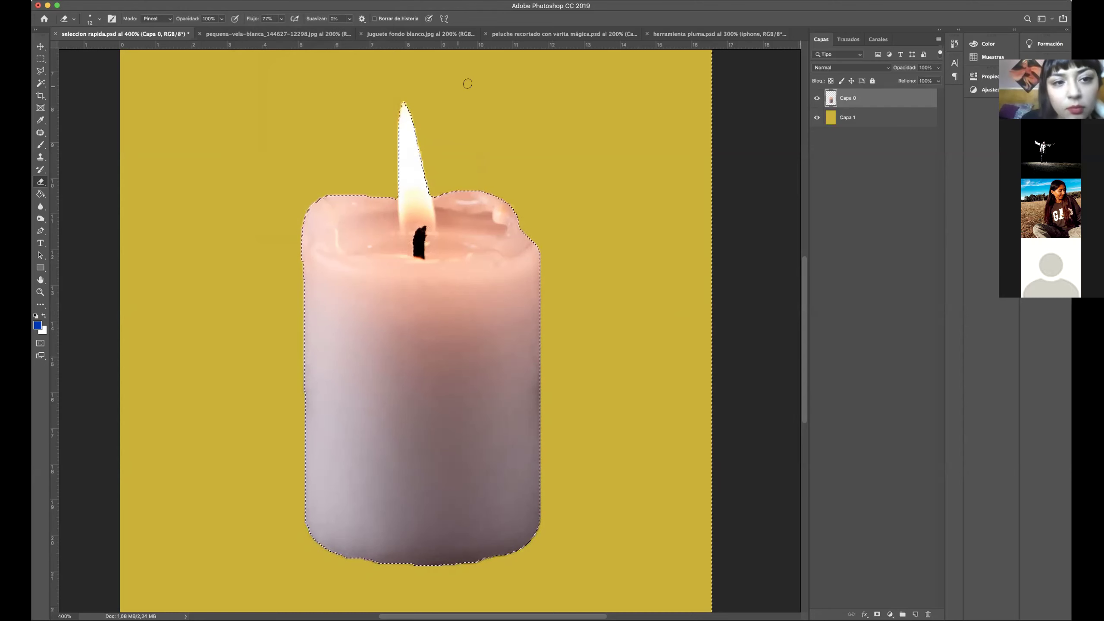
{"action": "left_click", "coordinate": [296, 2]}
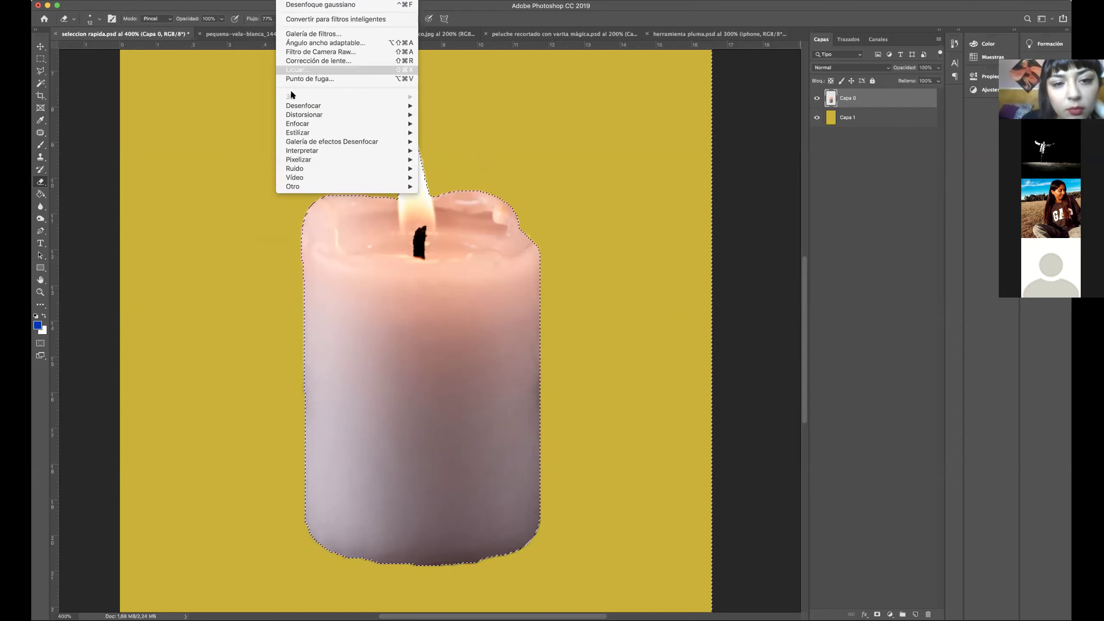
{"action": "mouse_move", "coordinate": [324, 105]}
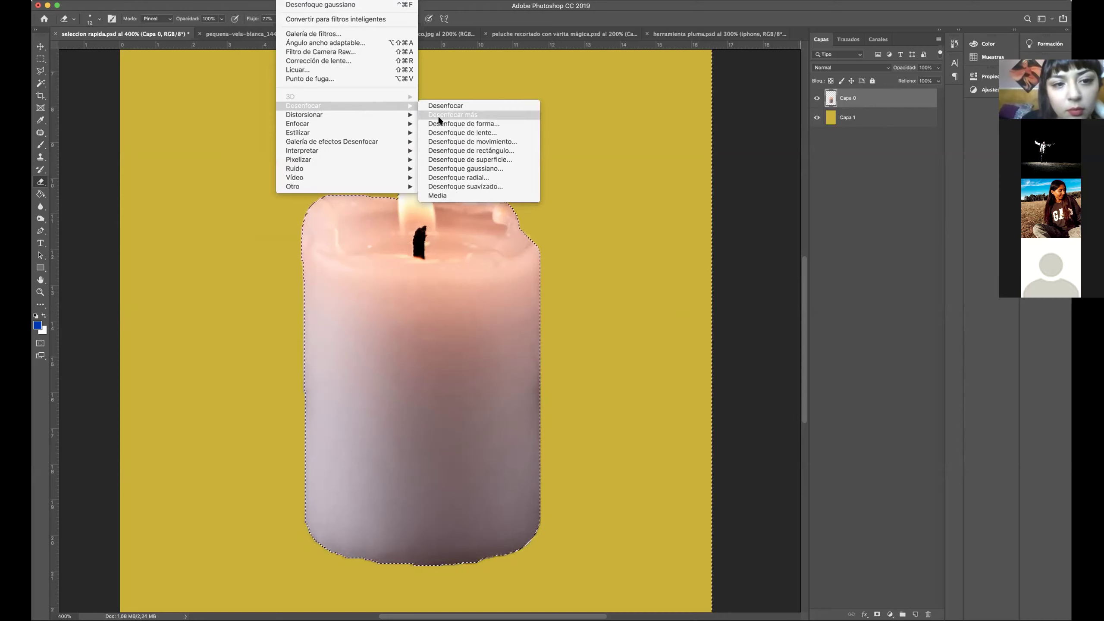
{"action": "left_click", "coordinate": [467, 168]}
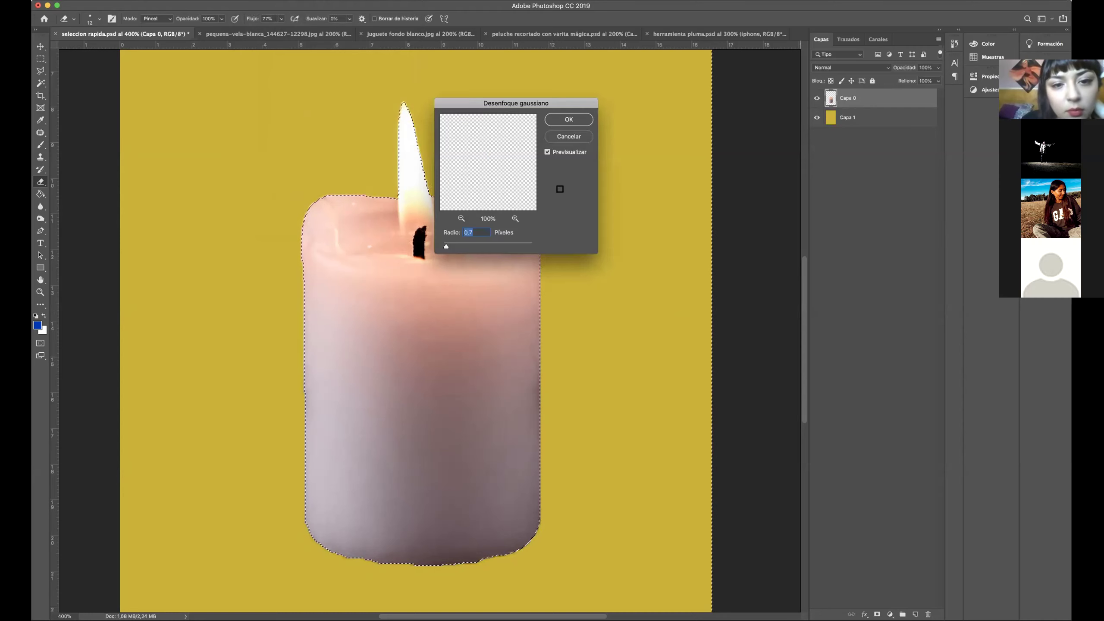
{"action": "left_click_drag", "start_coordinate": [528, 104], "coordinate": [639, 103]}
{"action": "left_click_drag", "start_coordinate": [558, 247], "coordinate": [555, 247]}
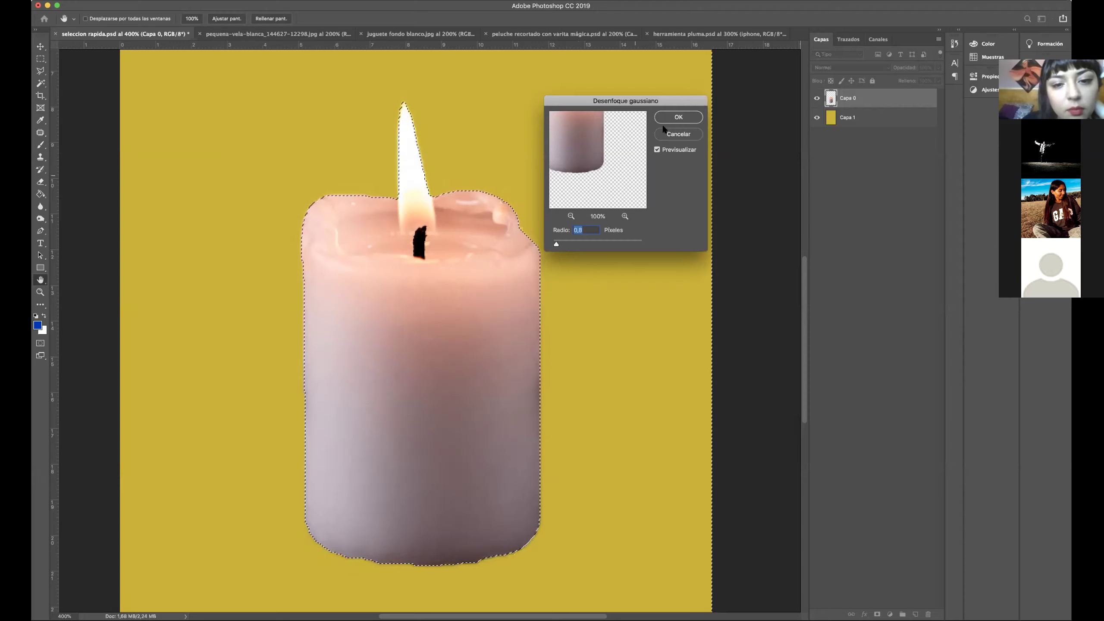
{"action": "left_click", "coordinate": [674, 117]}
{"action": "key", "text": "e"}
{"action": "left_click", "coordinate": [41, 59]}
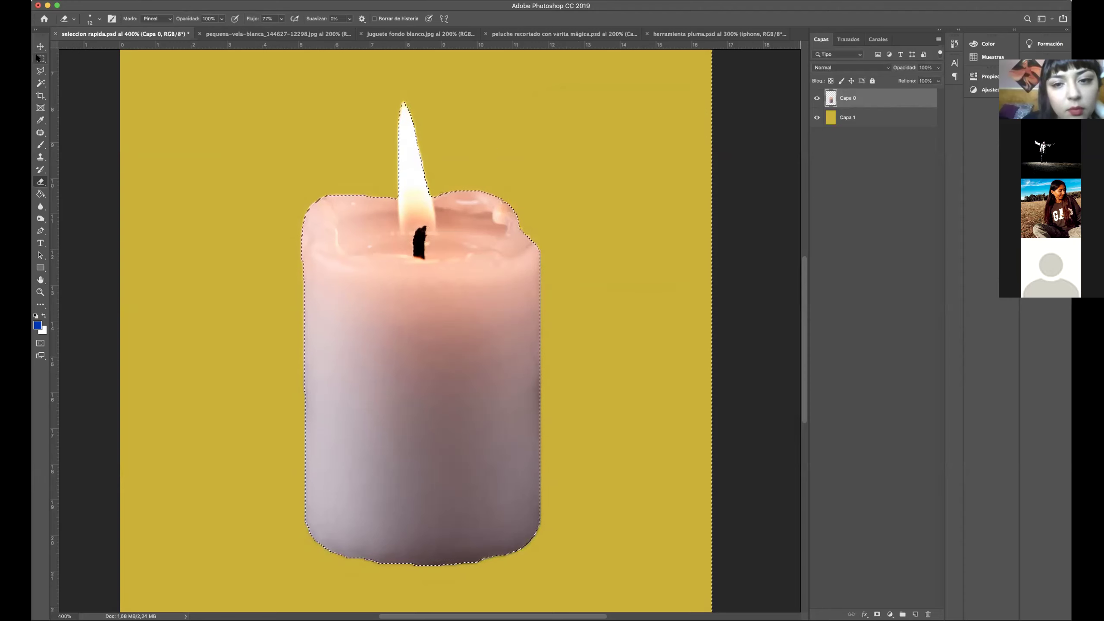
{"action": "left_click", "coordinate": [182, 113]}
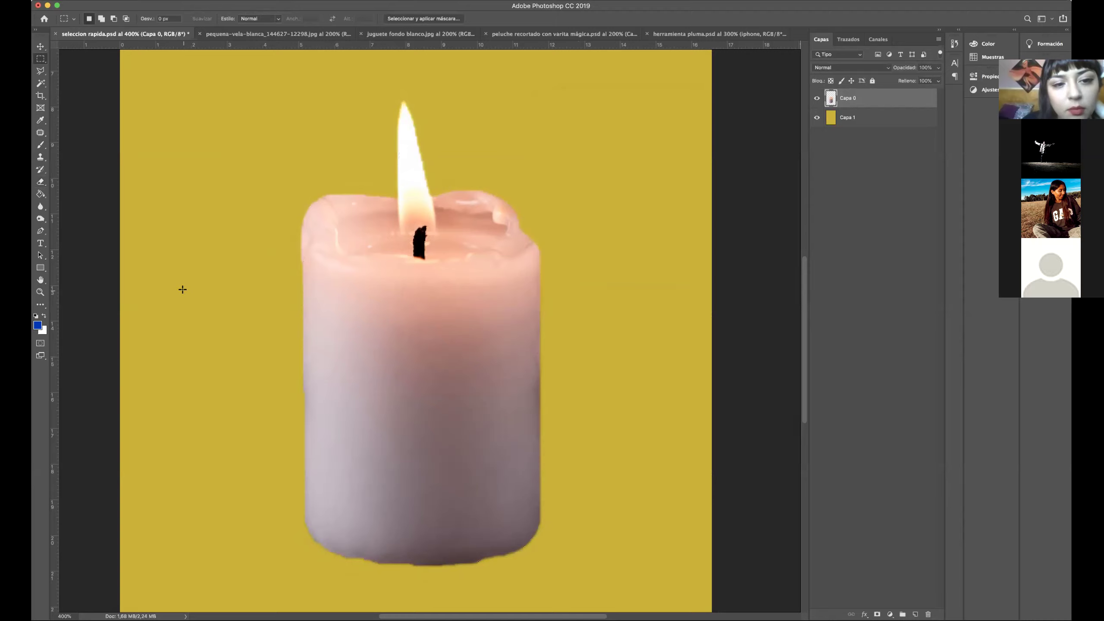
Compare the refined candle cut-out with the original dark-background candle photo, both at 200%.
{"action": "left_click", "coordinate": [41, 292]}
{"action": "left_click", "coordinate": [424, 375], "text": "alt"}
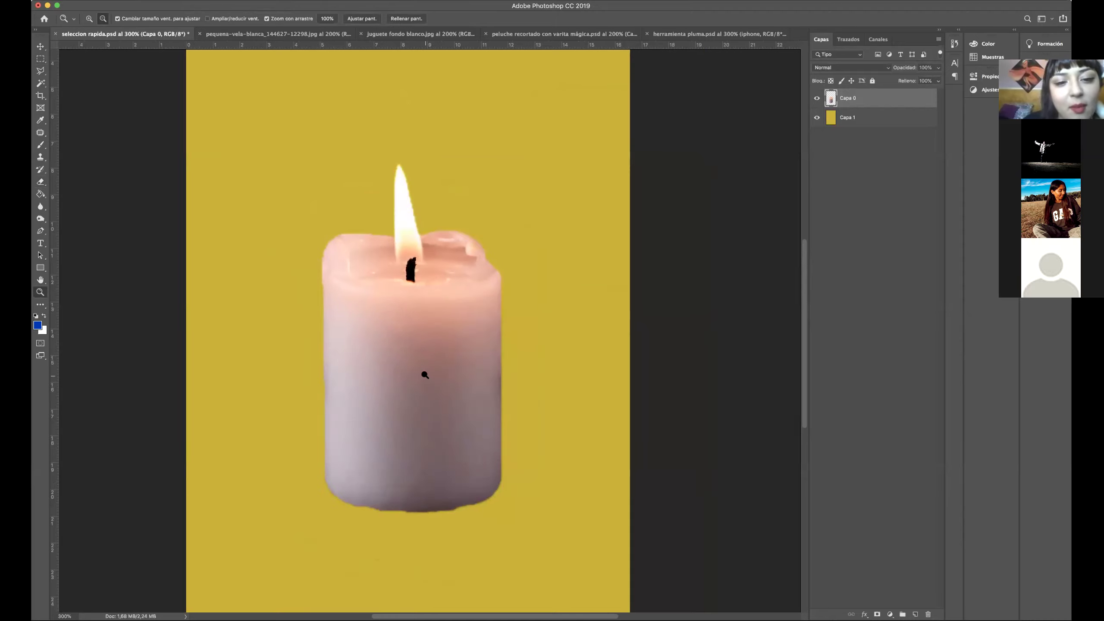
{"action": "left_click", "coordinate": [424, 375], "text": "alt"}
{"action": "left_click", "coordinate": [425, 375], "text": "alt"}
{"action": "left_click", "coordinate": [425, 375], "text": "alt"}
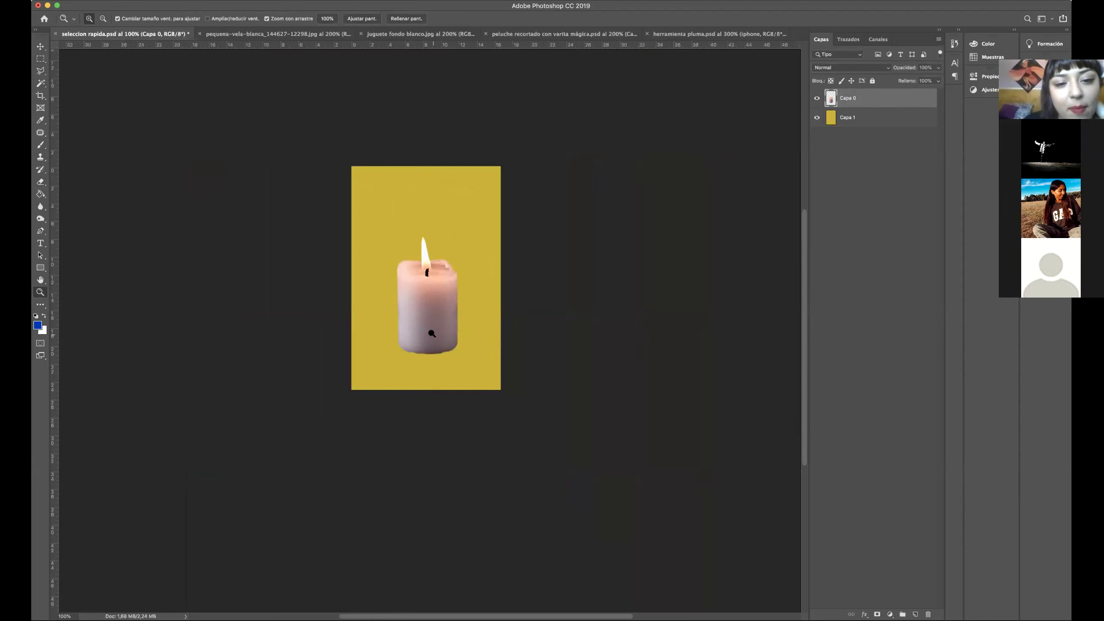
{"action": "left_click", "coordinate": [432, 333]}
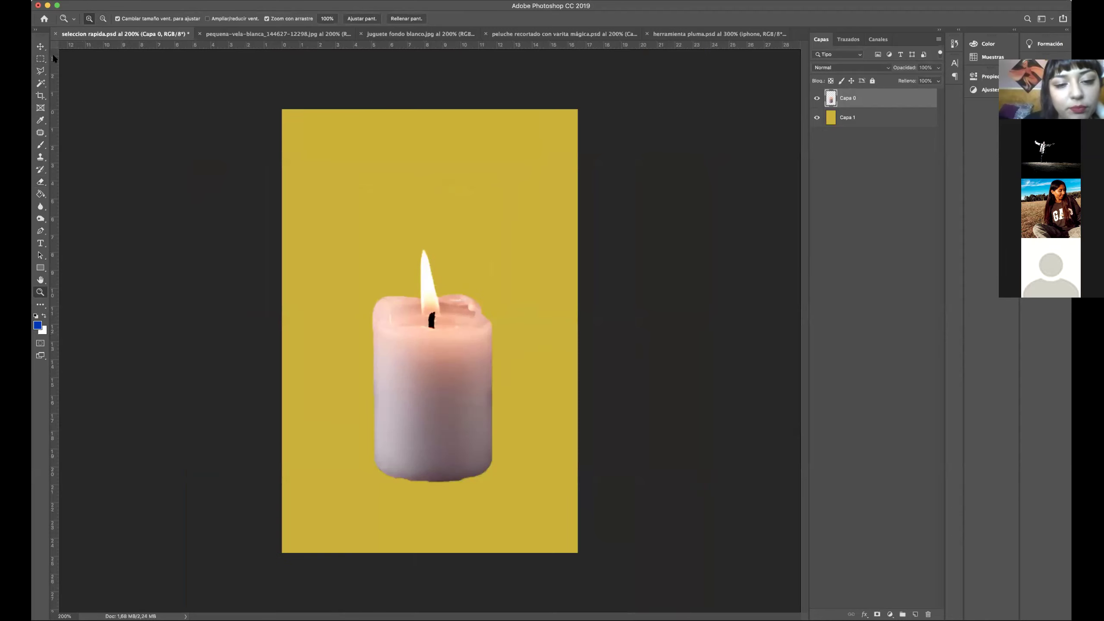
{"action": "left_click", "coordinate": [41, 46]}
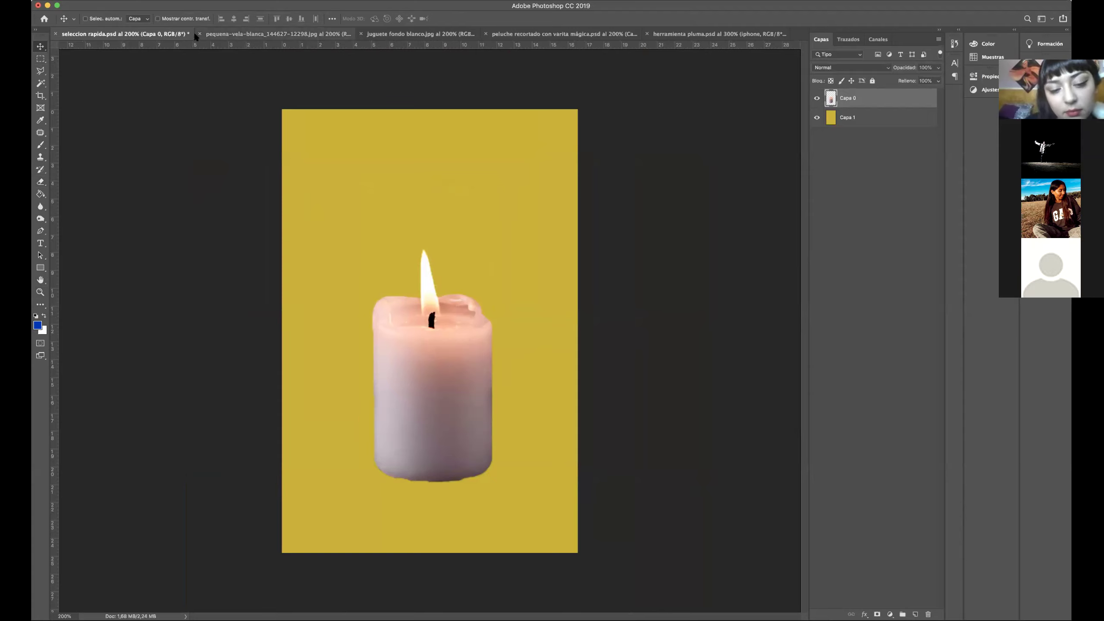
{"action": "left_click", "coordinate": [224, 36]}
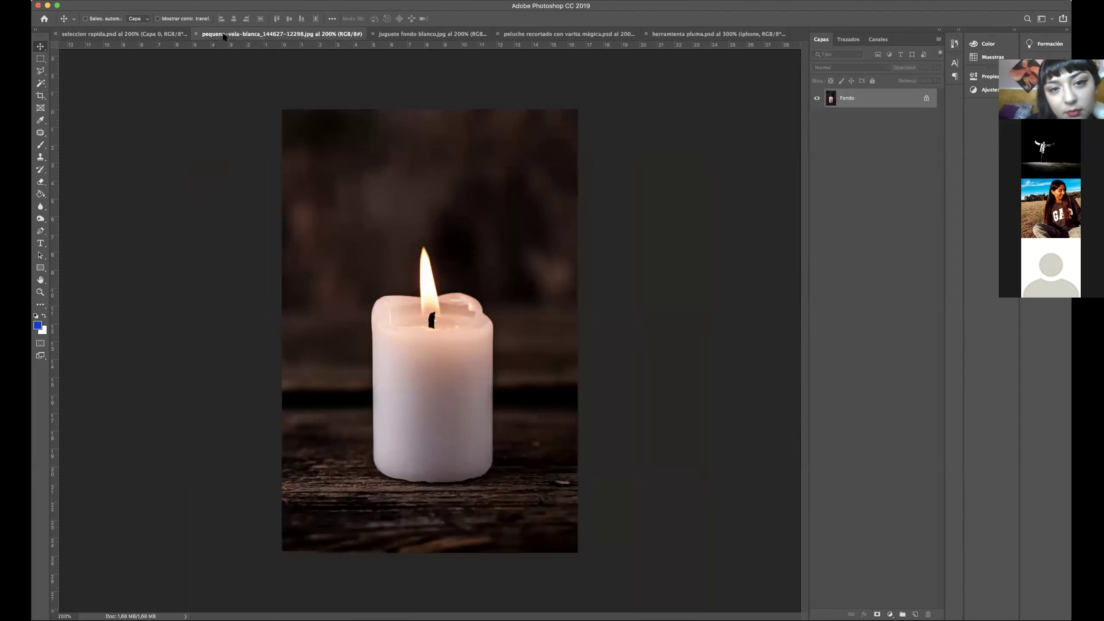
View the white-background teddy bear original and examine the edges of its pink-background cut-out at 400%.
{"action": "left_click", "coordinate": [386, 35]}
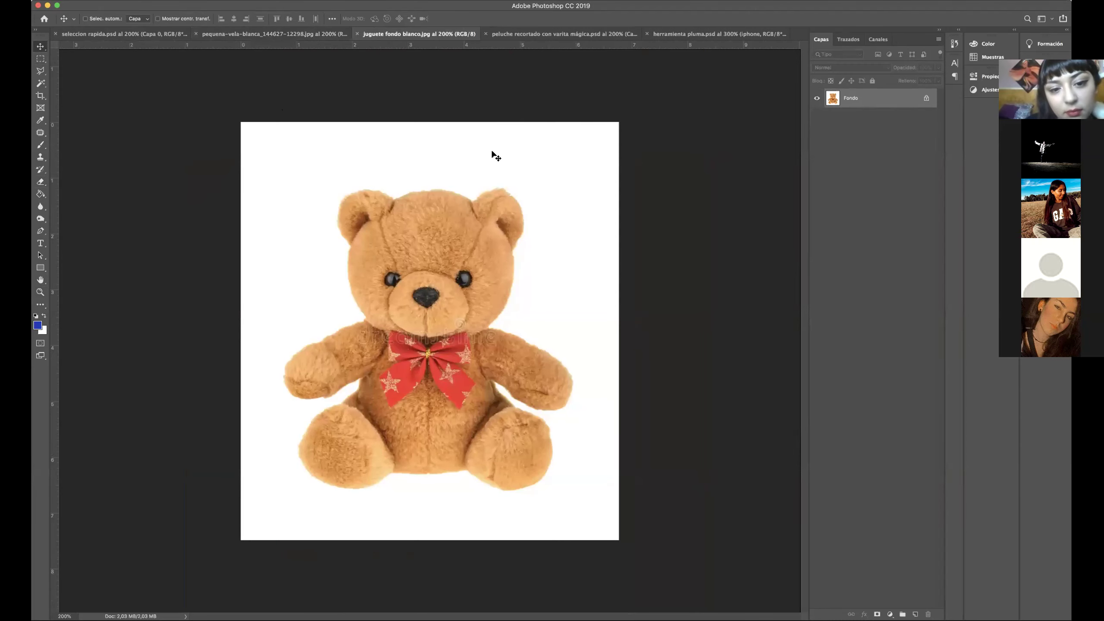
{"action": "left_click", "coordinate": [527, 34]}
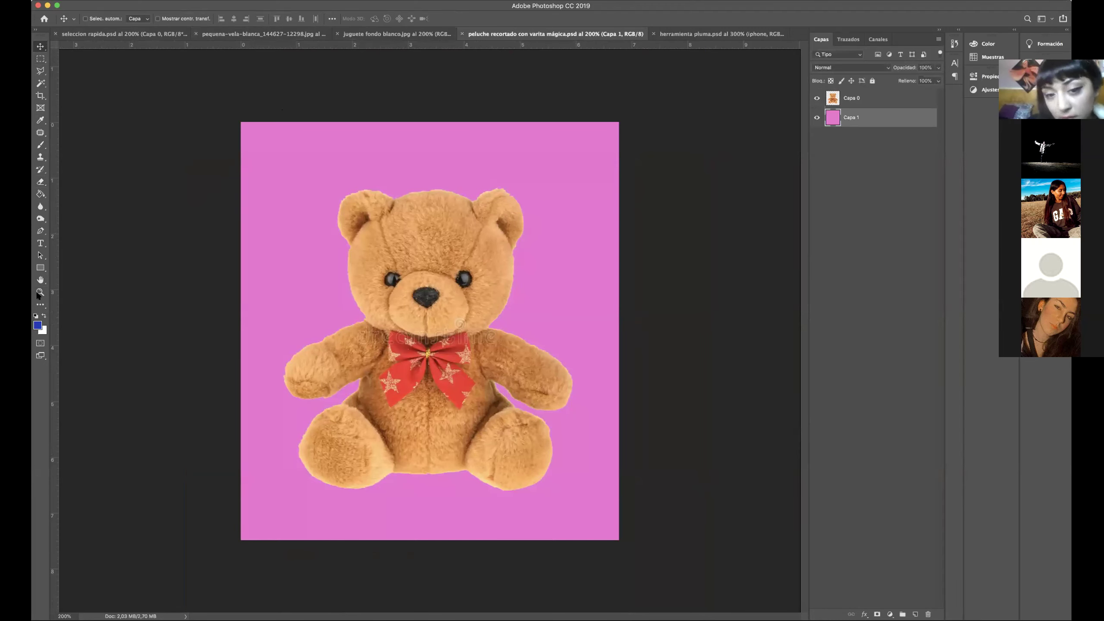
{"action": "key", "text": "z"}
{"action": "left_click", "coordinate": [485, 202]}
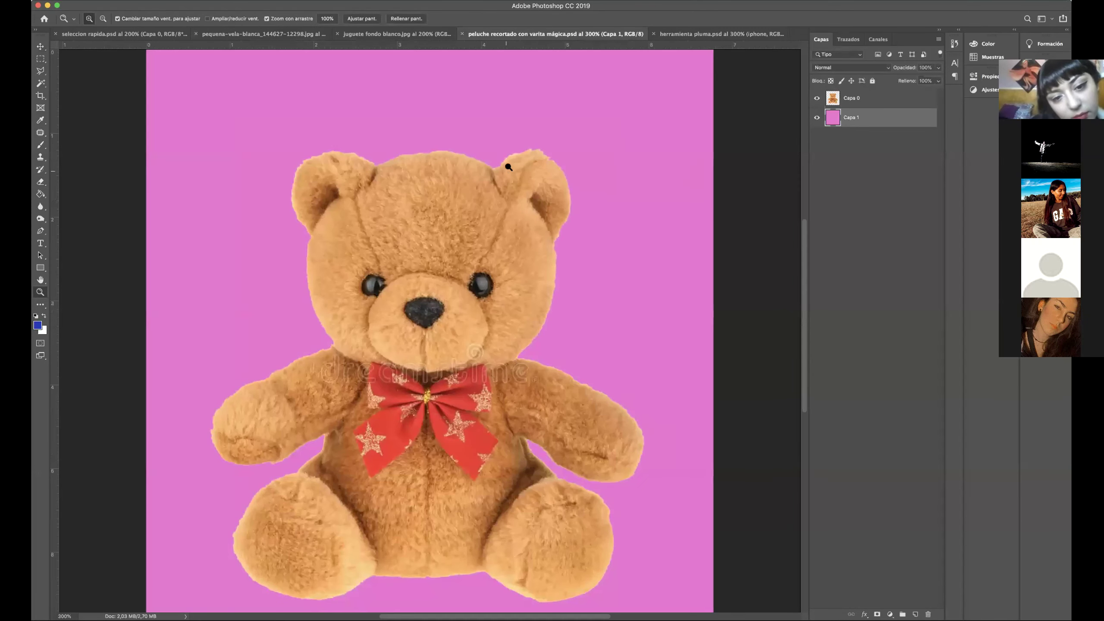
{"action": "left_click", "coordinate": [507, 168]}
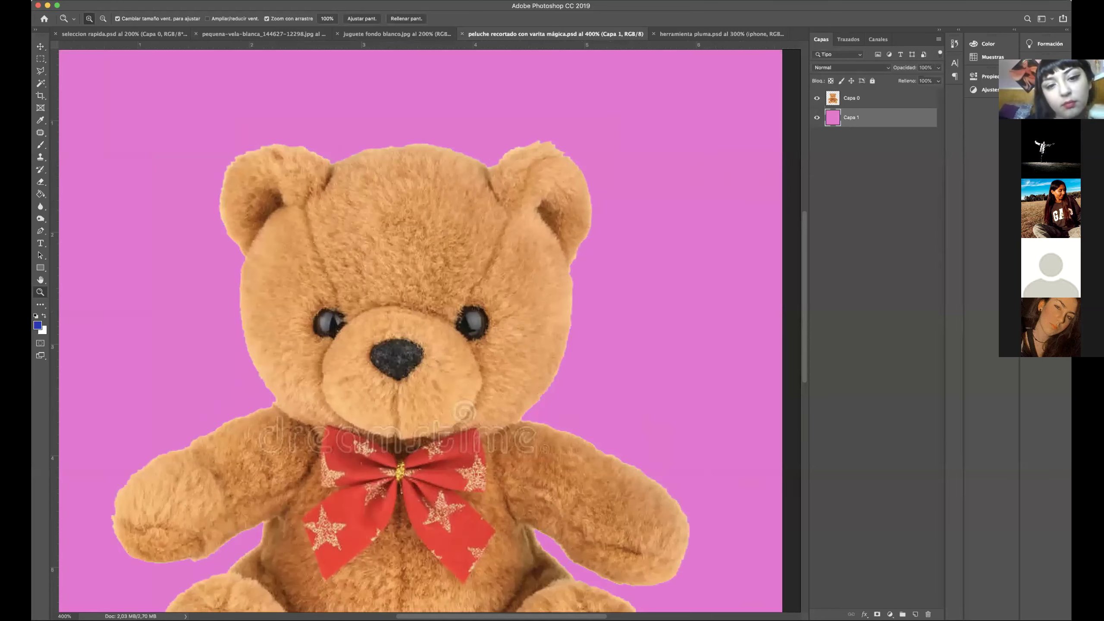
Load the teddy bear outline from Capa 0 as a selection, contract it and invert it.
{"action": "left_click", "coordinate": [832, 98], "text": "super"}
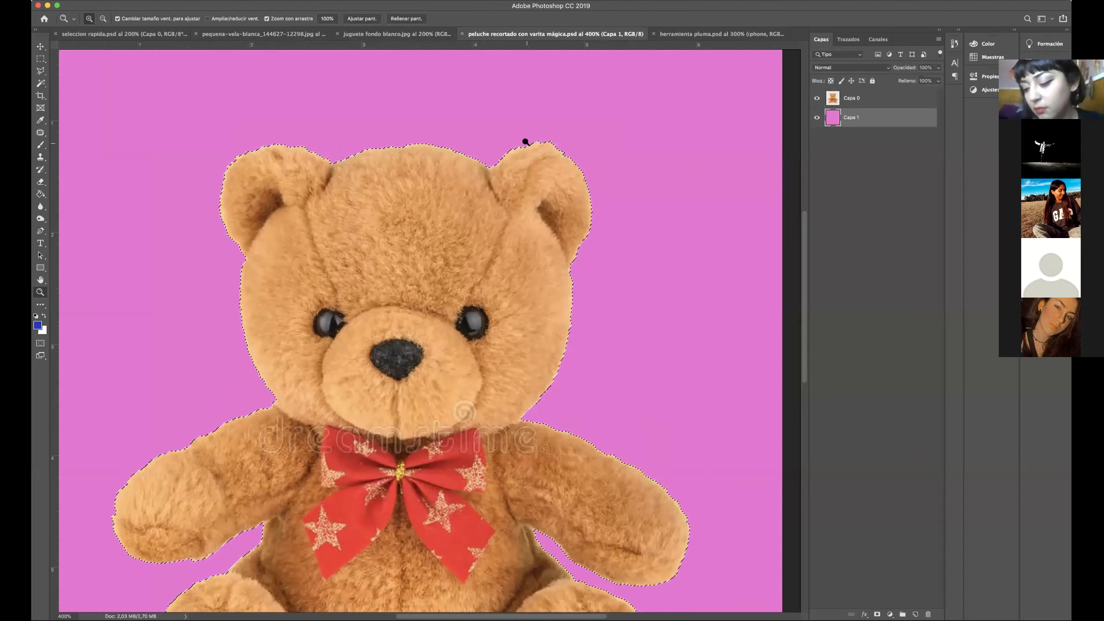
{"action": "left_click", "coordinate": [254, 1]}
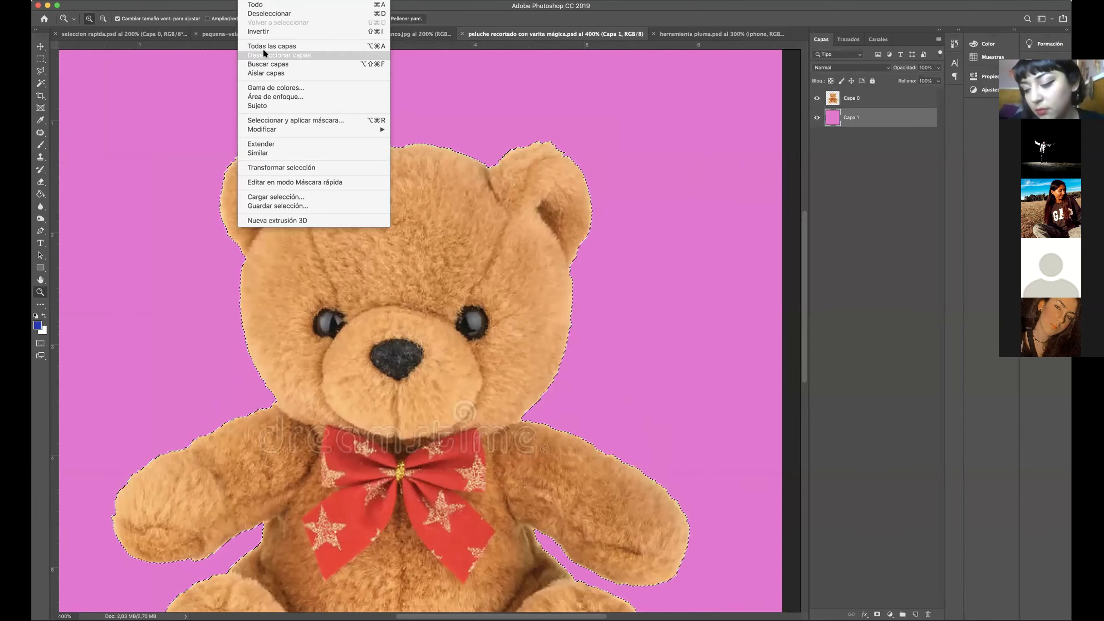
{"action": "left_click", "coordinate": [301, 130]}
{"action": "left_click", "coordinate": [254, 1]}
{"action": "mouse_move", "coordinate": [315, 129]}
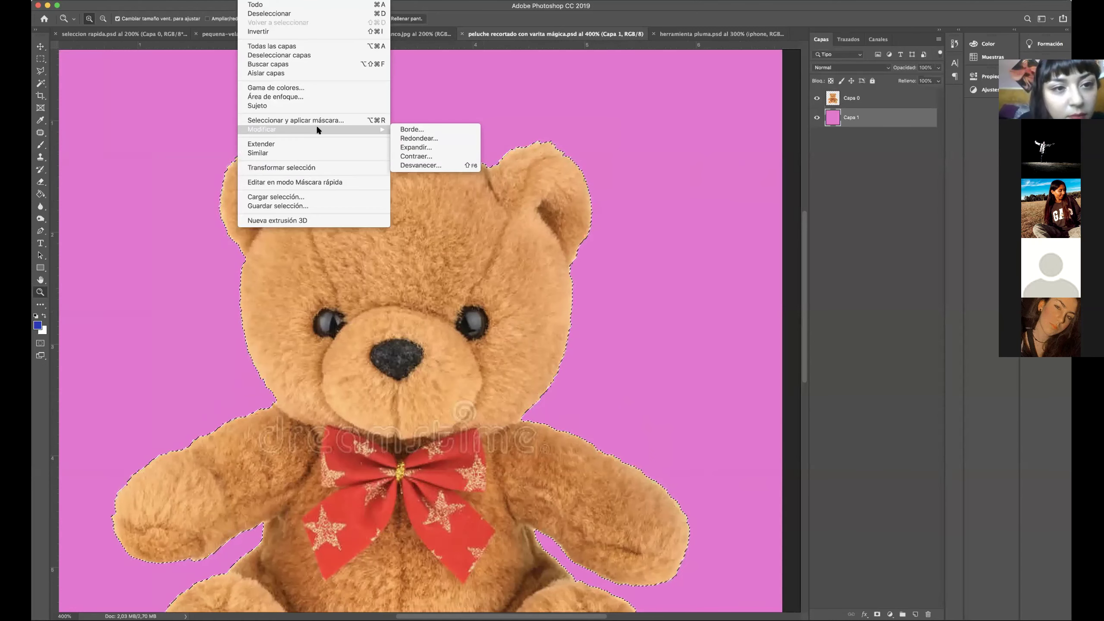
{"action": "left_click", "coordinate": [417, 156]}
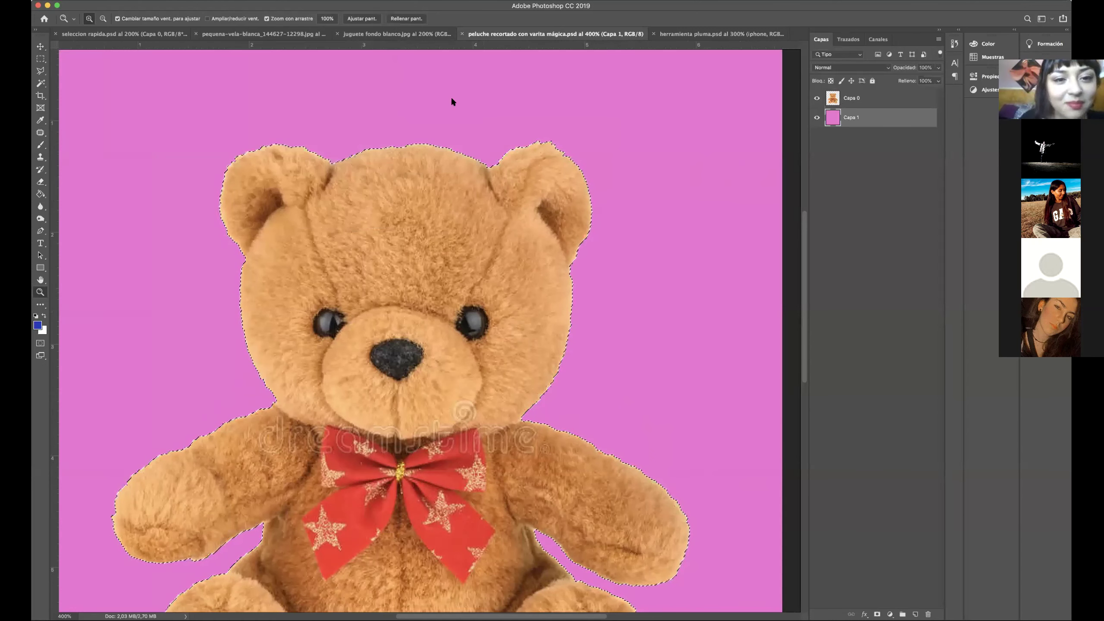
{"action": "key", "text": "Return"}
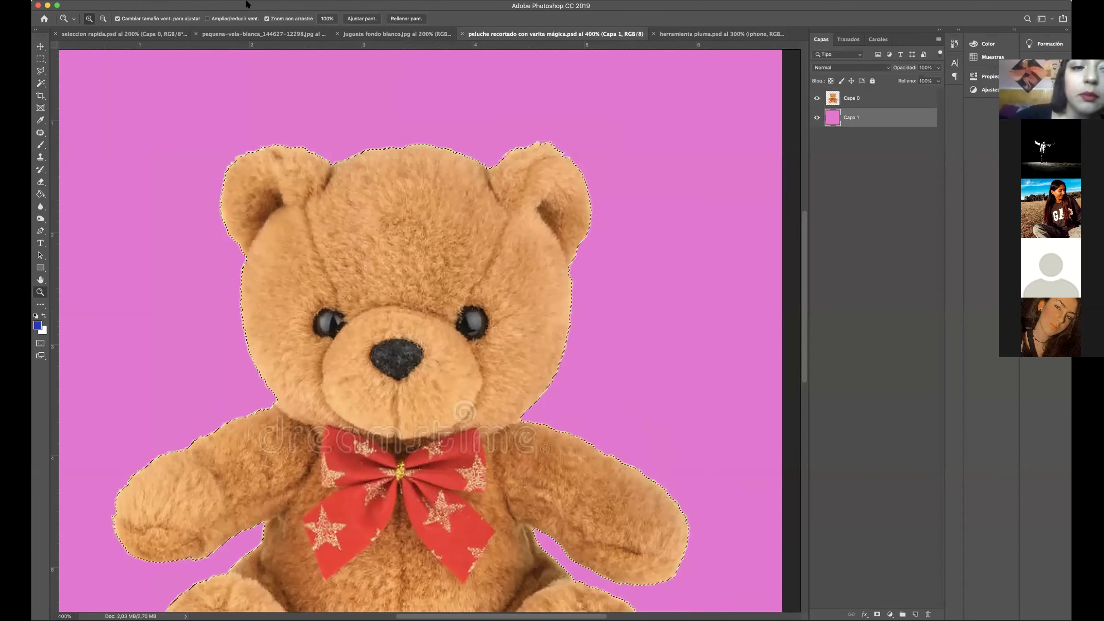
{"action": "left_click", "coordinate": [254, 1]}
{"action": "left_click", "coordinate": [286, 35]}
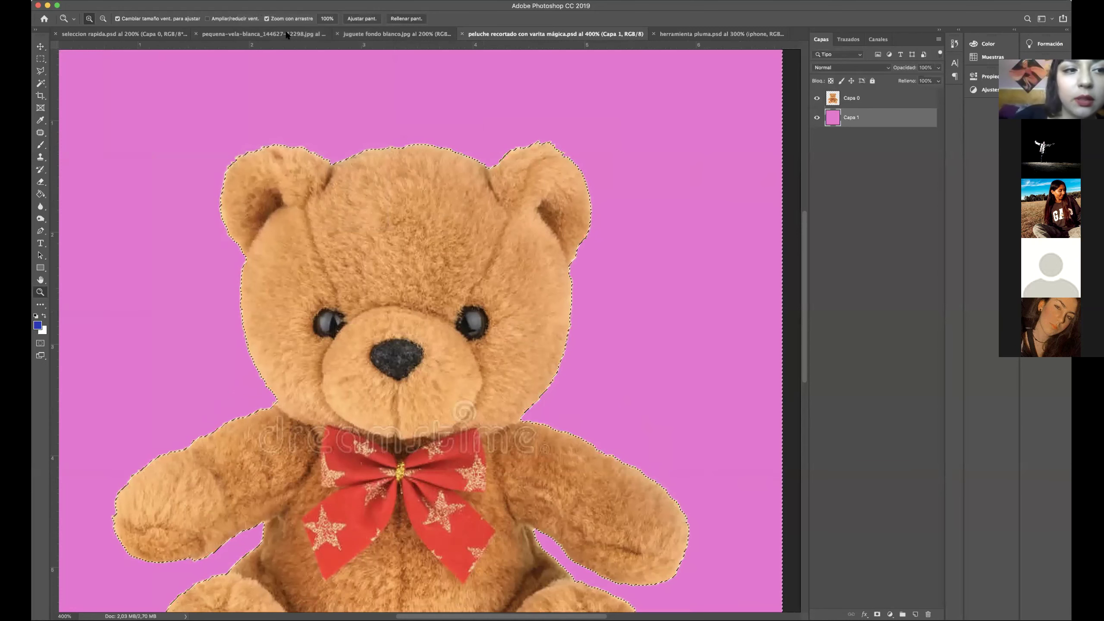
Try to clear the inverted selection around the teddy bear on Capa 0, inspect the bear's edges, and undo the deletion.
{"action": "key", "text": "BackSpace"}
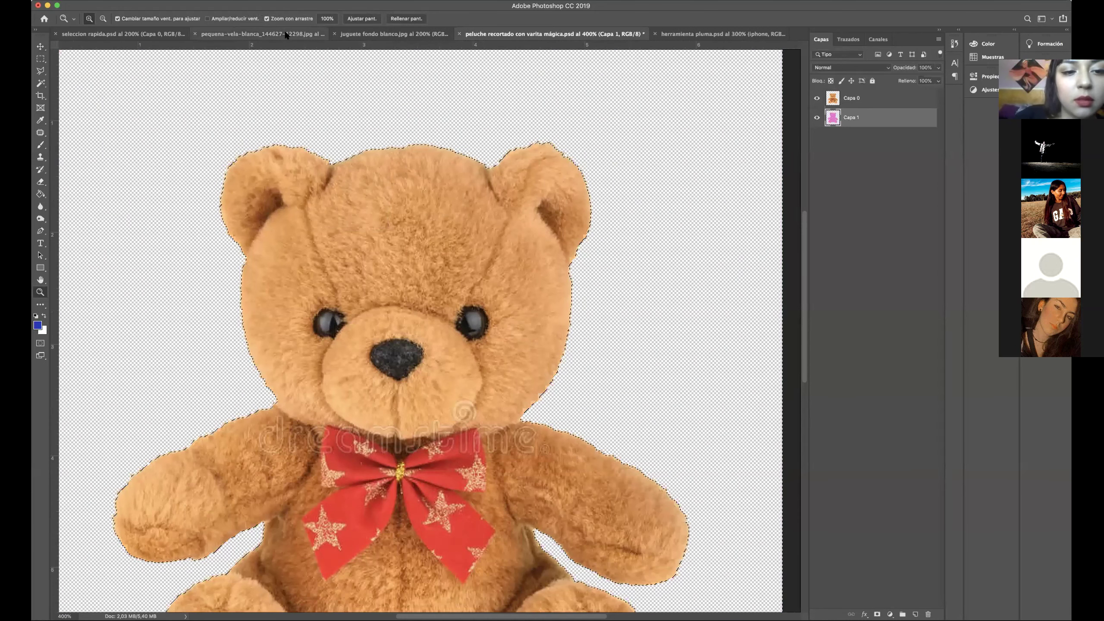
{"action": "key", "text": "super+z"}
{"action": "left_click", "coordinate": [851, 98]}
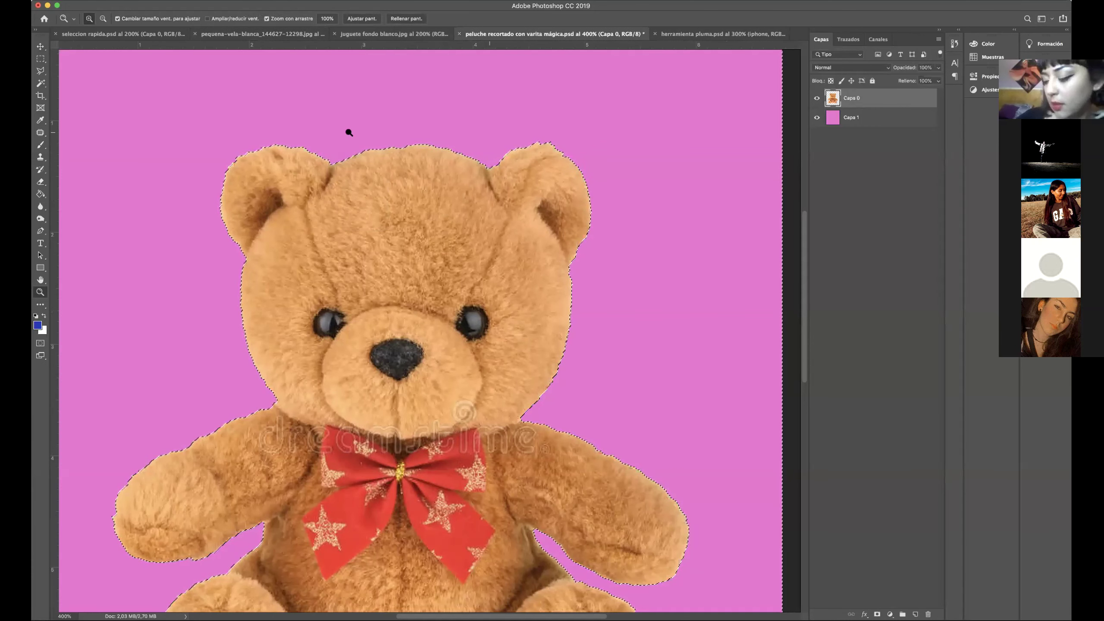
{"action": "left_click", "coordinate": [40, 58]}
{"action": "left_click", "coordinate": [269, 157]}
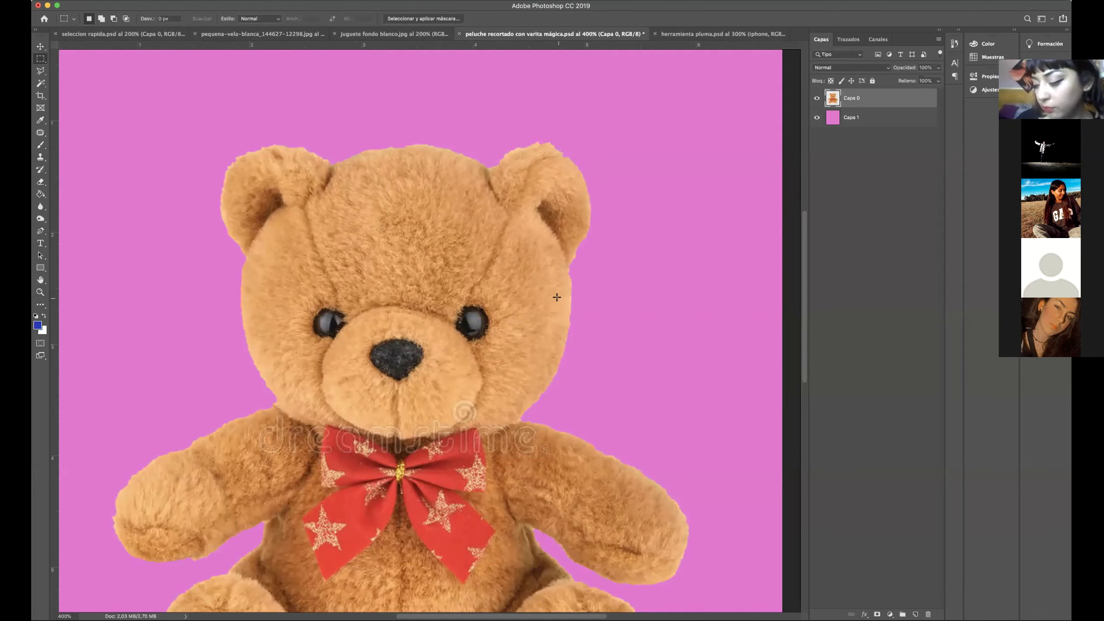
{"action": "scroll", "coordinate": [557, 297], "scroll_direction": "down", "scroll_amount": 10}
{"action": "scroll", "coordinate": [557, 297], "scroll_direction": "down", "scroll_amount": 4}
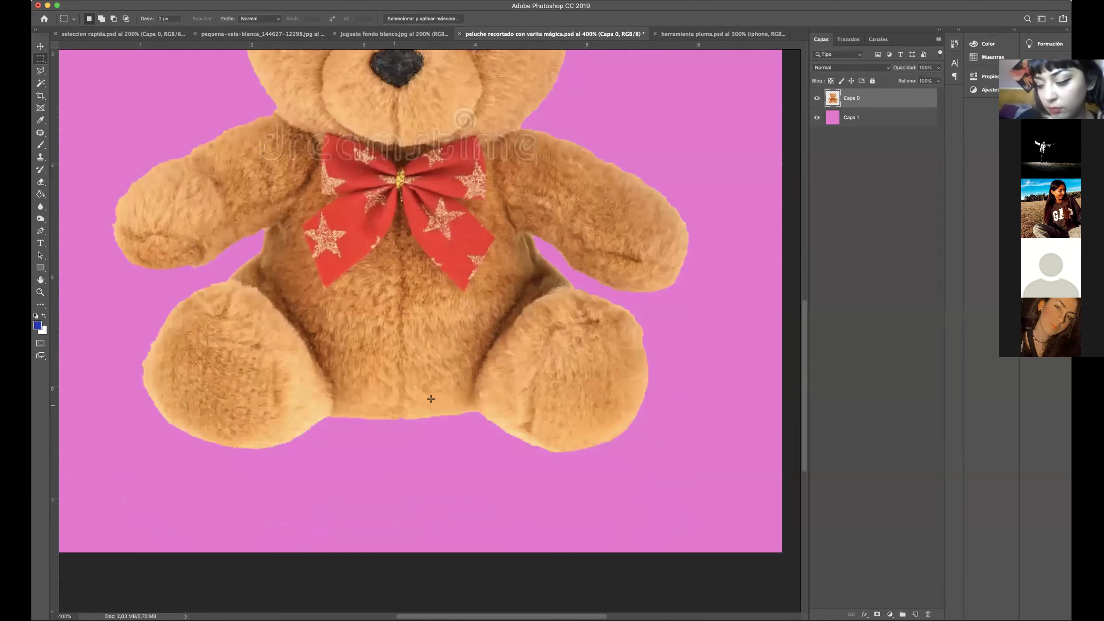
{"action": "scroll", "coordinate": [461, 331], "scroll_direction": "up", "scroll_amount": 7}
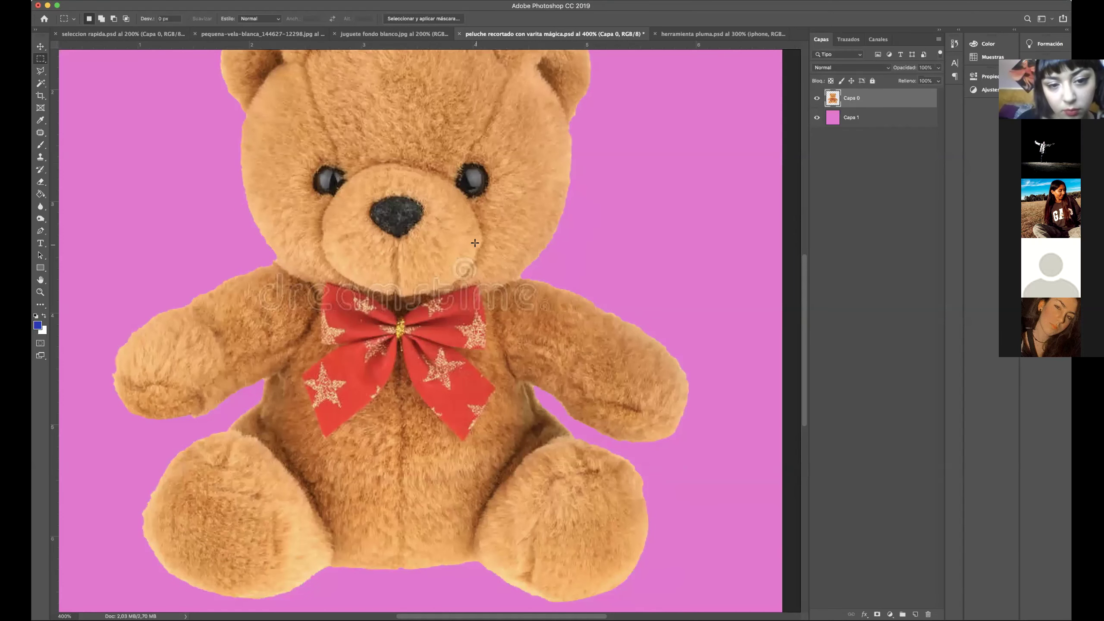
{"action": "key", "text": "super+shift+d"}
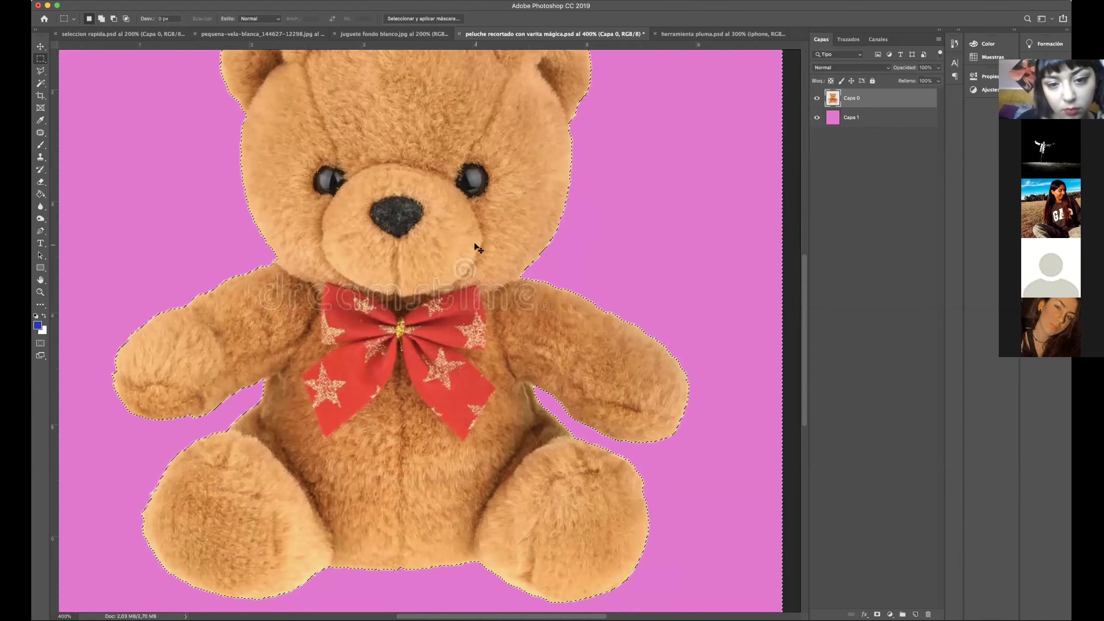
{"action": "key", "text": "super+d"}
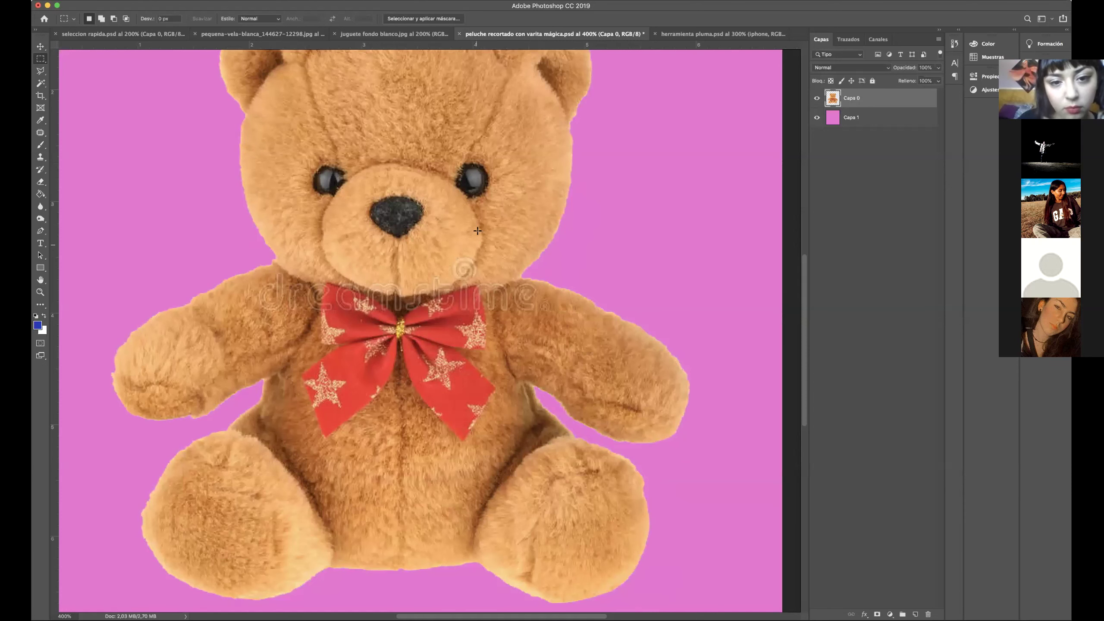
Load the teddy bear outline from Capa 0 as a selection and contract it by 2 pixels.
{"action": "left_click", "coordinate": [832, 98], "text": "super"}
{"action": "scroll", "coordinate": [258, 67], "scroll_direction": "up", "scroll_amount": 4}
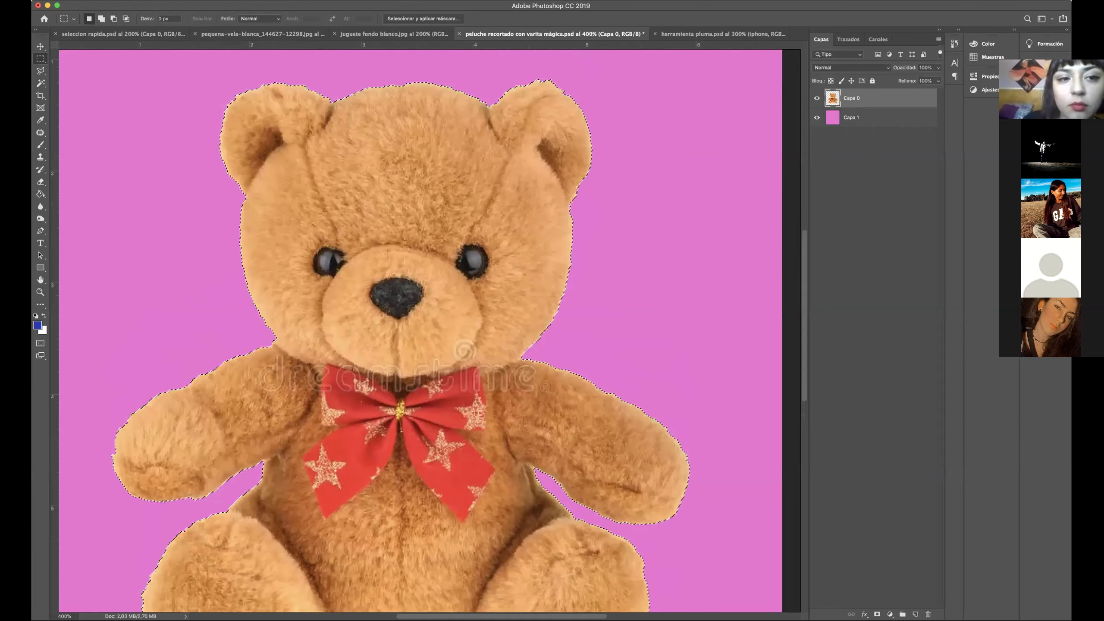
{"action": "left_click", "coordinate": [252, 2]}
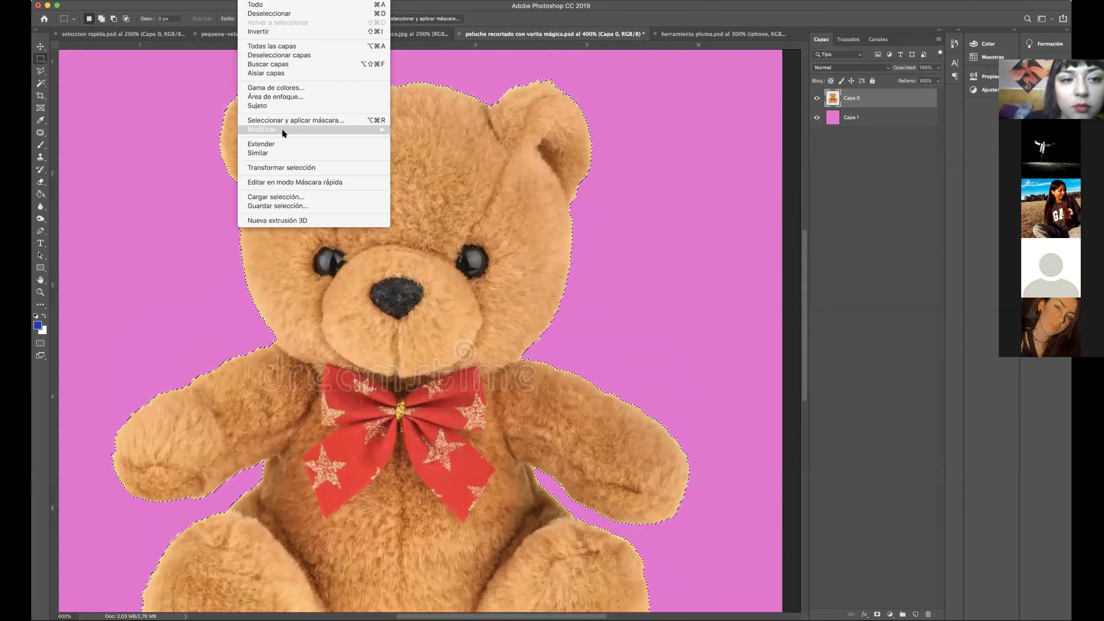
{"action": "mouse_move", "coordinate": [283, 130]}
{"action": "left_click", "coordinate": [409, 148]}
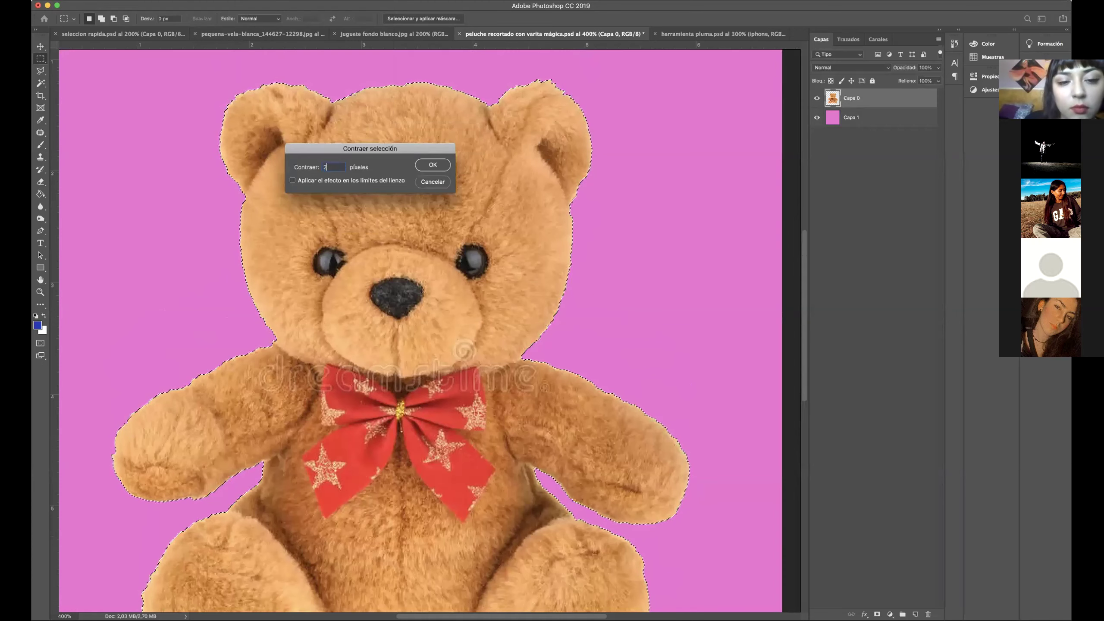
{"action": "scroll", "coordinate": [391, 161], "scroll_direction": "down", "scroll_amount": 1}
{"action": "left_click", "coordinate": [433, 164]}
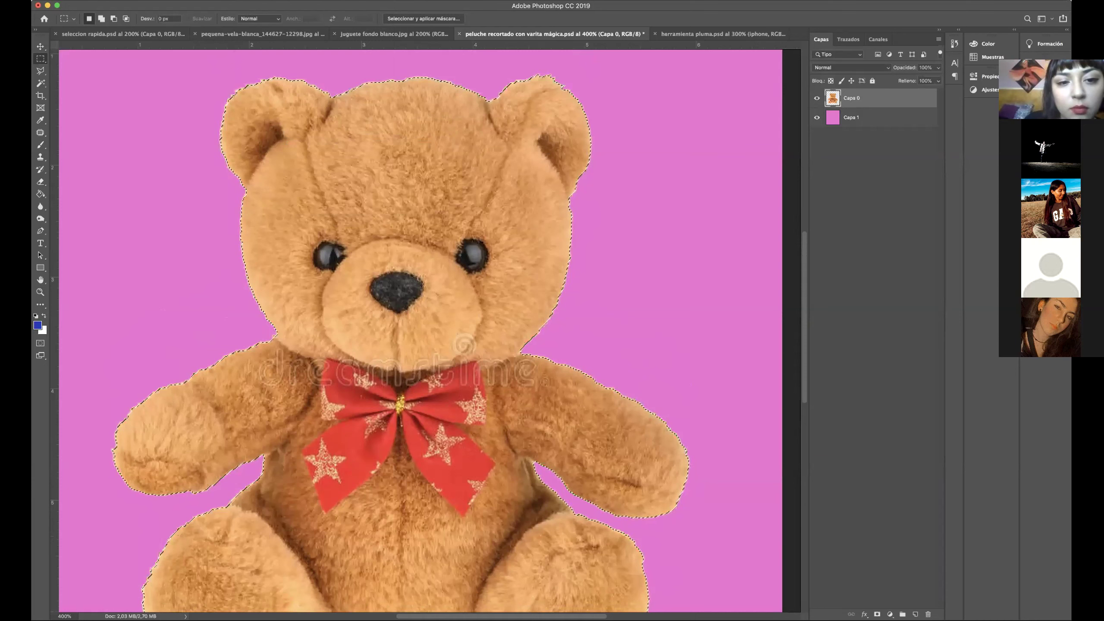
Invert the selection to trim the fringe around the teddy bear on Capa 0, deselect, and check the cut-out's edges.
{"action": "left_click", "coordinate": [243, 2]}
{"action": "left_click", "coordinate": [259, 31]}
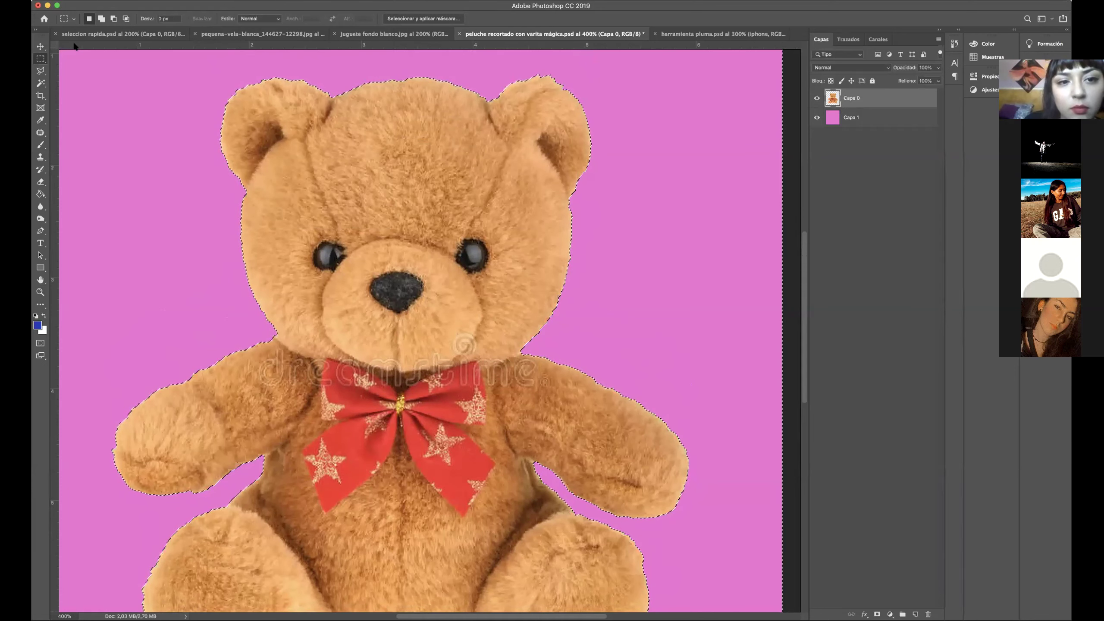
{"action": "left_click", "coordinate": [447, 155]}
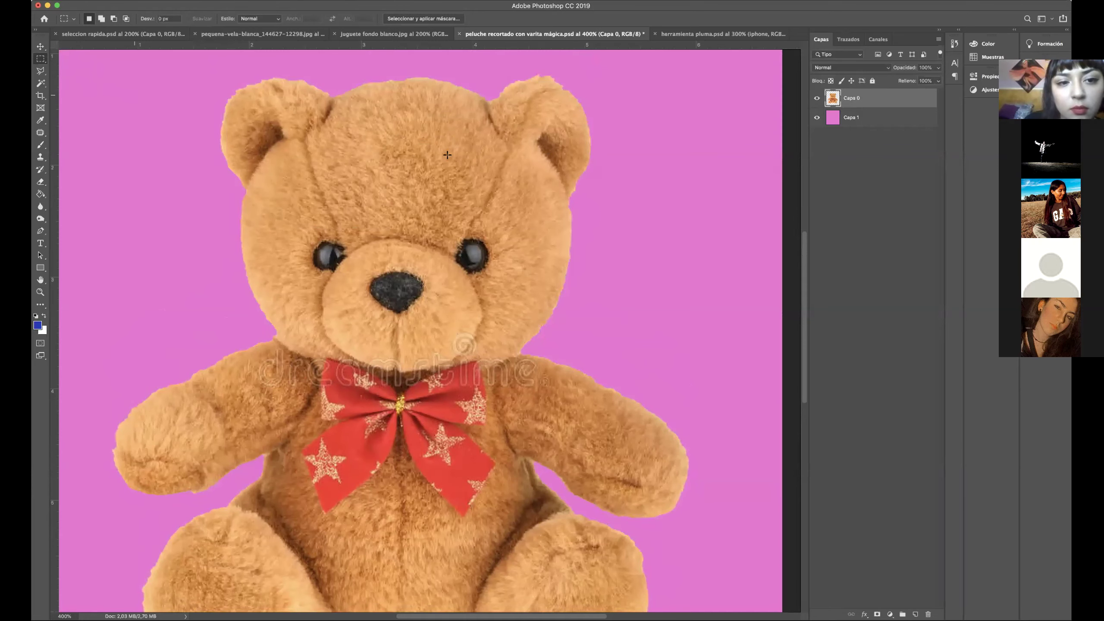
{"action": "scroll", "coordinate": [517, 202], "scroll_direction": "down", "scroll_amount": 5}
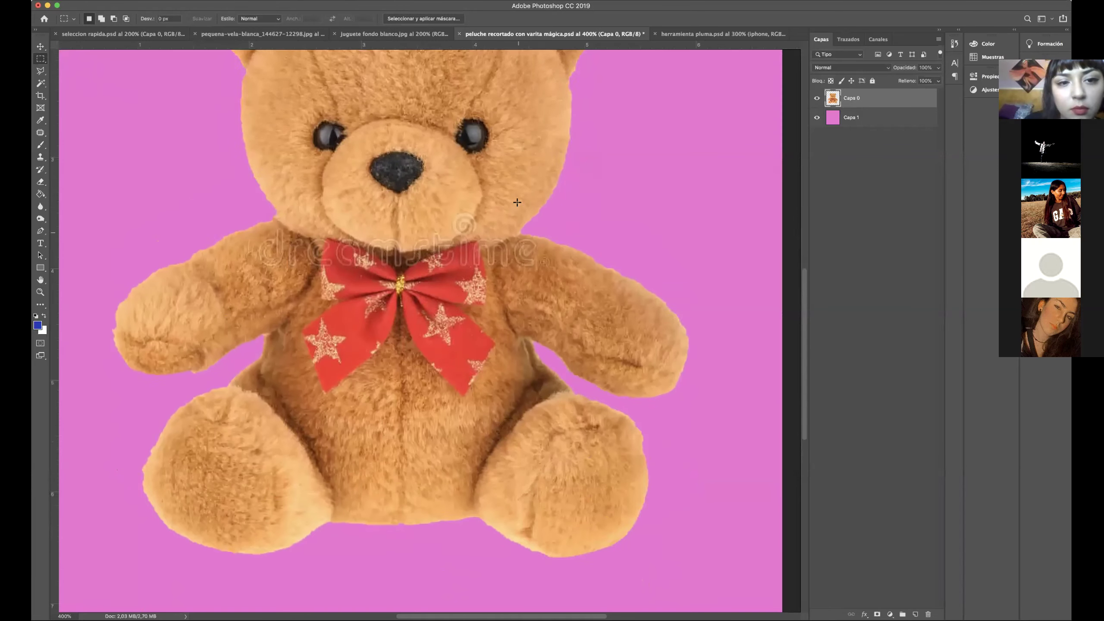
{"action": "scroll", "coordinate": [516, 202], "scroll_direction": "up", "scroll_amount": 3}
{"action": "scroll", "coordinate": [517, 203], "scroll_direction": "up", "scroll_amount": 1}
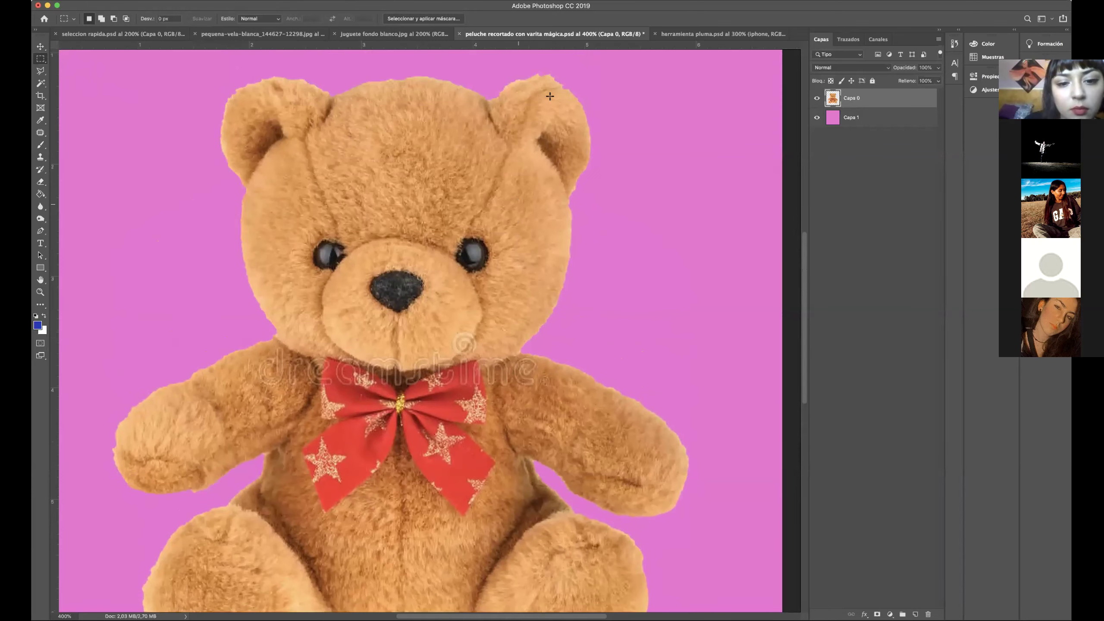
In herramienta pluma.psd, move the red Capa 1 layer below the phone layer Capa 0.
{"action": "left_click", "coordinate": [694, 35]}
{"action": "left_click", "coordinate": [40, 46]}
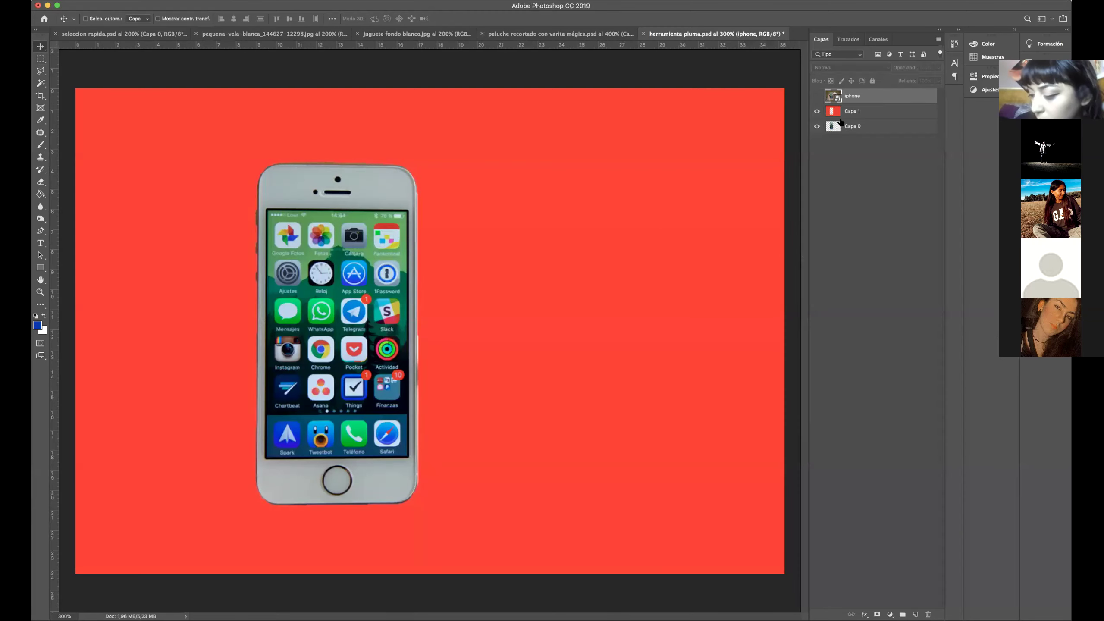
{"action": "left_click", "coordinate": [851, 125]}
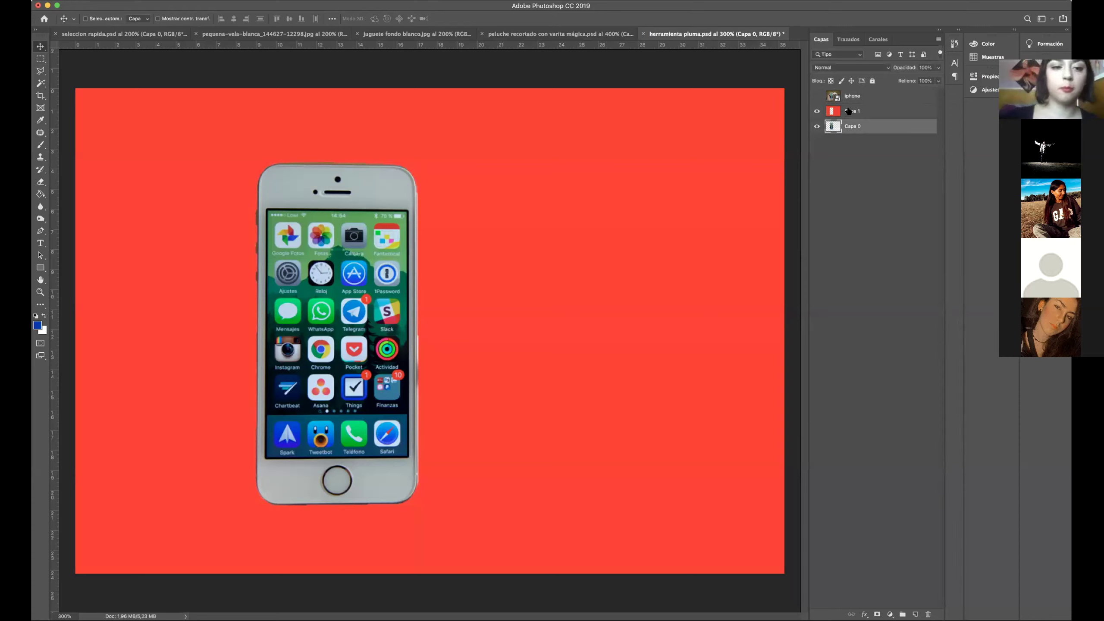
{"action": "left_click", "coordinate": [849, 112]}
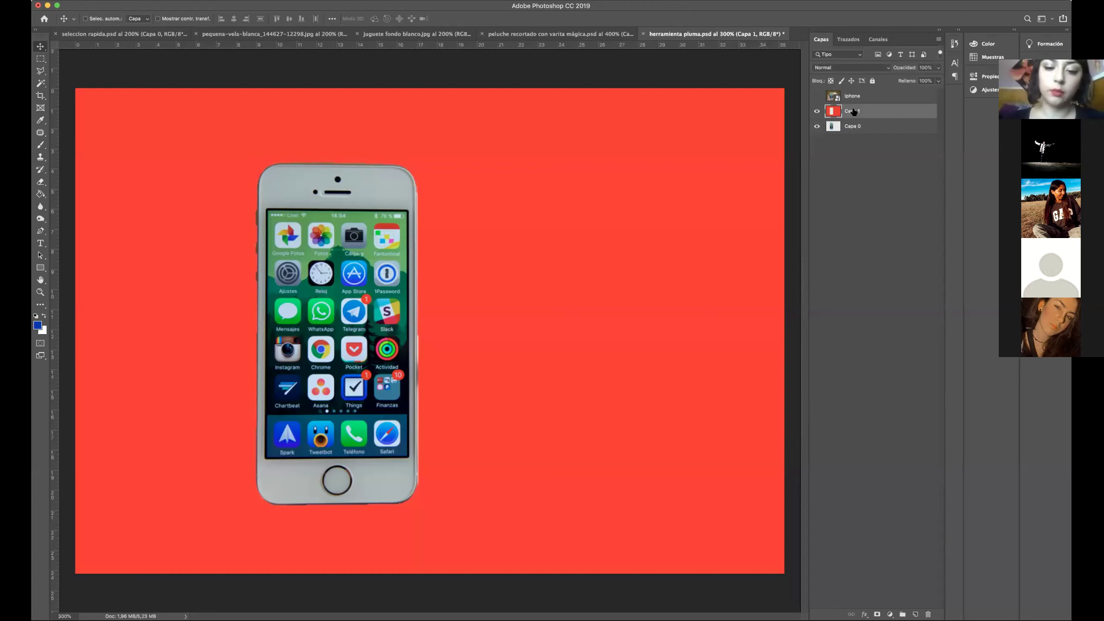
{"action": "left_click_drag", "start_coordinate": [855, 111], "coordinate": [848, 133]}
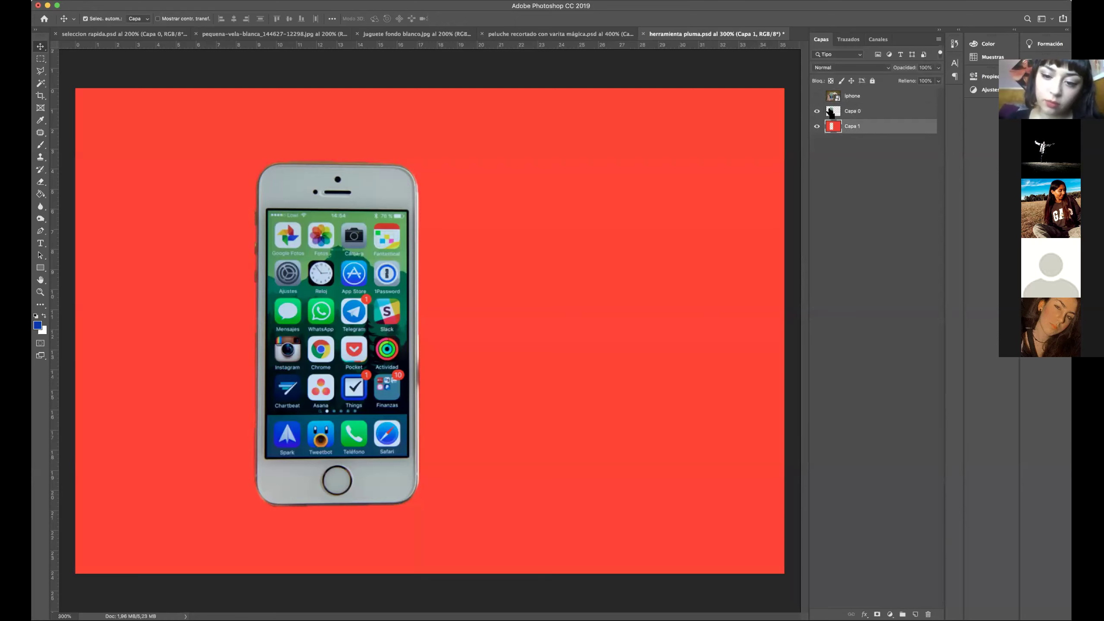
Load the phone outline from Capa 0 as a selection, hide Capa 0 to examine the red Capa 1, and deselect.
{"action": "left_click", "coordinate": [830, 111], "text": "super"}
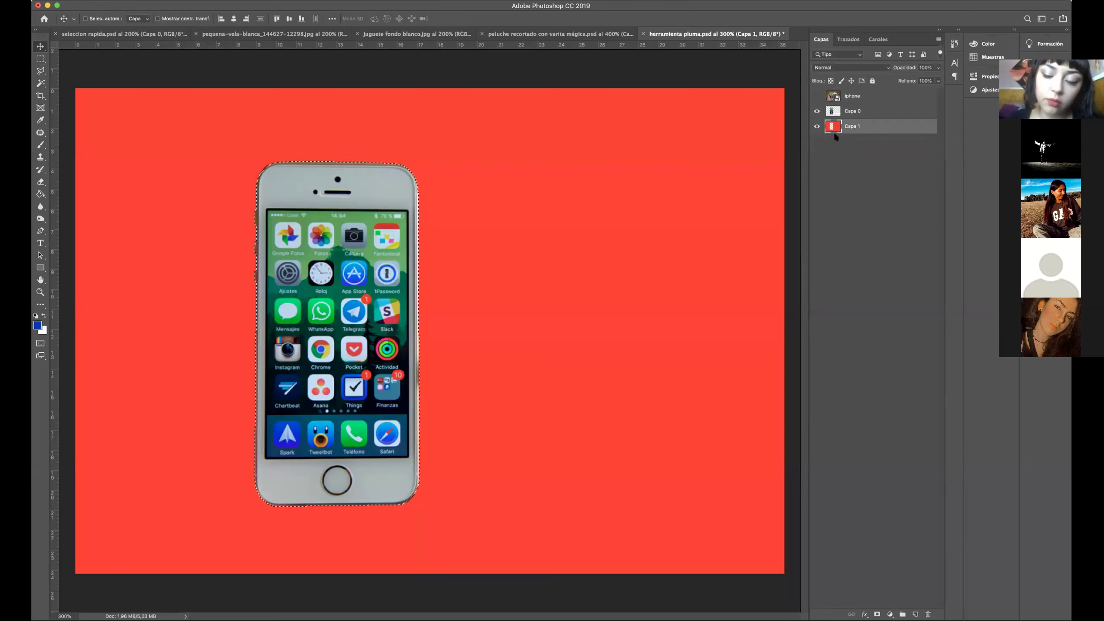
{"action": "left_click", "coordinate": [816, 111]}
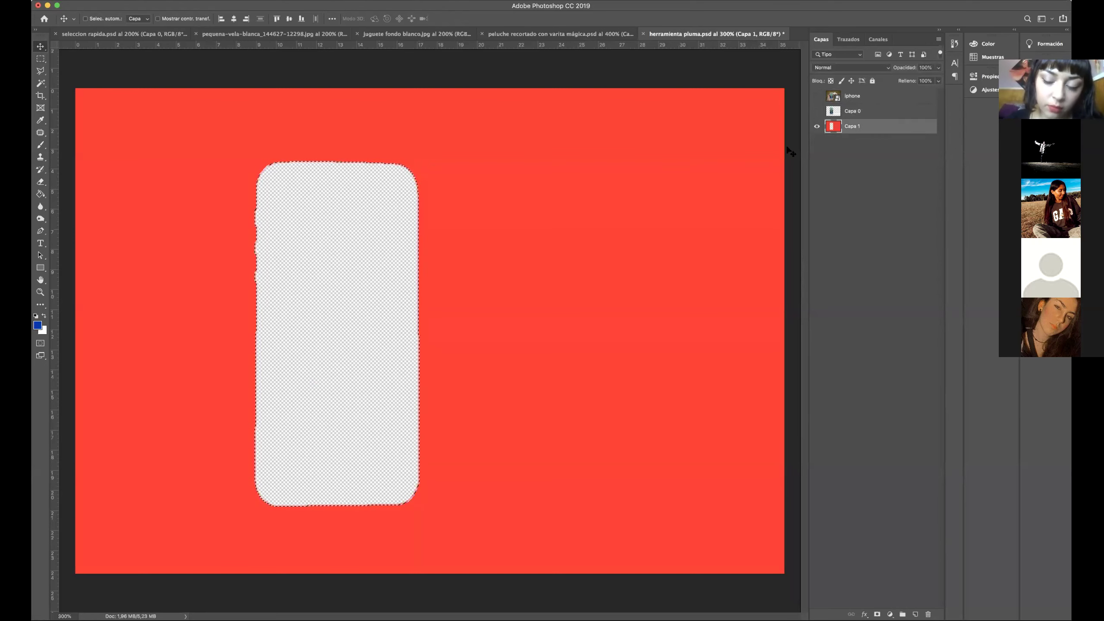
{"action": "left_click", "coordinate": [40, 59]}
{"action": "left_click", "coordinate": [113, 99]}
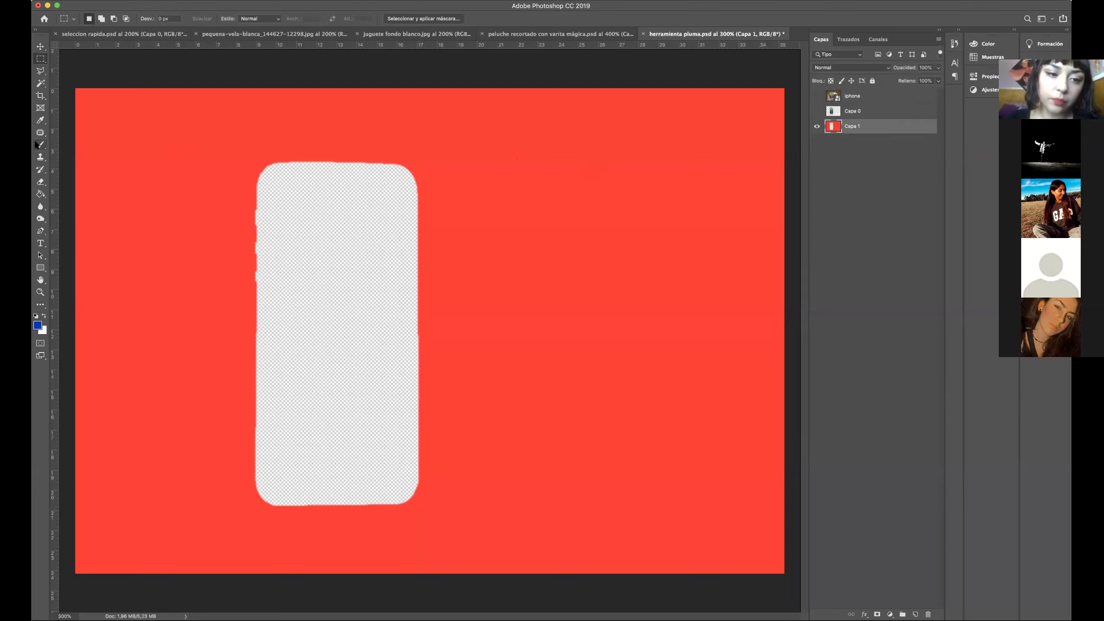
Sample the red of Capa 1 with the Eyedropper and fill its phone-shaped hole using the Paint Bucket.
{"action": "left_click", "coordinate": [41, 121]}
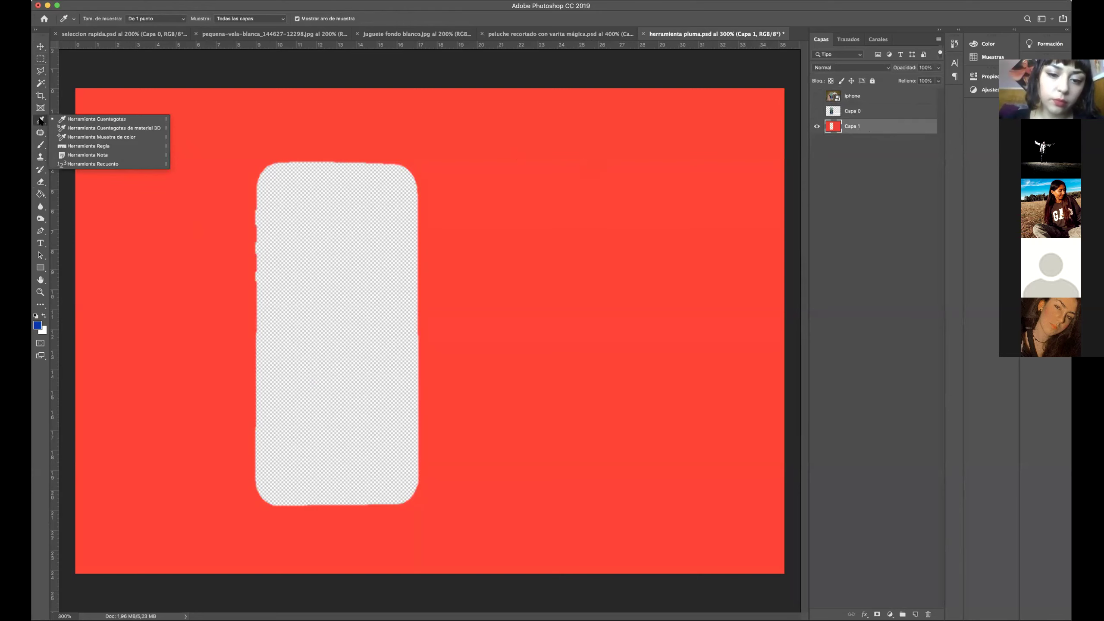
{"action": "left_click", "coordinate": [41, 121]}
{"action": "left_click", "coordinate": [541, 158]}
{"action": "left_click", "coordinate": [38, 194]}
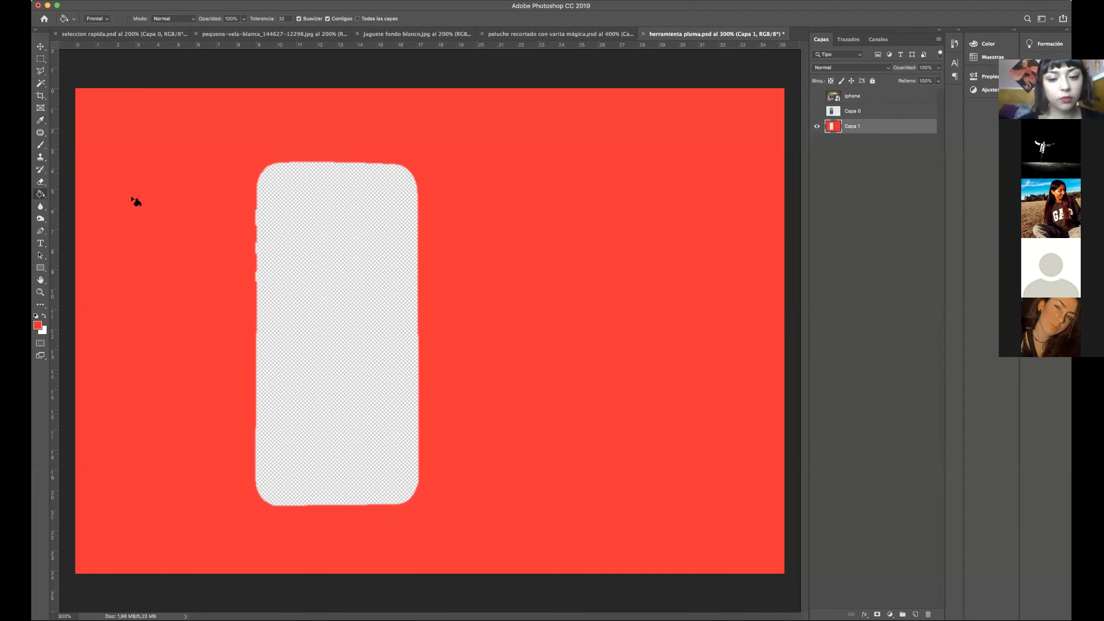
{"action": "left_click", "coordinate": [386, 218]}
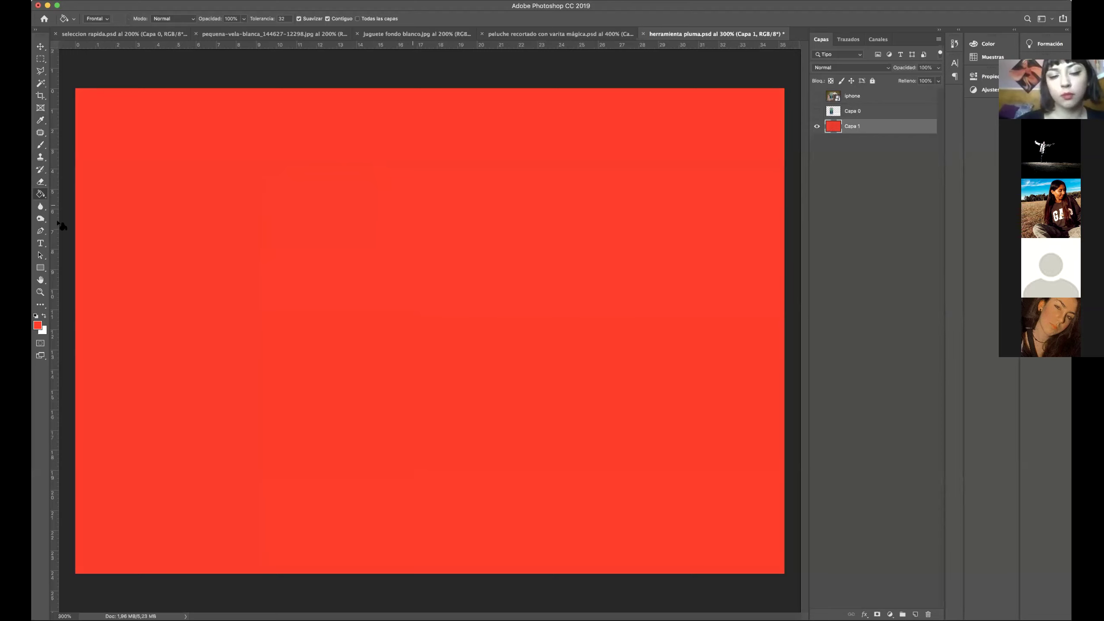
Toggle the visibility of the phone layer Capa 0 repeatedly to compare it with the filled red background.
{"action": "left_click", "coordinate": [40, 58]}
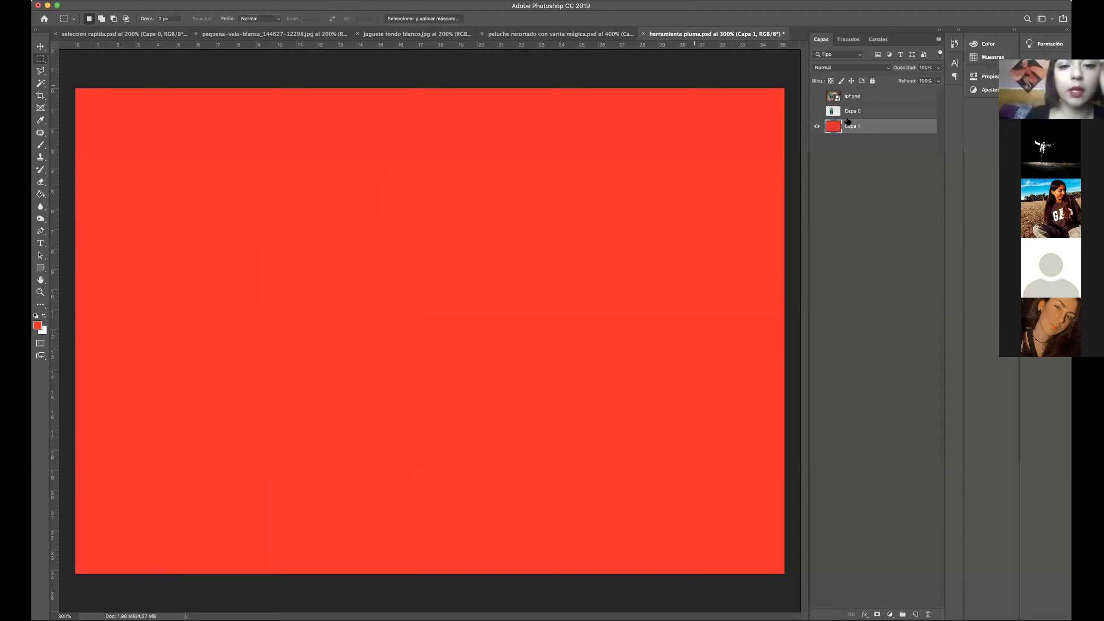
{"action": "left_click", "coordinate": [817, 112]}
{"action": "left_click", "coordinate": [817, 112]}
{"action": "left_click", "coordinate": [817, 112]}
{"action": "left_click", "coordinate": [817, 111]}
{"action": "left_click", "coordinate": [817, 112]}
{"action": "left_click", "coordinate": [817, 112]}
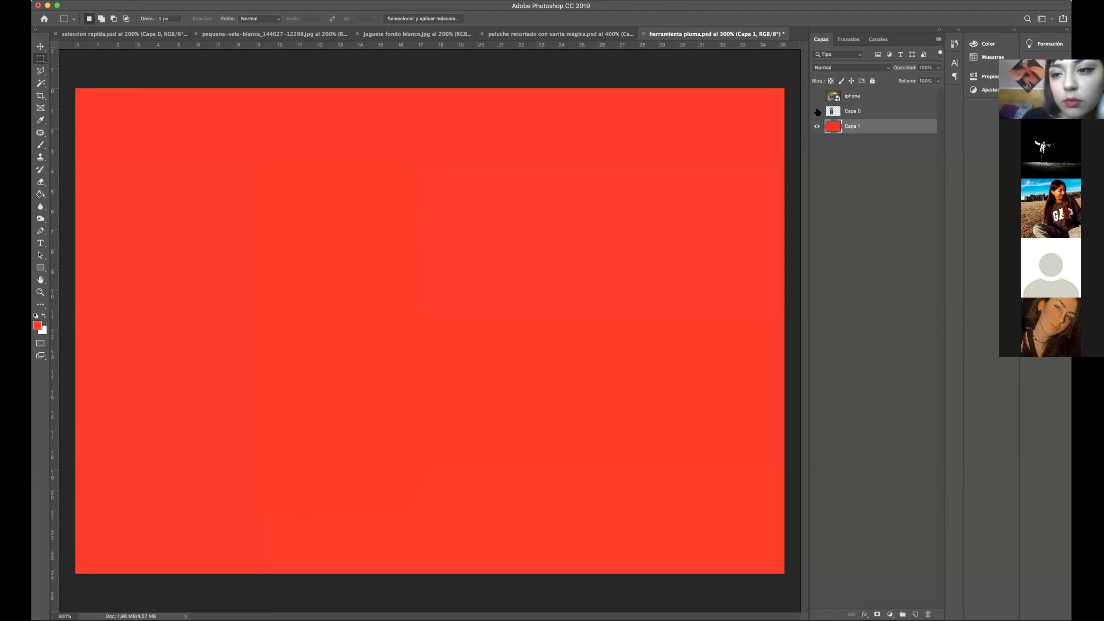
{"action": "left_click", "coordinate": [811, 113]}
{"action": "left_click", "coordinate": [812, 113]}
{"action": "left_click", "coordinate": [812, 113]}
{"action": "left_click", "coordinate": [811, 115]}
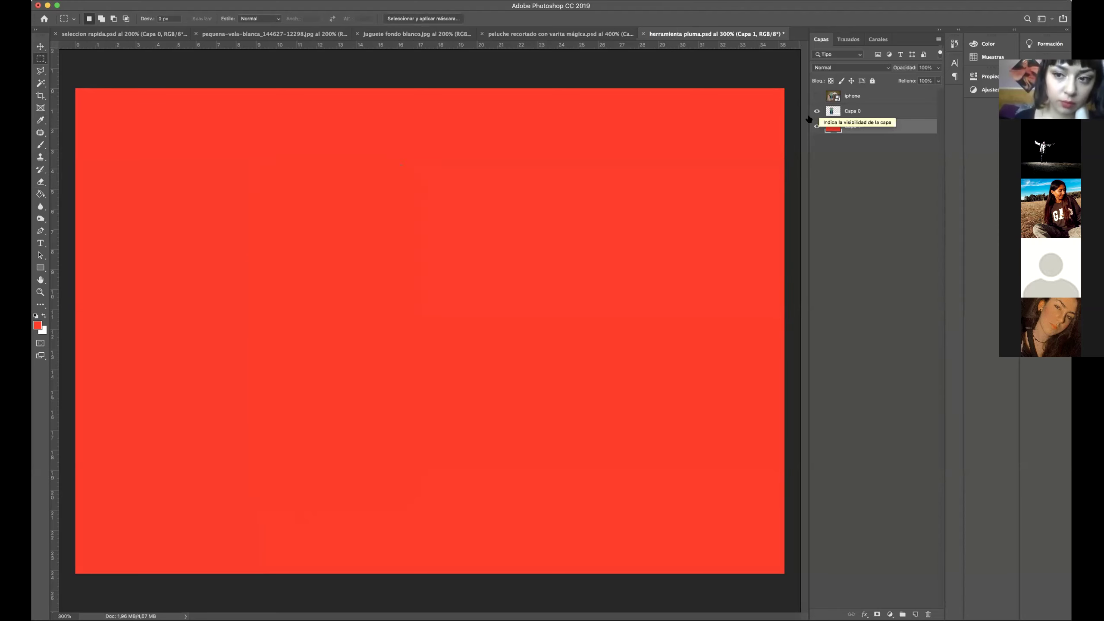
{"action": "left_click", "coordinate": [811, 115]}
{"action": "left_click", "coordinate": [811, 115]}
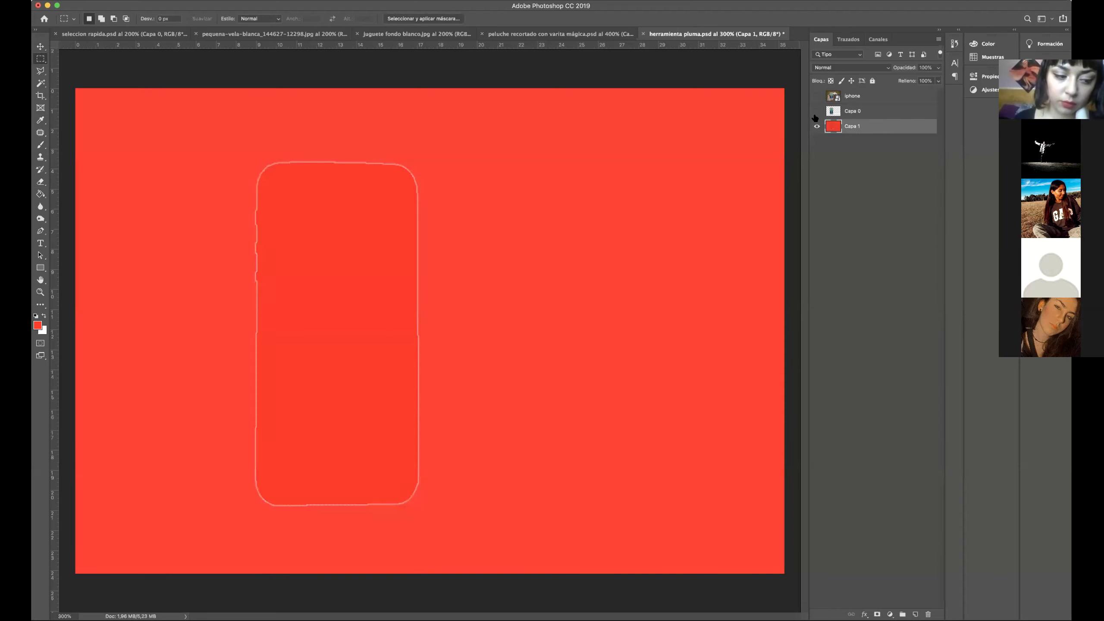
Undo the red fill on Capa 1 and show the phone layer Capa 0 again.
{"action": "key", "text": "Delete"}
{"action": "left_click", "coordinate": [817, 112]}
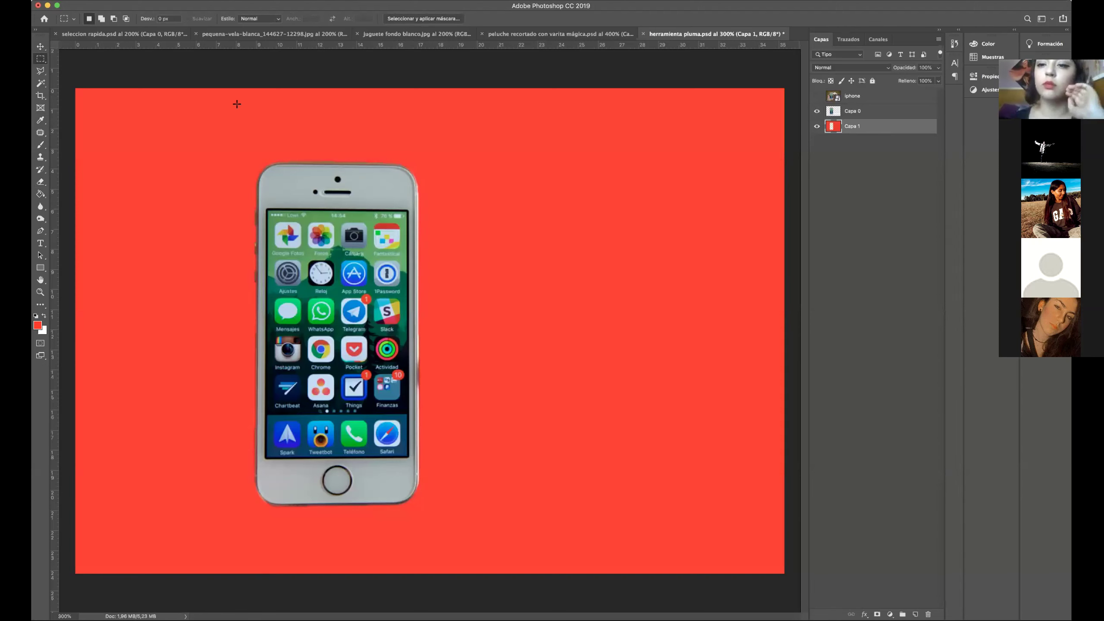
Try moving the red Capa 1 layer sideways away from the phone to expose its cut-out hole, and undo the move.
{"action": "left_click", "coordinate": [41, 46]}
{"action": "left_click_drag", "start_coordinate": [321, 217], "coordinate": [591, 219]}
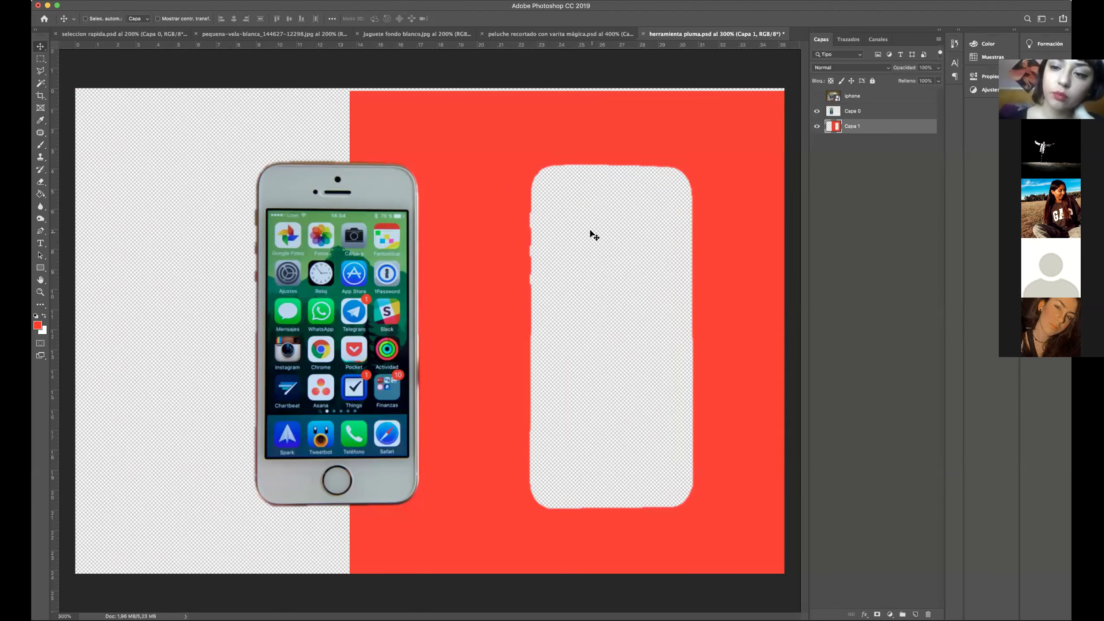
{"action": "key", "text": "super+z"}
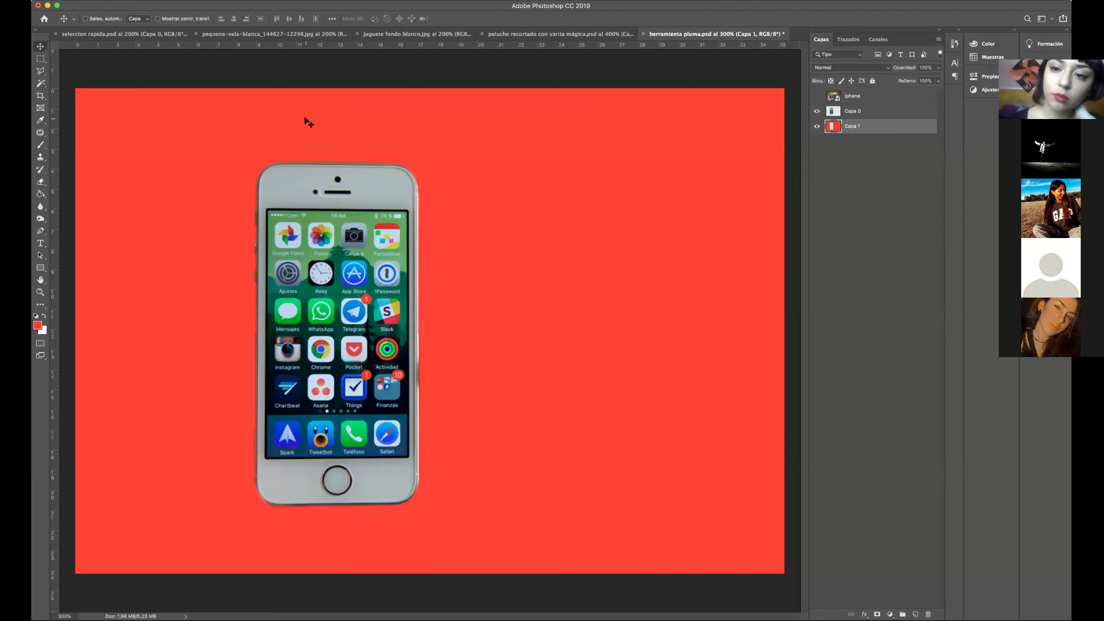
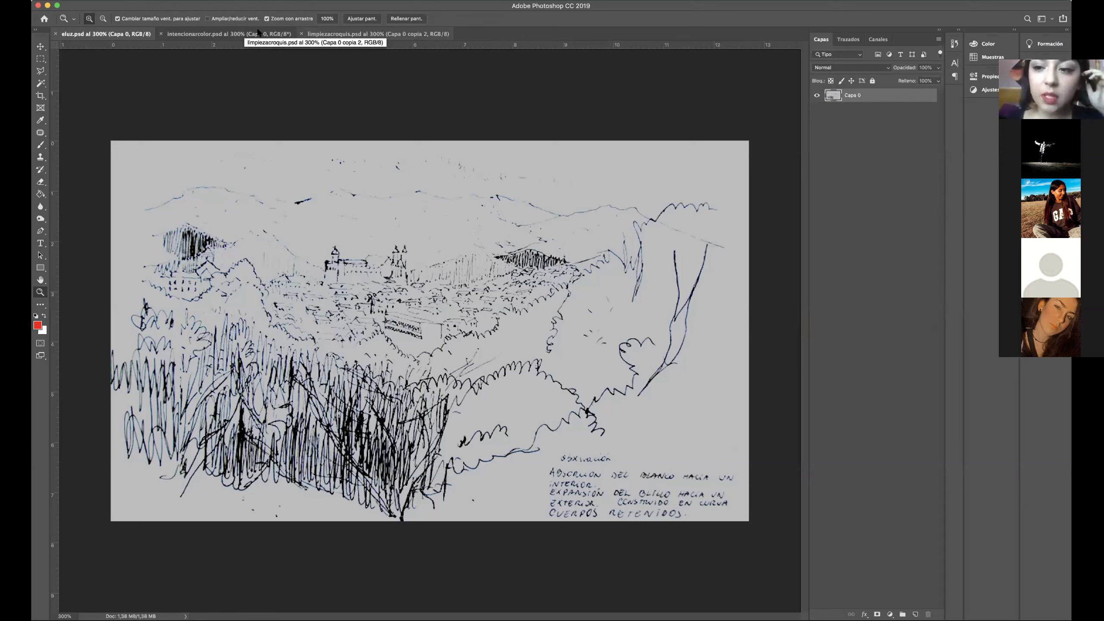
View the seated-figure drawing in croquis retocado.psd at 300%.
{"action": "left_click", "coordinate": [327, 35]}
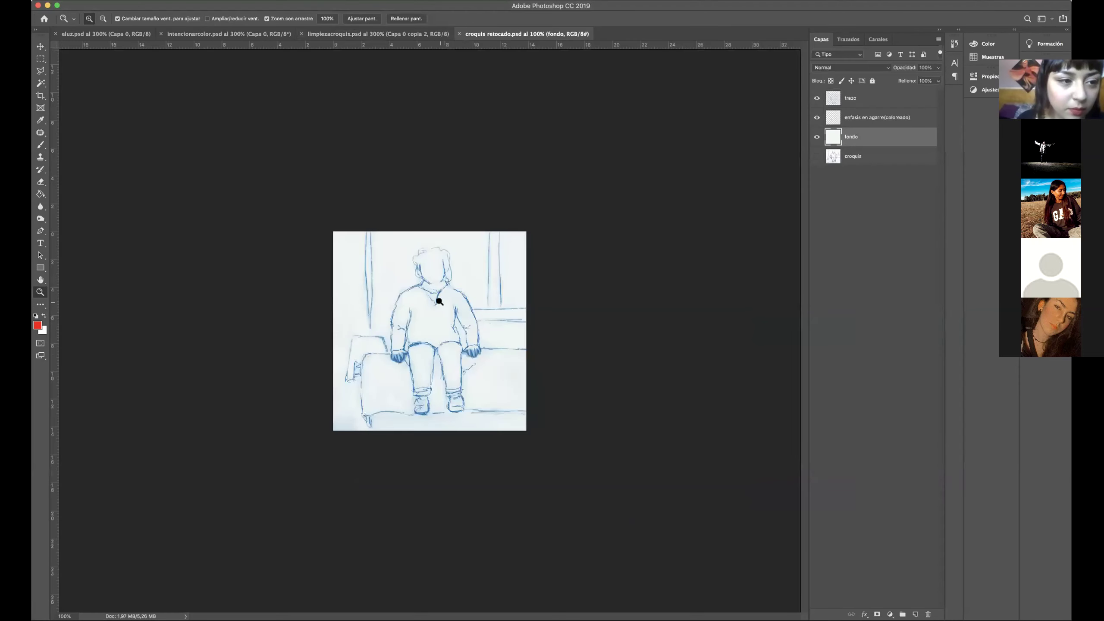
{"action": "left_click", "coordinate": [462, 308]}
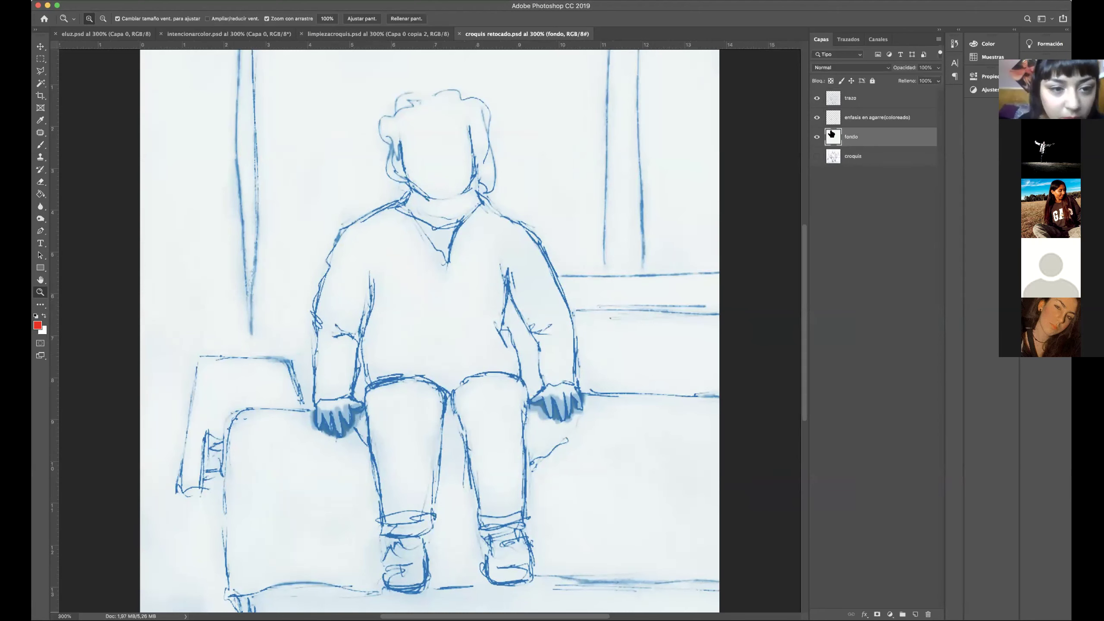
Place the original pencil sketch, croquis original, into croquis retocado.psd as a new layer above fondo.
{"action": "key", "text": "shift+plus"}
{"action": "key", "text": "shift+minus"}
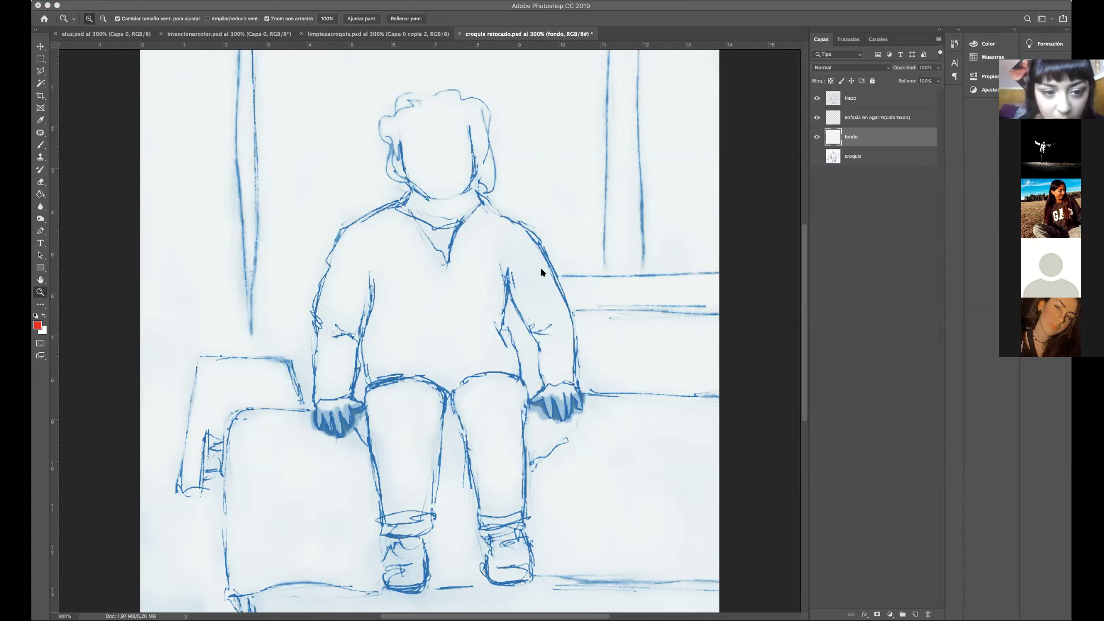
{"action": "left_click_drag", "start_coordinate": [270, 138], "coordinate": [443, 170]}
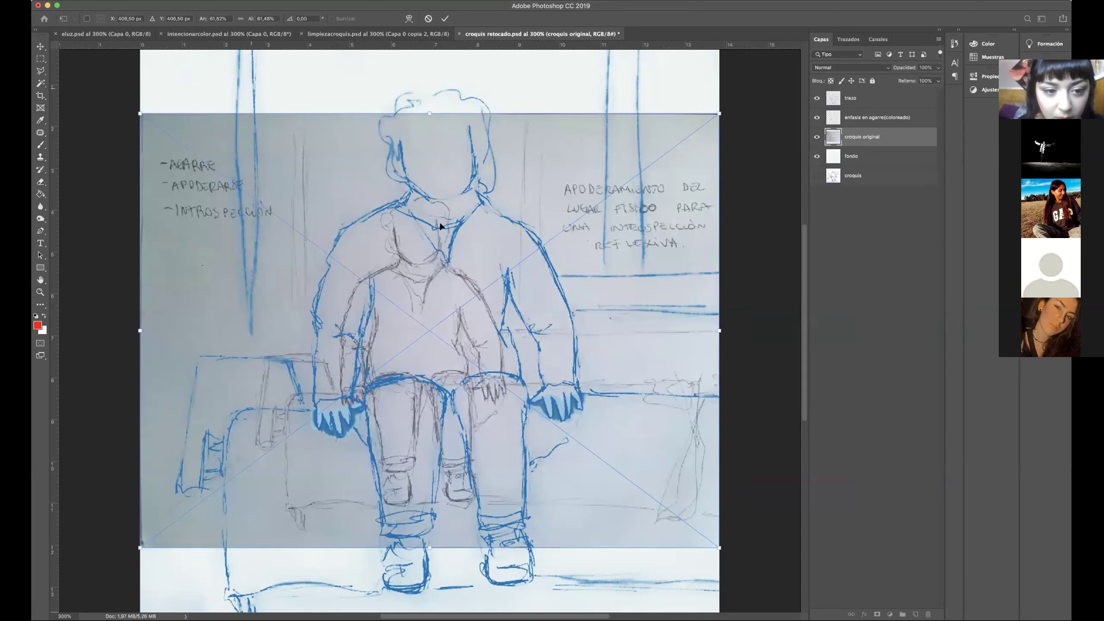
{"action": "key", "text": "Return"}
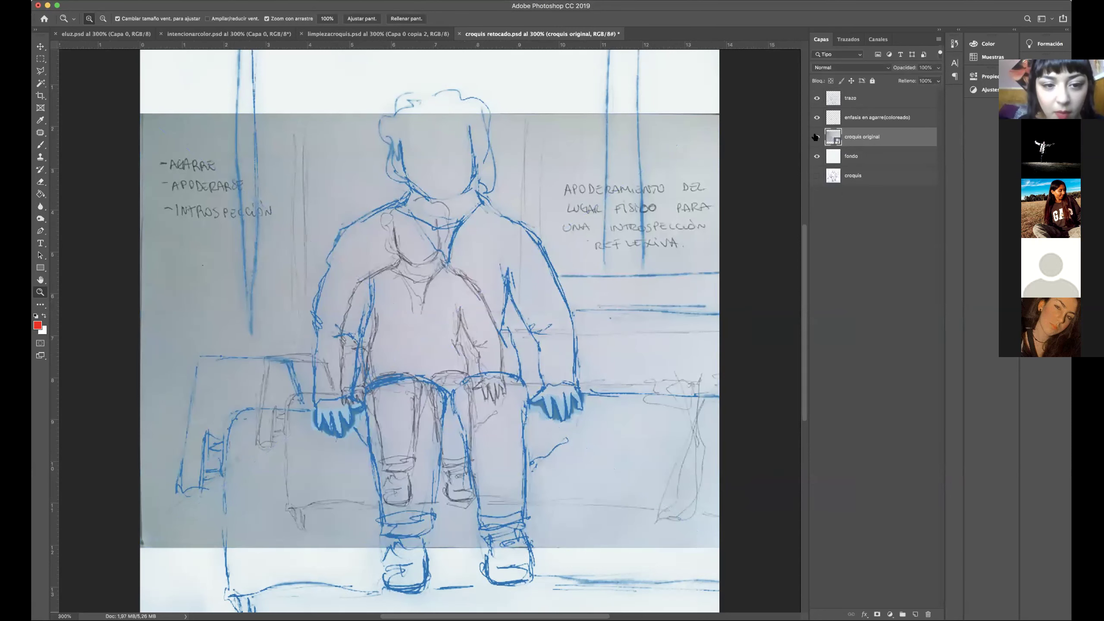
Hide the trazo, enfasis en agarre(coloreado) and fondo layers, show croquis, and view the original pencil sketch at 300%.
{"action": "left_click", "coordinate": [817, 156]}
{"action": "left_click", "coordinate": [816, 175]}
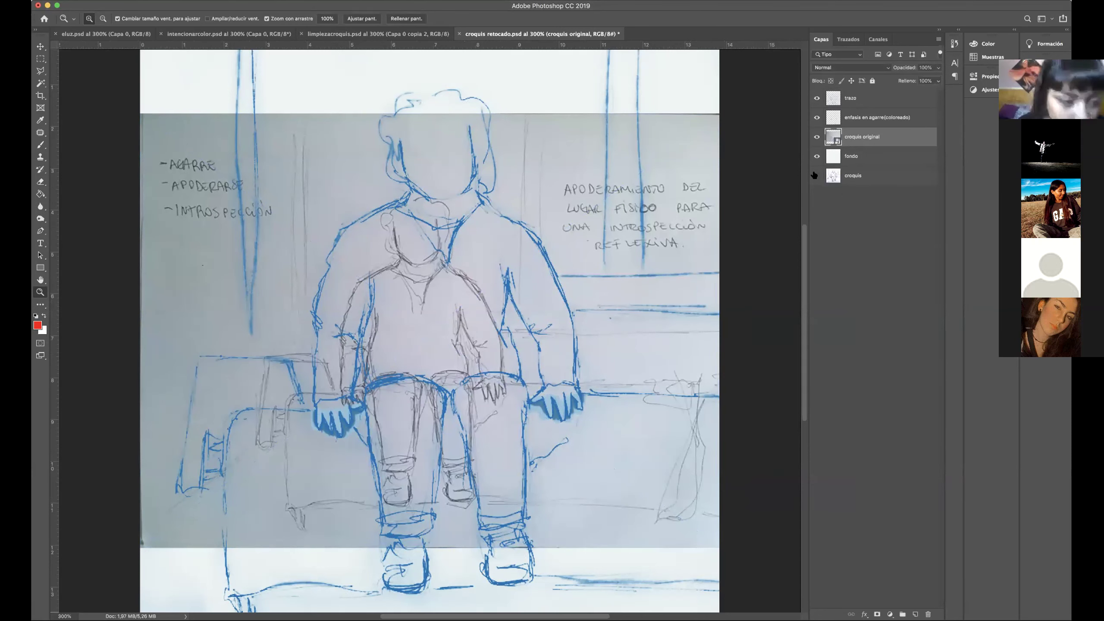
{"action": "left_click", "coordinate": [817, 117]}
{"action": "left_click", "coordinate": [816, 99]}
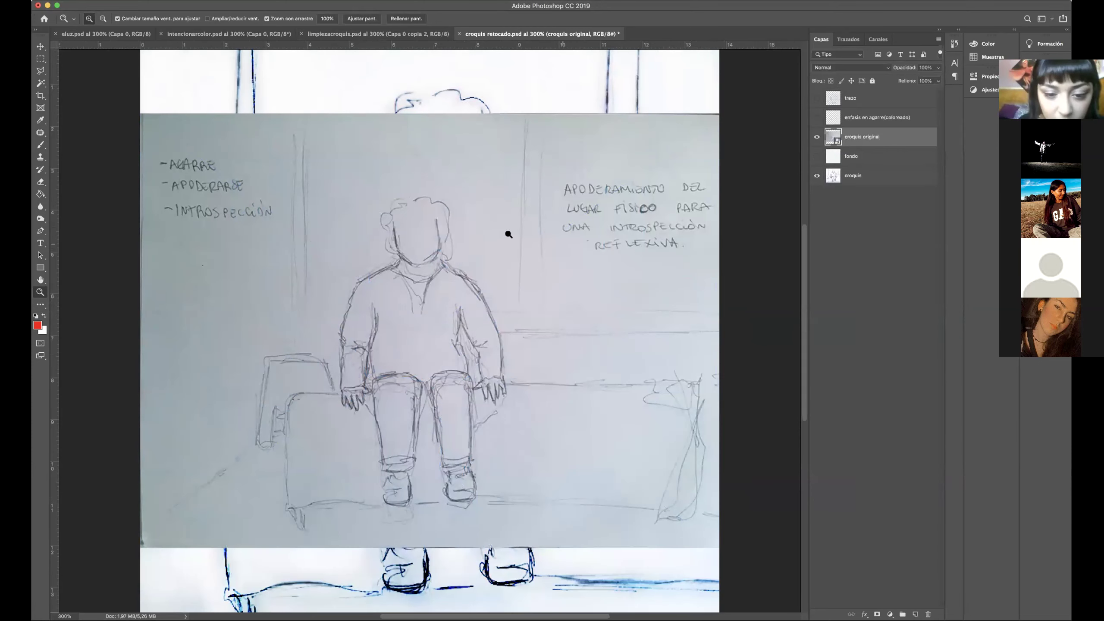
{"action": "left_click", "coordinate": [513, 258], "text": "alt"}
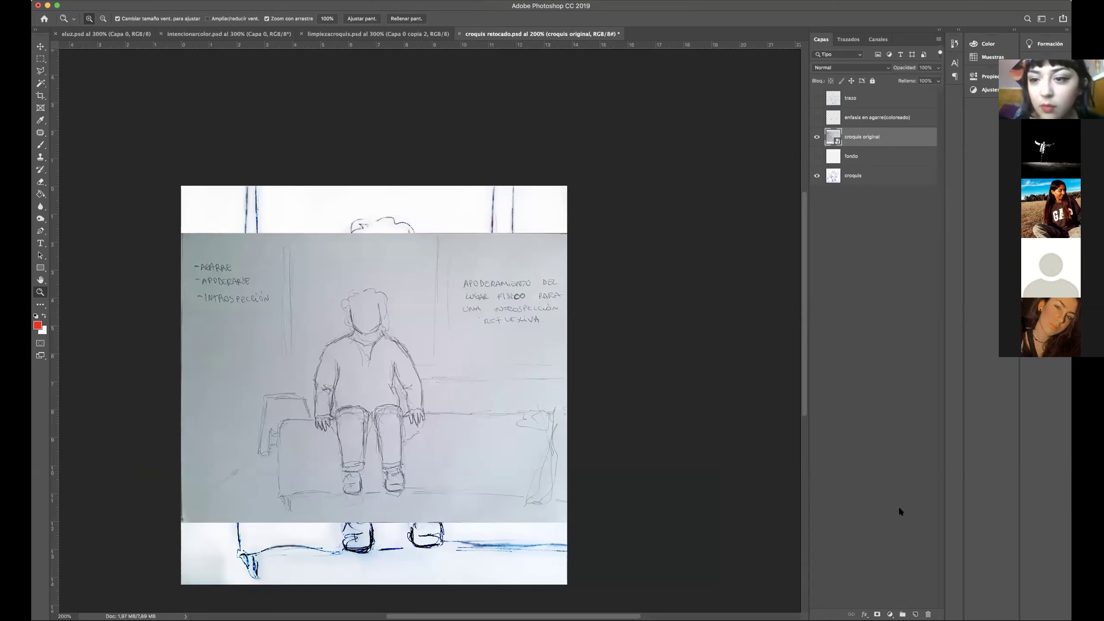
{"action": "left_click", "coordinate": [376, 301]}
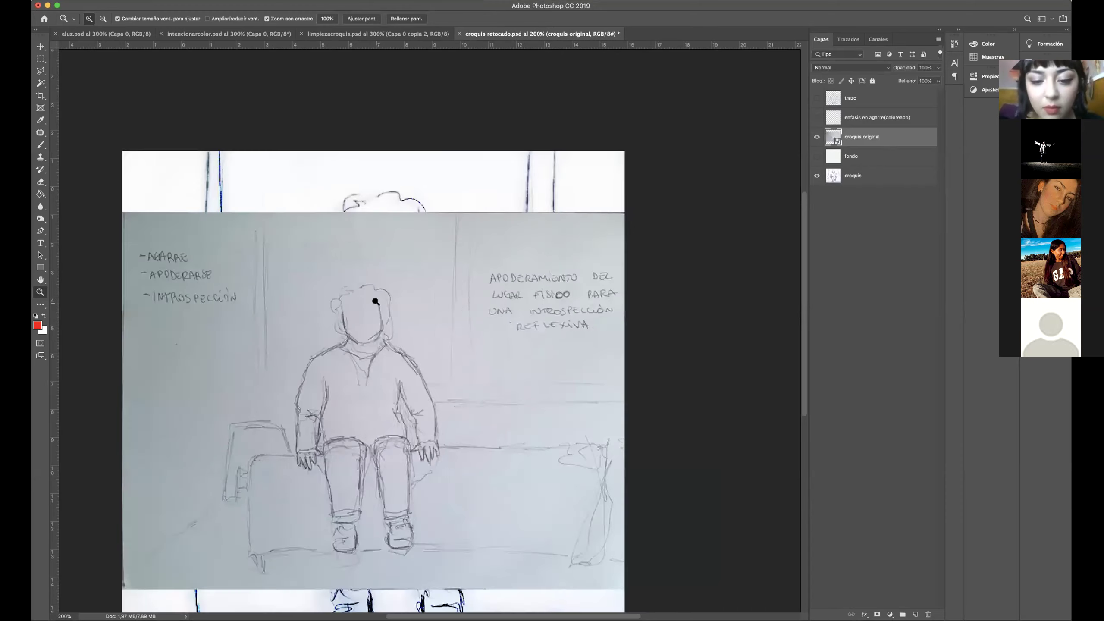
{"action": "left_click", "coordinate": [376, 301]}
{"action": "mouse_move", "coordinate": [457, 290]}
{"action": "left_mouse_down"}
{"action": "mouse_move", "coordinate": [472, 253]}
{"action": "mouse_move", "coordinate": [391, 227]}
{"action": "left_mouse_up"}
{"action": "key", "text": "super+r"}
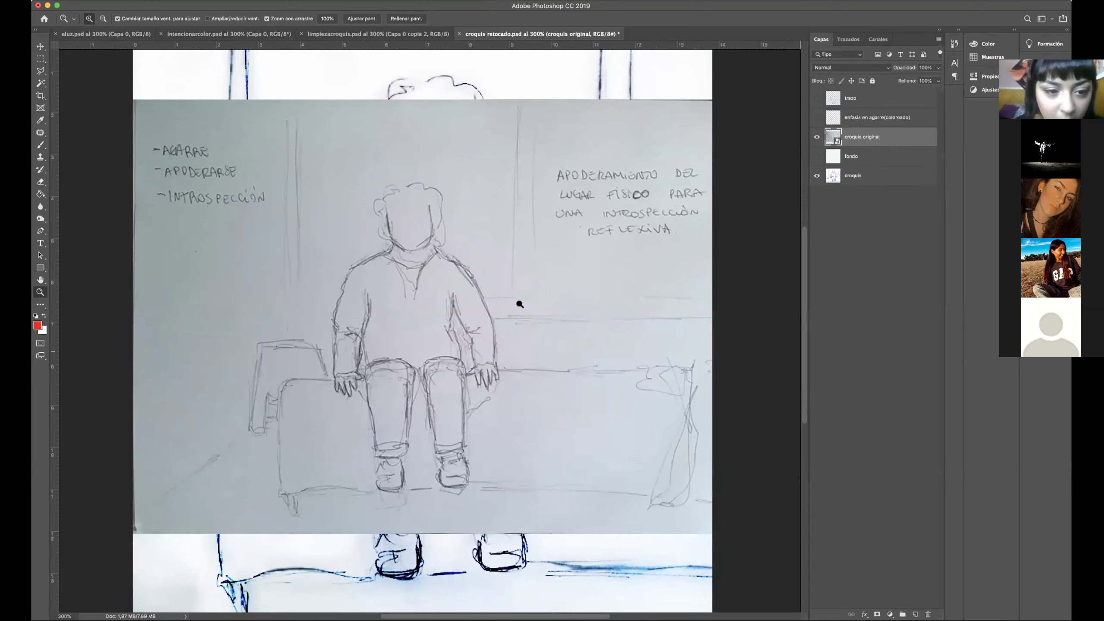
Hide croquis original and display only the croquis layer to examine the retouched line drawing.
{"action": "left_click", "coordinate": [817, 176]}
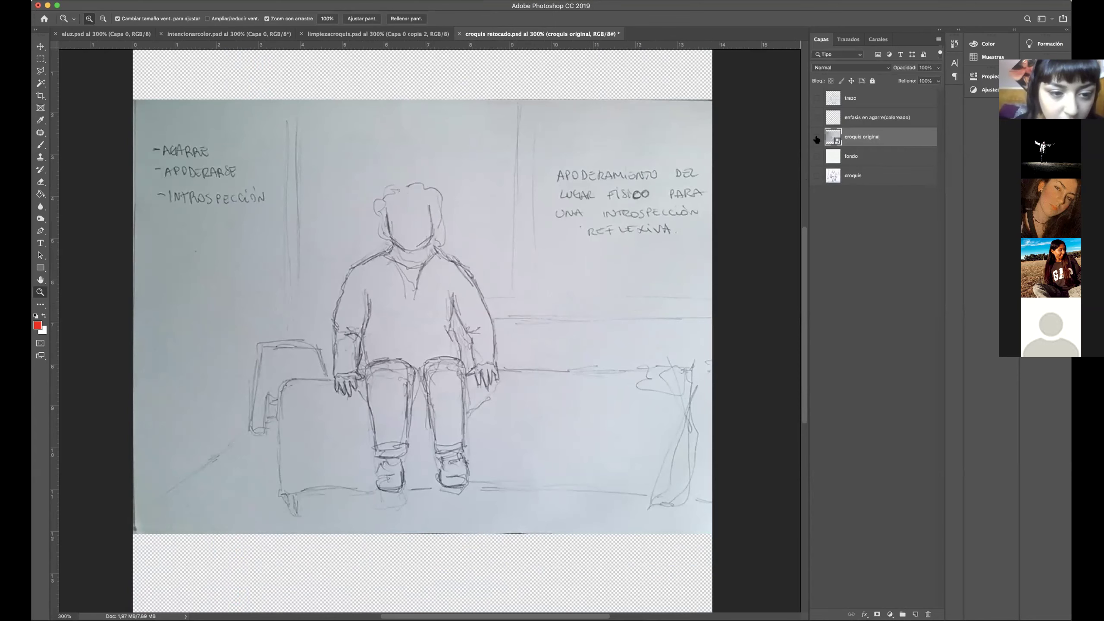
{"action": "left_click", "coordinate": [816, 139]}
{"action": "left_click", "coordinate": [814, 176]}
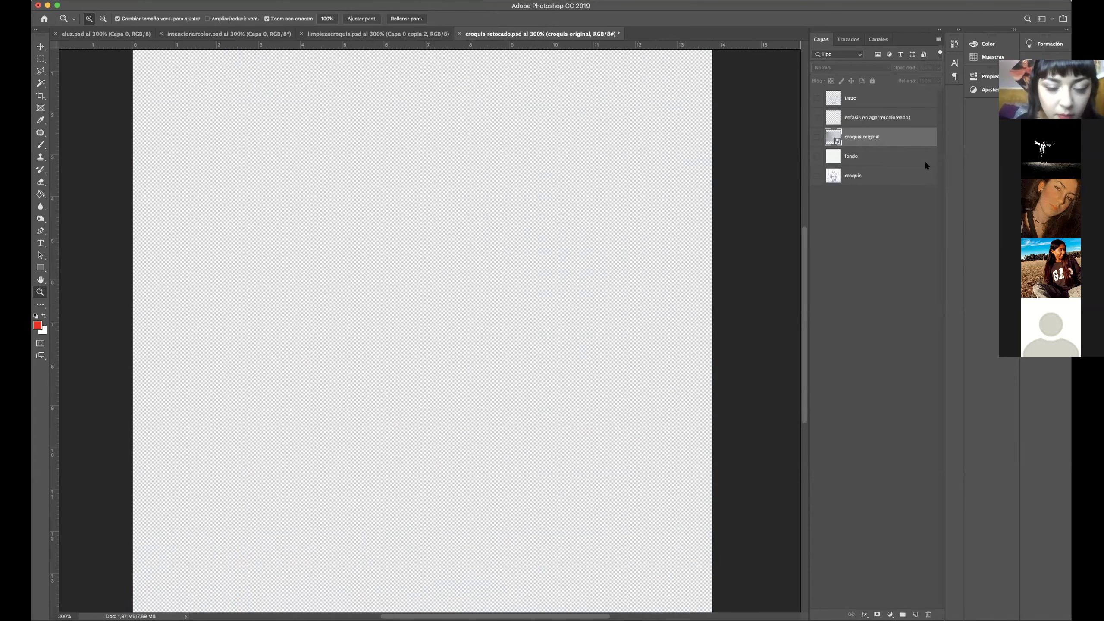
{"action": "left_click", "coordinate": [815, 175]}
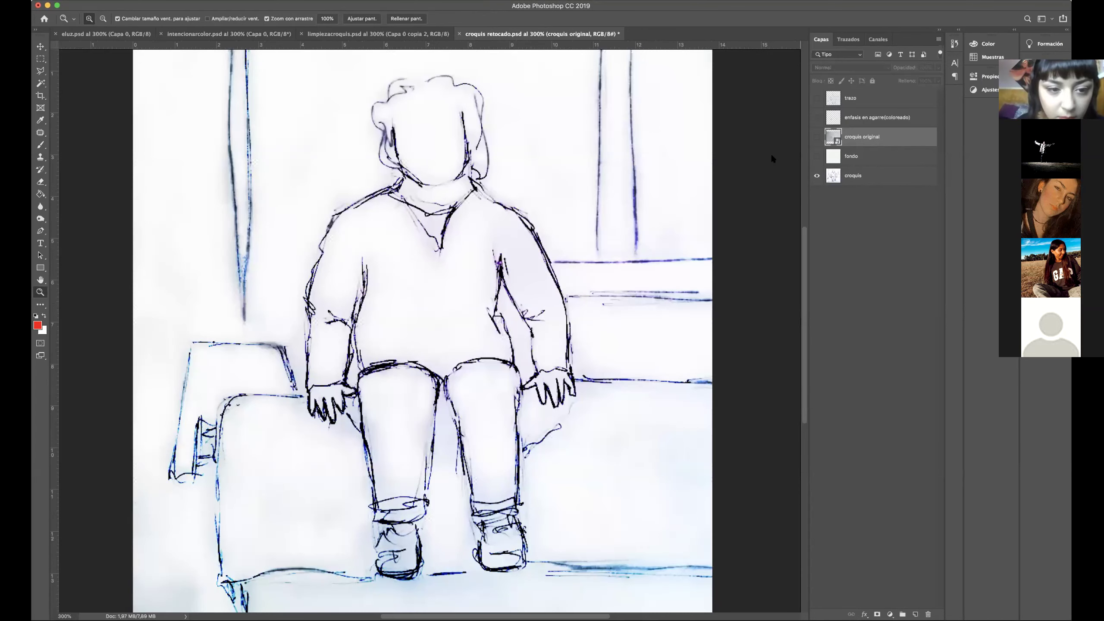
{"action": "left_click", "coordinate": [548, 198], "text": "alt"}
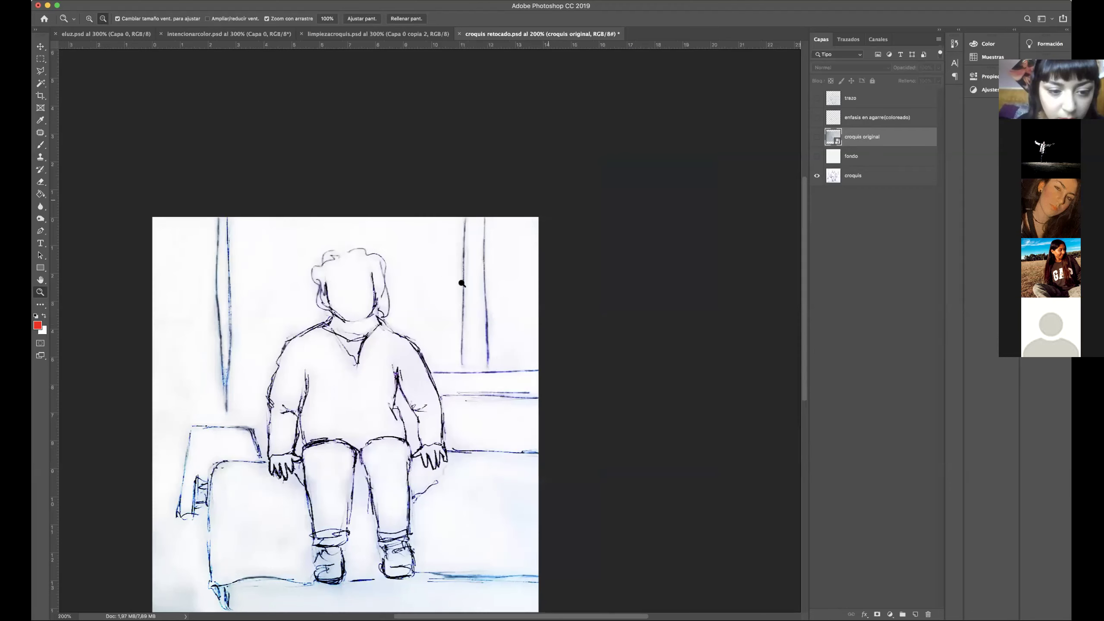
{"action": "scroll", "coordinate": [452, 252], "scroll_direction": "down", "scroll_amount": 3}
{"action": "scroll", "coordinate": [452, 253], "scroll_direction": "left", "scroll_amount": 1}
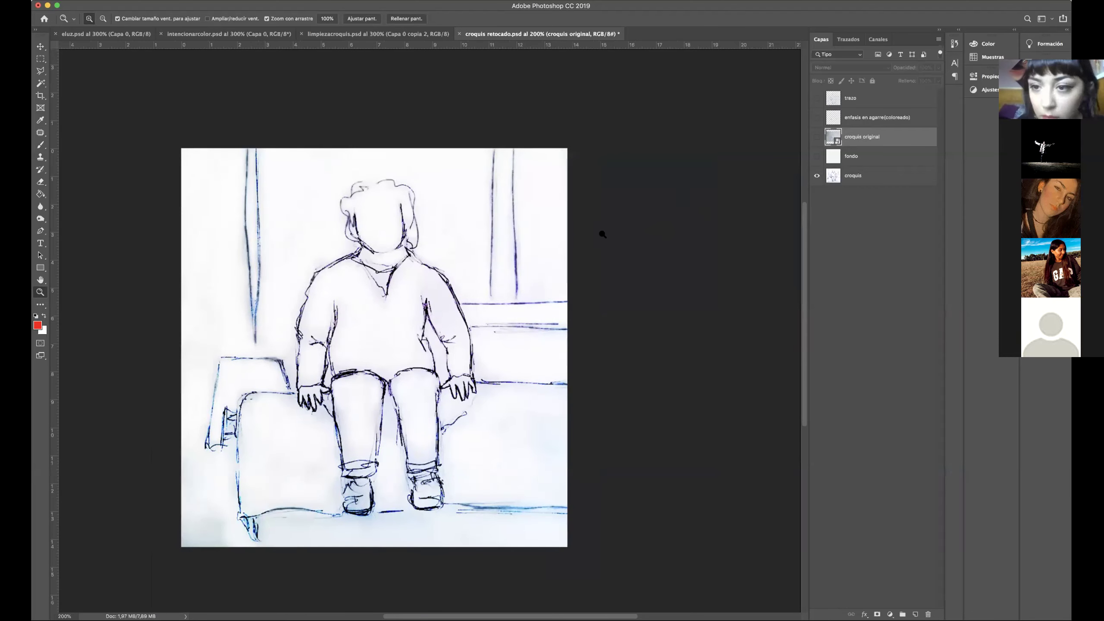
{"action": "left_click", "coordinate": [408, 272]}
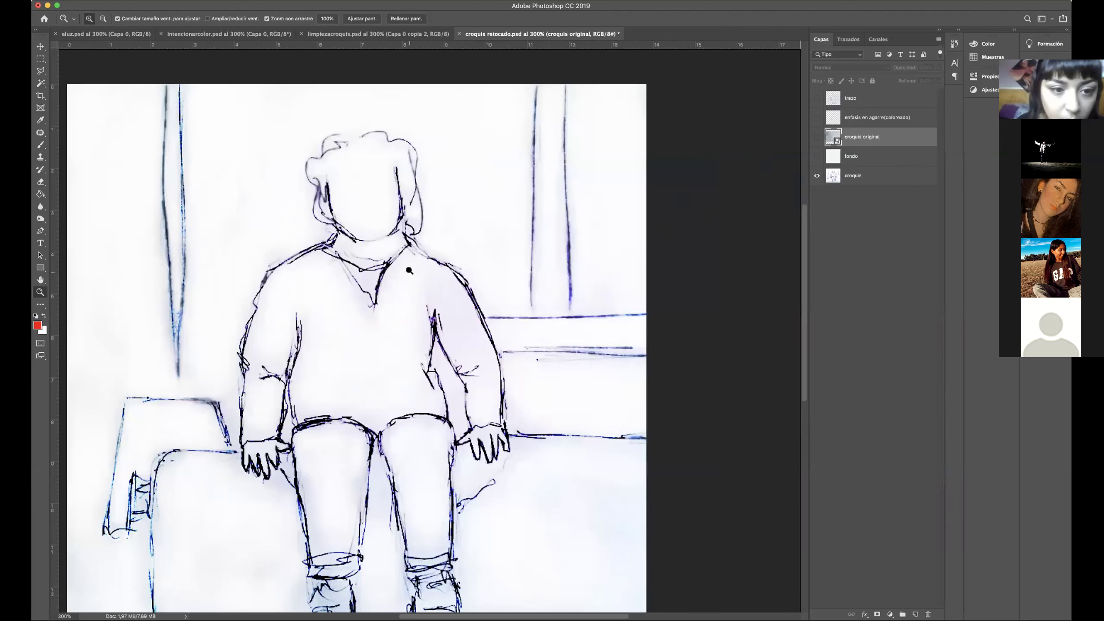
Alternate between the croquis original and croquis layers to compare the pencil sketch with the retouched drawing.
{"action": "left_click", "coordinate": [816, 137]}
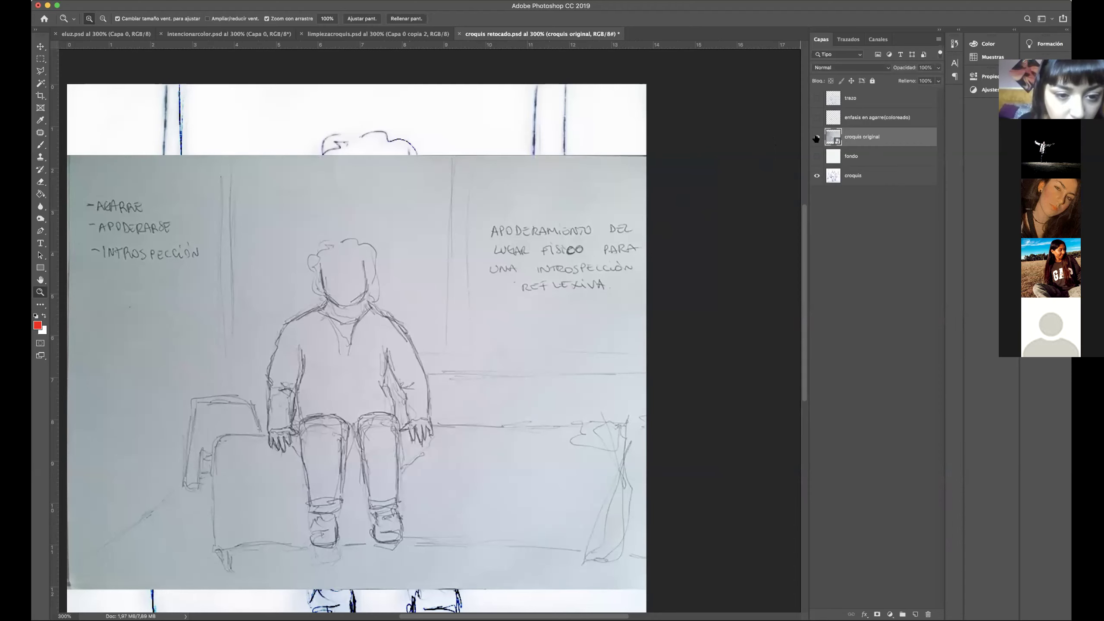
{"action": "left_click", "coordinate": [817, 138]}
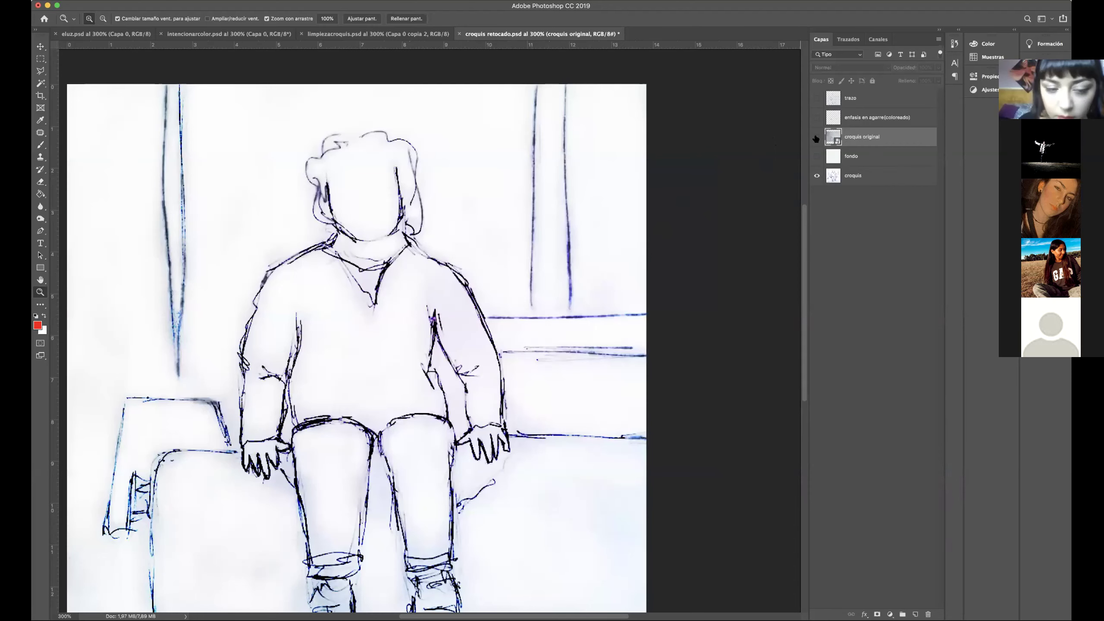
{"action": "left_click", "coordinate": [501, 312], "text": "alt"}
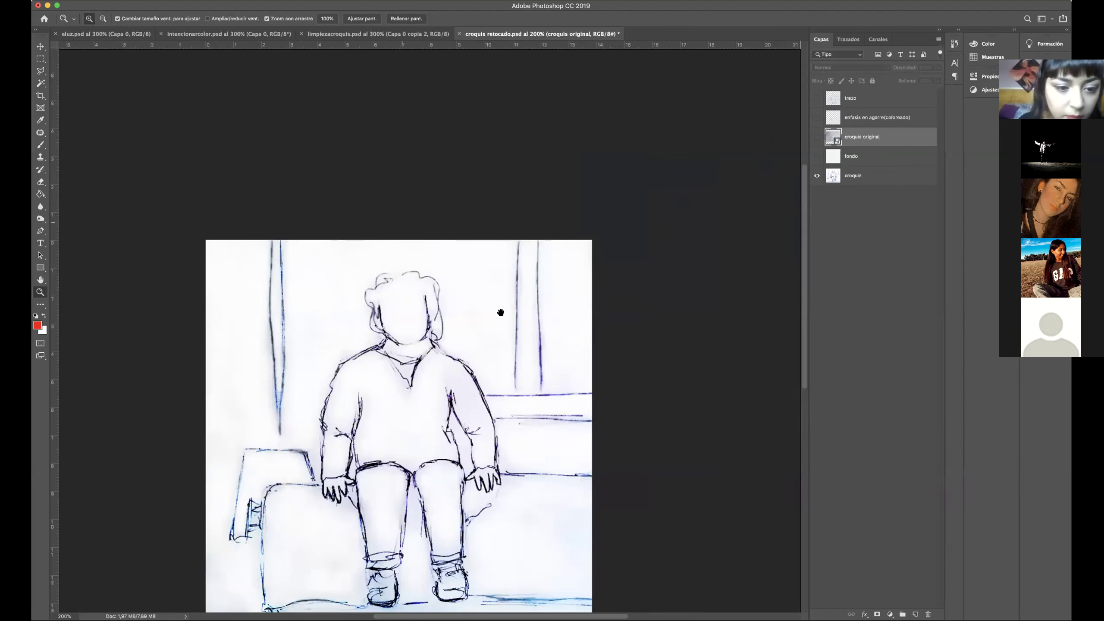
{"action": "left_click_drag", "start_coordinate": [500, 312], "coordinate": [505, 251]}
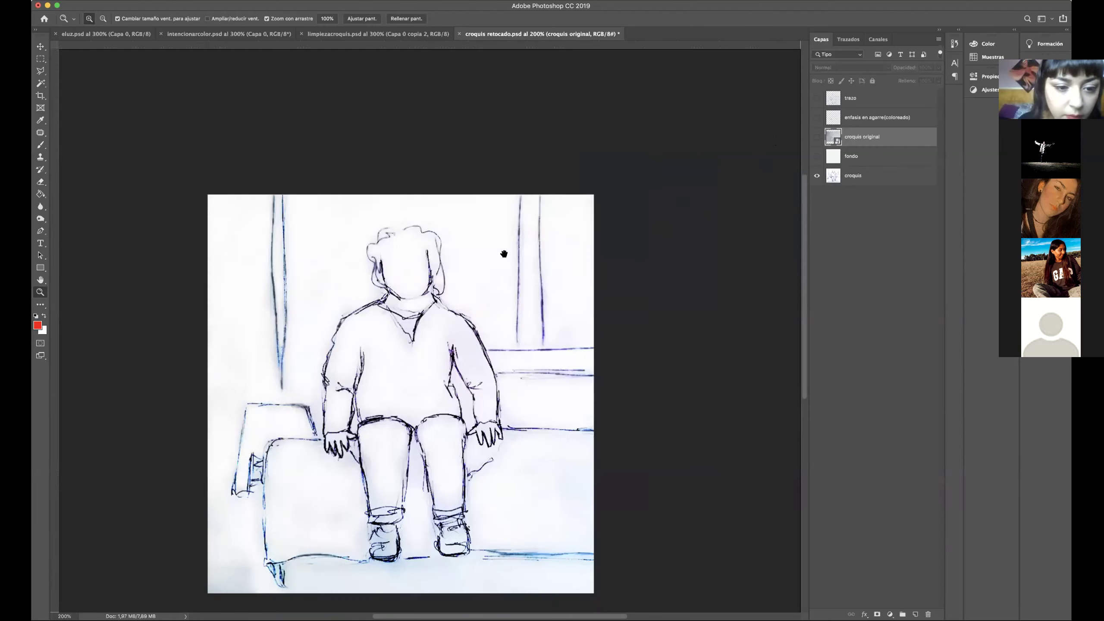
{"action": "left_click", "coordinate": [817, 138]}
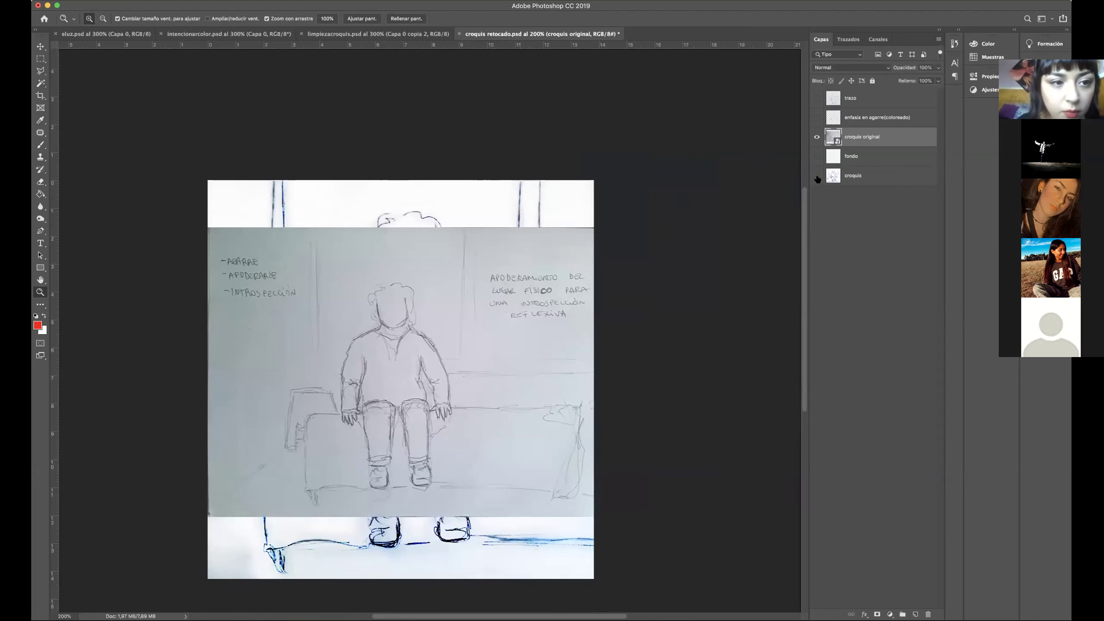
{"action": "left_click", "coordinate": [817, 176]}
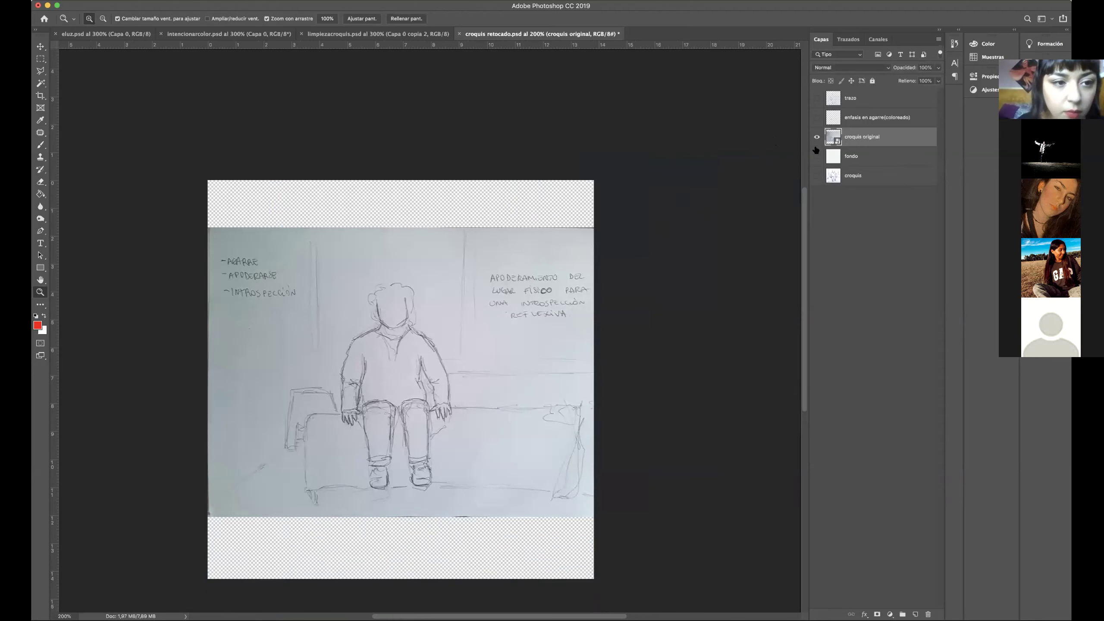
{"action": "left_click", "coordinate": [817, 138]}
{"action": "left_click", "coordinate": [817, 177]}
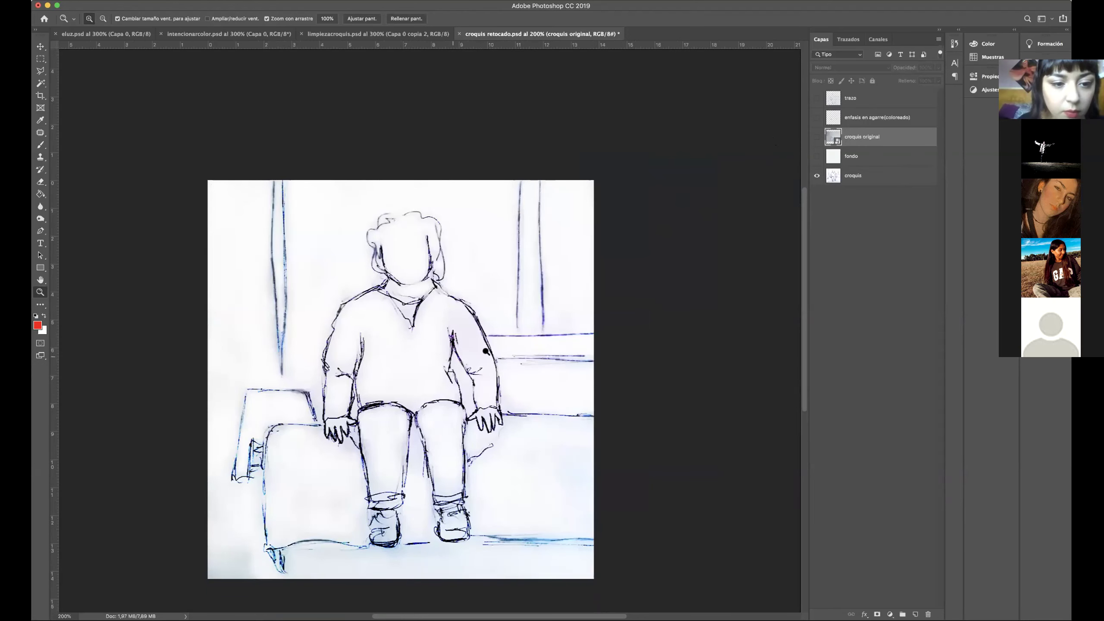
Toggle croquis original on and off over the visible croquis layer to compare them again, leaving croquis original hidden.
{"action": "left_click", "coordinate": [817, 138]}
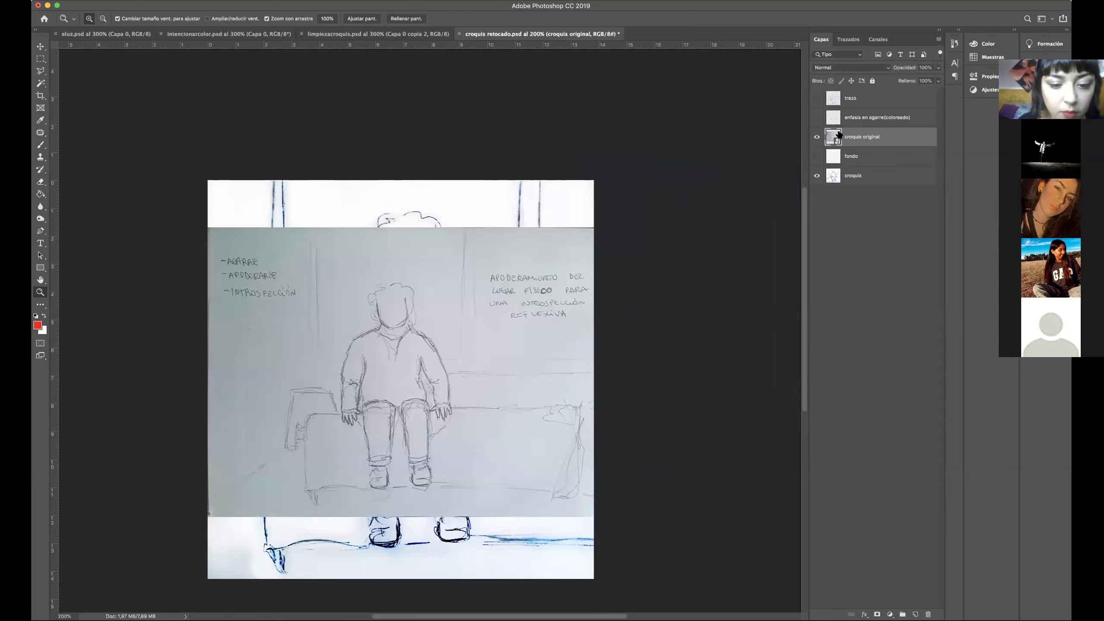
{"action": "left_click", "coordinate": [816, 138]}
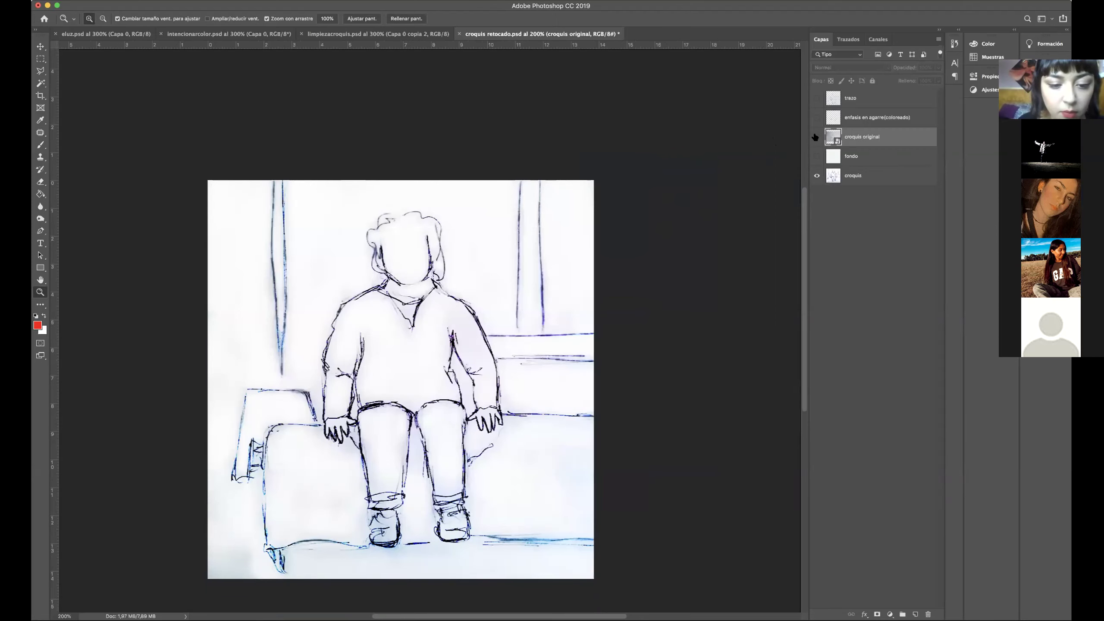
{"action": "left_click", "coordinate": [816, 137]}
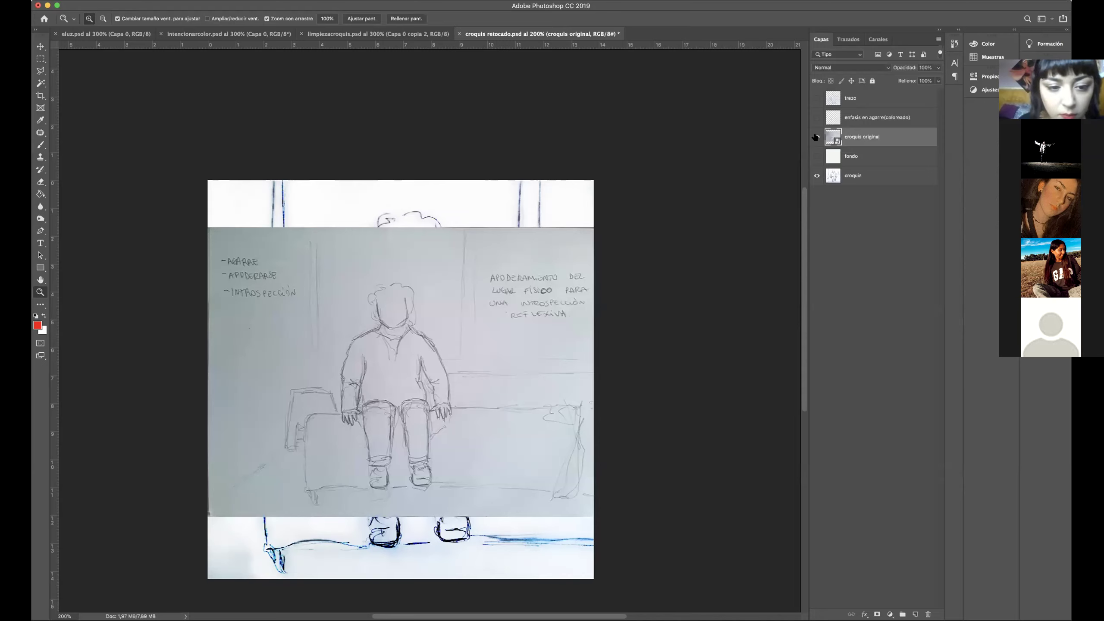
{"action": "left_click", "coordinate": [816, 99]}
{"action": "left_click", "coordinate": [817, 99]}
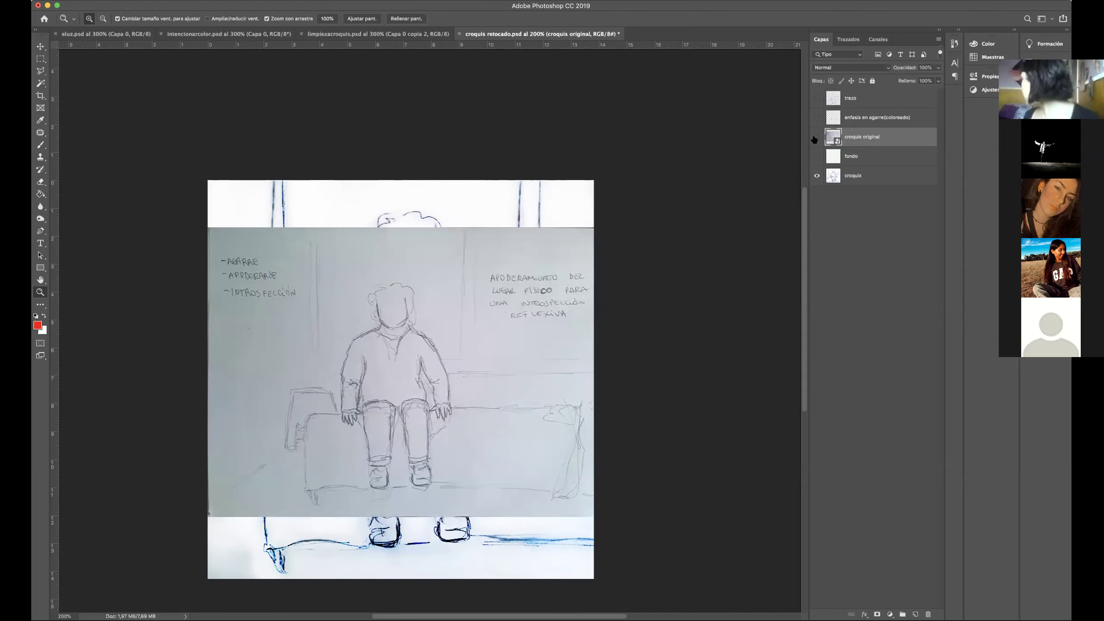
{"action": "left_click", "coordinate": [816, 138]}
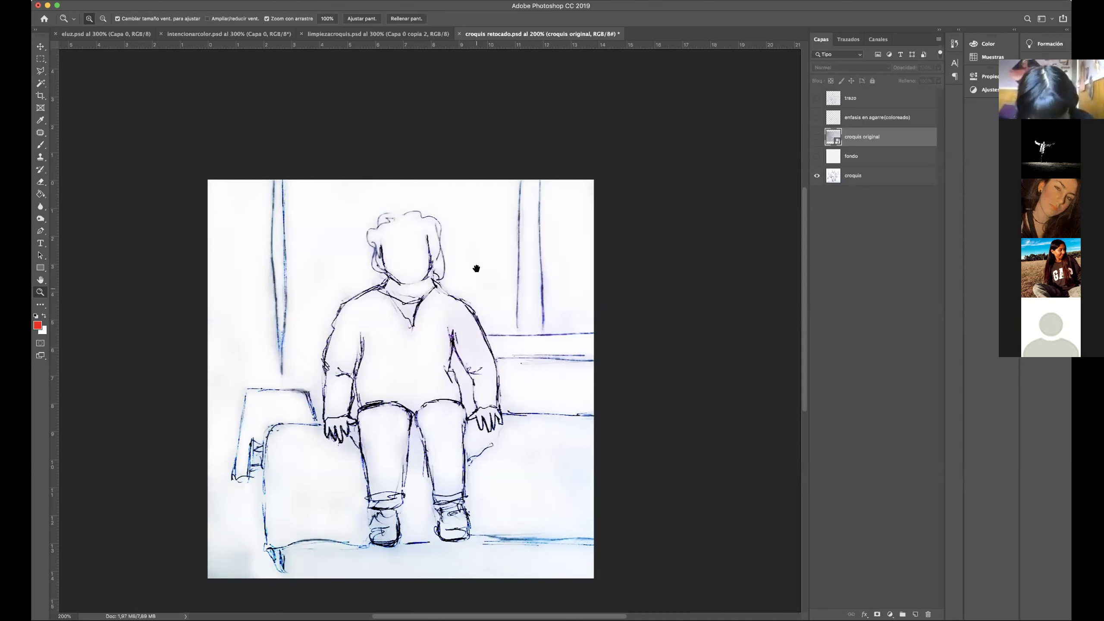
Show the blue trazo layer and hide croquis to examine the line work alone on transparency.
{"action": "scroll", "coordinate": [477, 257], "scroll_direction": "down", "scroll_amount": 2}
{"action": "left_click", "coordinate": [817, 98]}
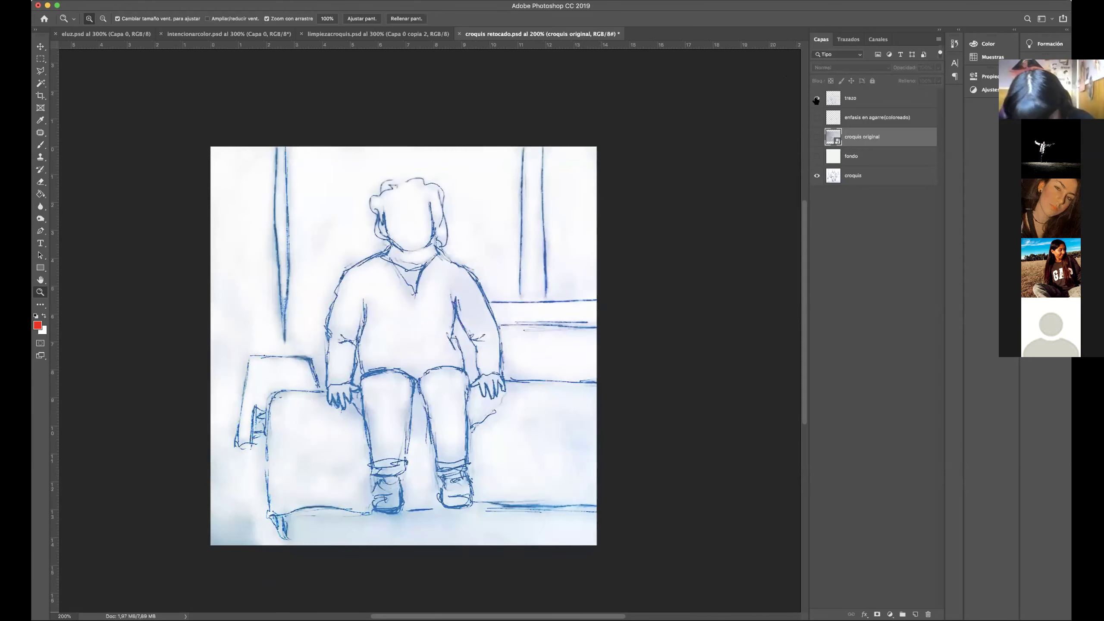
{"action": "left_click", "coordinate": [816, 138]}
{"action": "left_click", "coordinate": [816, 137]}
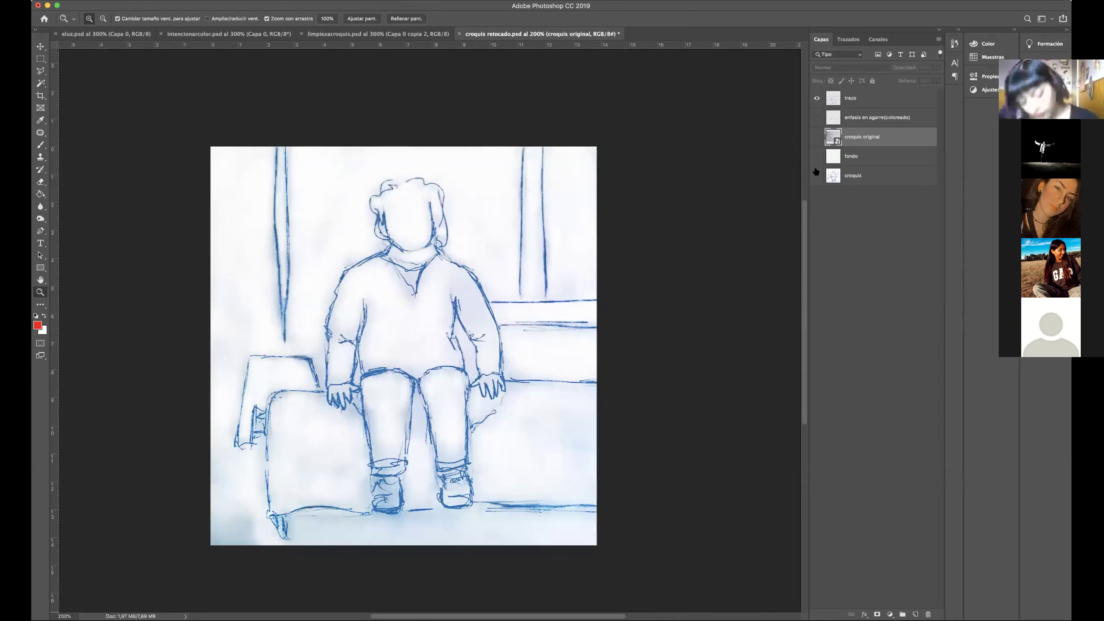
{"action": "left_click", "coordinate": [816, 175]}
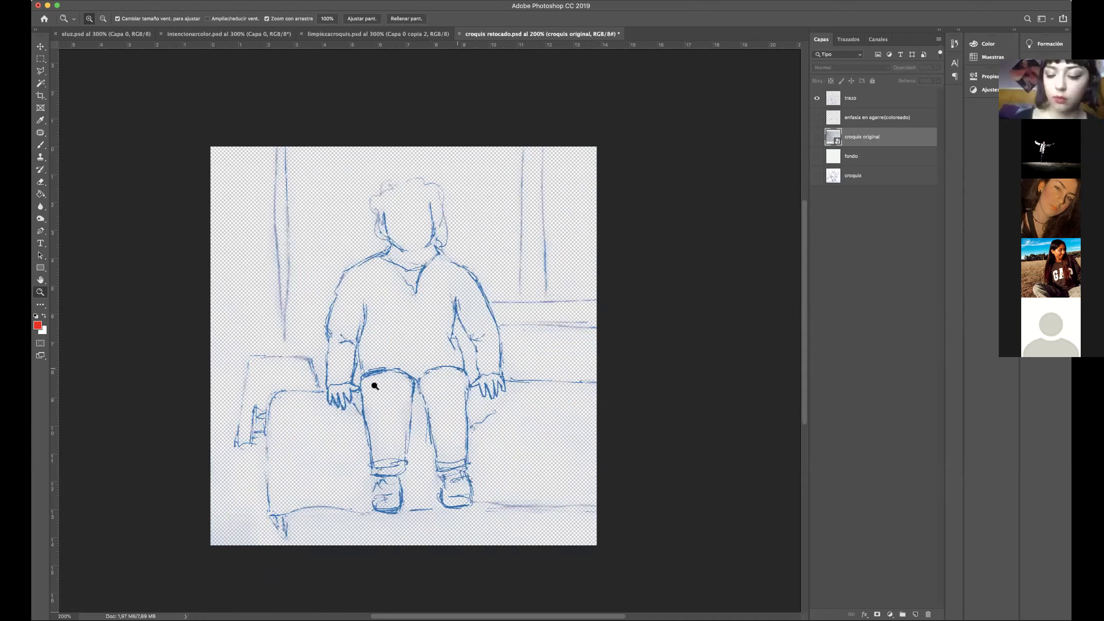
Delete the trazo, enfasis en agarre(coloreado), fondo and croquis layers, and make the remaining croquis original layer visible.
{"action": "left_click", "coordinate": [869, 98]}
{"action": "left_click_drag", "start_coordinate": [868, 97], "coordinate": [868, 120]}
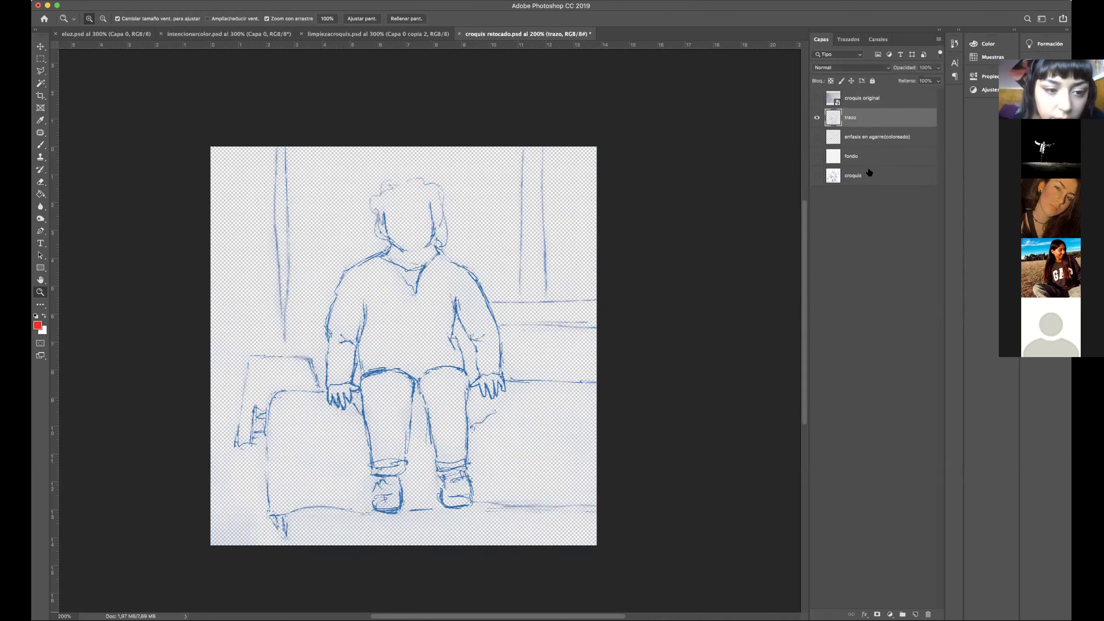
{"action": "left_click", "coordinate": [844, 179], "text": "shift"}
{"action": "left_click_drag", "start_coordinate": [844, 178], "coordinate": [928, 483]}
{"action": "left_click_drag", "start_coordinate": [849, 364], "coordinate": [928, 614]}
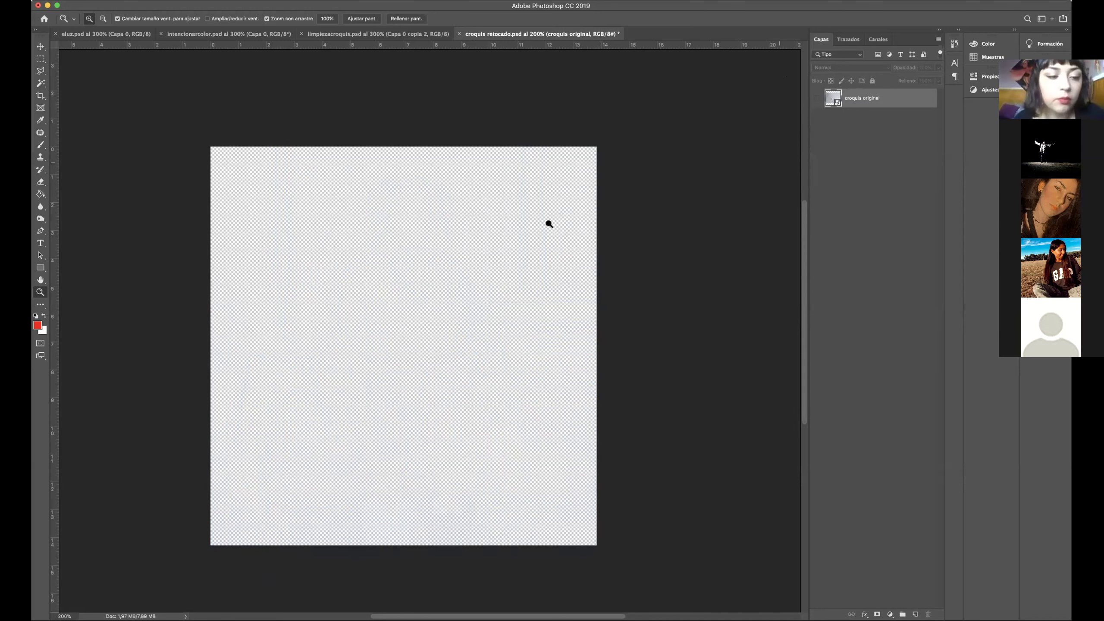
{"action": "left_click", "coordinate": [817, 98]}
{"action": "left_click", "coordinate": [317, 430]}
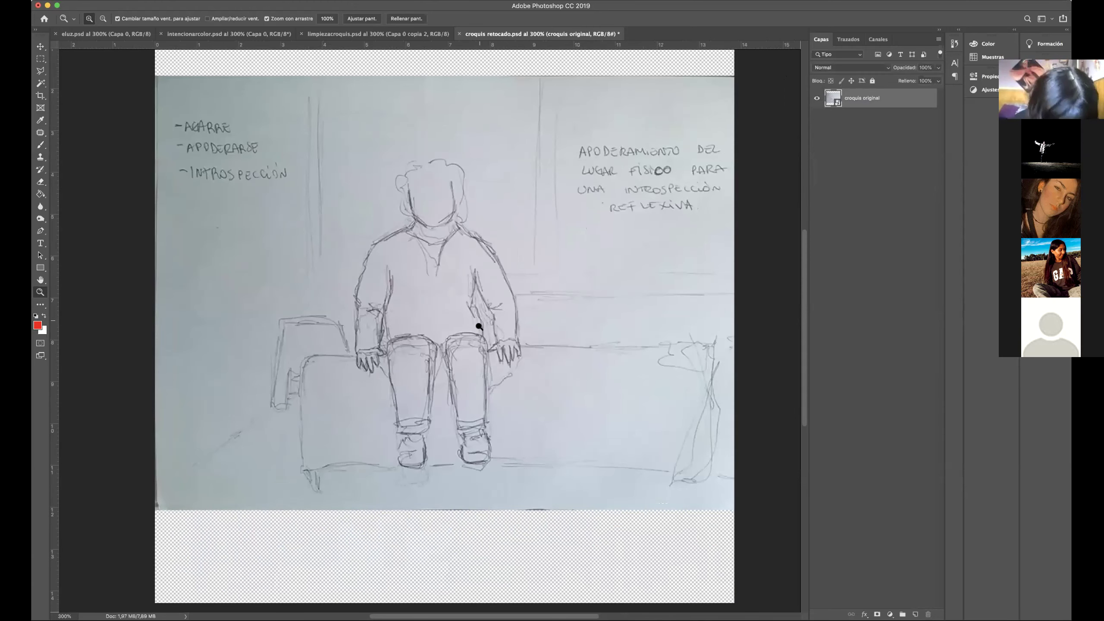
Crop the canvas around the seated figure, cutting off the transparent bands and most of the handwritten notes at both sides.
{"action": "left_click", "coordinate": [40, 96]}
{"action": "left_click_drag", "start_coordinate": [441, 587], "coordinate": [443, 539]}
{"action": "left_click_drag", "start_coordinate": [445, 52], "coordinate": [427, 143]}
{"action": "left_click_drag", "start_coordinate": [150, 300], "coordinate": [191, 298]}
{"action": "left_click_drag", "start_coordinate": [692, 303], "coordinate": [606, 308]}
{"action": "key", "text": "super+r"}
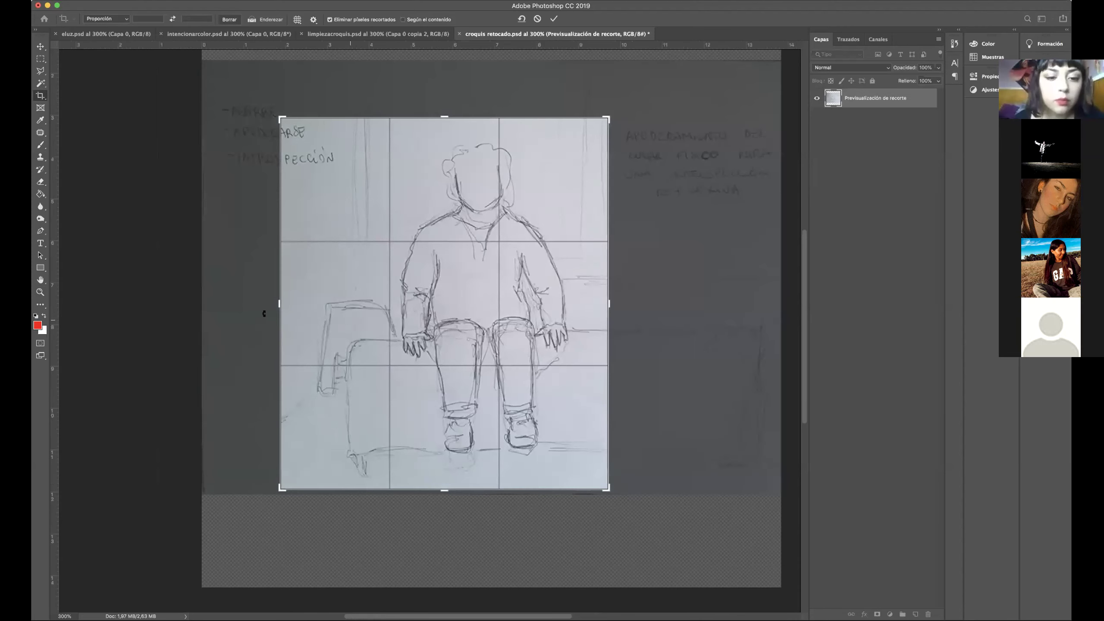
{"action": "key", "text": "Return"}
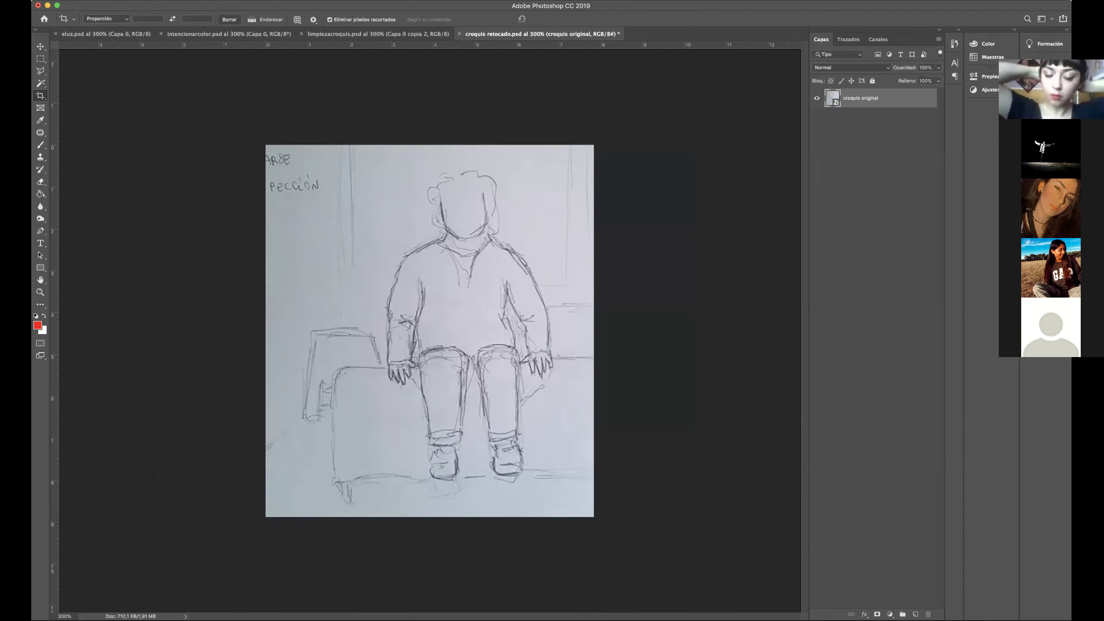
Open Levels on the croquis original layer and set the input levels to black 54, midtones 1.31 and white 185.
{"action": "left_click", "coordinate": [169, 1]}
{"action": "mouse_move", "coordinate": [169, 9]}
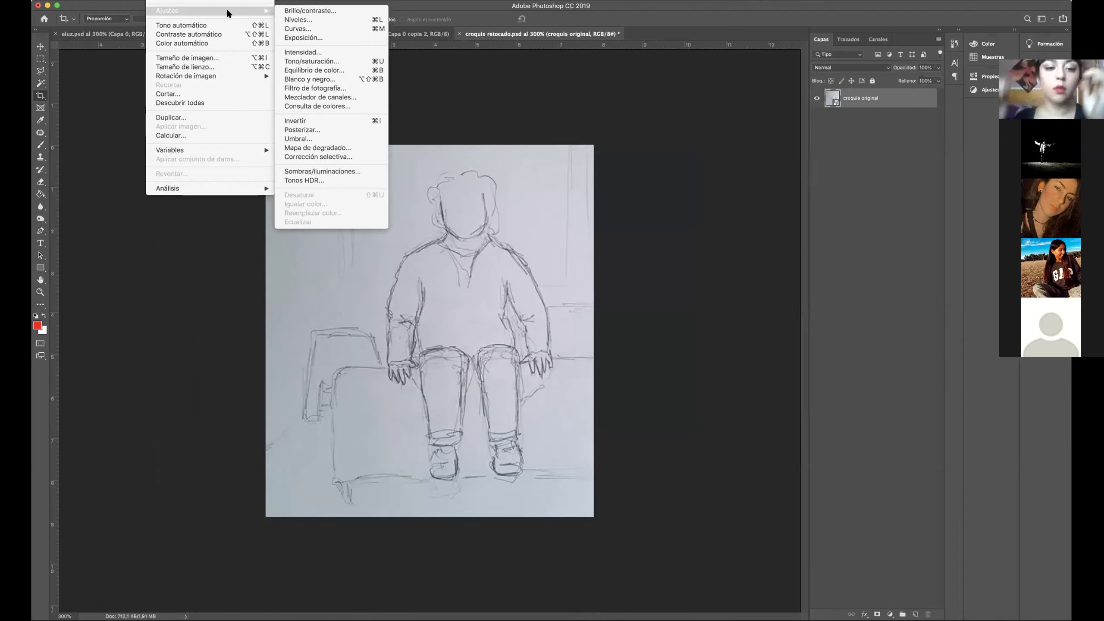
{"action": "left_click", "coordinate": [288, 20]}
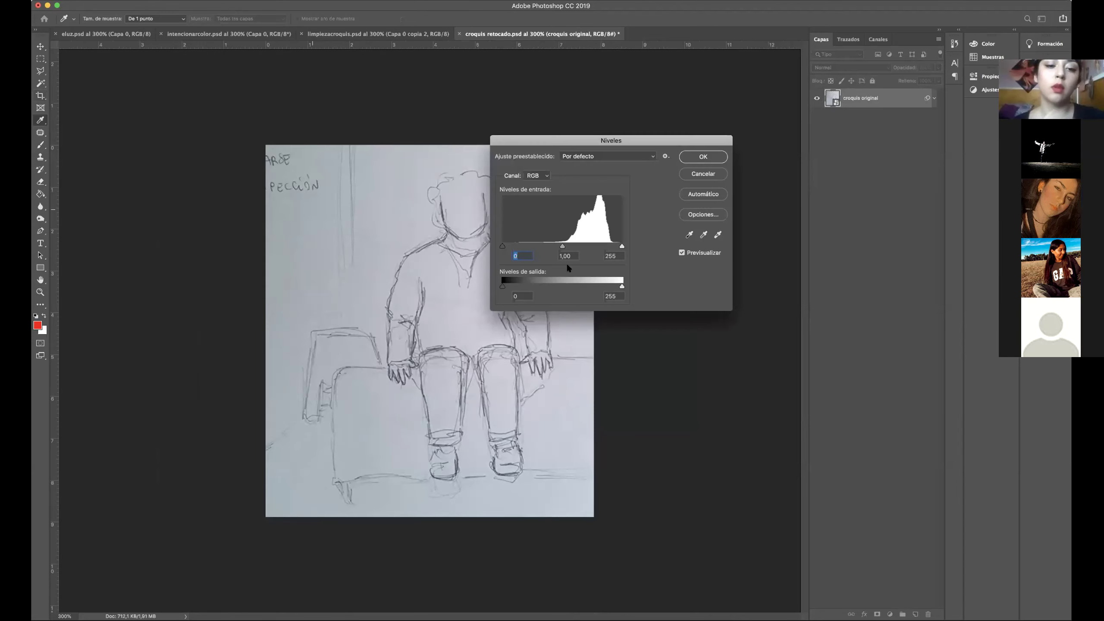
{"action": "left_click_drag", "start_coordinate": [602, 143], "coordinate": [681, 72]}
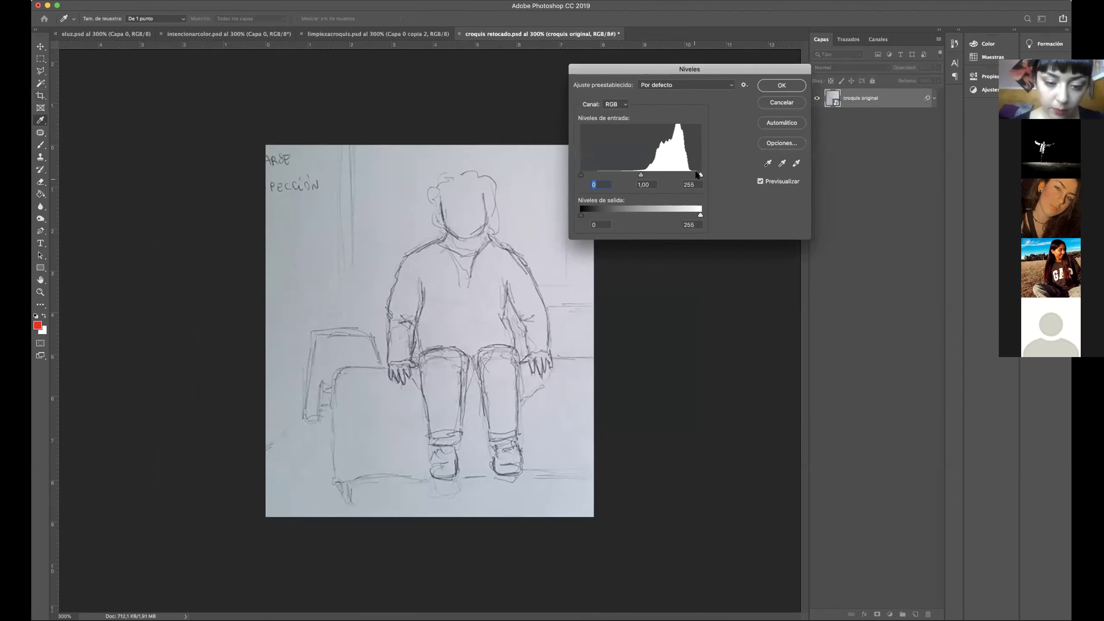
{"action": "mouse_move", "coordinate": [686, 175]}
{"action": "left_mouse_down"}
{"action": "mouse_move", "coordinate": [574, 175]}
{"action": "mouse_move", "coordinate": [623, 174]}
{"action": "mouse_move", "coordinate": [590, 175]}
{"action": "left_mouse_up"}
{"action": "left_click_drag", "start_coordinate": [685, 175], "coordinate": [670, 175]}
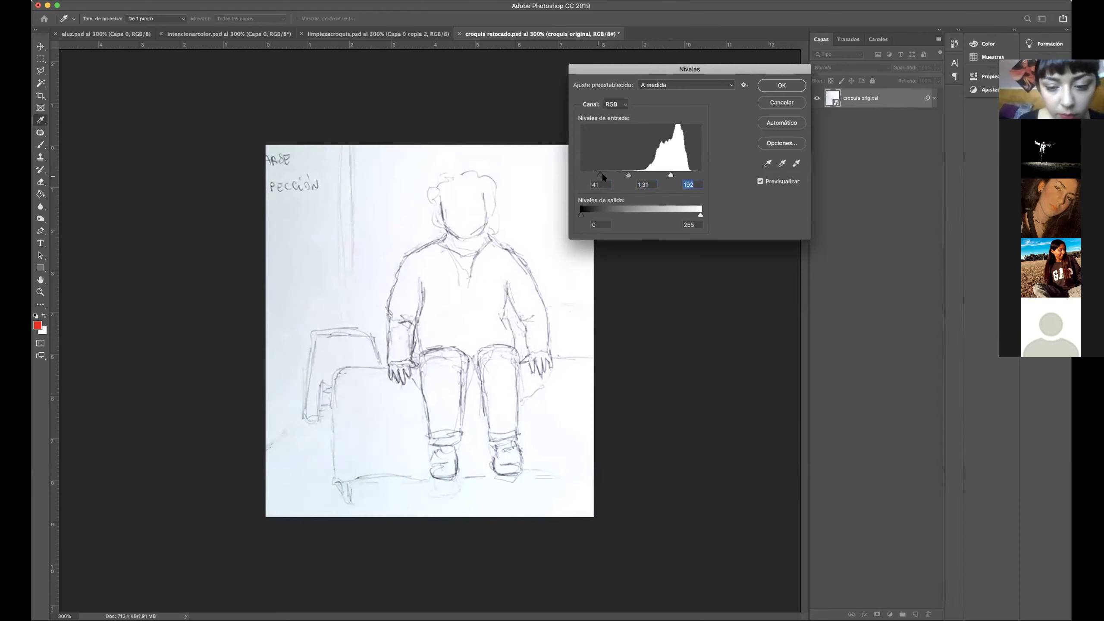
{"action": "left_click", "coordinate": [607, 174]}
{"action": "mouse_move", "coordinate": [670, 174]}
{"action": "left_mouse_down"}
{"action": "mouse_move", "coordinate": [603, 173]}
{"action": "mouse_move", "coordinate": [667, 174]}
{"action": "left_mouse_up"}
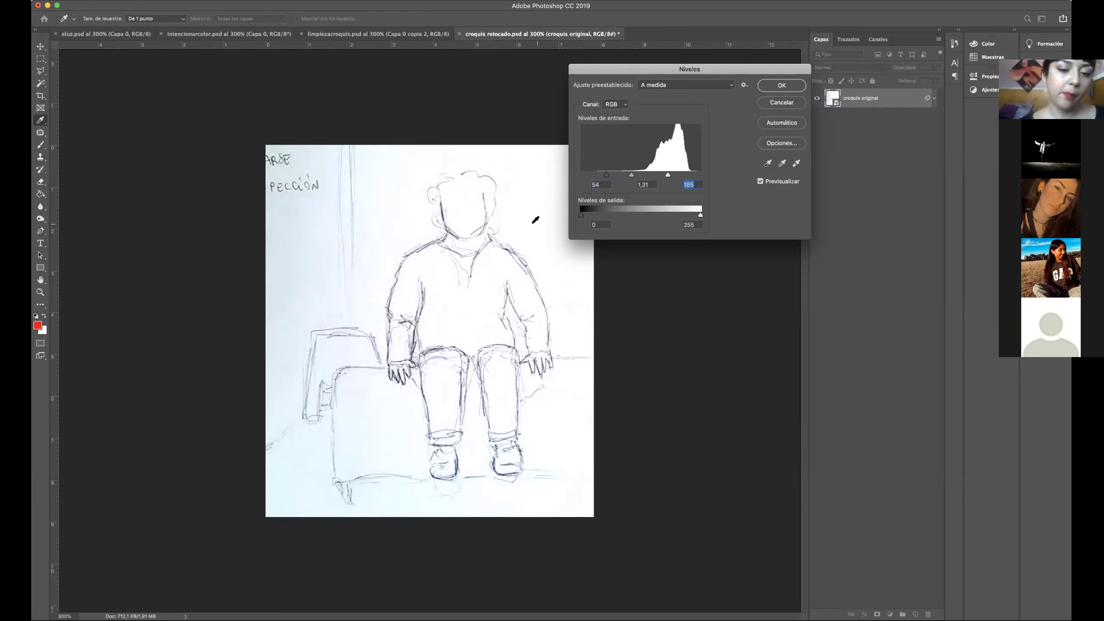
Test the output black slider, then set the output levels to 0 and 254.
{"action": "left_click_drag", "start_coordinate": [701, 215], "coordinate": [700, 215]}
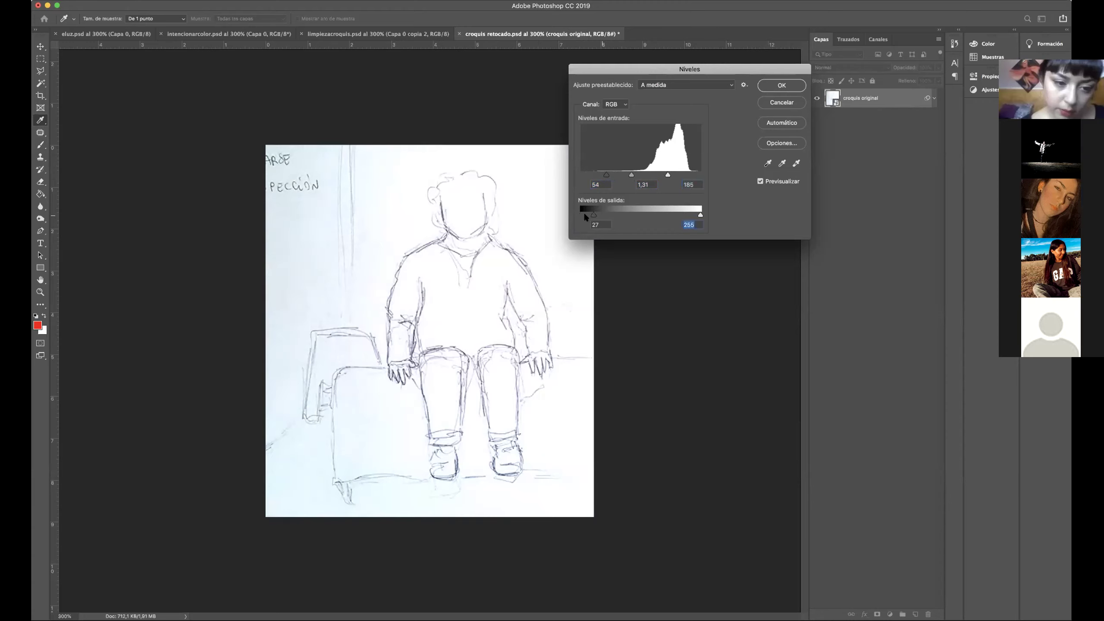
{"action": "left_click_drag", "start_coordinate": [621, 212], "coordinate": [580, 214]}
{"action": "left_click_drag", "start_coordinate": [696, 215], "coordinate": [700, 215]}
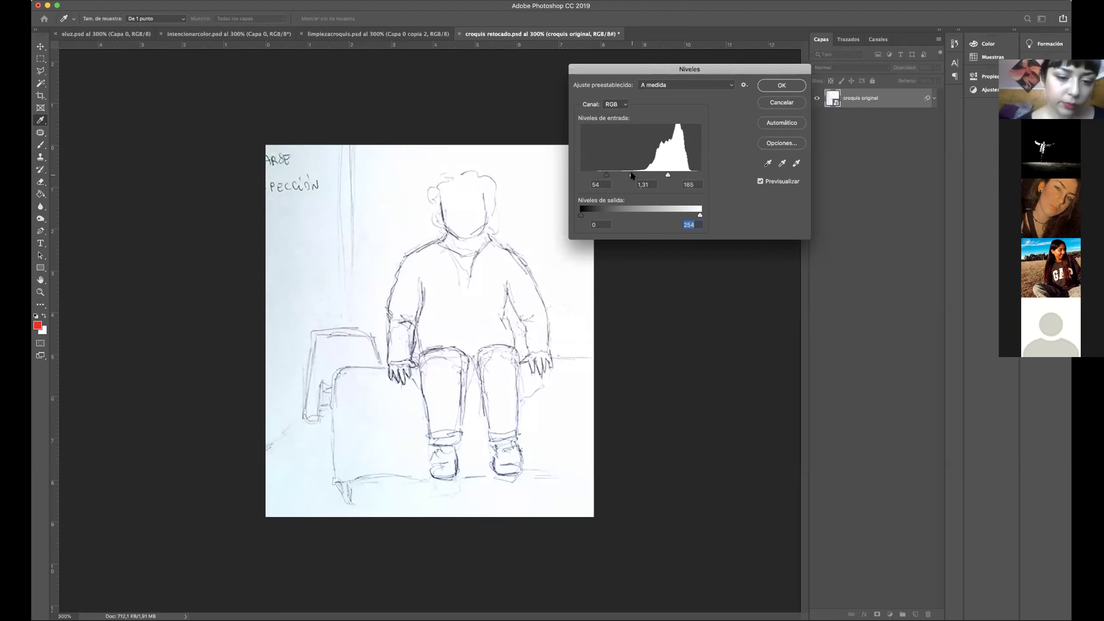
Readjust the input levels to about 83, 1.51 and 201 for darker pencil lines, and apply the Levels correction.
{"action": "mouse_move", "coordinate": [633, 174]}
{"action": "left_mouse_down"}
{"action": "mouse_move", "coordinate": [650, 175]}
{"action": "mouse_move", "coordinate": [619, 176]}
{"action": "mouse_move", "coordinate": [630, 175]}
{"action": "left_mouse_up"}
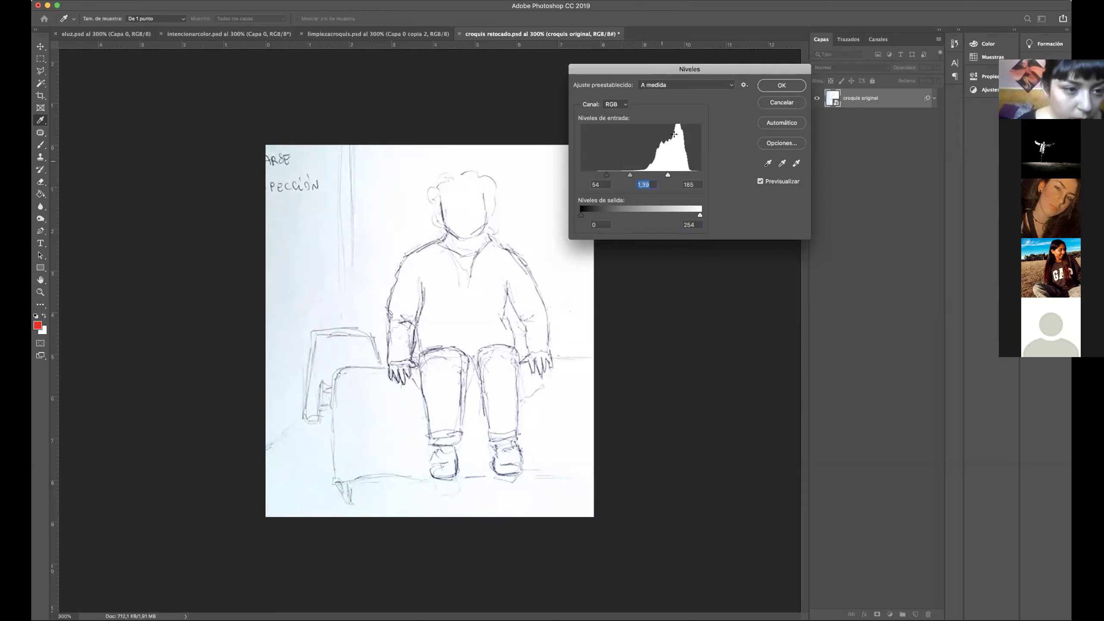
{"action": "left_click_drag", "start_coordinate": [667, 175], "coordinate": [617, 174]}
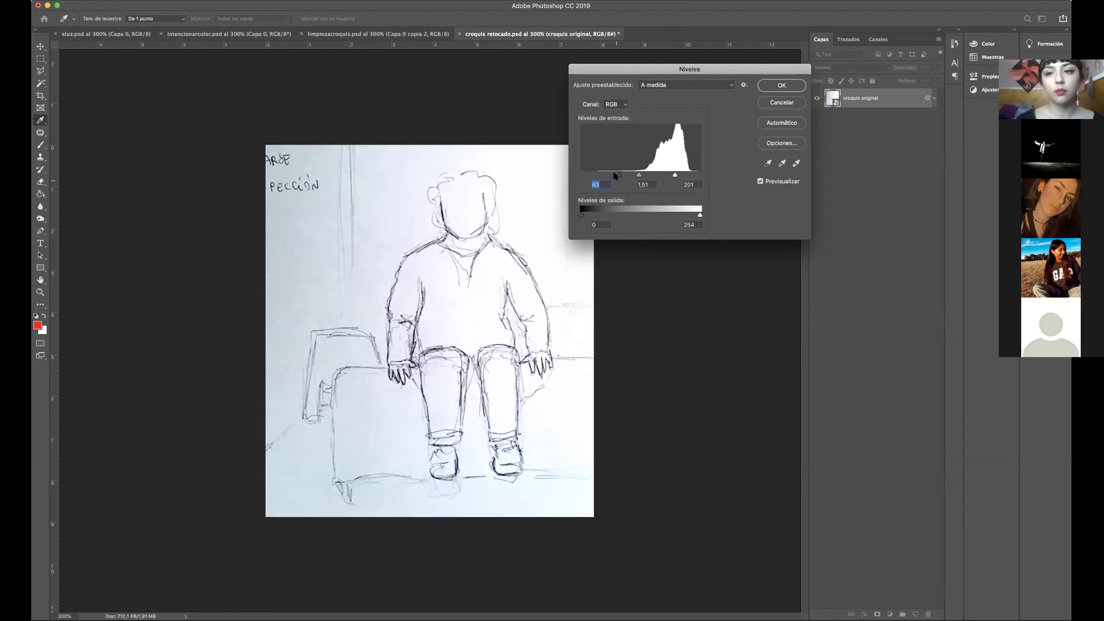
{"action": "left_click_drag", "start_coordinate": [613, 175], "coordinate": [613, 175]}
{"action": "left_click", "coordinate": [770, 87]}
{"action": "key", "text": "c"}
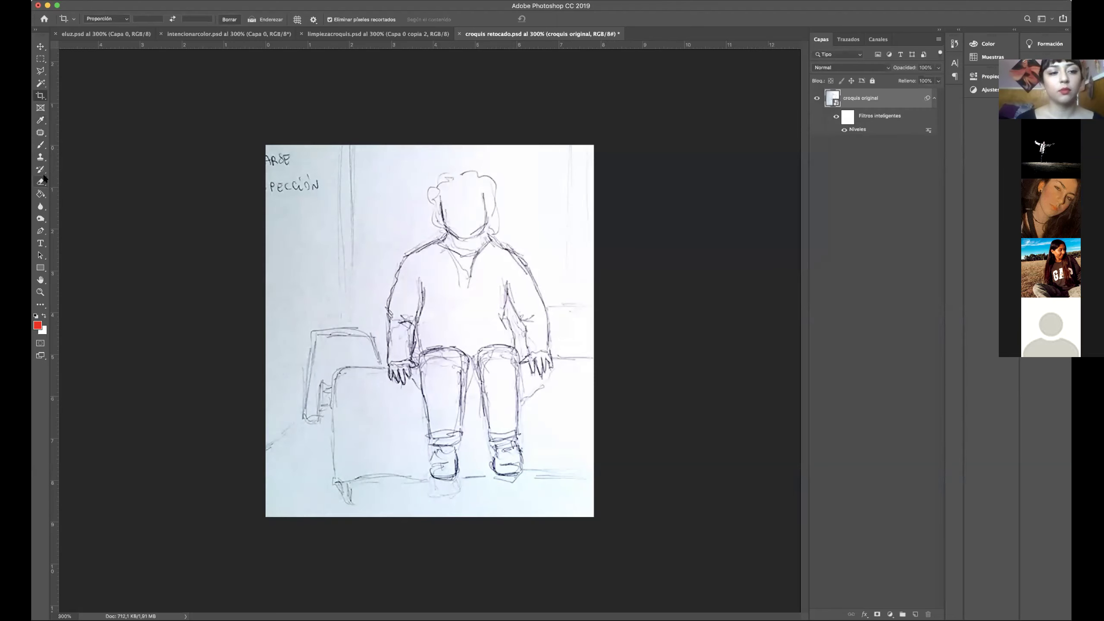
Rasterize the croquis original layer and lighten the bluish paper left of the figure using the Dodge tool at 29% exposure on midtones.
{"action": "left_click", "coordinate": [40, 219]}
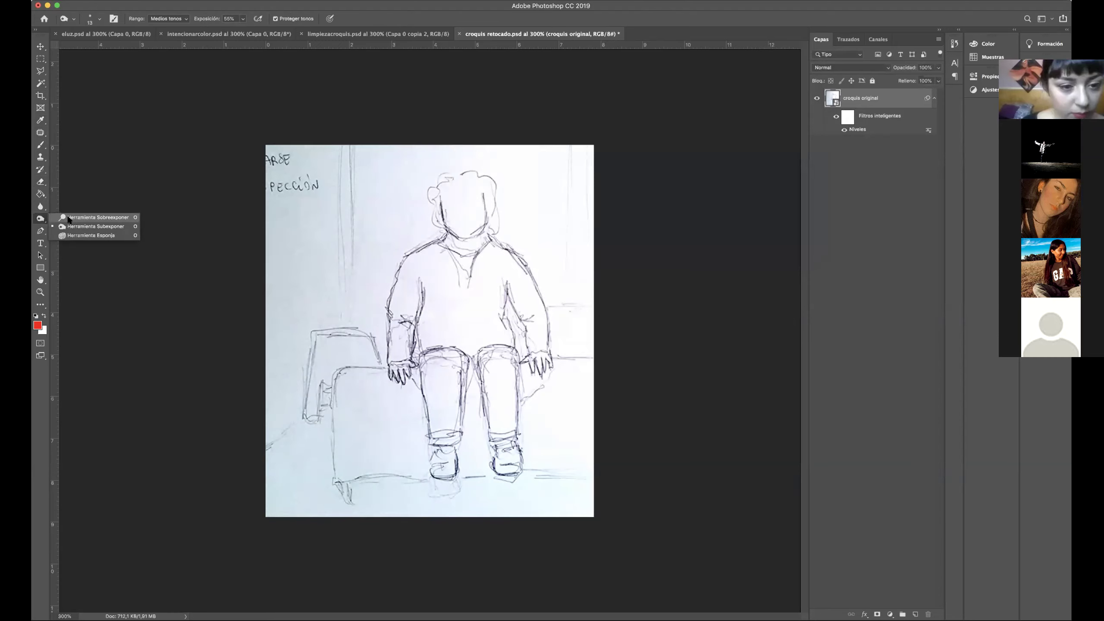
{"action": "left_click", "coordinate": [94, 217]}
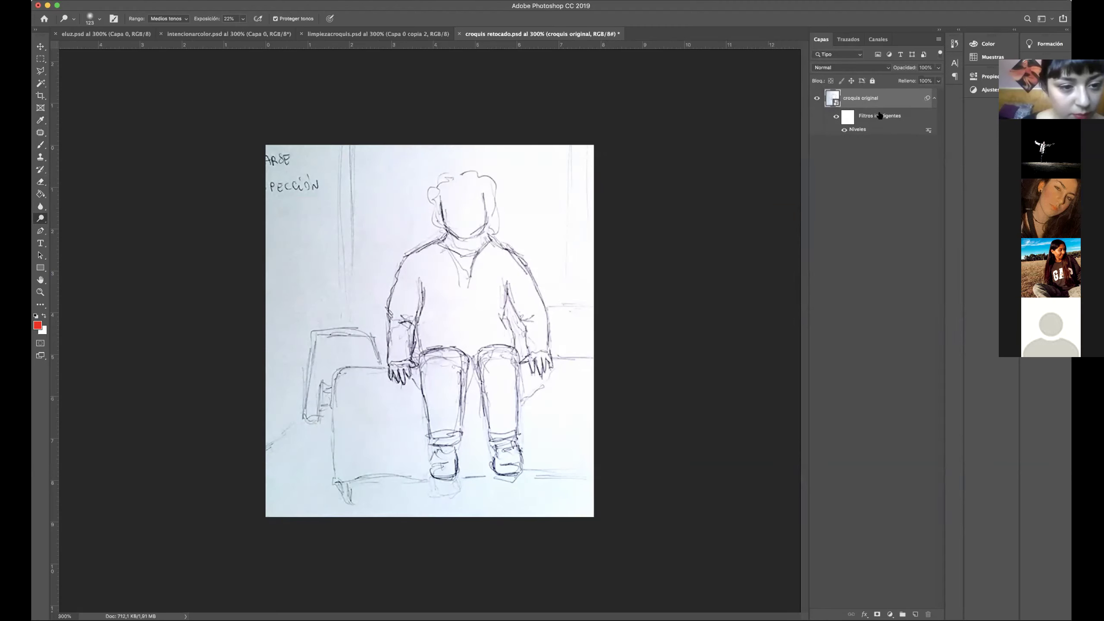
{"action": "right_click", "coordinate": [870, 100]}
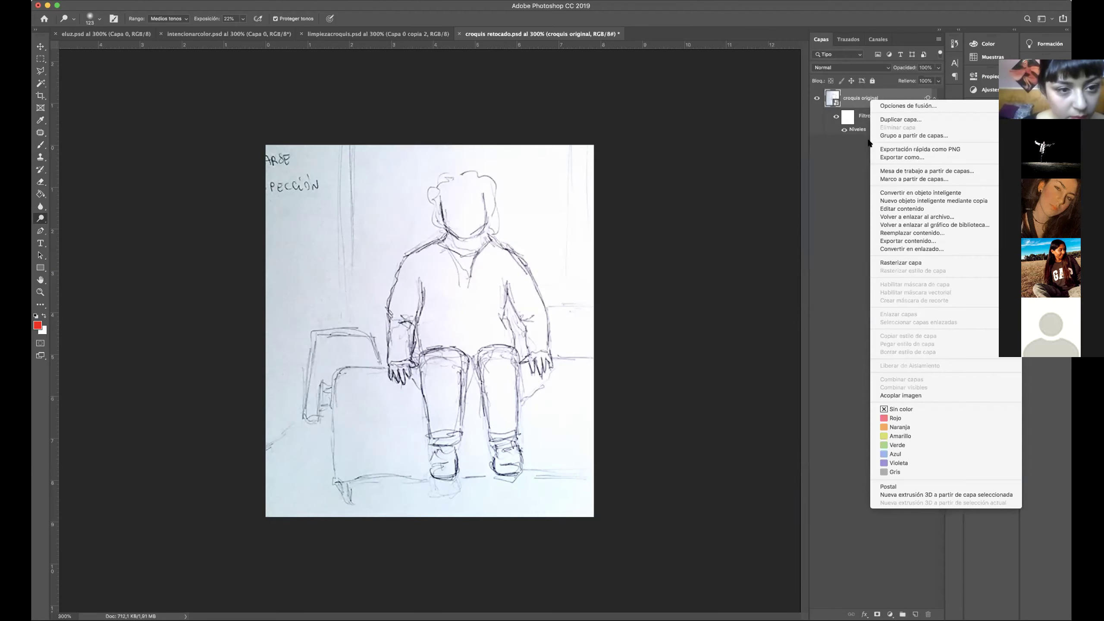
{"action": "left_click", "coordinate": [909, 260]}
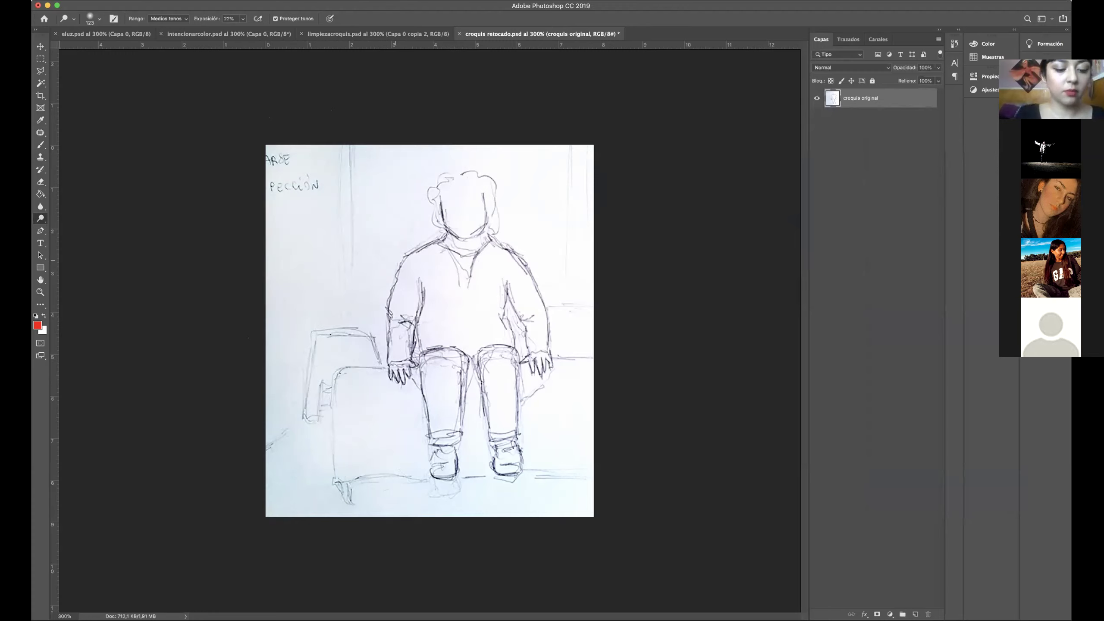
{"action": "left_click", "coordinate": [242, 19]}
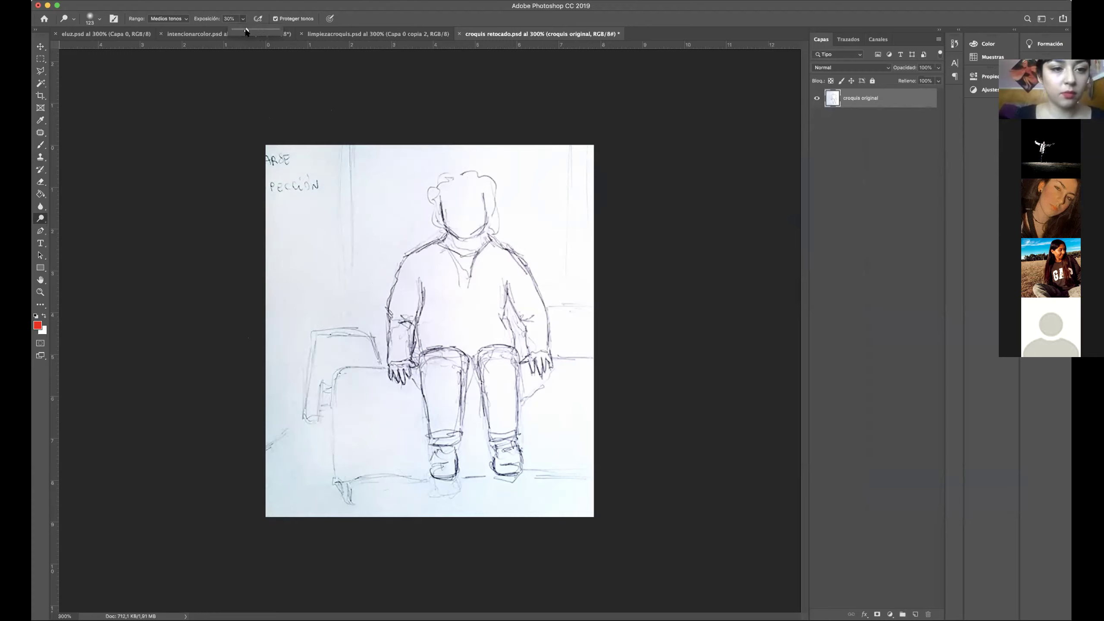
{"action": "left_click", "coordinate": [290, 463]}
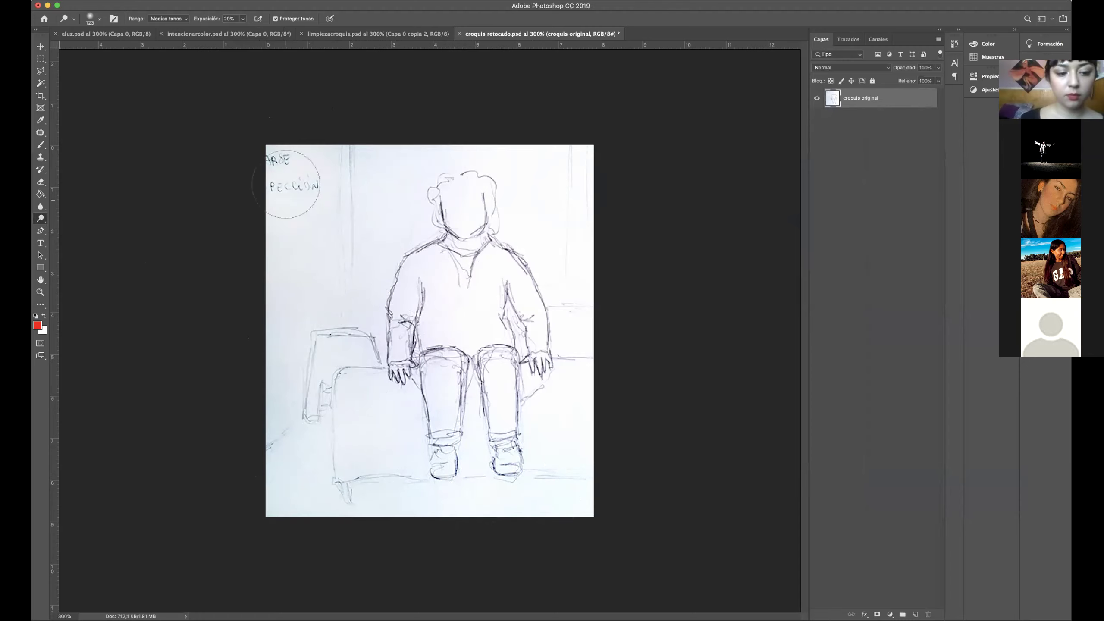
Paint over the leftover handwriting in the sketch's upper-left corner with the Brush, using colours sampled from the nearby paper.
{"action": "left_click", "coordinate": [41, 144]}
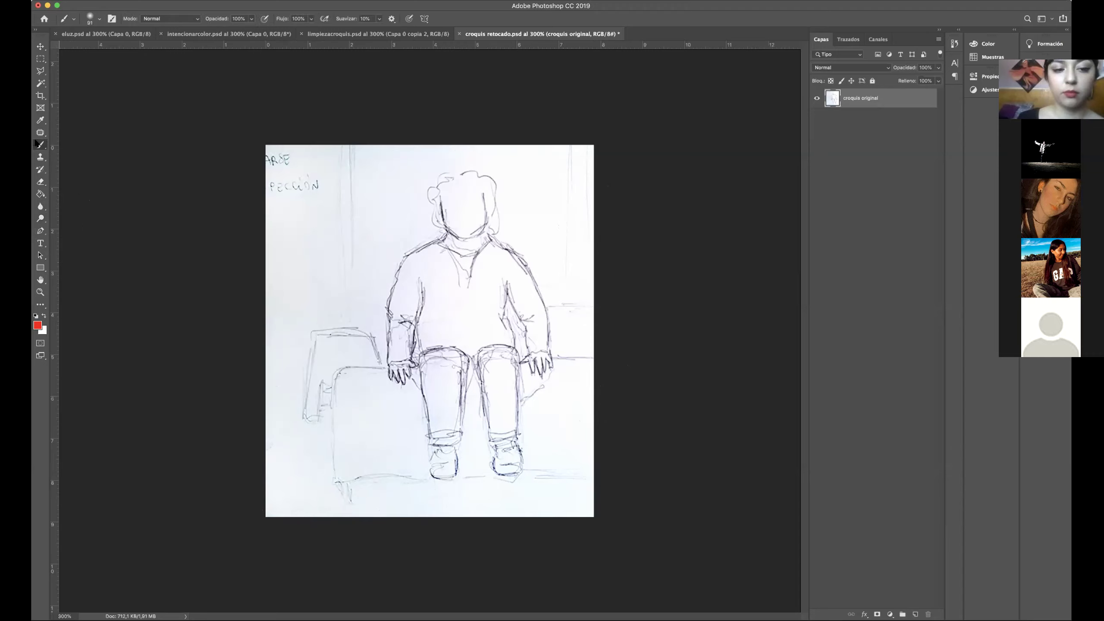
{"action": "left_click", "coordinate": [309, 214], "text": "alt"}
{"action": "left_click_drag", "start_coordinate": [295, 193], "coordinate": [296, 184]}
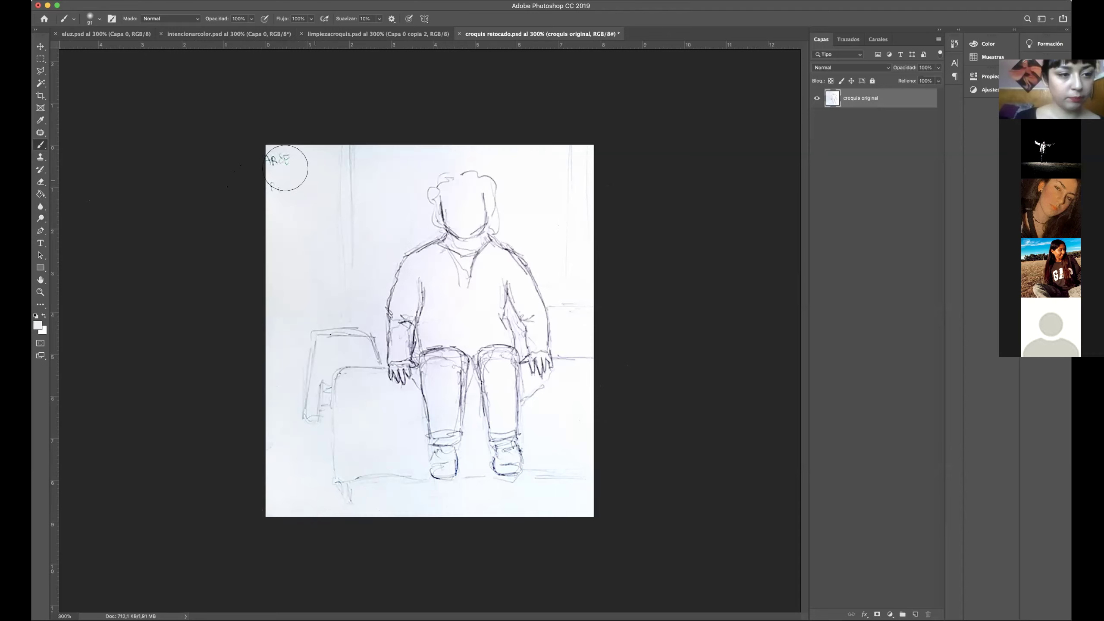
{"action": "left_click", "coordinate": [326, 156], "text": "alt"}
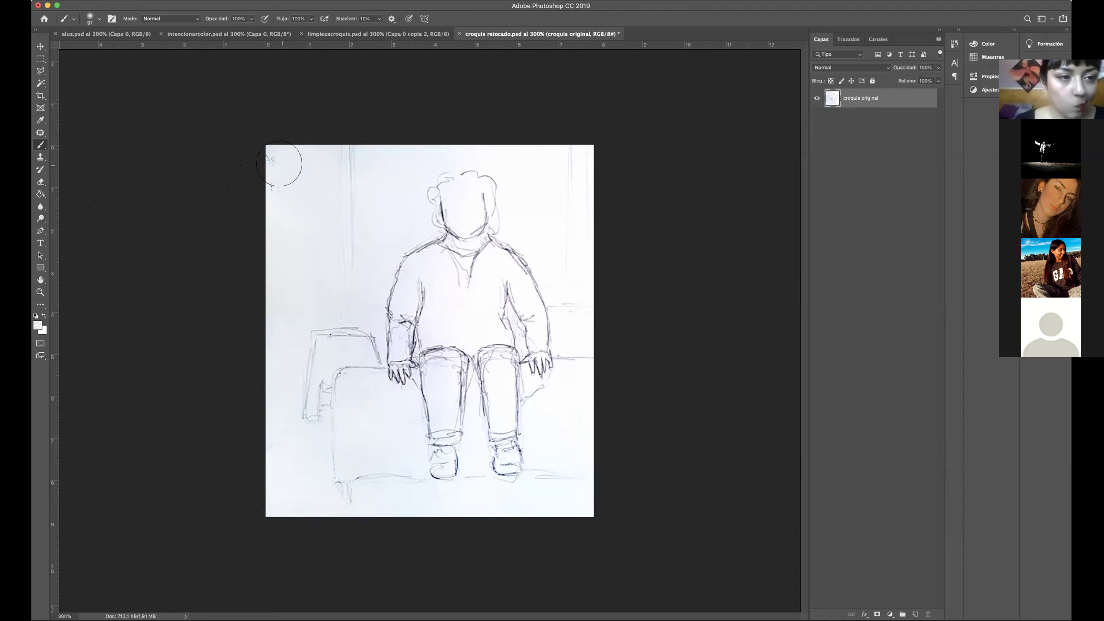
{"action": "left_click_drag", "start_coordinate": [276, 186], "coordinate": [271, 157]}
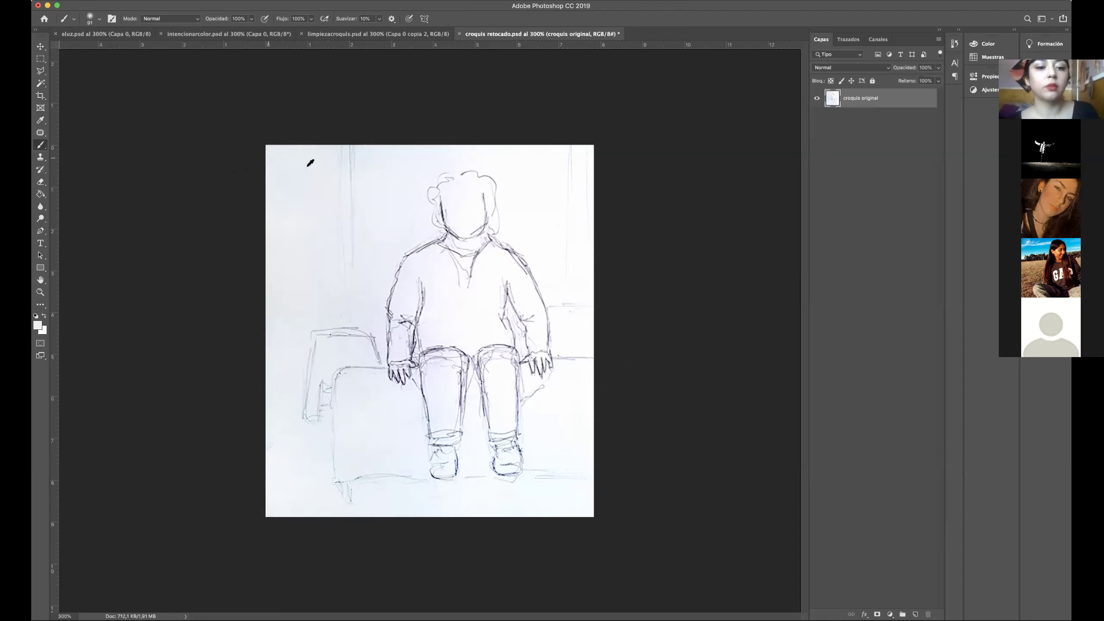
Lighten the paper and furniture lines beside the figure again with the Dodge tool at 29% exposure.
{"action": "left_click", "coordinate": [41, 194]}
{"action": "left_click", "coordinate": [40, 217]}
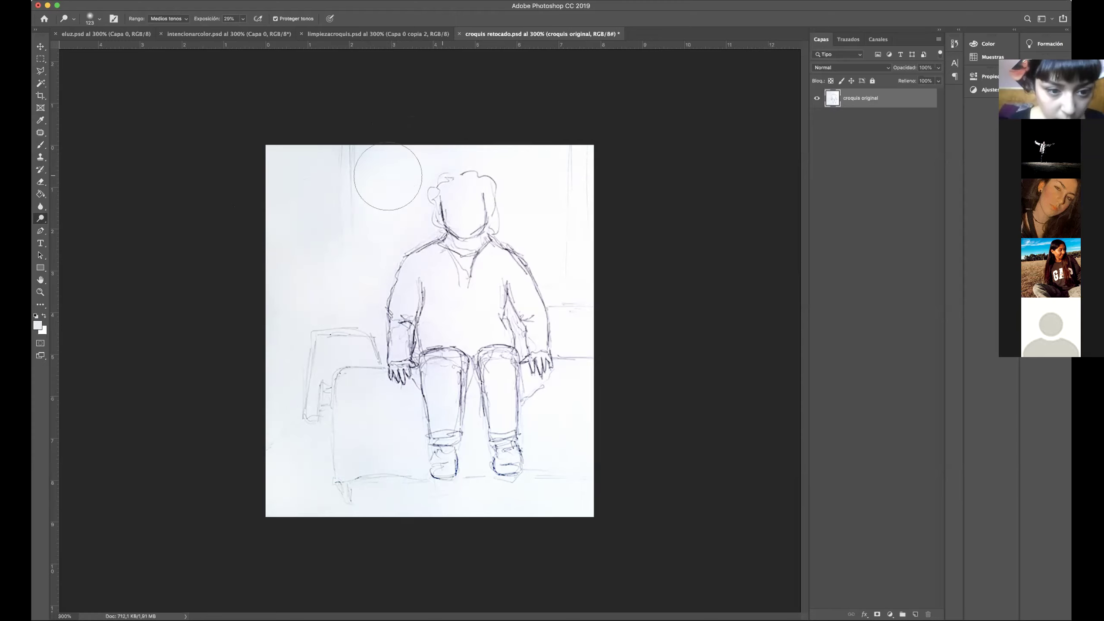
{"action": "mouse_move", "coordinate": [306, 340]}
{"action": "left_mouse_down"}
{"action": "mouse_move", "coordinate": [295, 399]}
{"action": "mouse_move", "coordinate": [357, 387]}
{"action": "mouse_move", "coordinate": [329, 473]}
{"action": "left_mouse_up"}
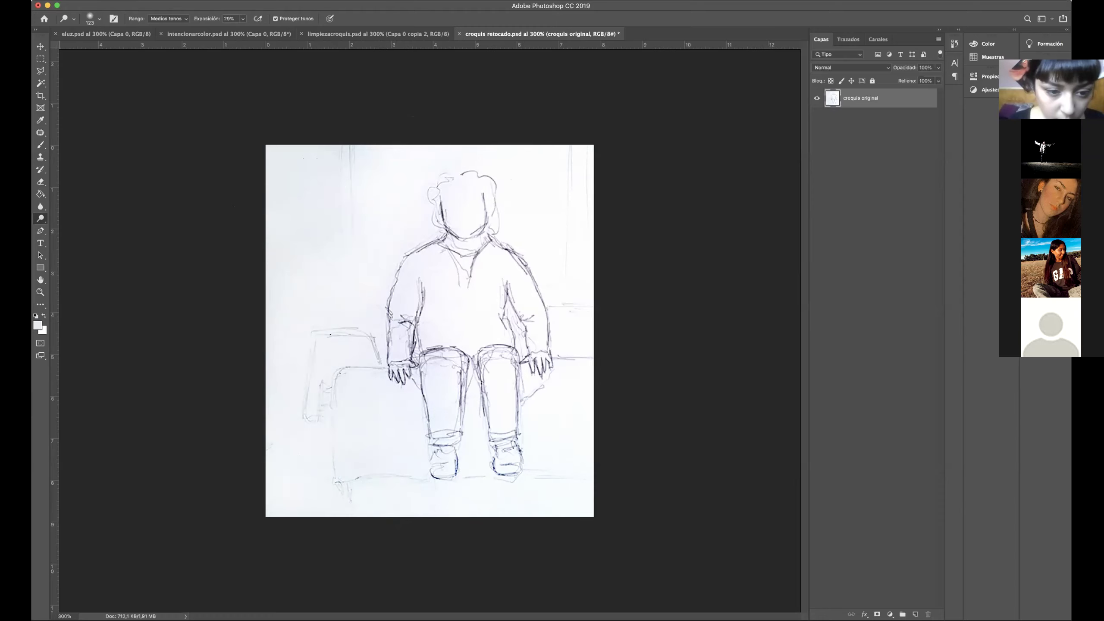
Apply Levels again with the input black slightly above 70, midtones about 1.64 and white 251.
{"action": "left_click", "coordinate": [163, 1]}
{"action": "mouse_move", "coordinate": [161, 9]}
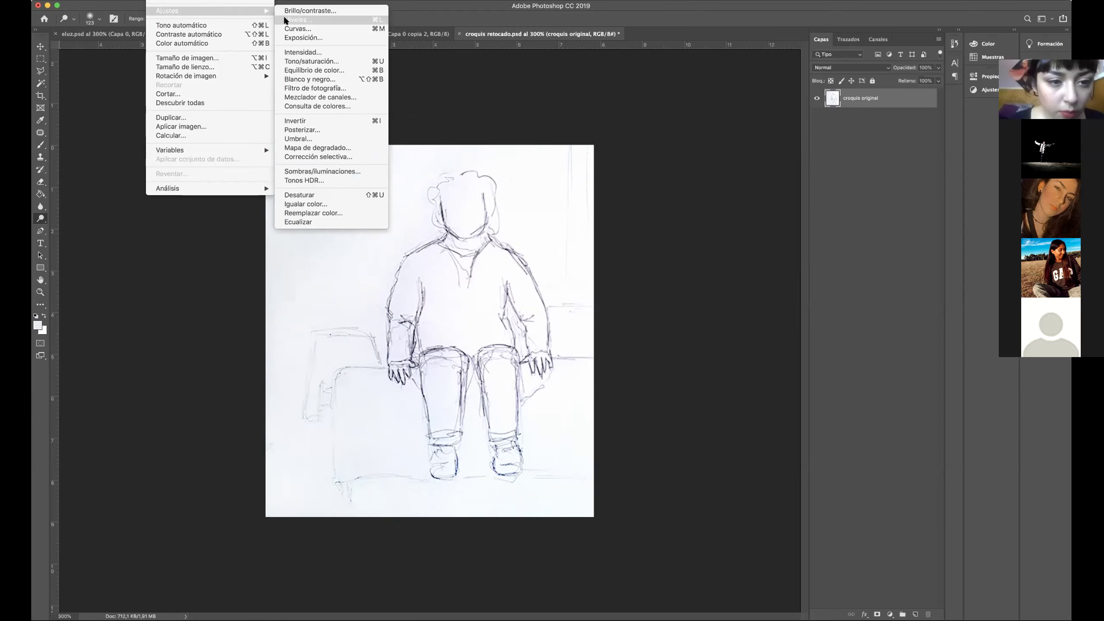
{"action": "left_click", "coordinate": [298, 20]}
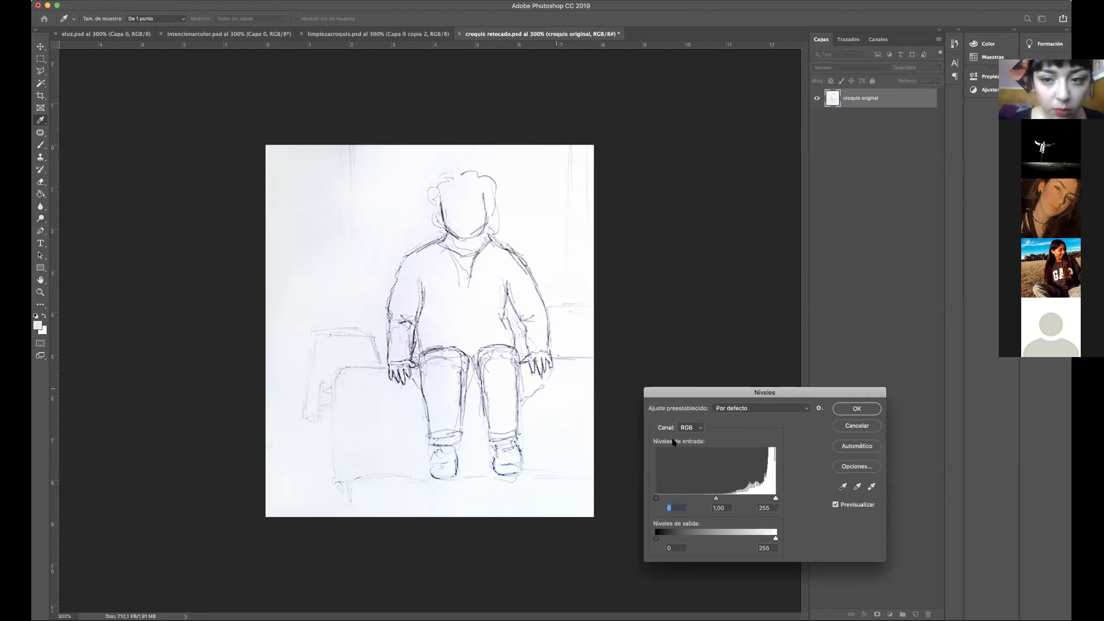
{"action": "left_click_drag", "start_coordinate": [652, 494], "coordinate": [682, 493]}
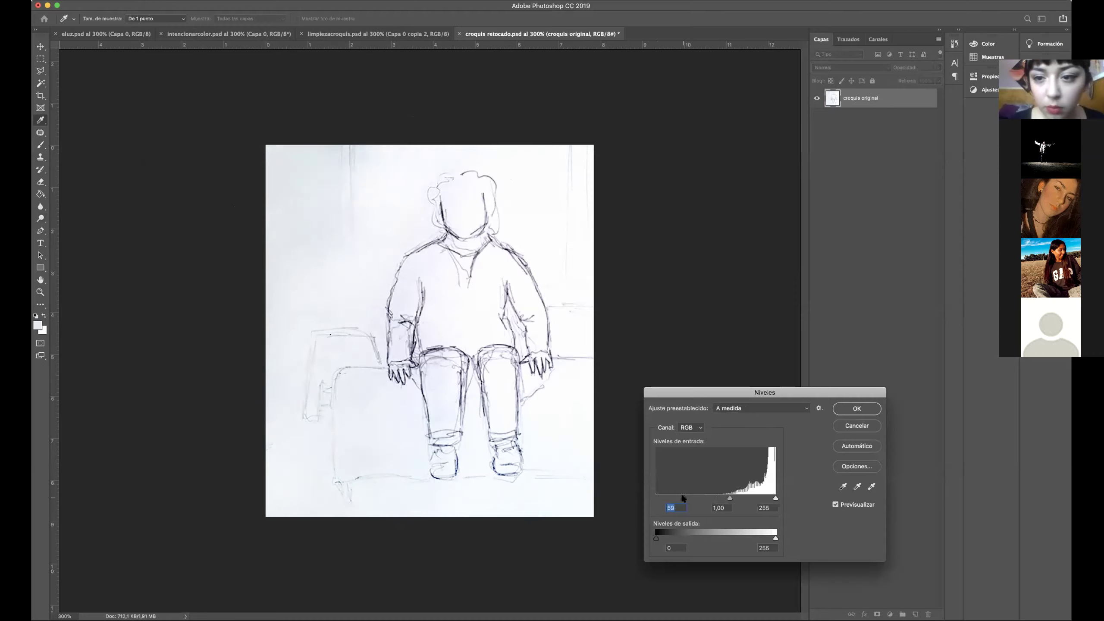
{"action": "left_click_drag", "start_coordinate": [774, 498], "coordinate": [694, 501]}
{"action": "left_click_drag", "start_coordinate": [690, 498], "coordinate": [737, 498]}
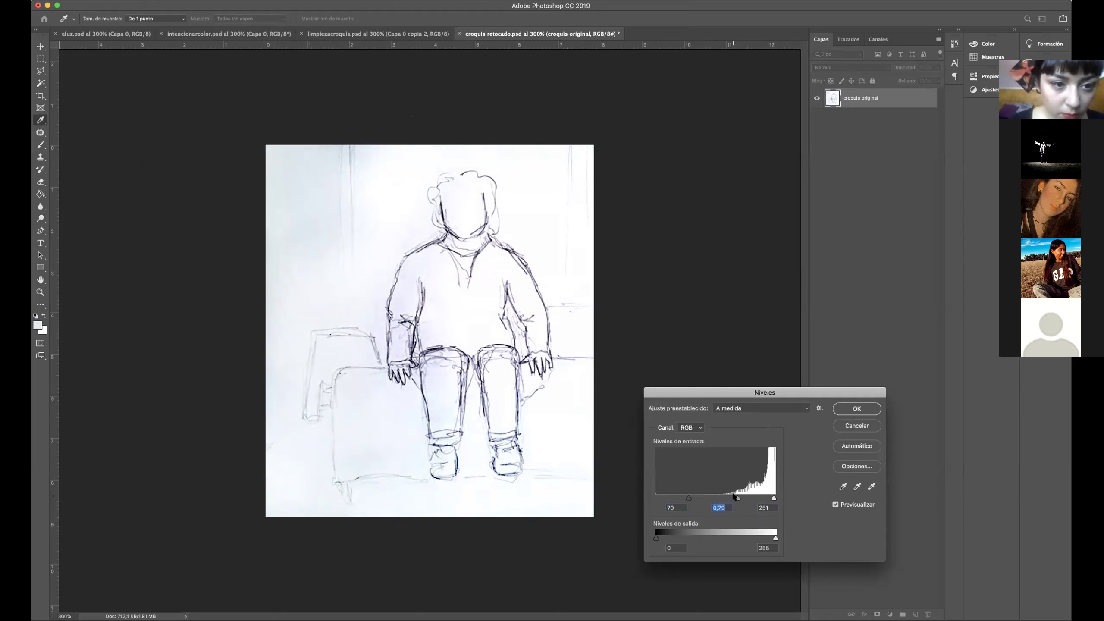
{"action": "left_click_drag", "start_coordinate": [722, 499], "coordinate": [718, 500]}
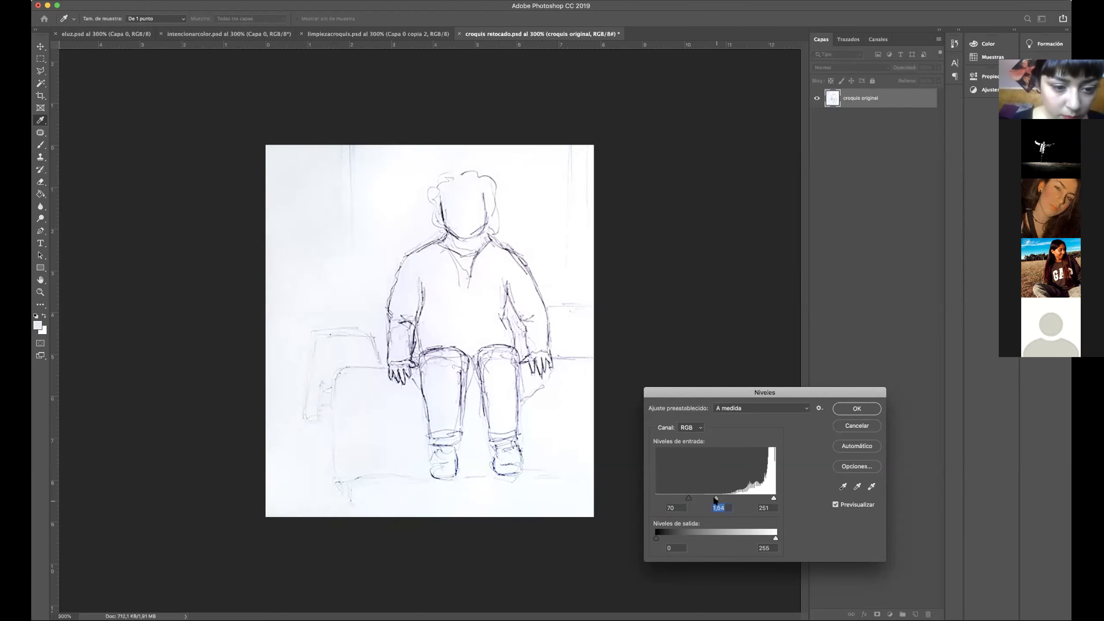
{"action": "left_click_drag", "start_coordinate": [690, 498], "coordinate": [694, 498]}
{"action": "left_click", "coordinate": [835, 409]}
{"action": "key", "text": "o"}
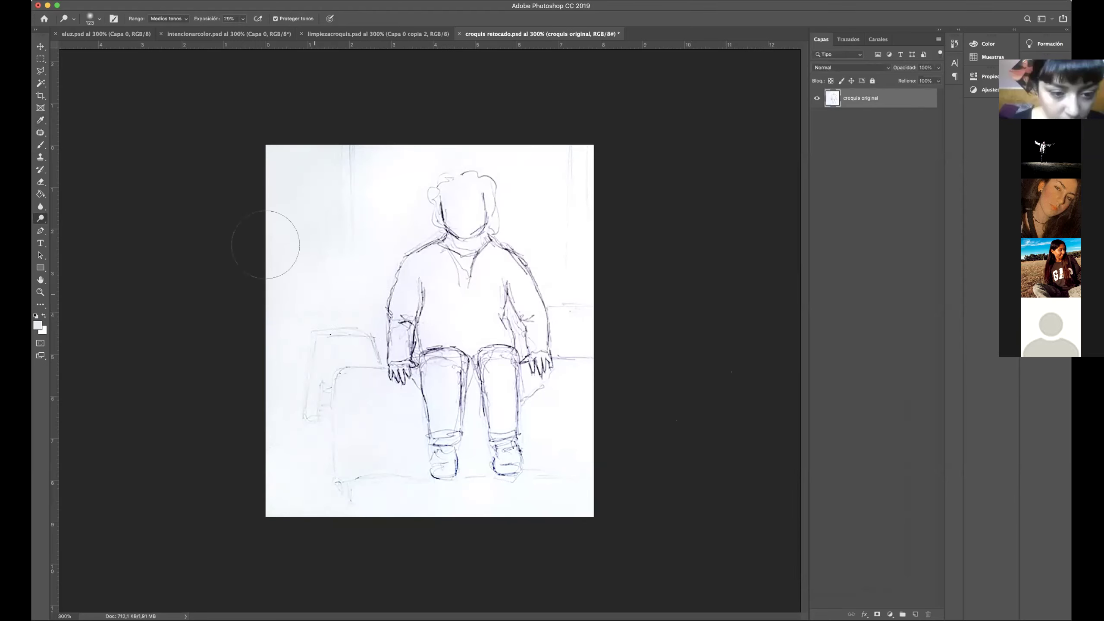
Load the composite RGB channel of the sketch as a selection.
{"action": "key", "text": "v"}
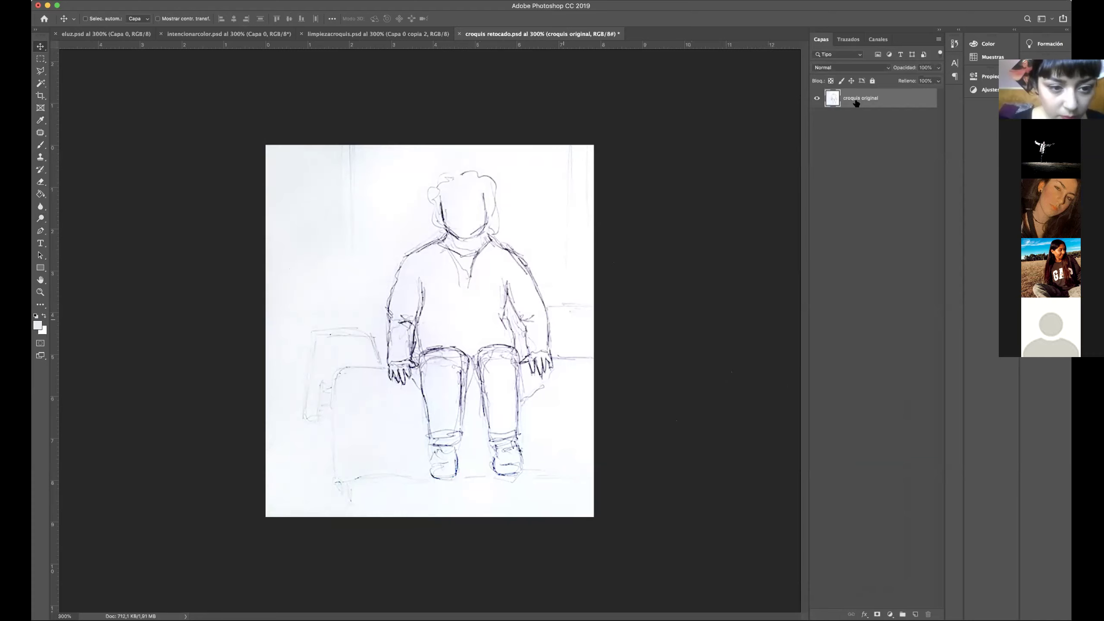
{"action": "left_click", "coordinate": [874, 40]}
{"action": "right_click", "coordinate": [829, 59]}
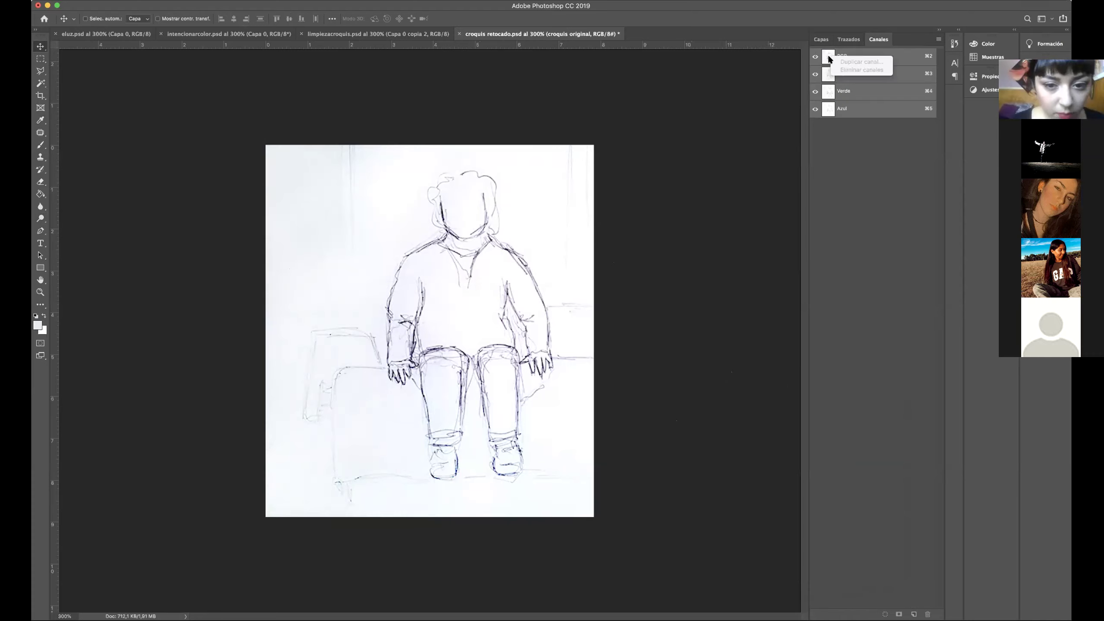
{"action": "left_click", "coordinate": [827, 57]}
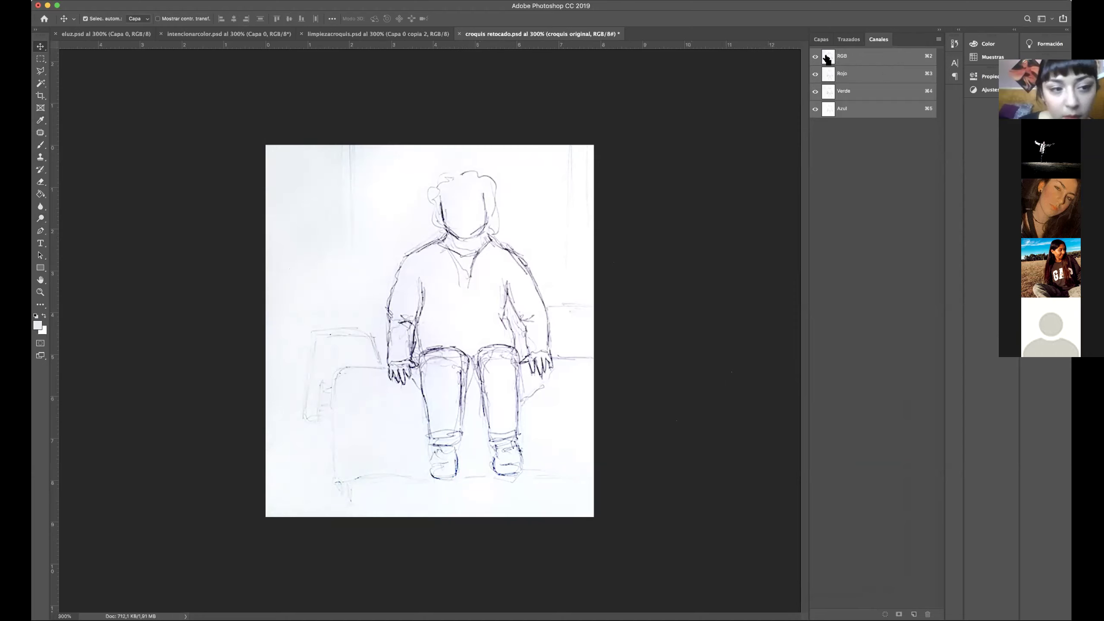
{"action": "left_click", "coordinate": [827, 57], "text": "super"}
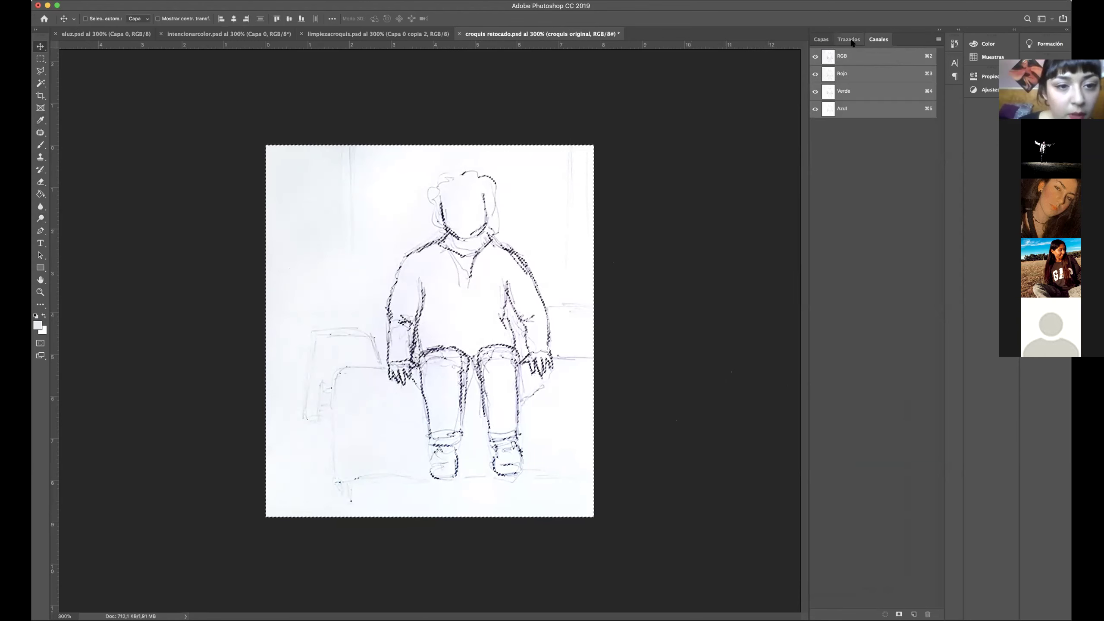
Copy the selected light areas of croquis original to a new layer and invert the selection to target the pencil lines.
{"action": "left_click", "coordinate": [823, 40]}
{"action": "key", "text": "super+j"}
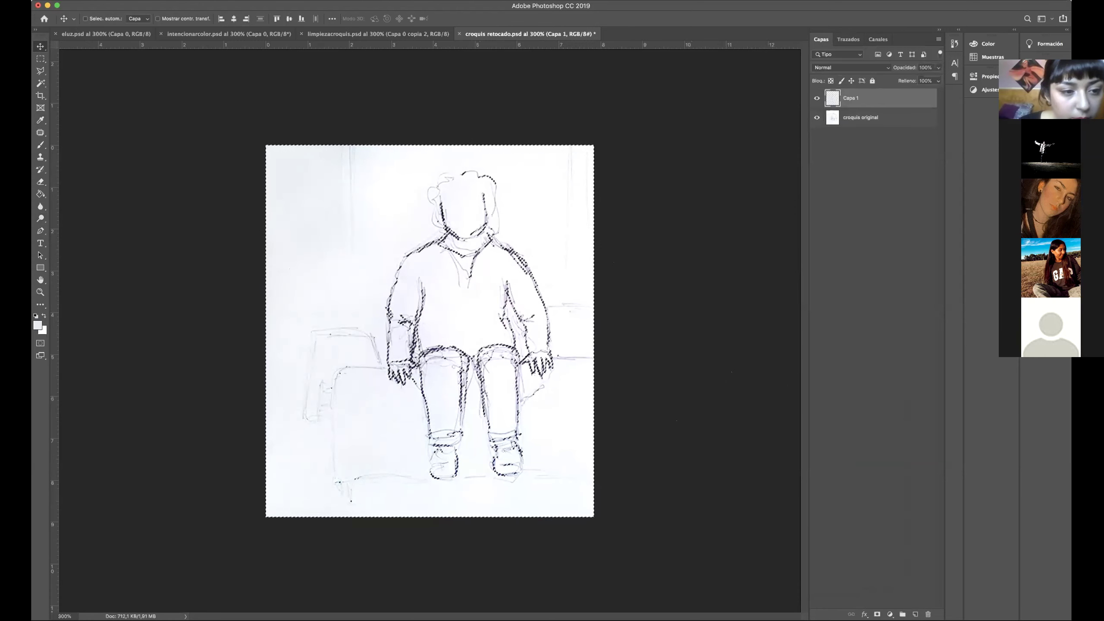
{"action": "left_click", "coordinate": [246, 1]}
{"action": "left_click", "coordinate": [251, 24]}
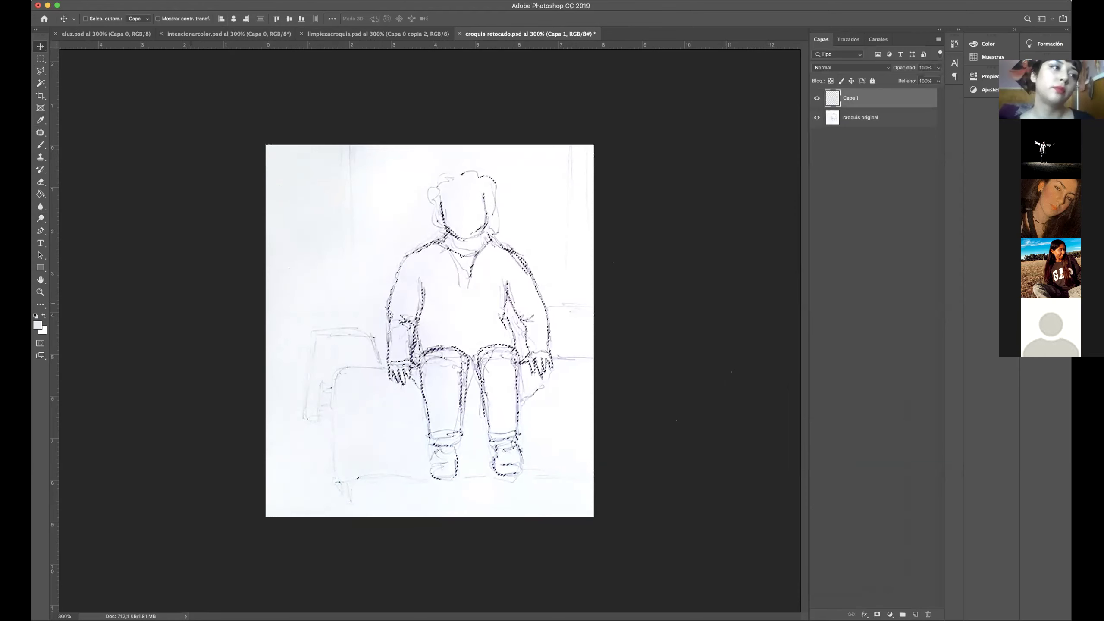
Fill the selected pencil lines on Capa 1 with dark blue 21526b using the Paint Bucket and deselect.
{"action": "left_click", "coordinate": [40, 196]}
{"action": "left_click", "coordinate": [39, 324]}
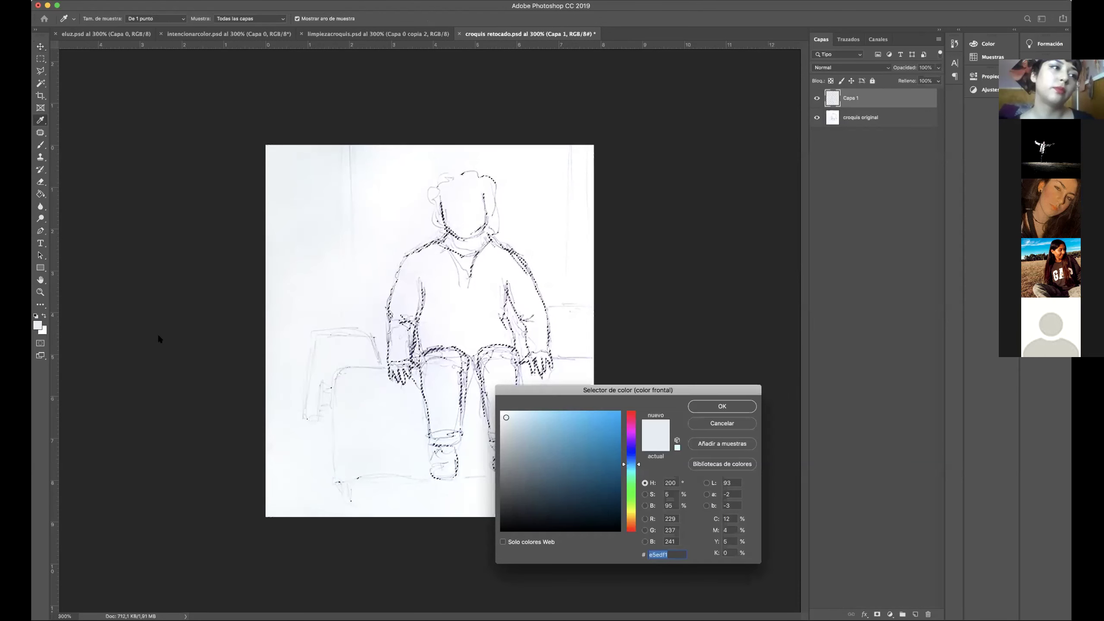
{"action": "left_click", "coordinate": [584, 480]}
{"action": "left_click", "coordinate": [709, 404]}
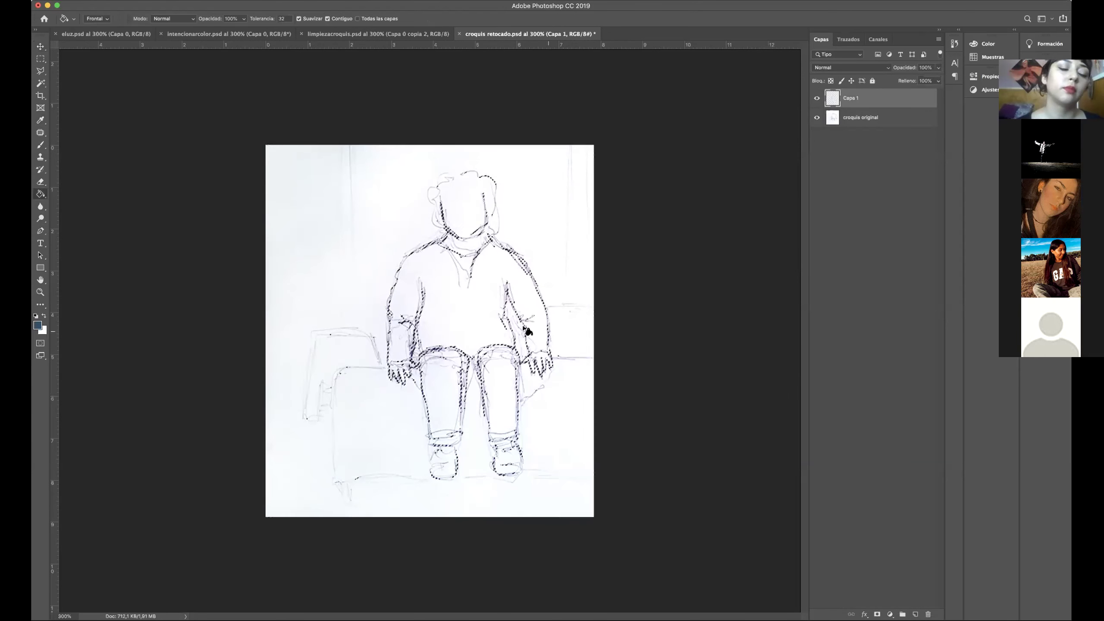
{"action": "left_click", "coordinate": [528, 327]}
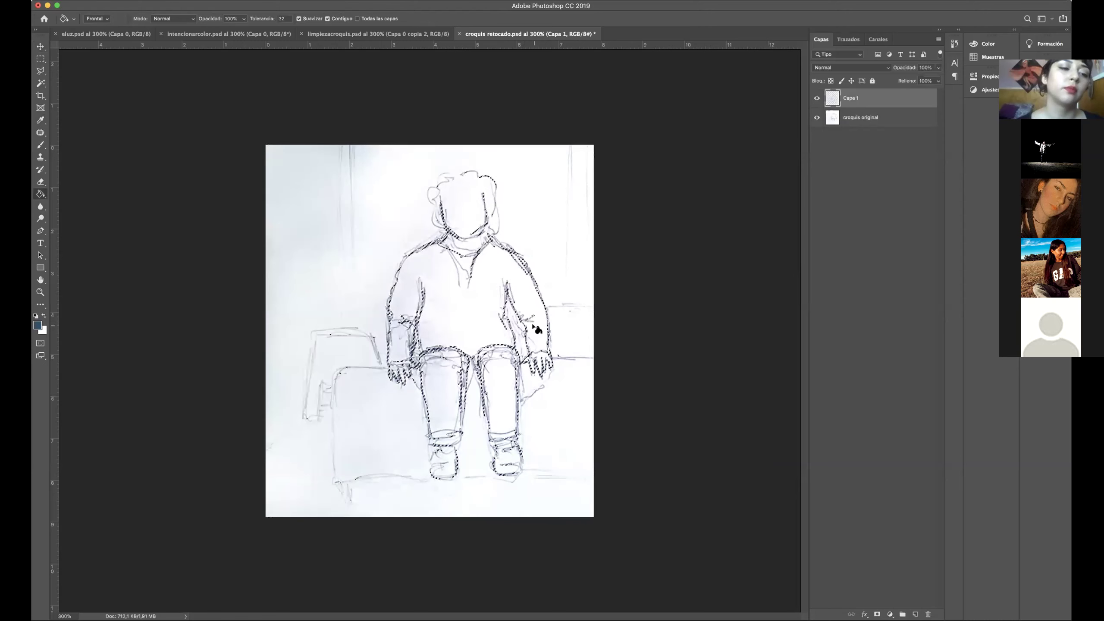
{"action": "left_click", "coordinate": [40, 59]}
{"action": "key", "text": "ctrl+d"}
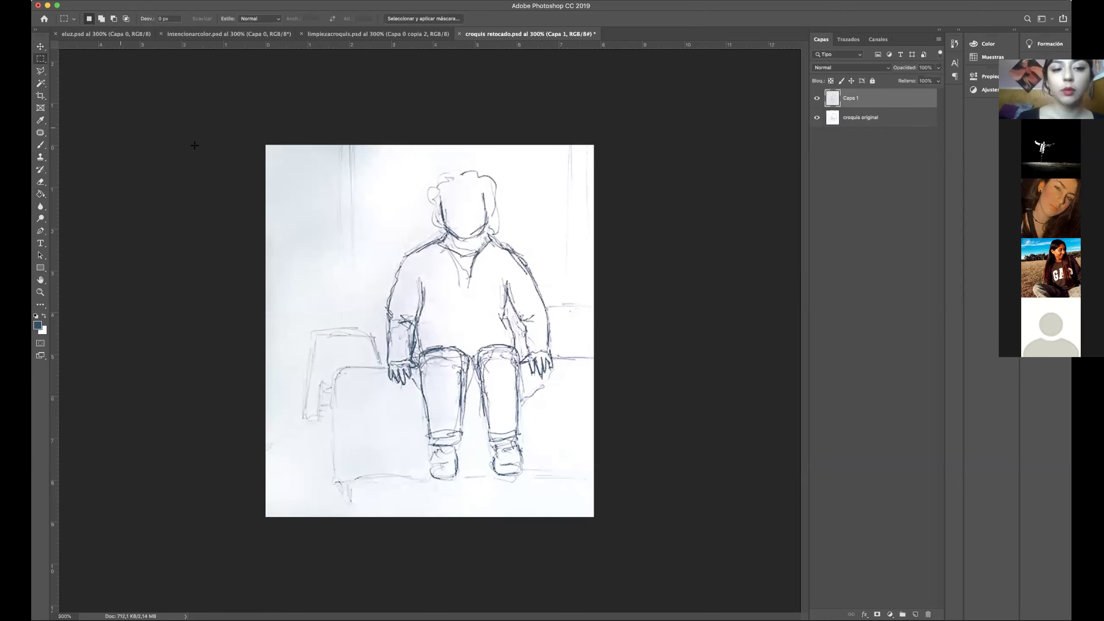
Hide croquis original, add a new layer beneath Capa 1 and fill it with white.
{"action": "left_click", "coordinate": [816, 118]}
{"action": "left_click", "coordinate": [915, 614]}
{"action": "left_click_drag", "start_coordinate": [861, 104], "coordinate": [861, 127]}
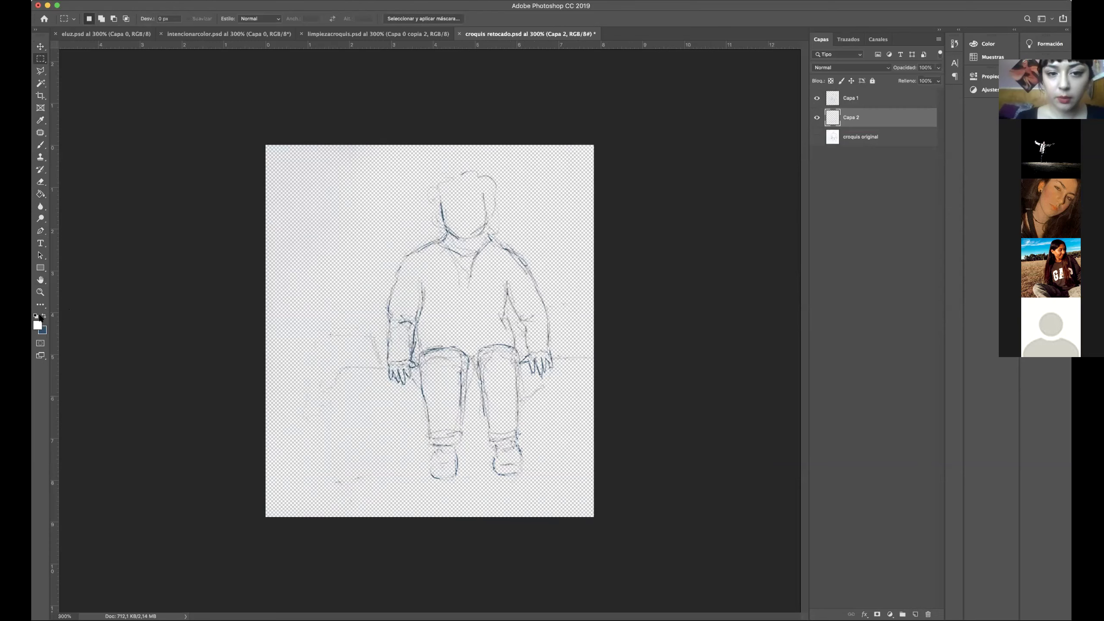
{"action": "left_click", "coordinate": [41, 194]}
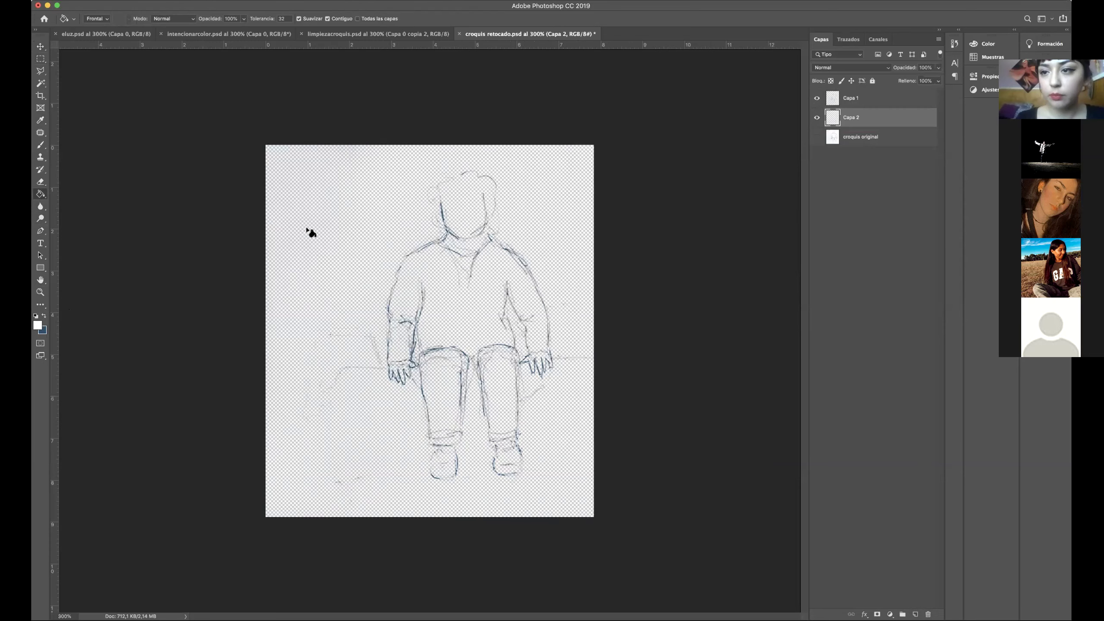
{"action": "left_click", "coordinate": [322, 235]}
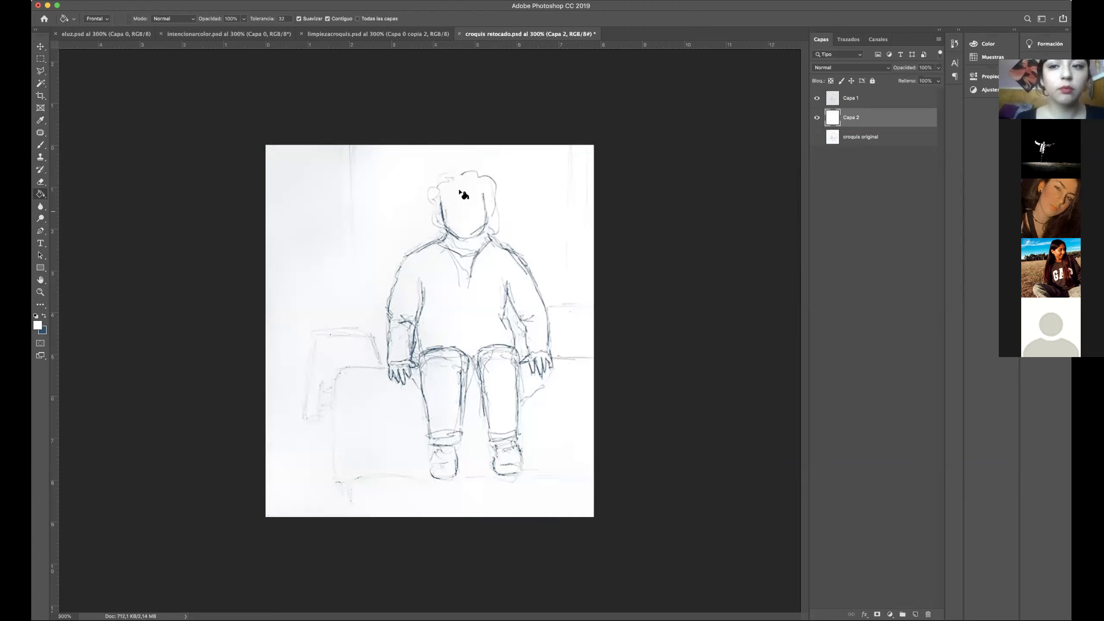
Delete the layers Capa 1 and Capa 2 and show croquis original again.
{"action": "left_click", "coordinate": [896, 100]}
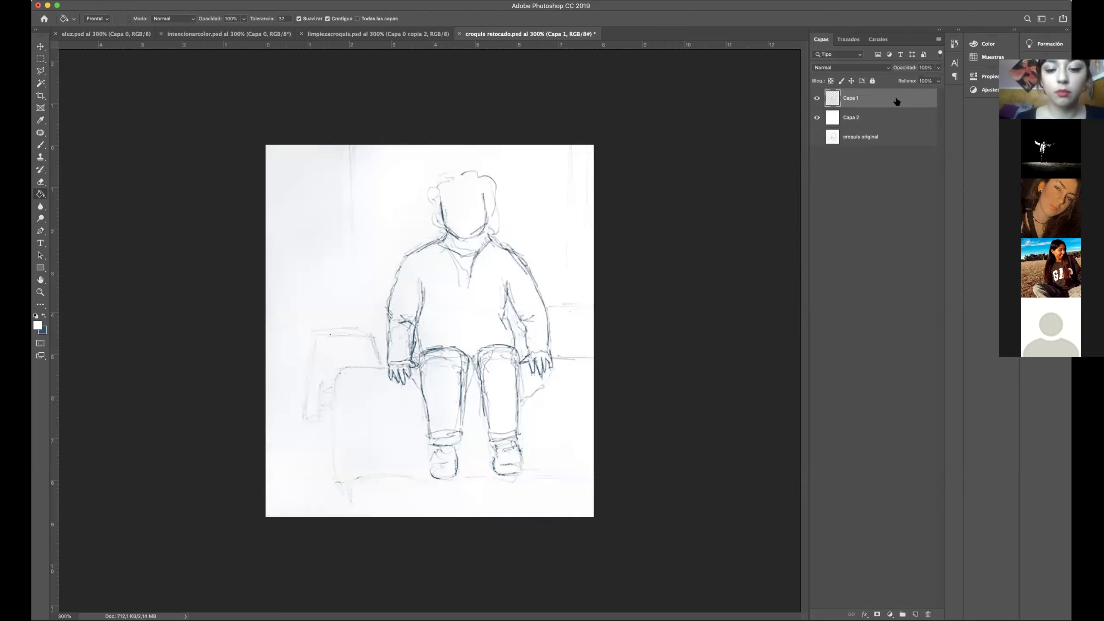
{"action": "left_click_drag", "start_coordinate": [899, 248], "coordinate": [927, 614]}
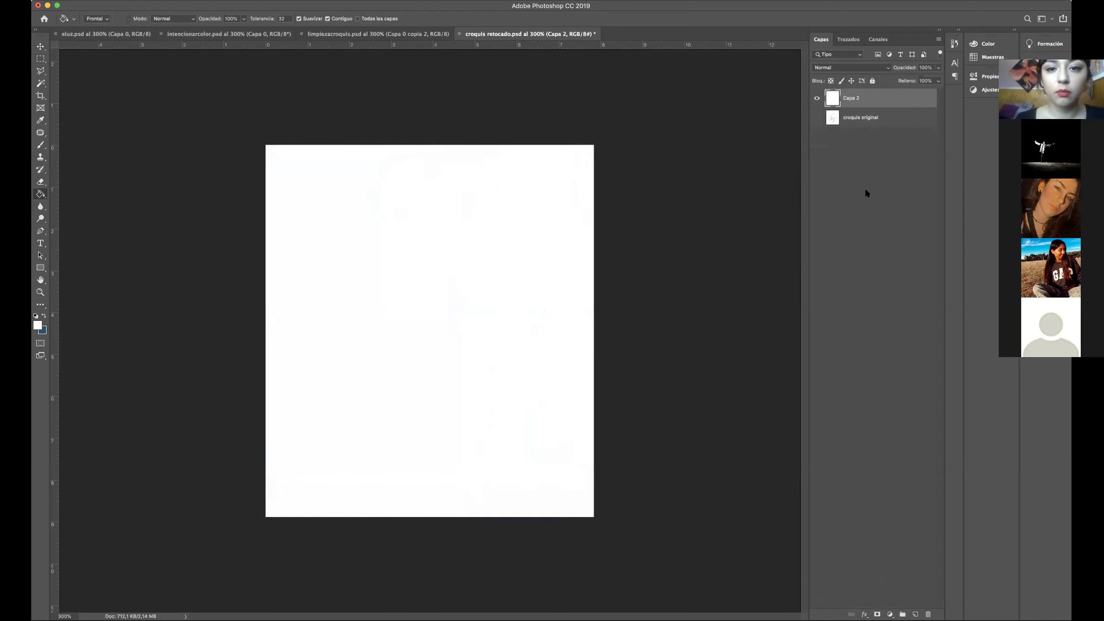
{"action": "left_click_drag", "start_coordinate": [855, 99], "coordinate": [927, 614]}
{"action": "left_click", "coordinate": [816, 99]}
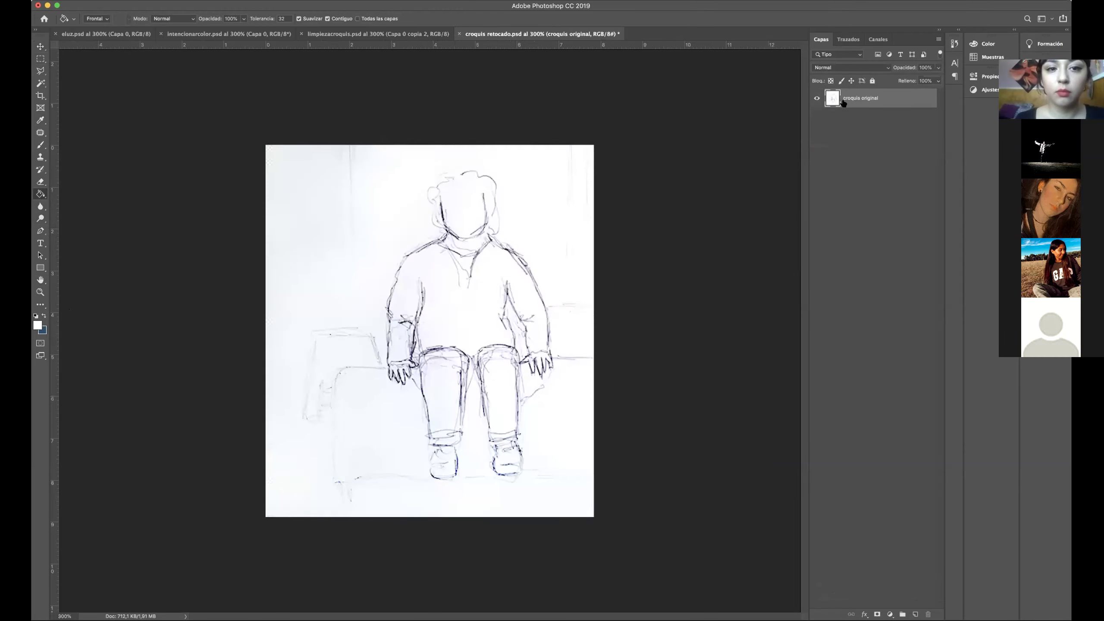
Lighten the grey shading inside the figure's outlines using the Dodge tool with a 40 px brush on midtones.
{"action": "left_click", "coordinate": [41, 220]}
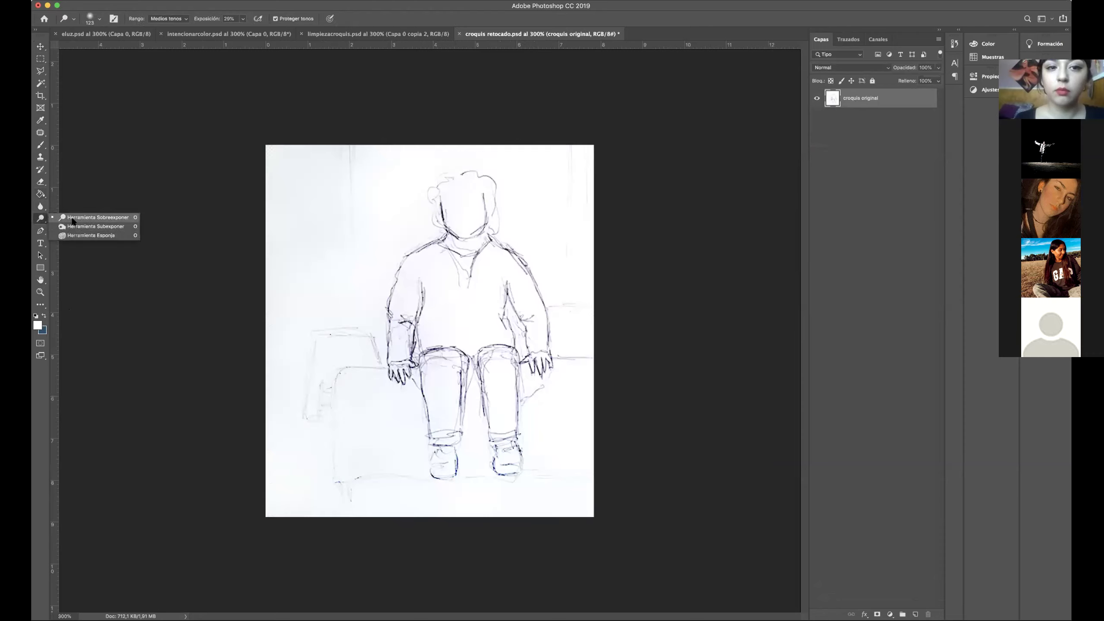
{"action": "left_click", "coordinate": [87, 217]}
{"action": "right_click", "coordinate": [481, 315]}
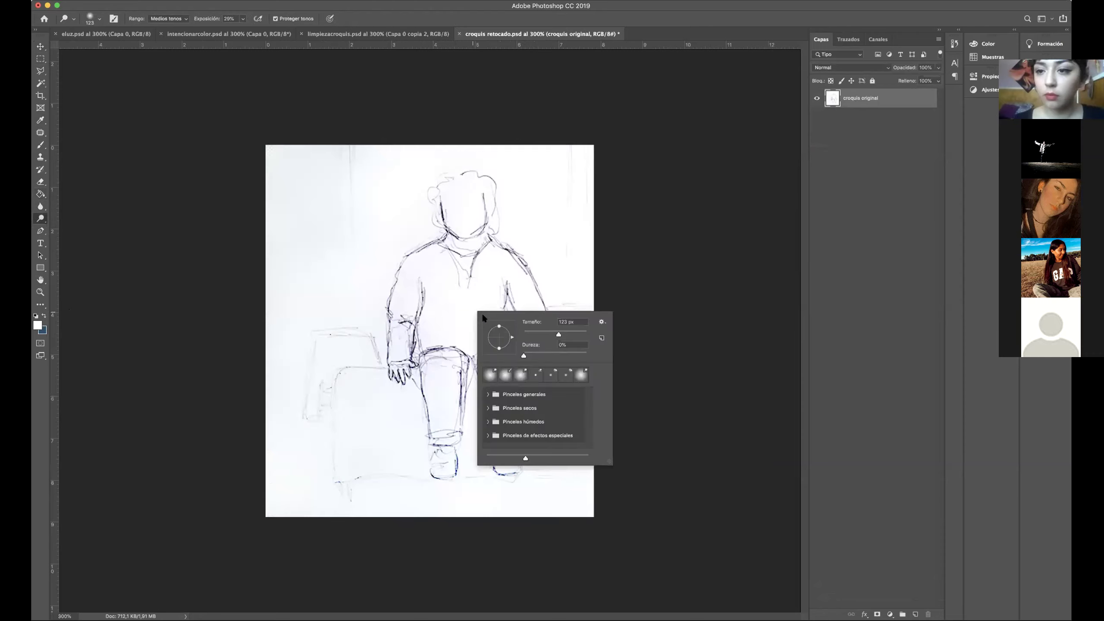
{"action": "left_click", "coordinate": [533, 331]}
{"action": "key", "text": "Return"}
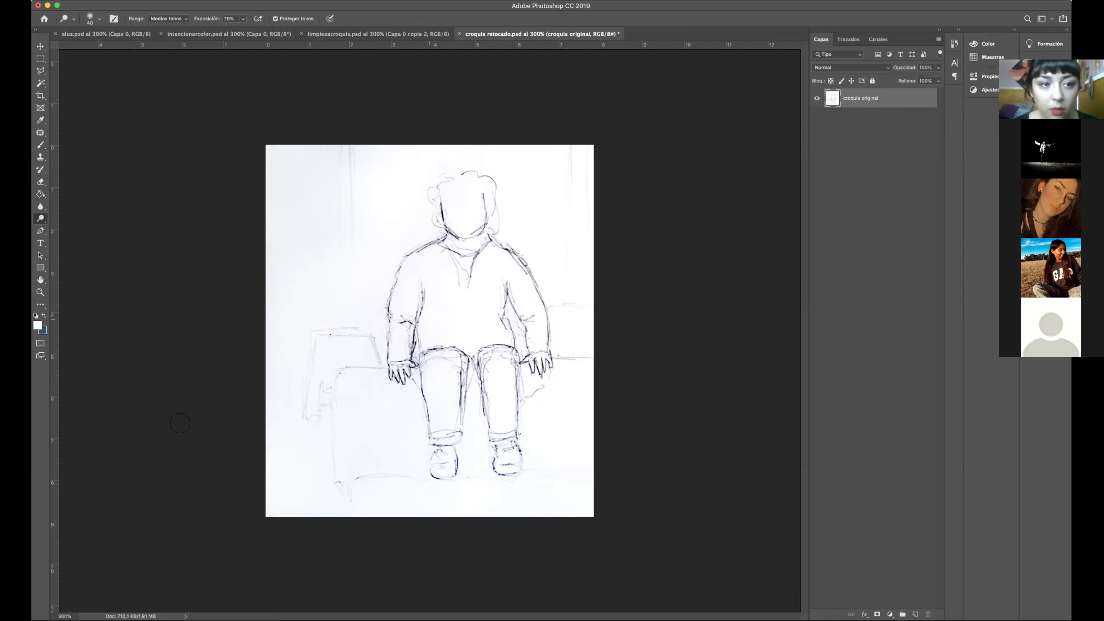
Apply Brightness/Contrast to croquis original with brightness 2 and contrast 4.
{"action": "left_click", "coordinate": [40, 292]}
{"action": "left_click", "coordinate": [300, 229]}
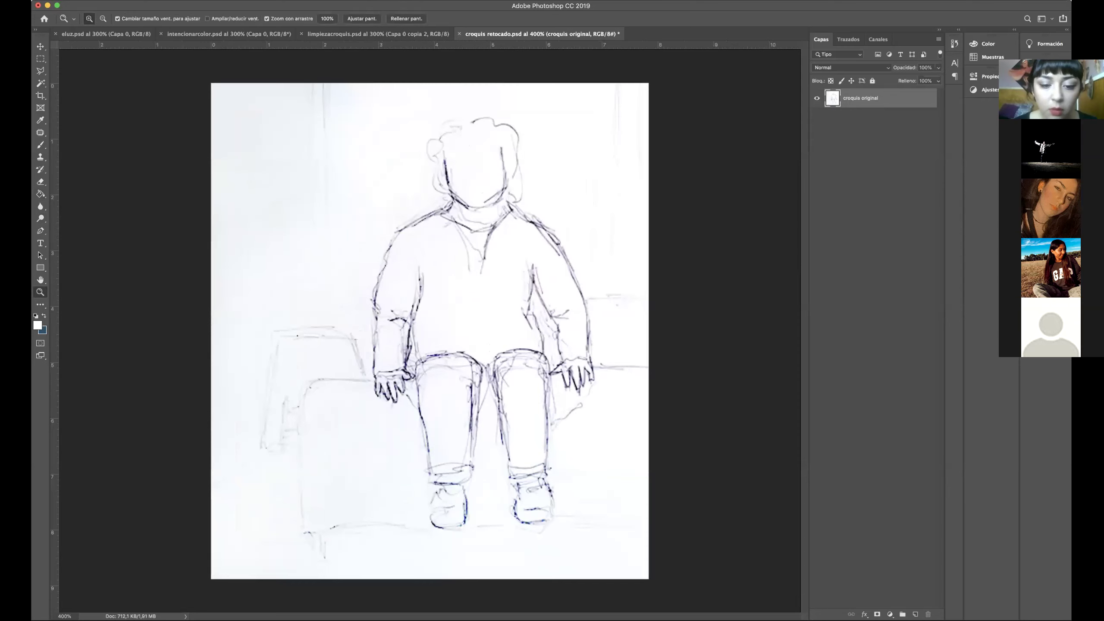
{"action": "left_click", "coordinate": [163, 1]}
{"action": "mouse_move", "coordinate": [168, 10]}
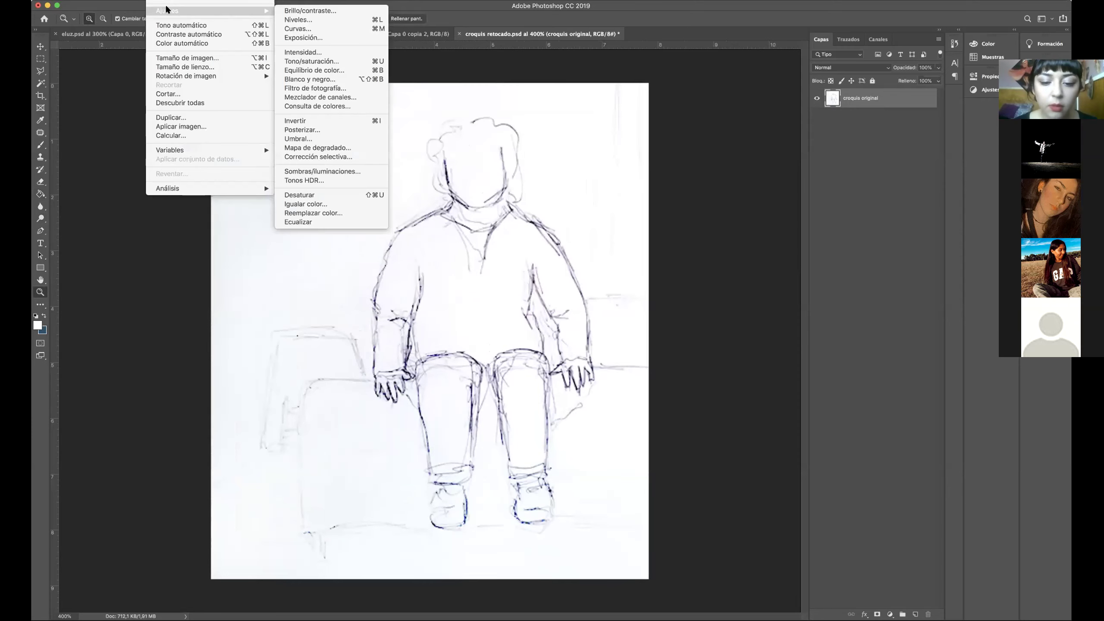
{"action": "left_click", "coordinate": [283, 11]}
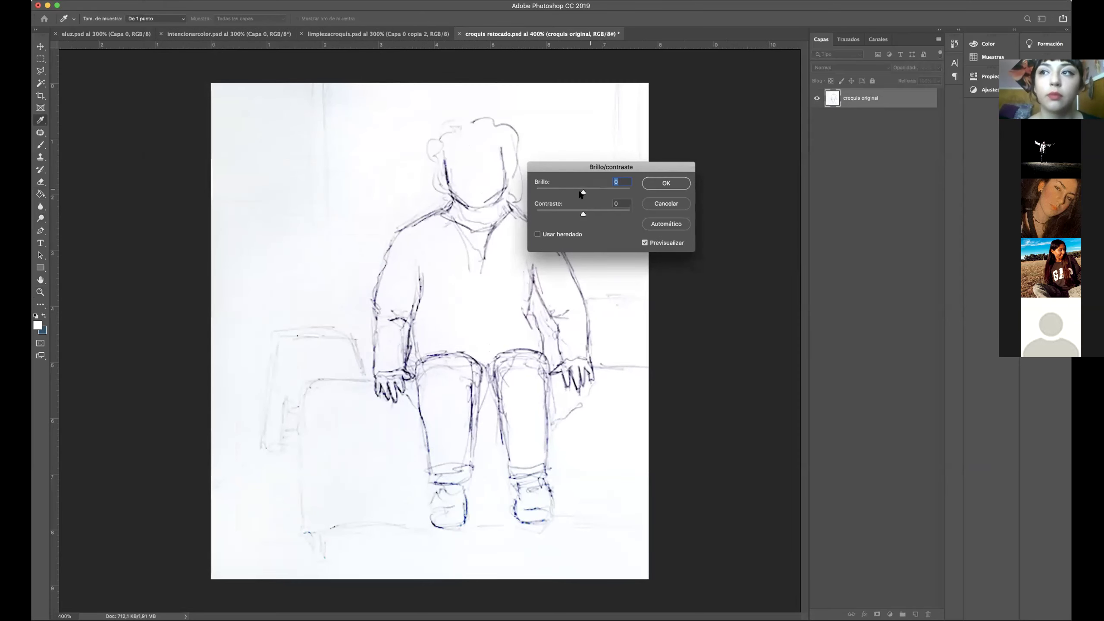
{"action": "mouse_move", "coordinate": [583, 193]}
{"action": "left_mouse_down"}
{"action": "mouse_move", "coordinate": [558, 214]}
{"action": "mouse_move", "coordinate": [588, 216]}
{"action": "mouse_move", "coordinate": [583, 194]}
{"action": "left_mouse_up"}
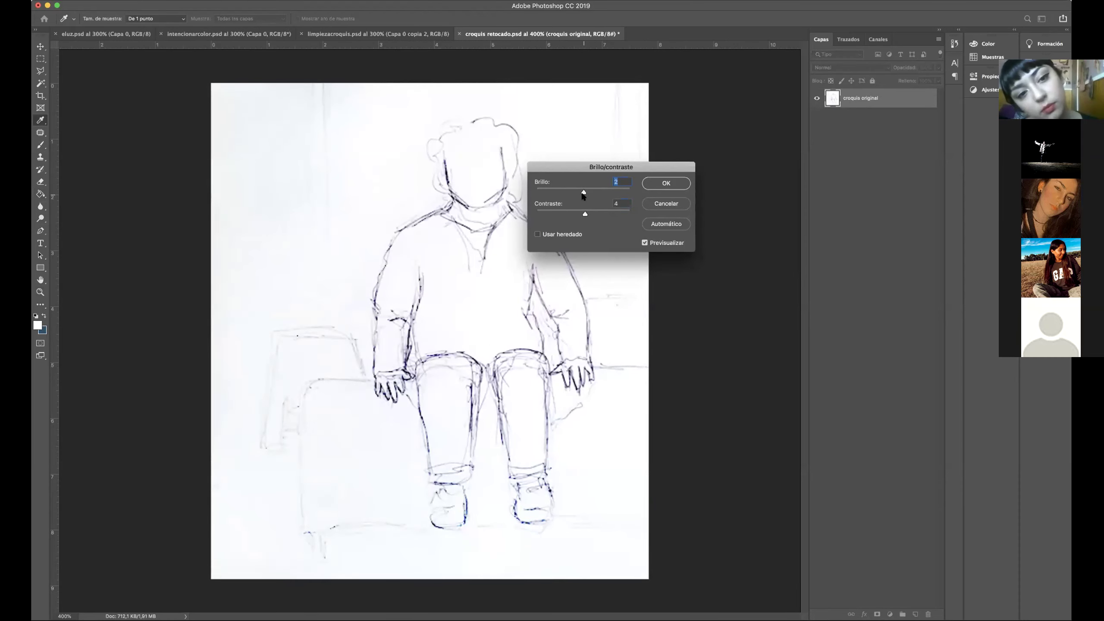
{"action": "left_click", "coordinate": [666, 183]}
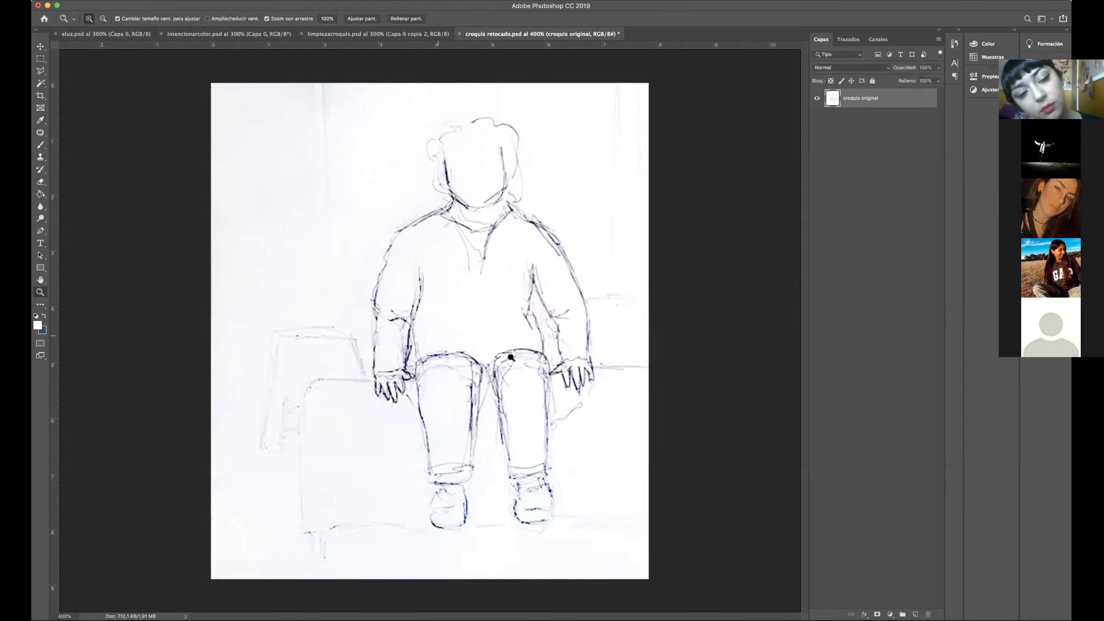
{"action": "key", "text": "z"}
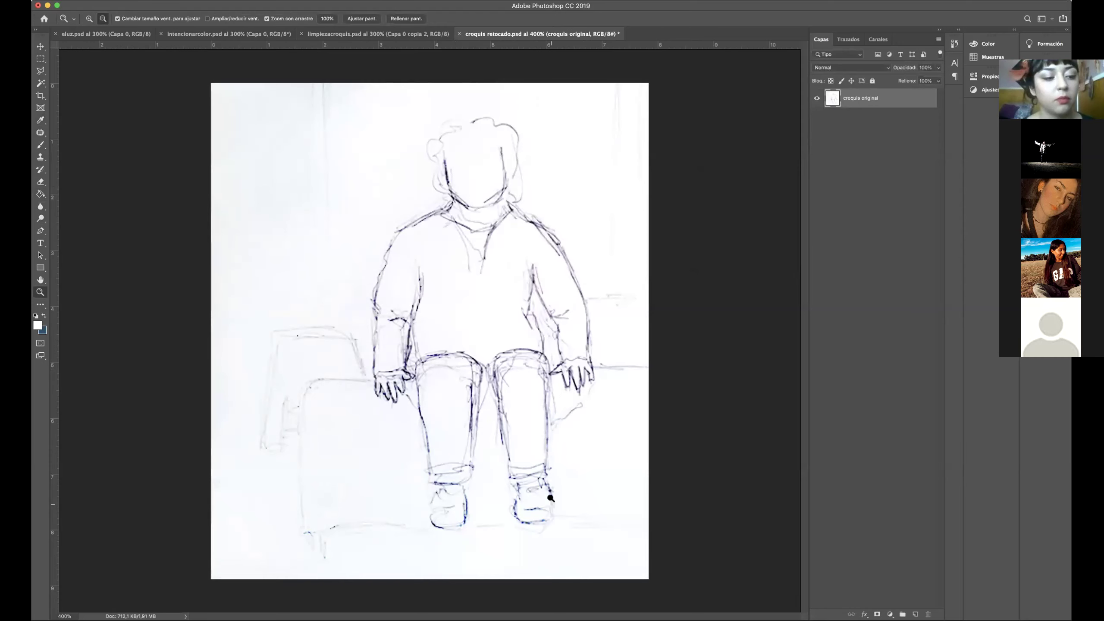
{"action": "left_click", "coordinate": [513, 454], "text": "alt"}
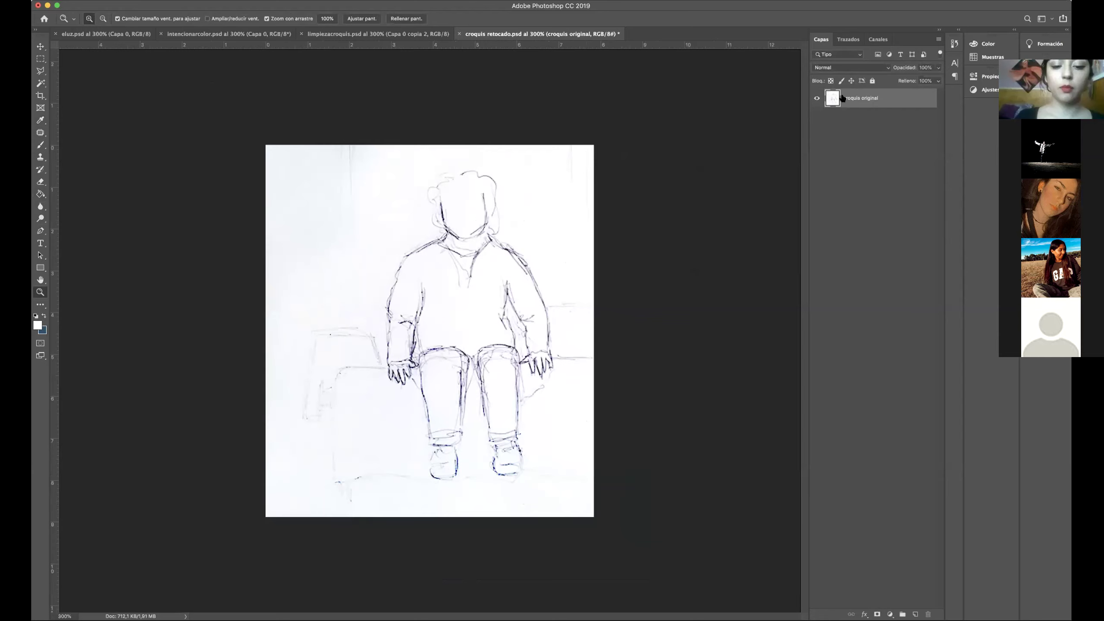
Load the composite RGB channel as a selection again and add a new layer above croquis original.
{"action": "left_click", "coordinate": [878, 39]}
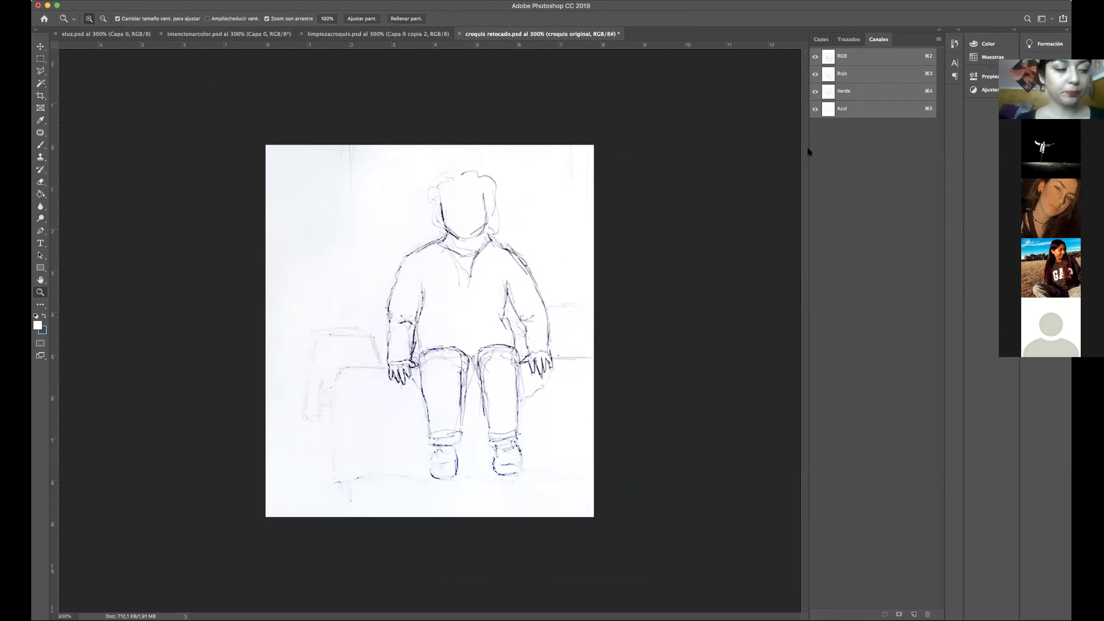
{"action": "left_click", "coordinate": [828, 59], "text": "super"}
{"action": "left_click", "coordinate": [821, 40]}
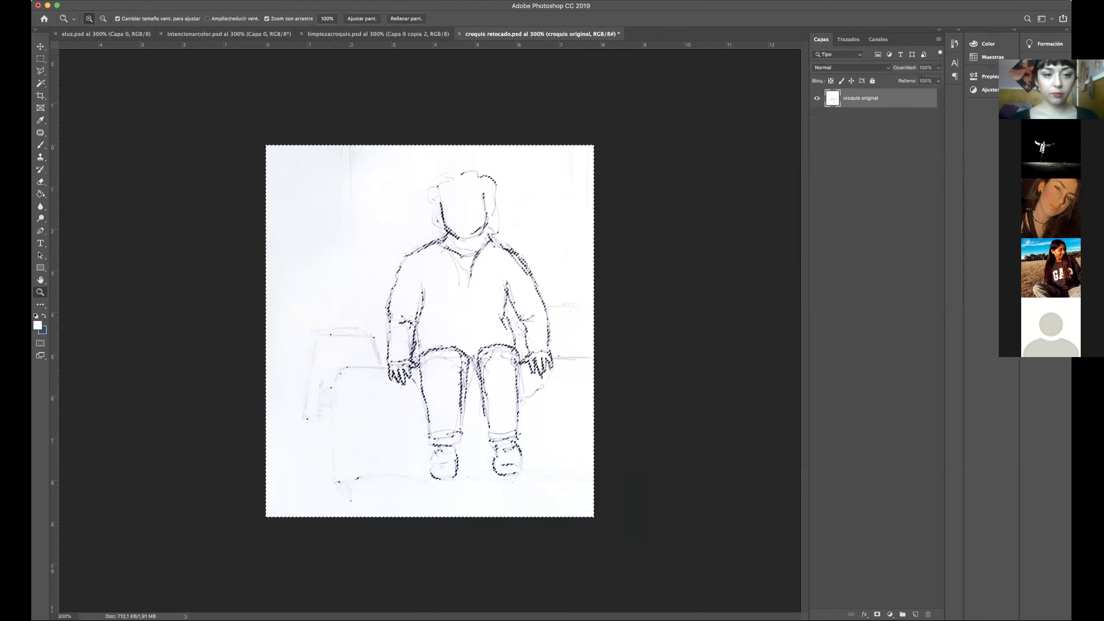
{"action": "left_click", "coordinate": [915, 614]}
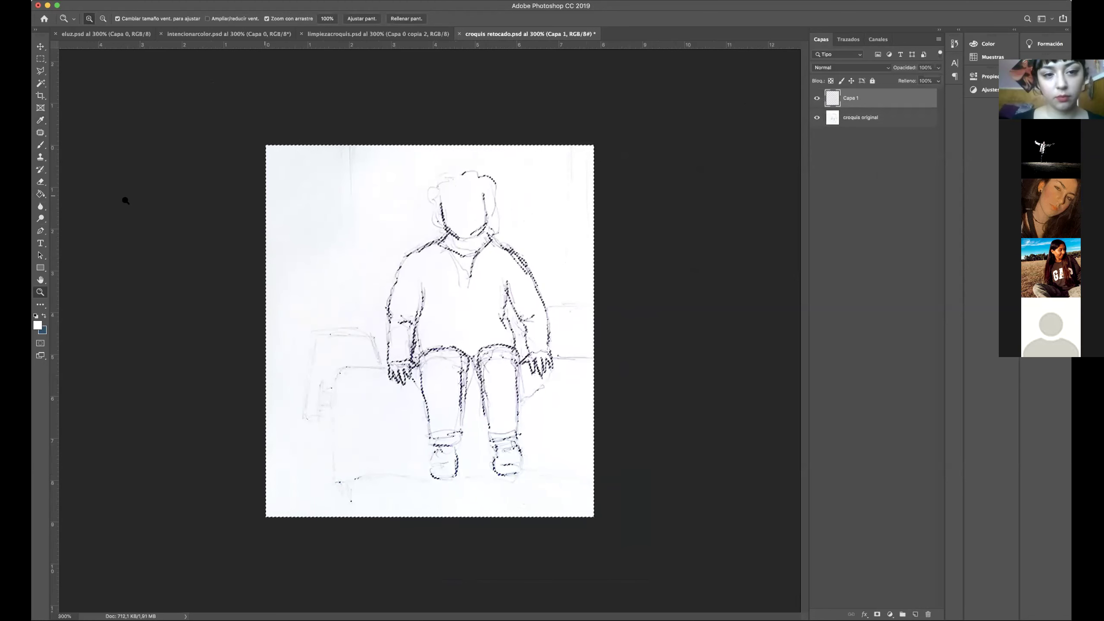
Swap the foreground colour to dark blue, invert the selection and fill the pencil lines on Capa 1.
{"action": "left_click", "coordinate": [44, 316]}
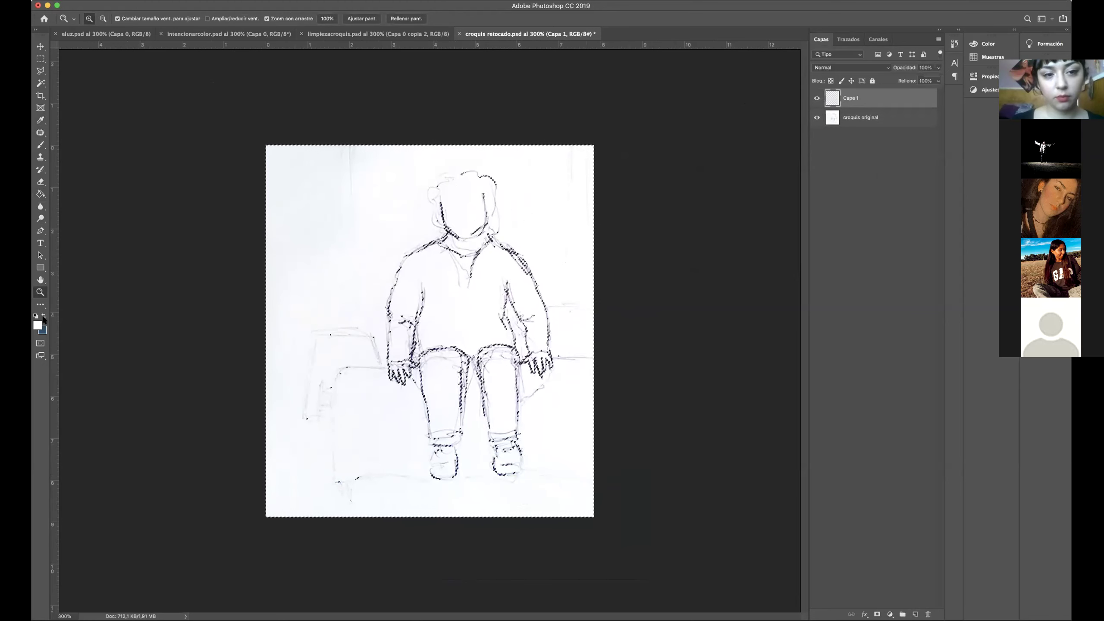
{"action": "left_click", "coordinate": [41, 194]}
{"action": "left_click", "coordinate": [252, 0]}
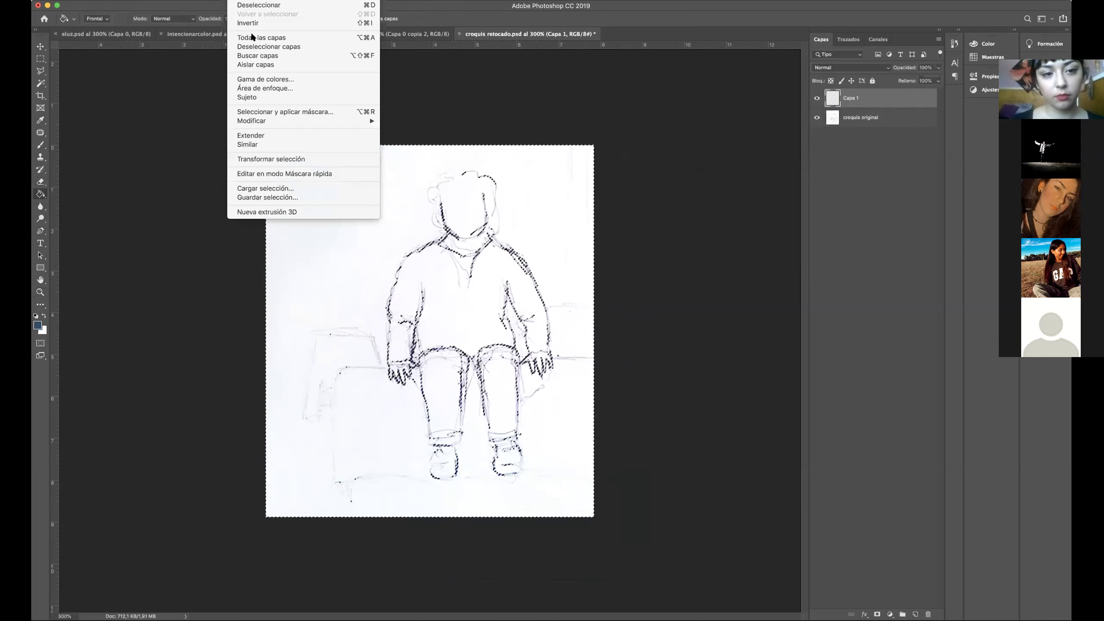
{"action": "key", "text": "Escape"}
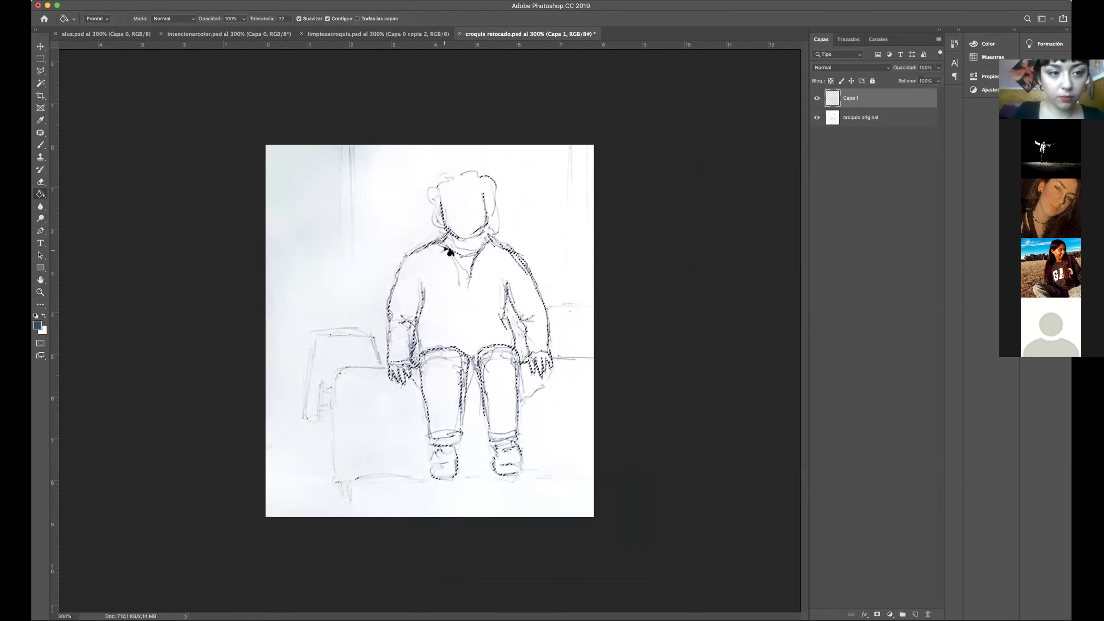
Hide croquis original and clear the selection around the filled lines.
{"action": "left_click", "coordinate": [816, 117]}
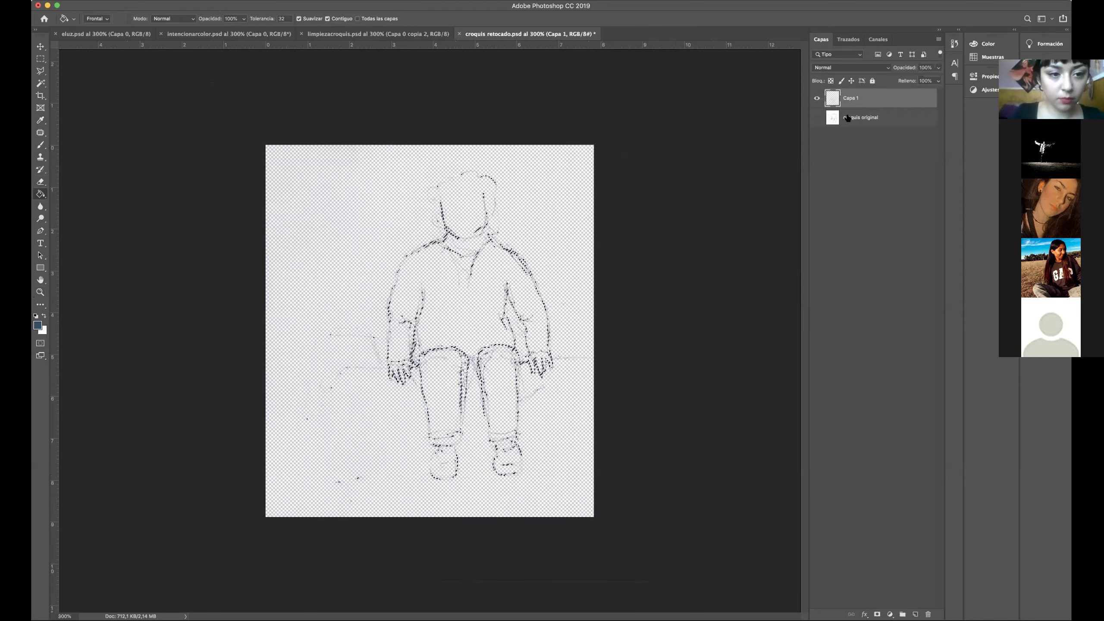
{"action": "key", "text": "m"}
{"action": "key", "text": "super+j"}
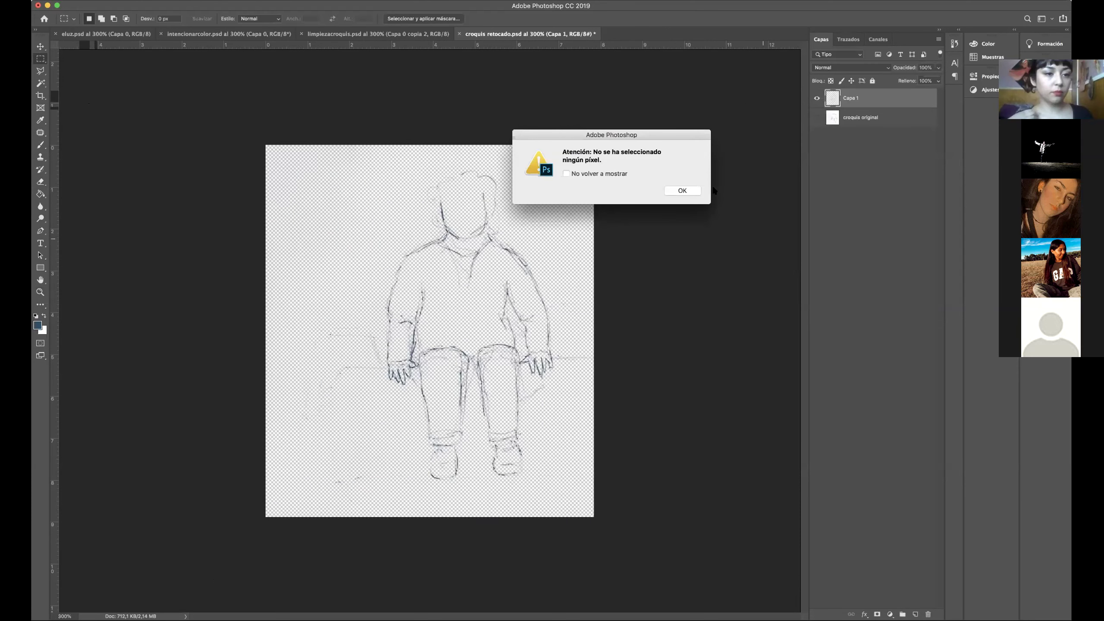
{"action": "key", "text": "Return"}
Add a new layer beneath Capa 1, fill it with green 20893e and make Capa 1 the active layer.
{"action": "key", "text": "super+shift+alt+n"}
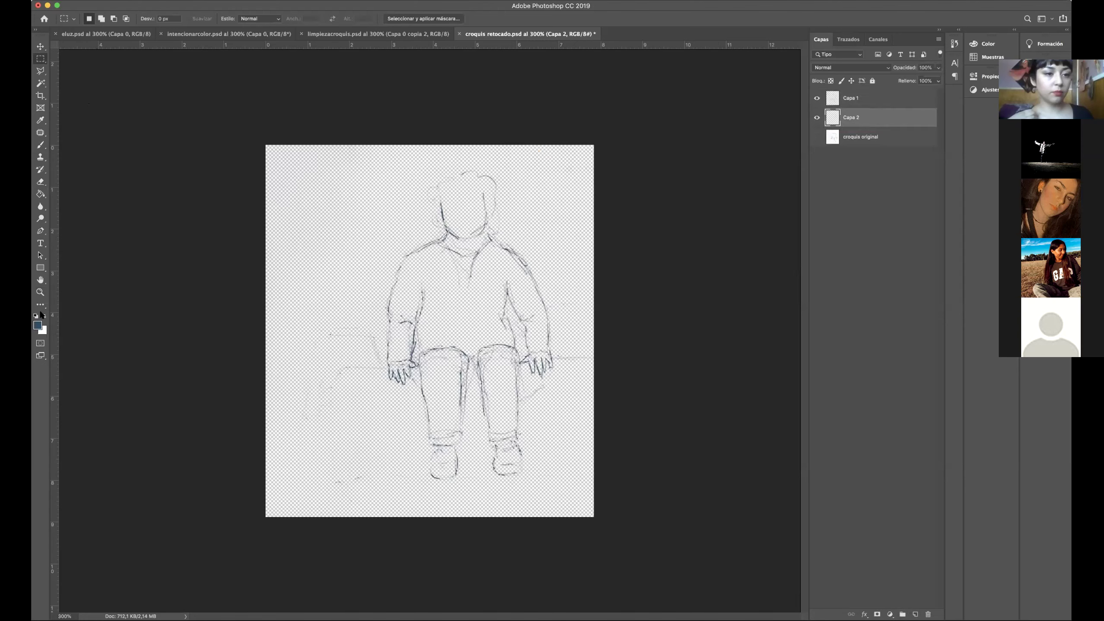
{"action": "left_click", "coordinate": [37, 325]}
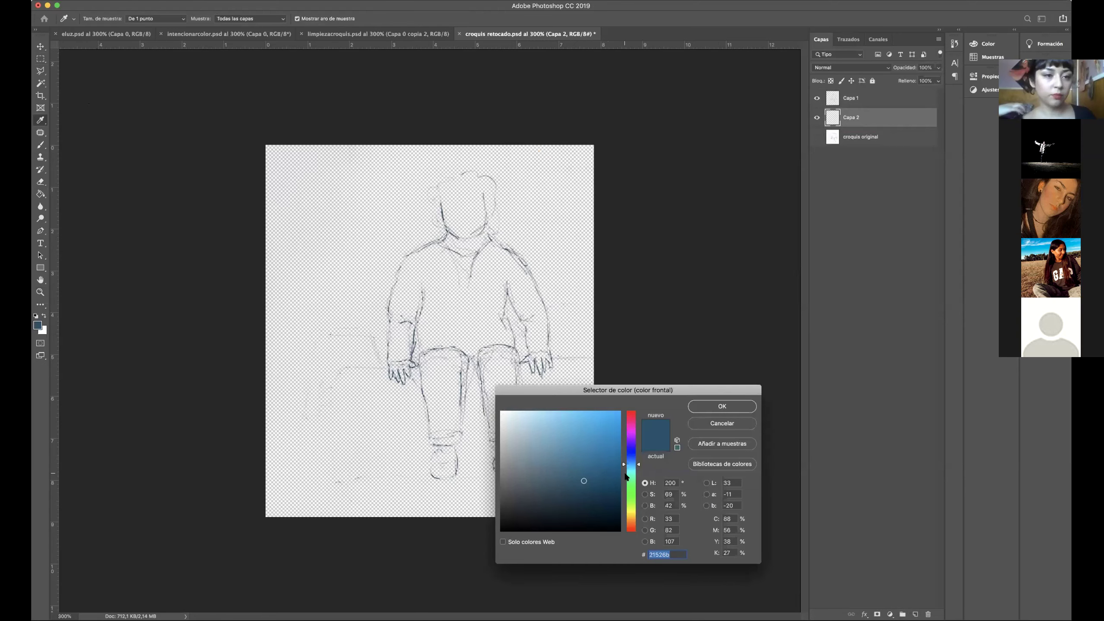
{"action": "left_click", "coordinate": [627, 488]}
{"action": "left_click", "coordinate": [591, 462]}
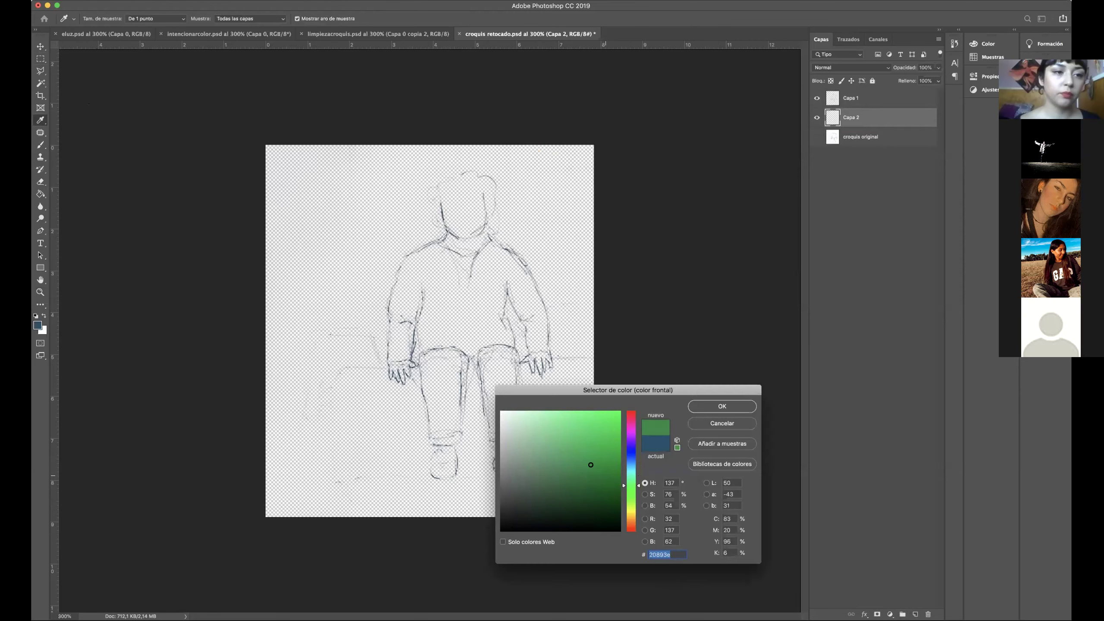
{"action": "key", "text": "Return"}
{"action": "key", "text": "m"}
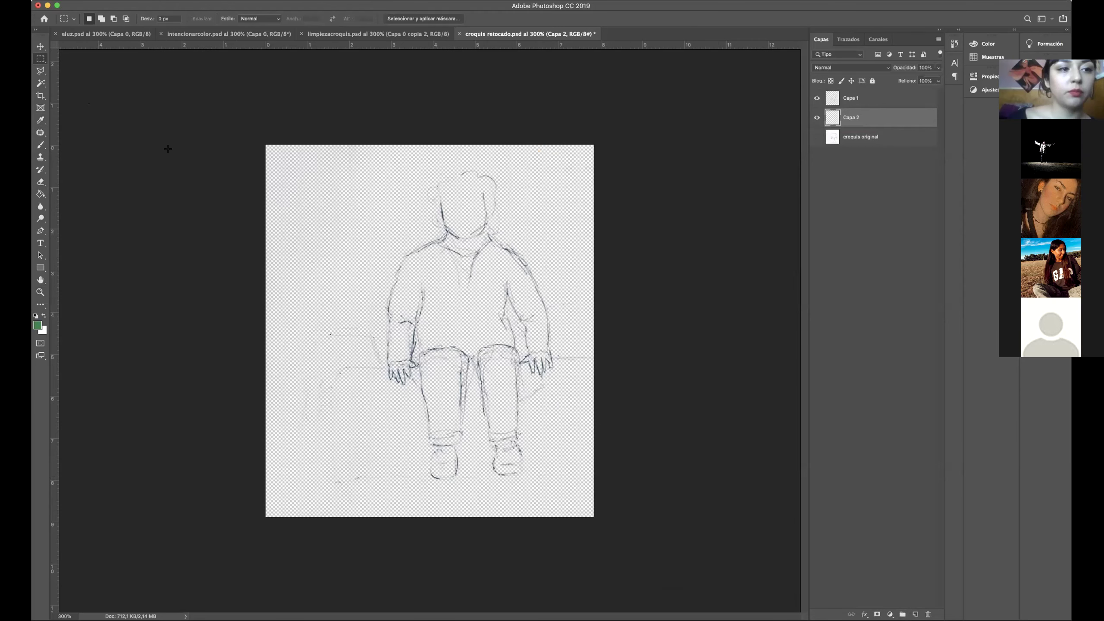
{"action": "left_click", "coordinate": [40, 194]}
{"action": "left_click", "coordinate": [306, 213]}
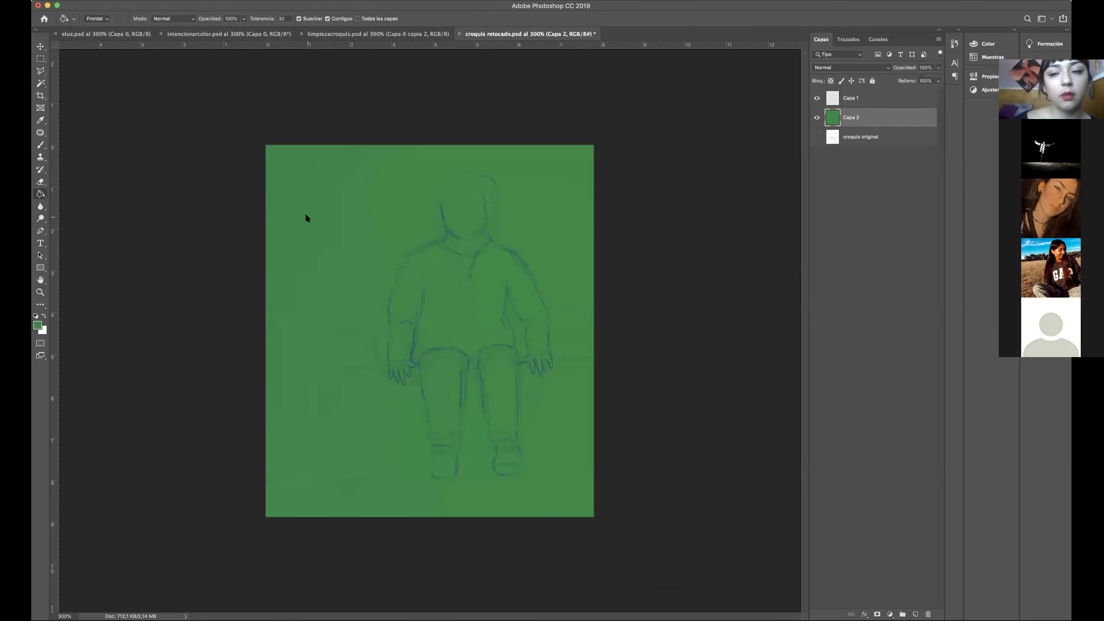
{"action": "left_click", "coordinate": [41, 58]}
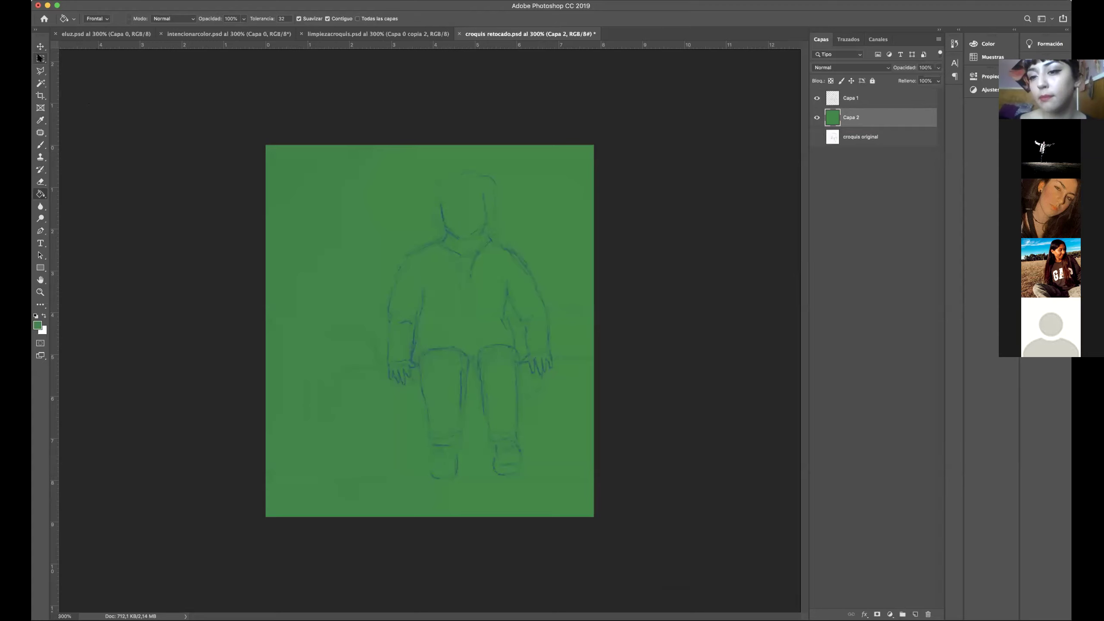
{"action": "left_click", "coordinate": [839, 101]}
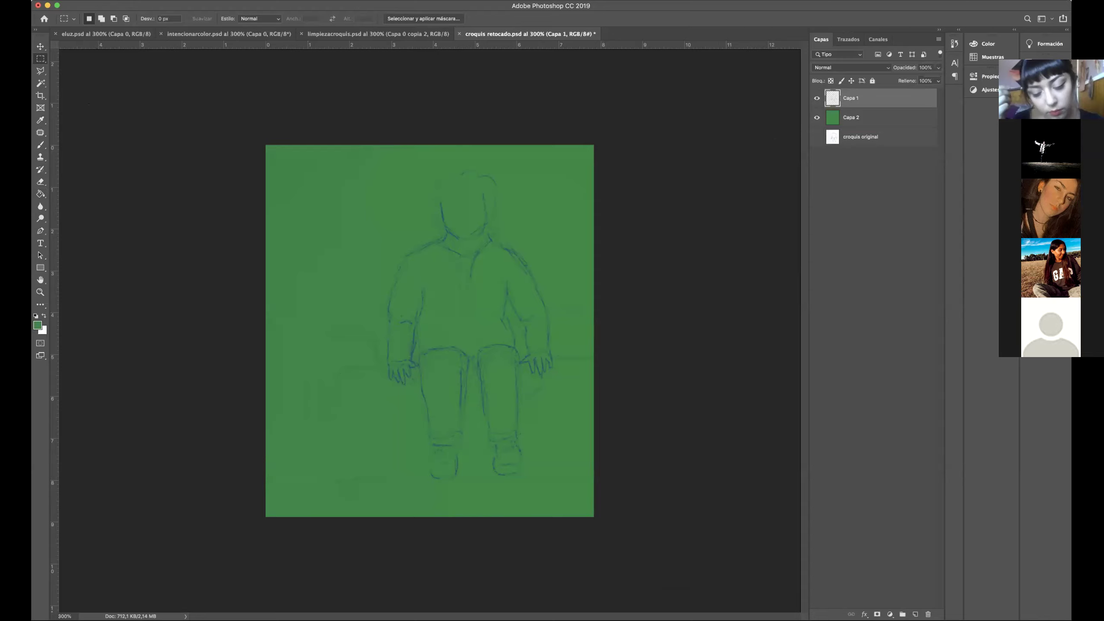
Recolour the pencil lines on Capa 1 to near-white with Hue/Saturation, using hue +21, saturation +37 and lightness +91.
{"action": "left_click", "coordinate": [167, 1]}
{"action": "mouse_move", "coordinate": [263, 11]}
{"action": "left_click", "coordinate": [300, 64]}
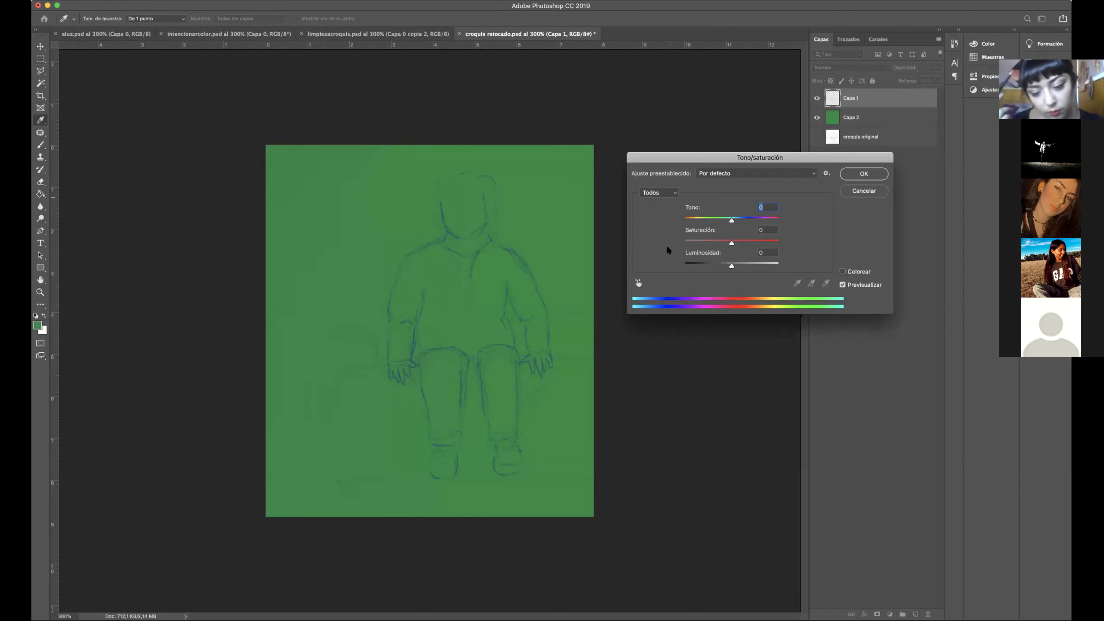
{"action": "left_click_drag", "start_coordinate": [733, 159], "coordinate": [712, 160]}
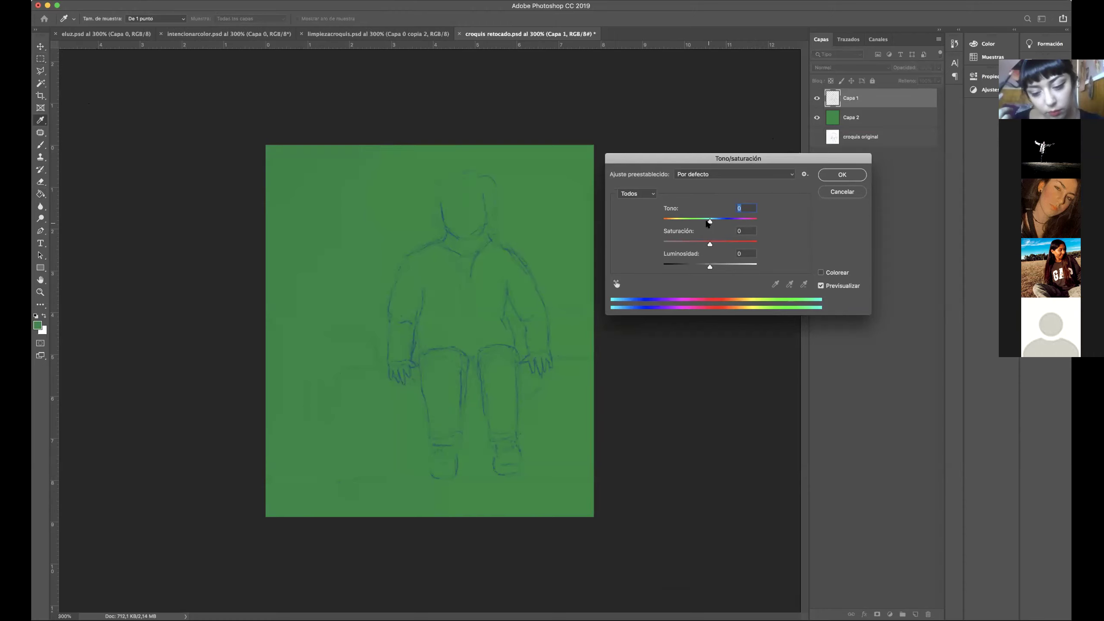
{"action": "left_click_drag", "start_coordinate": [707, 222], "coordinate": [678, 222]}
{"action": "left_click_drag", "start_coordinate": [710, 265], "coordinate": [753, 266]}
{"action": "mouse_move", "coordinate": [679, 222]}
{"action": "left_mouse_down"}
{"action": "mouse_move", "coordinate": [697, 222]}
{"action": "mouse_move", "coordinate": [693, 244]}
{"action": "mouse_move", "coordinate": [675, 222]}
{"action": "mouse_move", "coordinate": [719, 222]}
{"action": "left_mouse_up"}
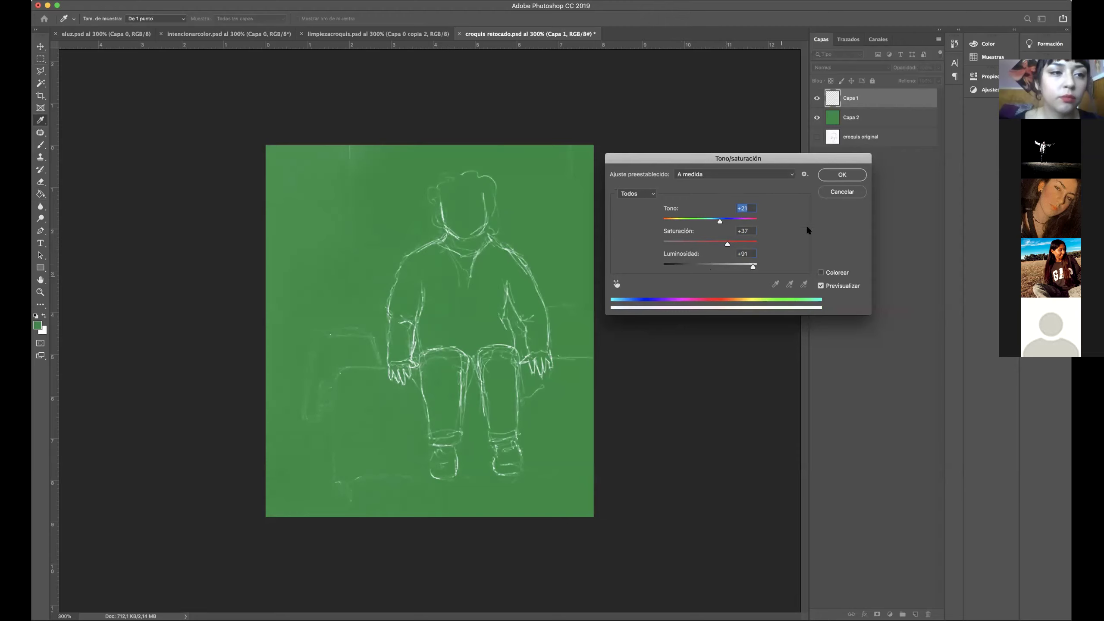
{"action": "key", "text": "Return"}
{"action": "key", "text": "m"}
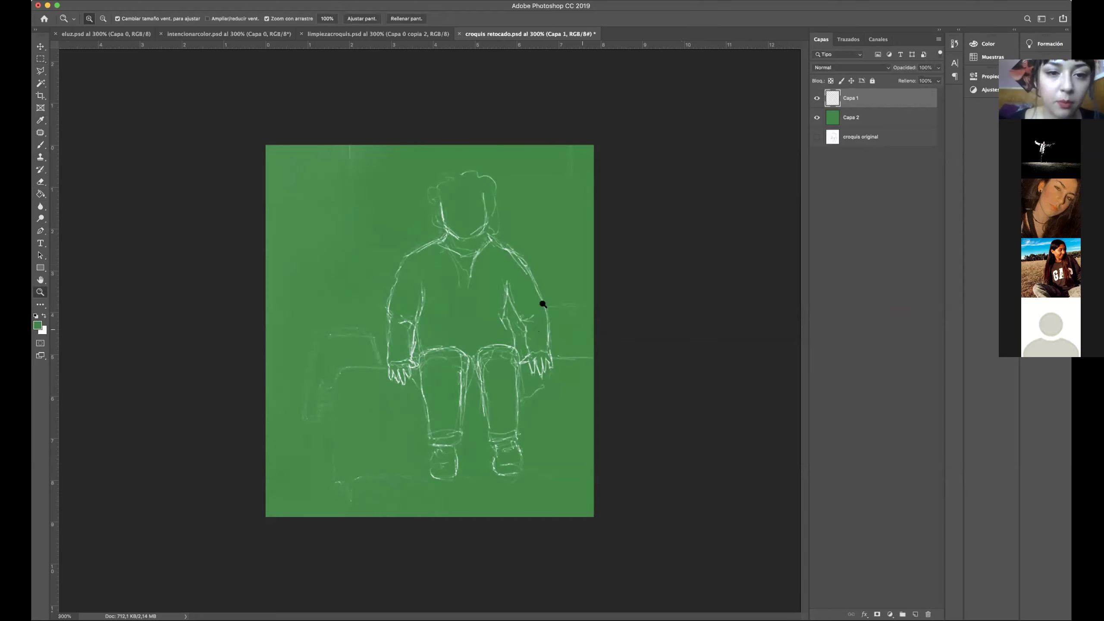
Toggle the visibility of Capa 1 and Capa 2 to compare the lines with the green background, leaving both layers shown.
{"action": "left_click", "coordinate": [816, 100]}
{"action": "left_click", "coordinate": [816, 100]}
{"action": "left_click_drag", "start_coordinate": [816, 100], "coordinate": [813, 118]}
{"action": "left_click", "coordinate": [815, 117]}
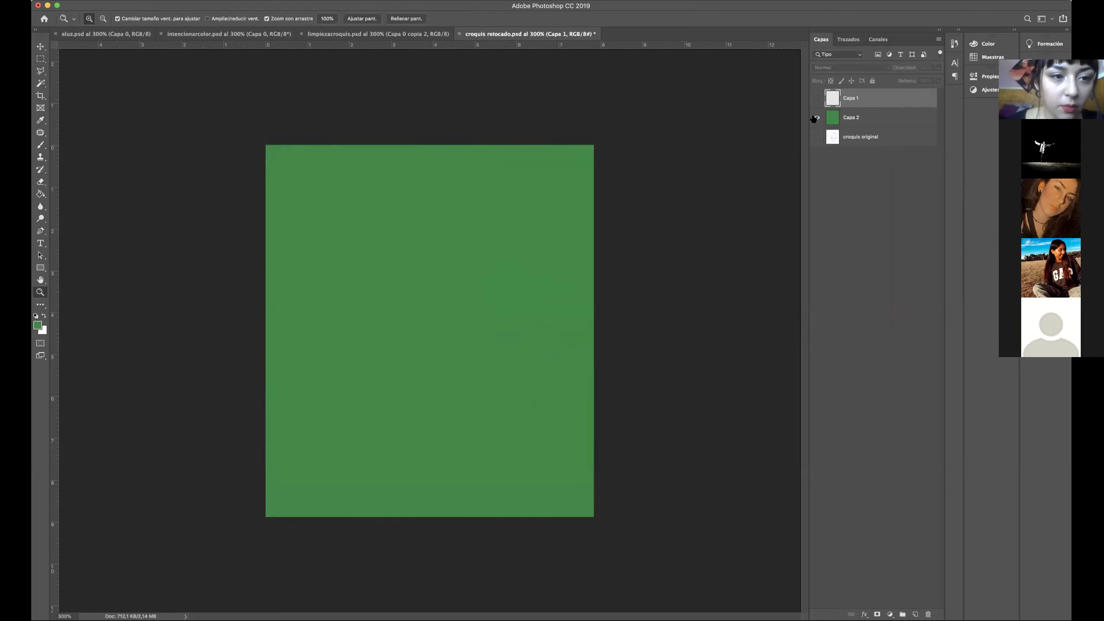
{"action": "left_click", "coordinate": [816, 98]}
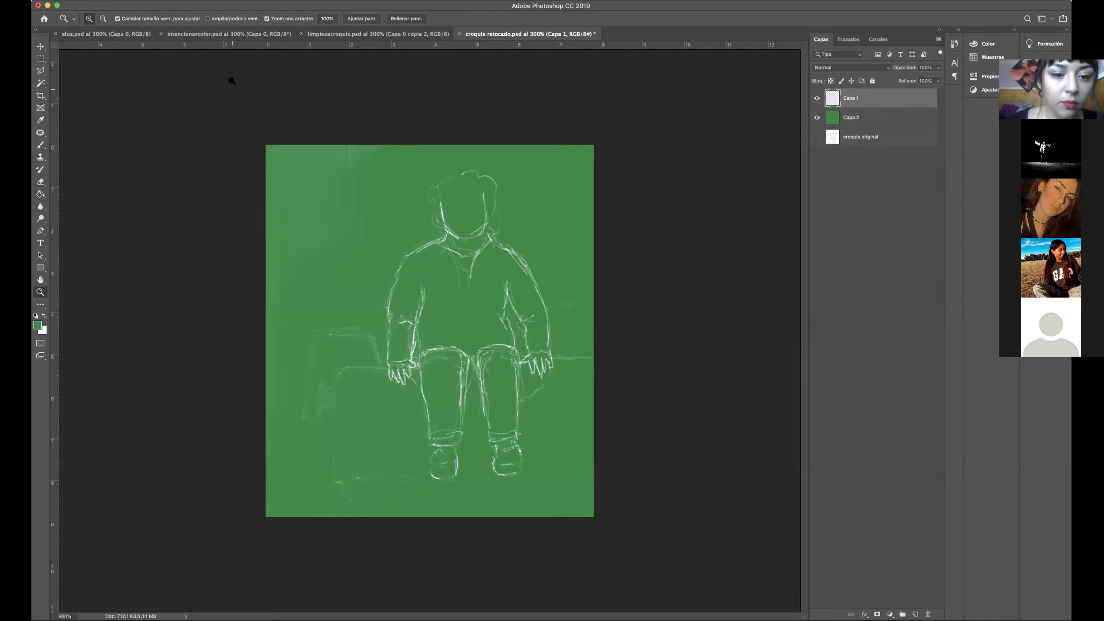
Brighten the lines on Capa 1 again with Hue/Saturation at hue -2 and lightness about +89, and inspect the figure up close.
{"action": "left_click", "coordinate": [165, 1]}
{"action": "mouse_move", "coordinate": [254, 10]}
{"action": "left_click", "coordinate": [312, 61]}
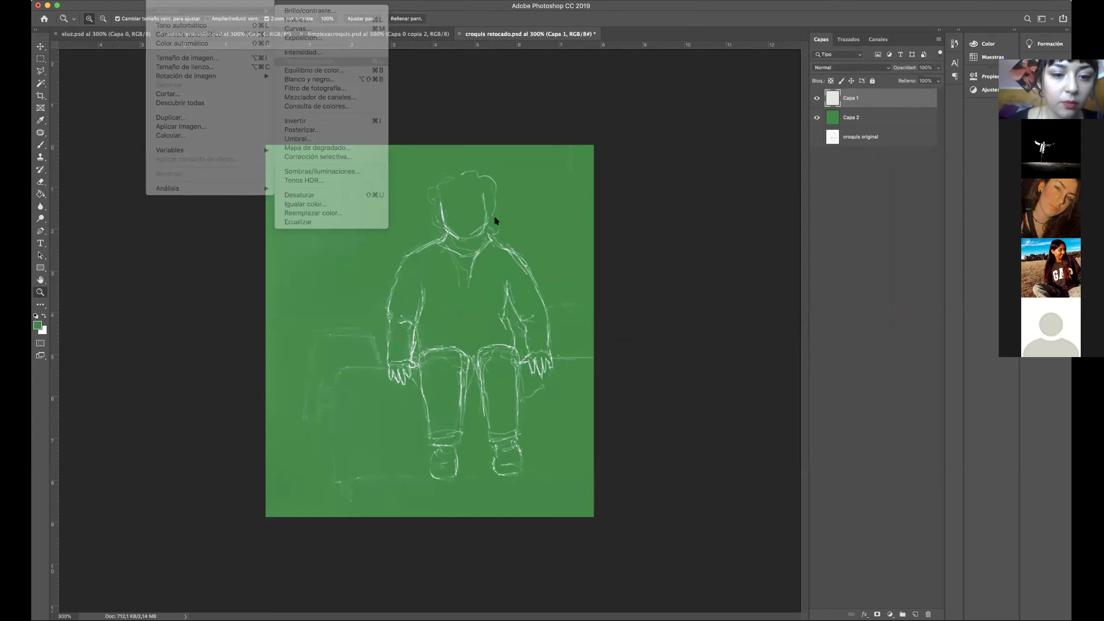
{"action": "left_click_drag", "start_coordinate": [710, 266], "coordinate": [741, 266]}
{"action": "left_click", "coordinate": [710, 222]}
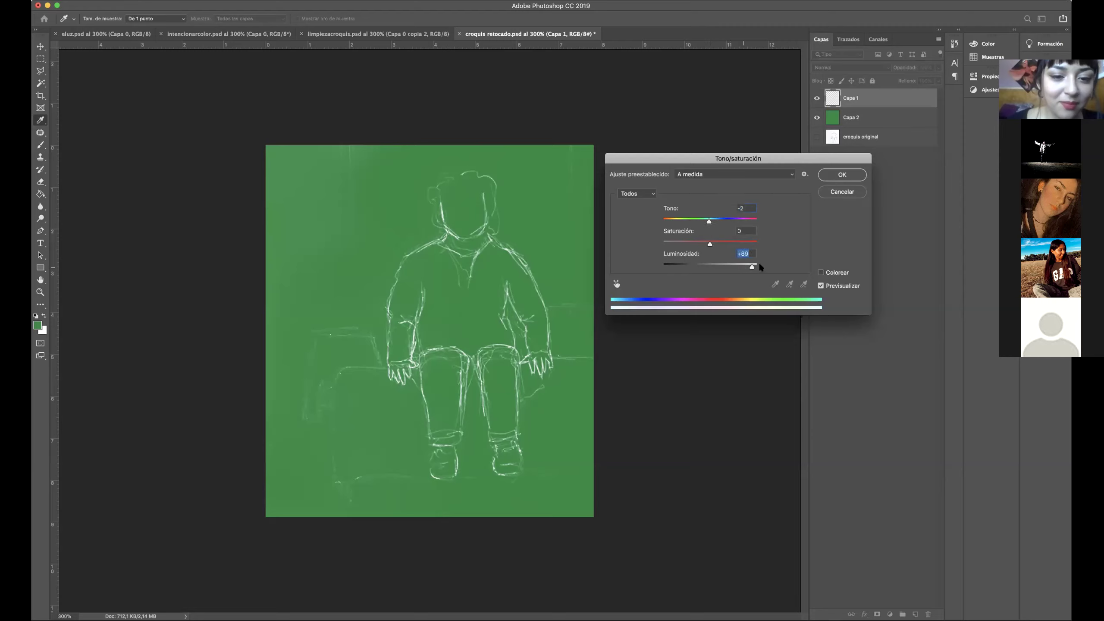
{"action": "left_click", "coordinate": [822, 174]}
{"action": "key", "text": "z"}
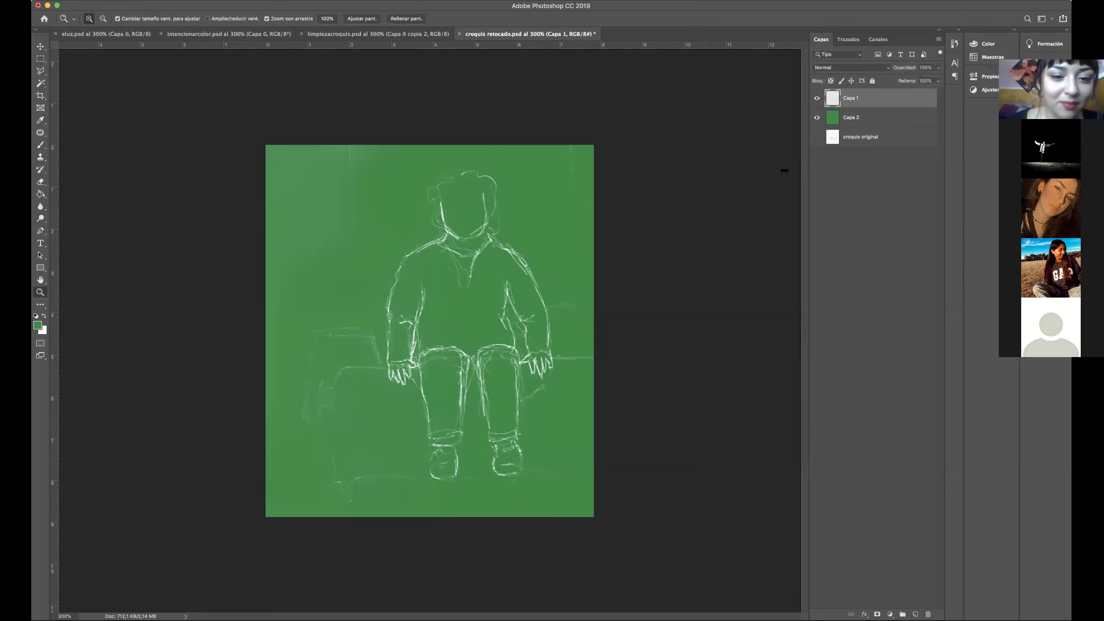
{"action": "left_click", "coordinate": [461, 264]}
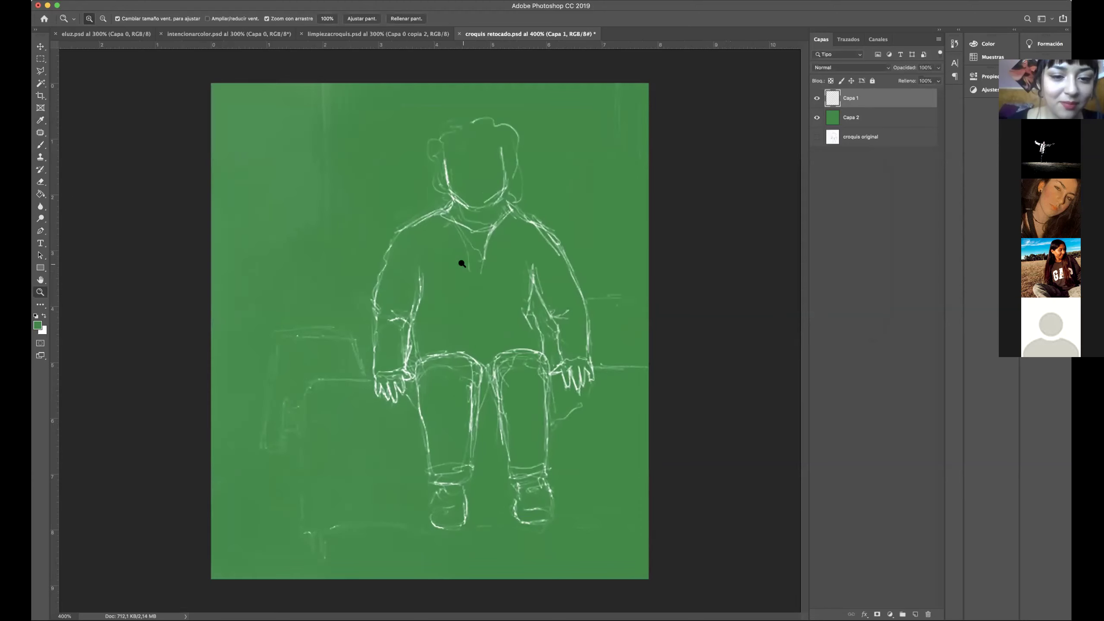
{"action": "left_click", "coordinate": [449, 258], "text": "alt"}
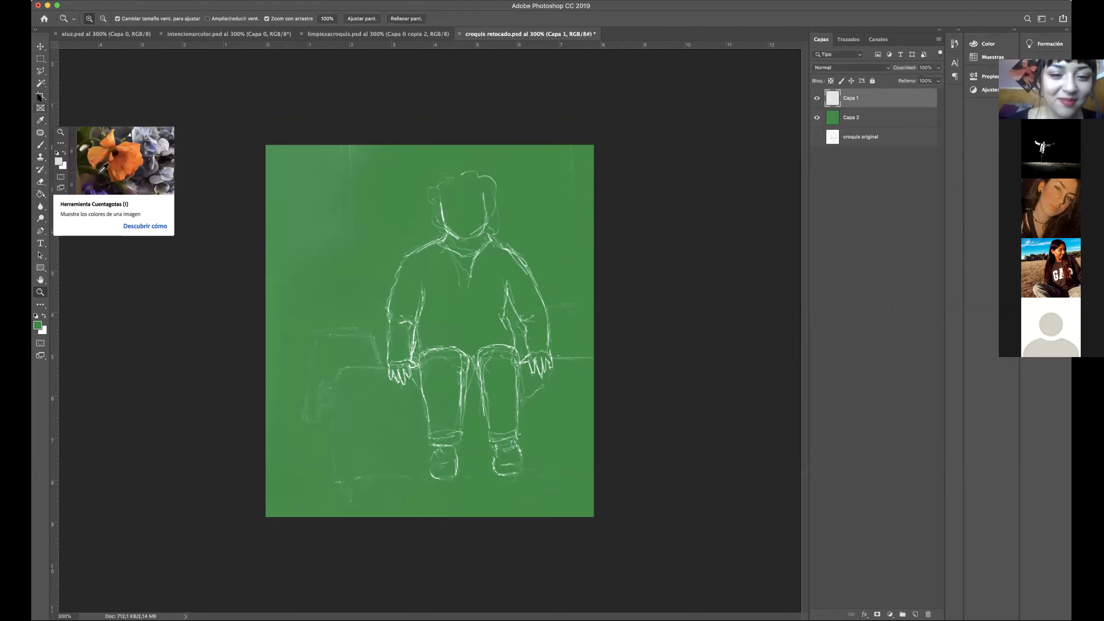
Add a Lorem ipsum text box about 2.32 by 1.57 cm beside the figure's head and colour its text off-white eceff4.
{"action": "left_click", "coordinate": [41, 244]}
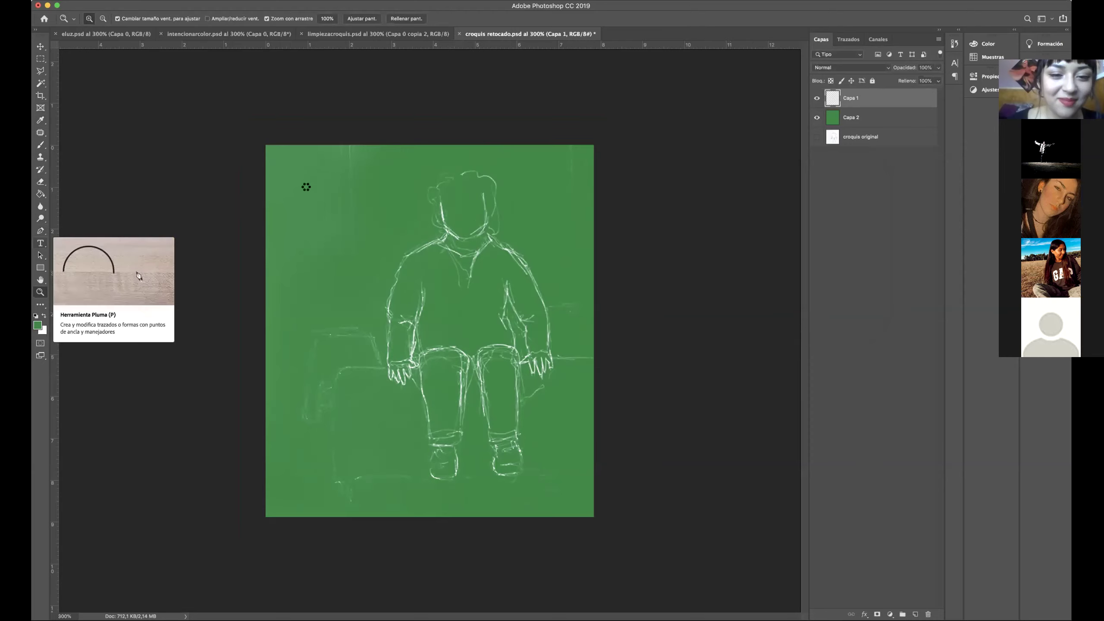
{"action": "left_click_drag", "start_coordinate": [306, 184], "coordinate": [405, 254]}
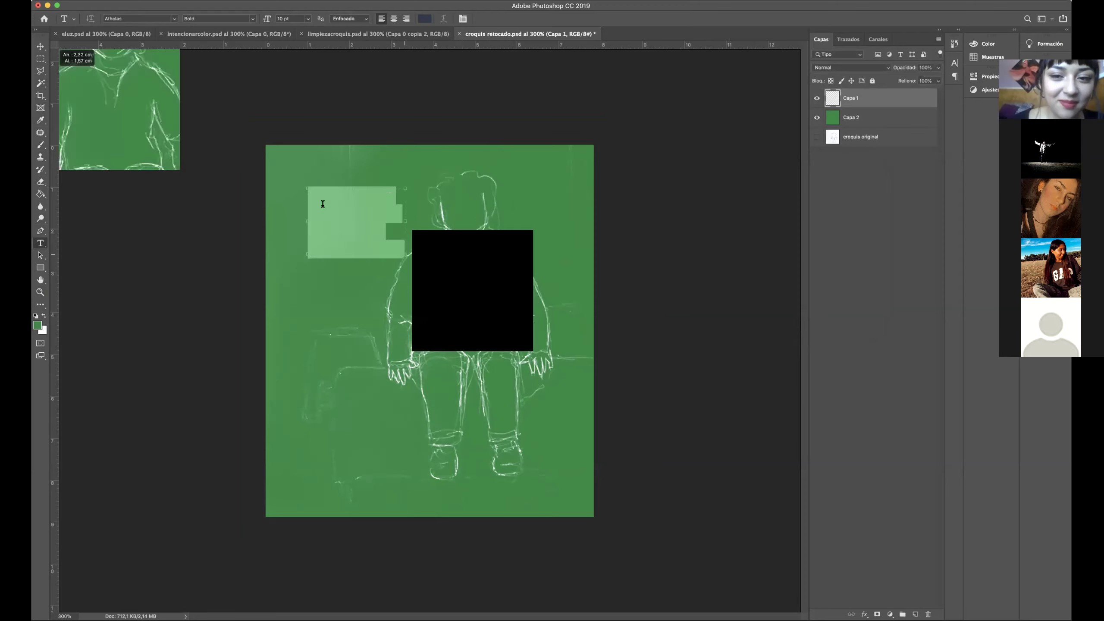
{"action": "left_click", "coordinate": [425, 18]}
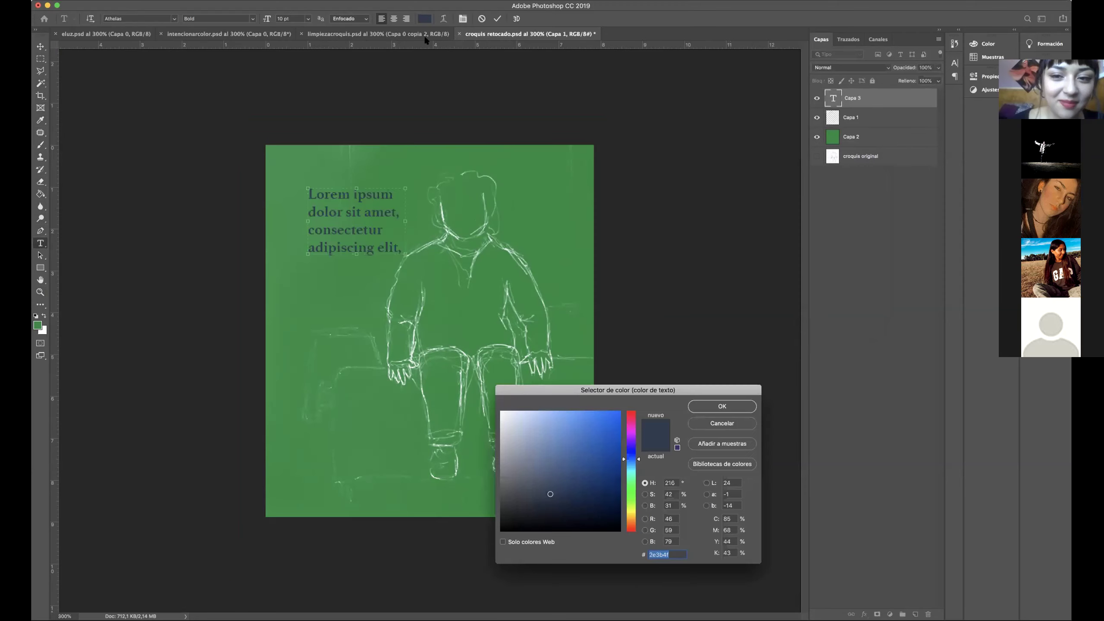
{"action": "left_click", "coordinate": [502, 414]}
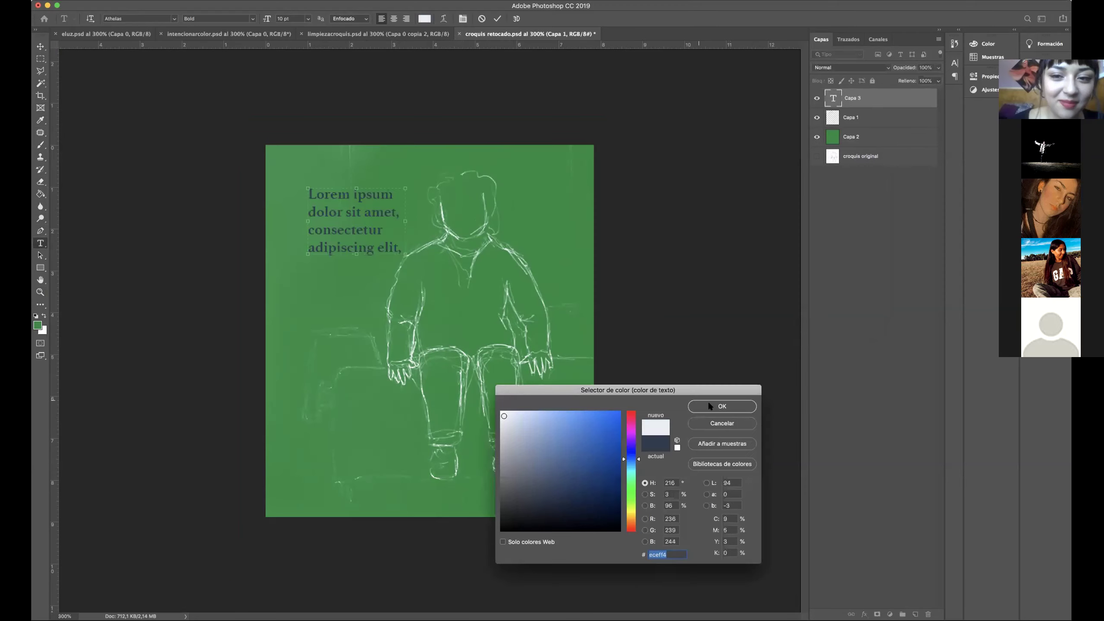
{"action": "left_click", "coordinate": [722, 405]}
{"action": "left_click", "coordinate": [41, 46]}
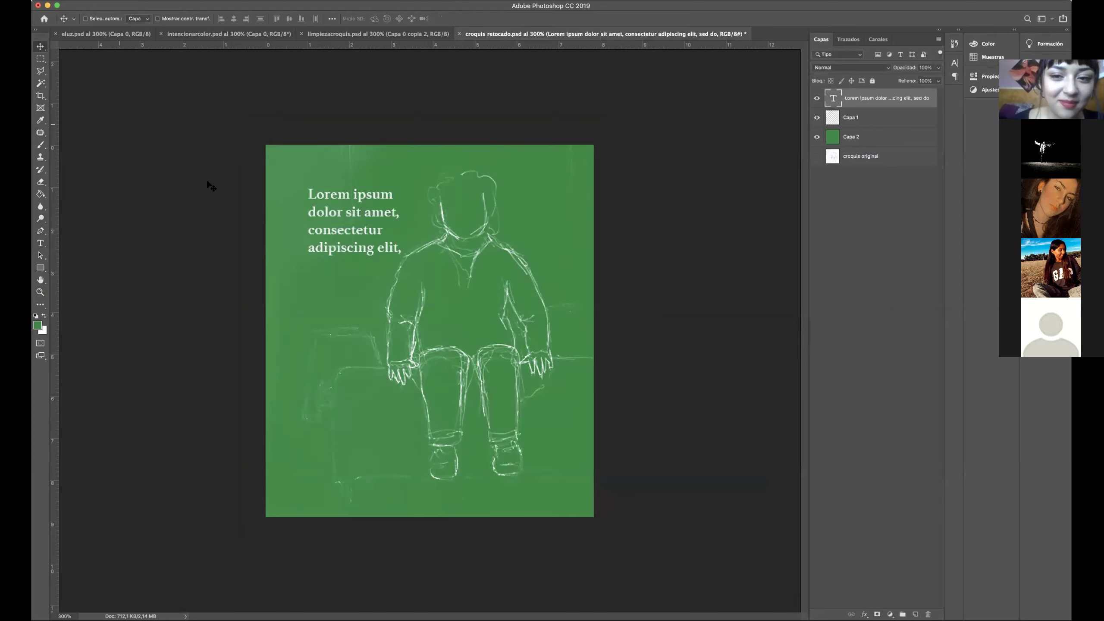